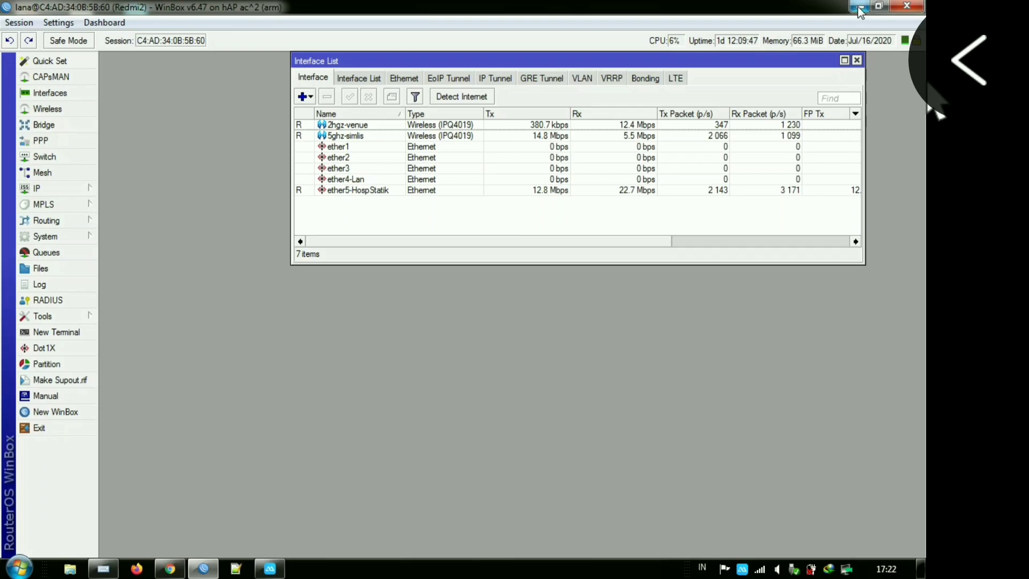
left_click_drag(296, 98, 403, 189)
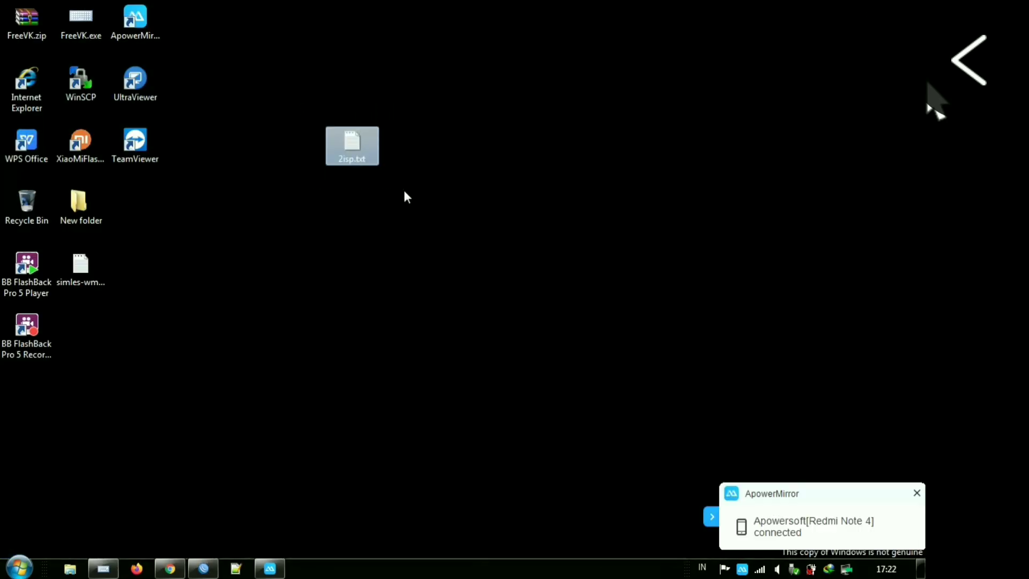
left_click(459, 151)
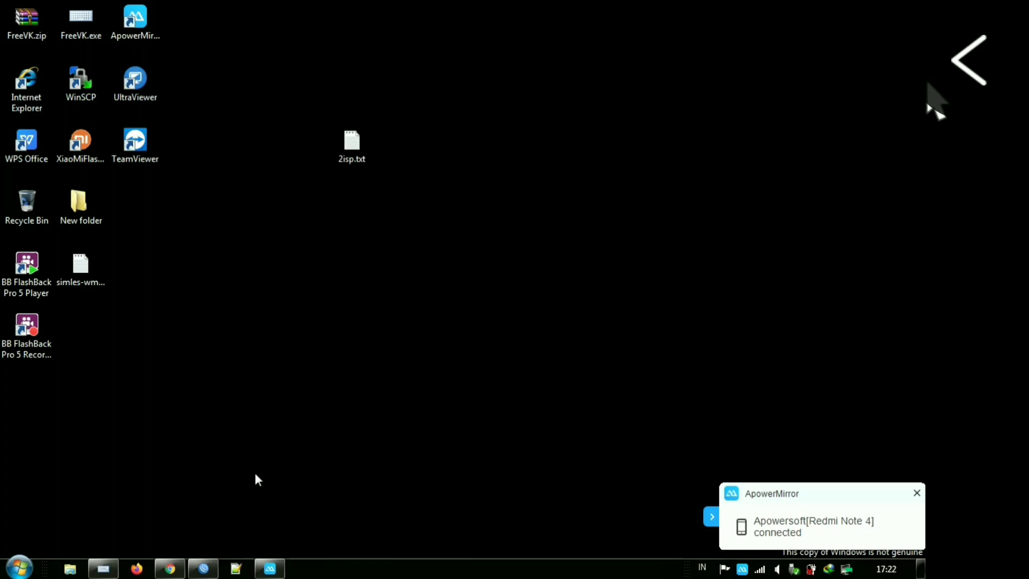
- Switch to WinBox and examine the 2hgz-venue and 5ghz-simlis wireless interfaces in the interface list
mouse_move(200, 569)
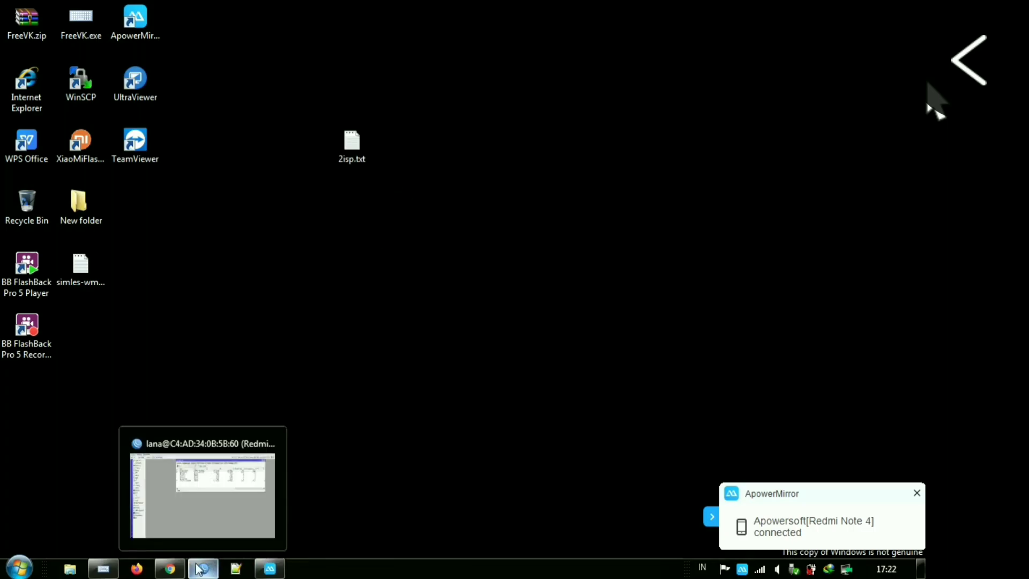
left_click(194, 518)
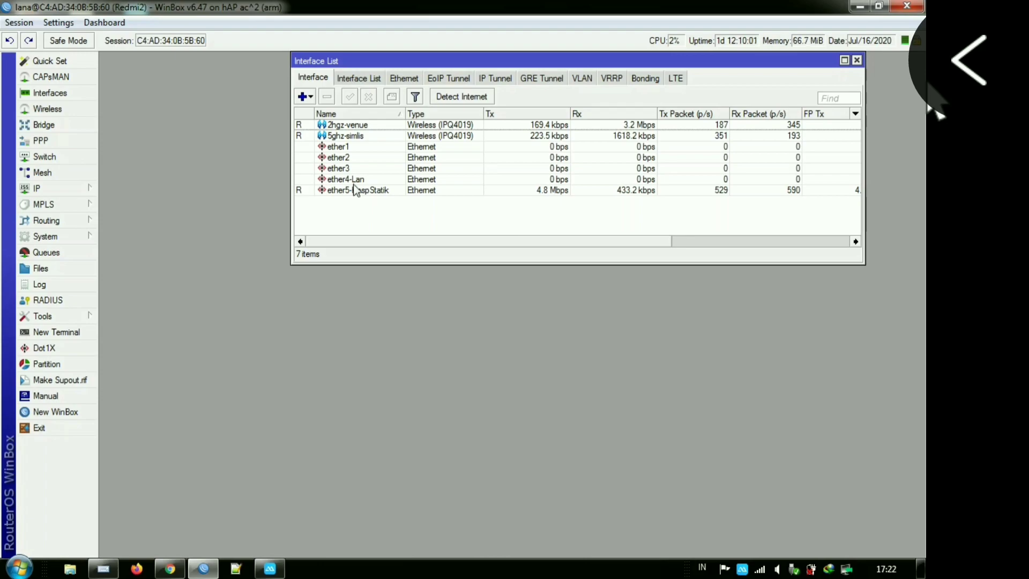
left_click(364, 129)
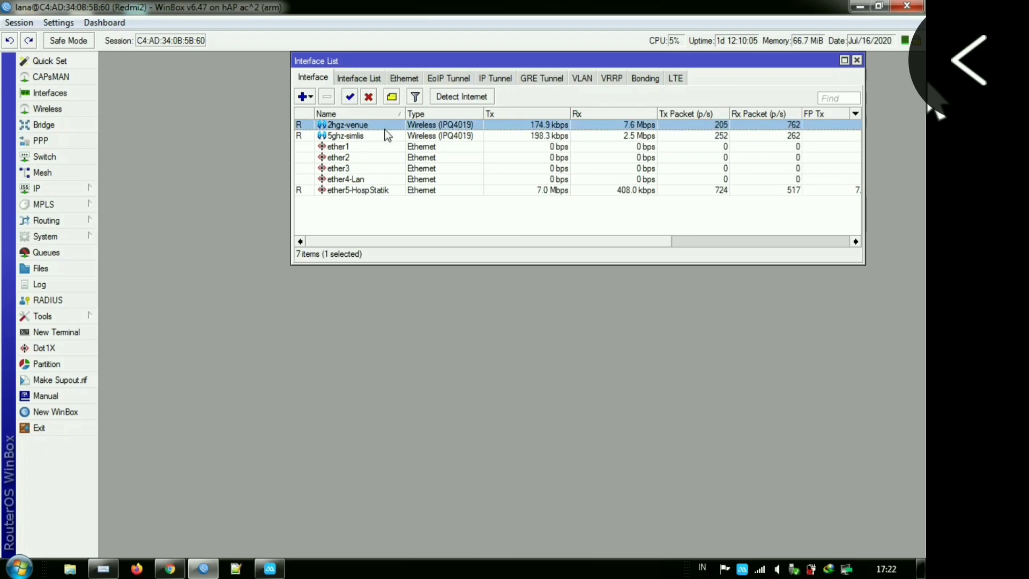
left_click(366, 137)
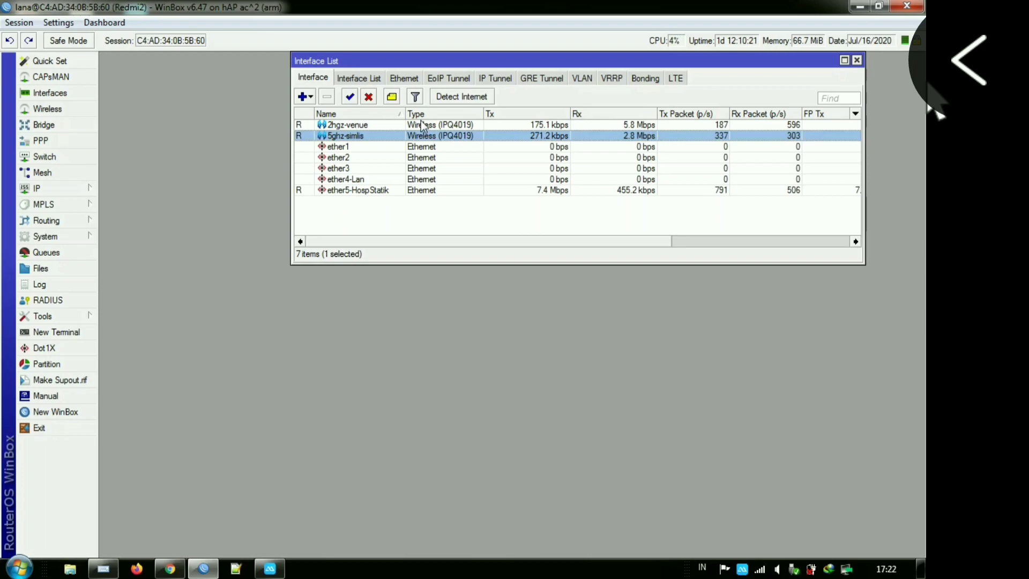
left_click(374, 126)
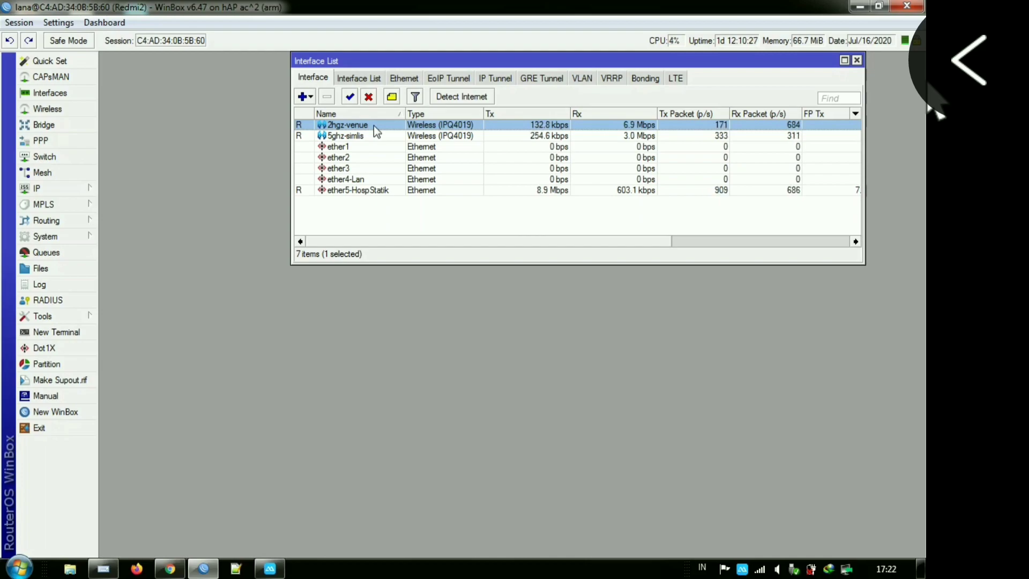
left_click(361, 136)
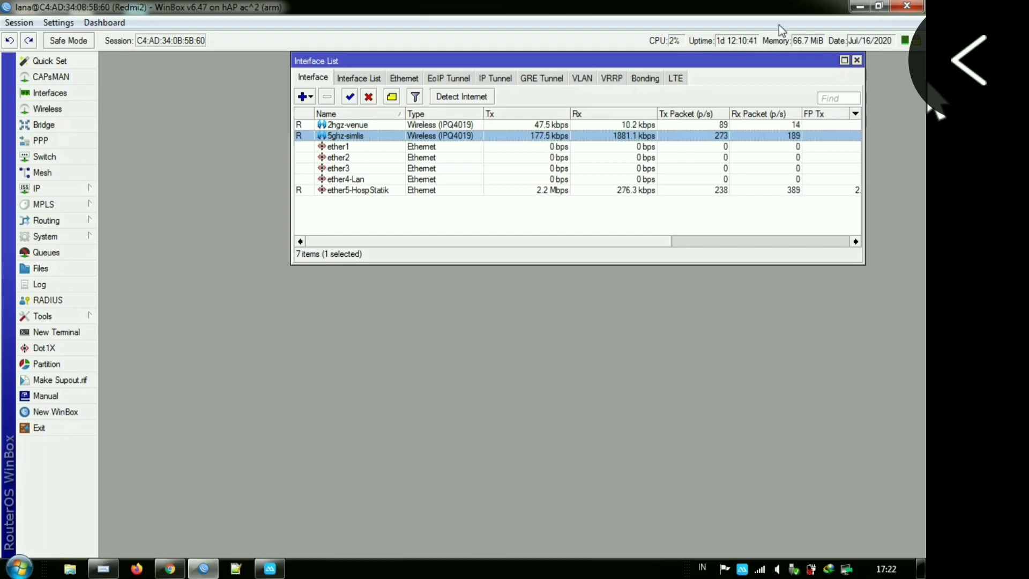
- Open the desktop file 2isp.txt in Notepad and enlarge its window to show more of the script
left_click(858, 6)
left_click_drag(385, 102, 310, 215)
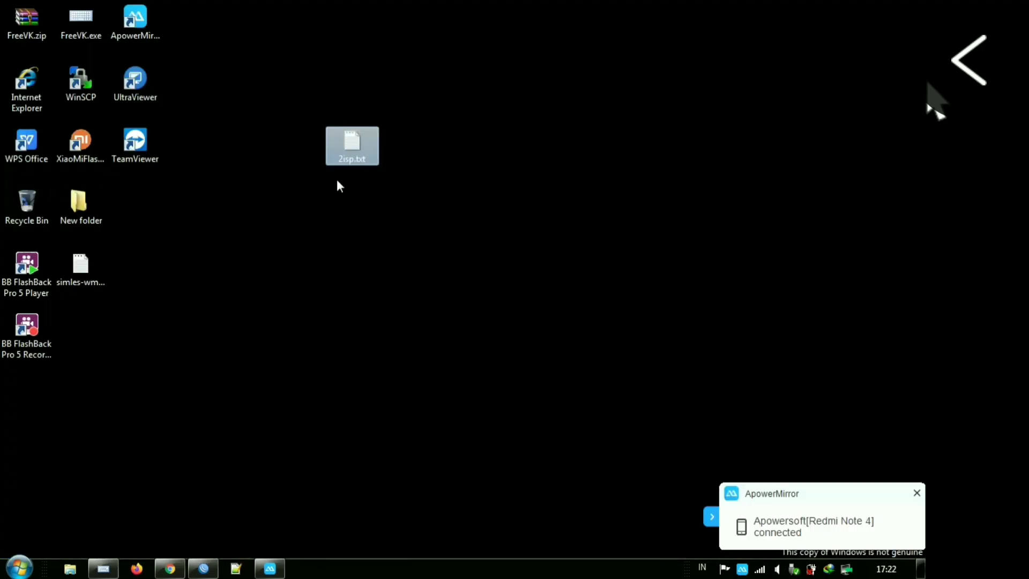
left_click(372, 197)
double_click(348, 142)
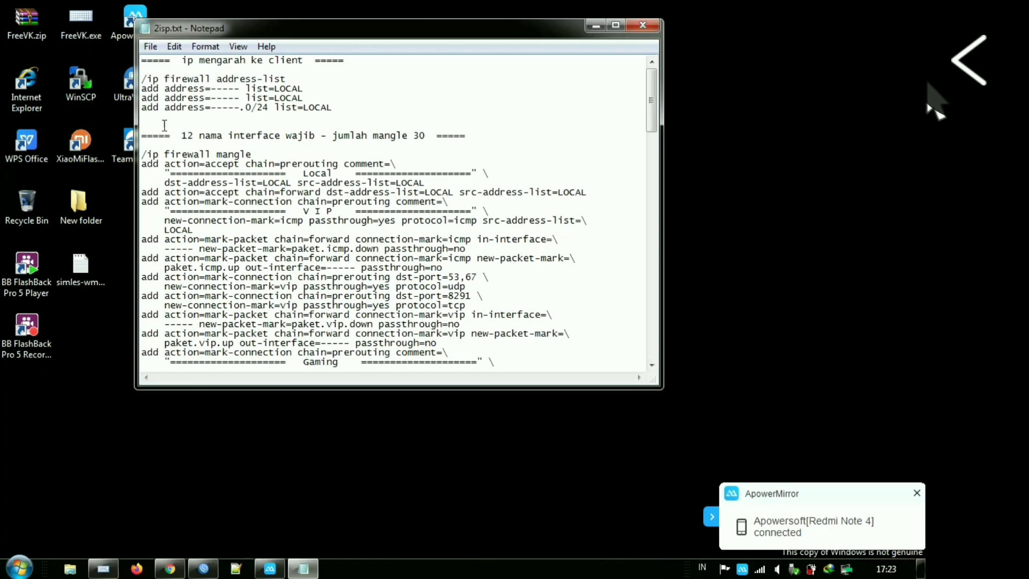
left_click_drag(183, 386, 180, 563)
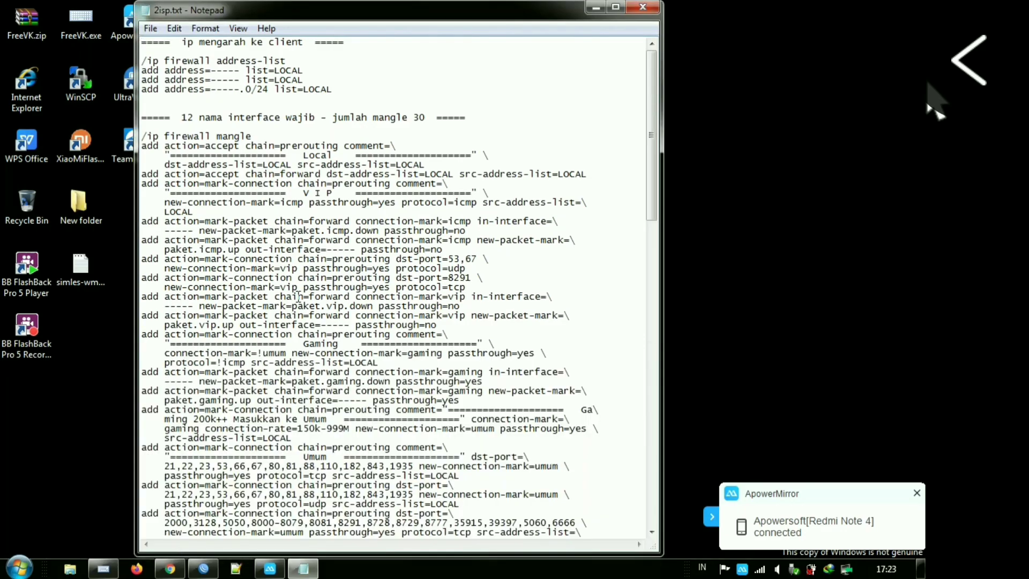
left_click_drag(405, 15, 346, 14)
- Read the "/ip firewall address-list" command and the "ip mengarah ke client" heading at the start of the script
left_click_drag(87, 64, 255, 63)
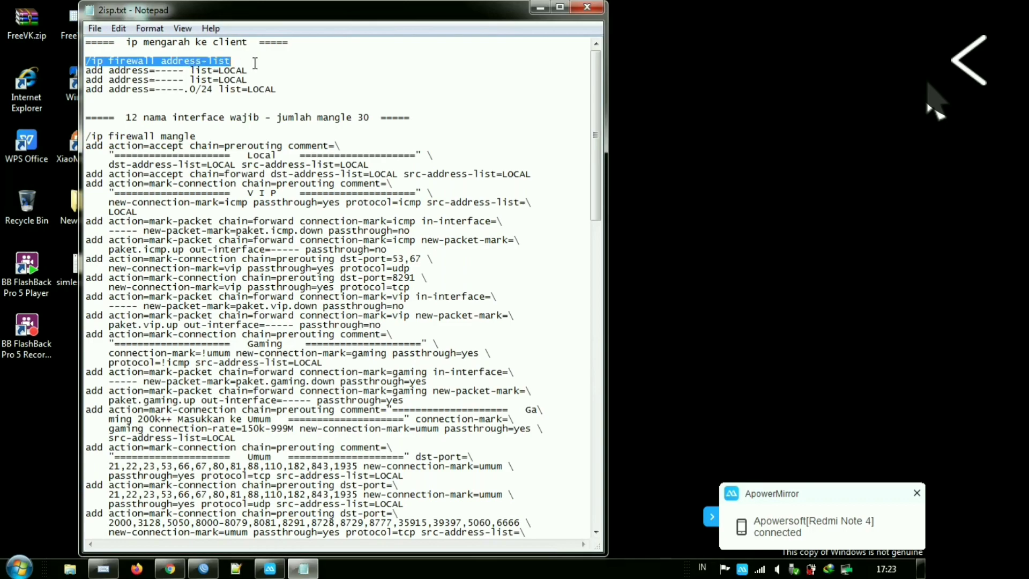
left_click(254, 62)
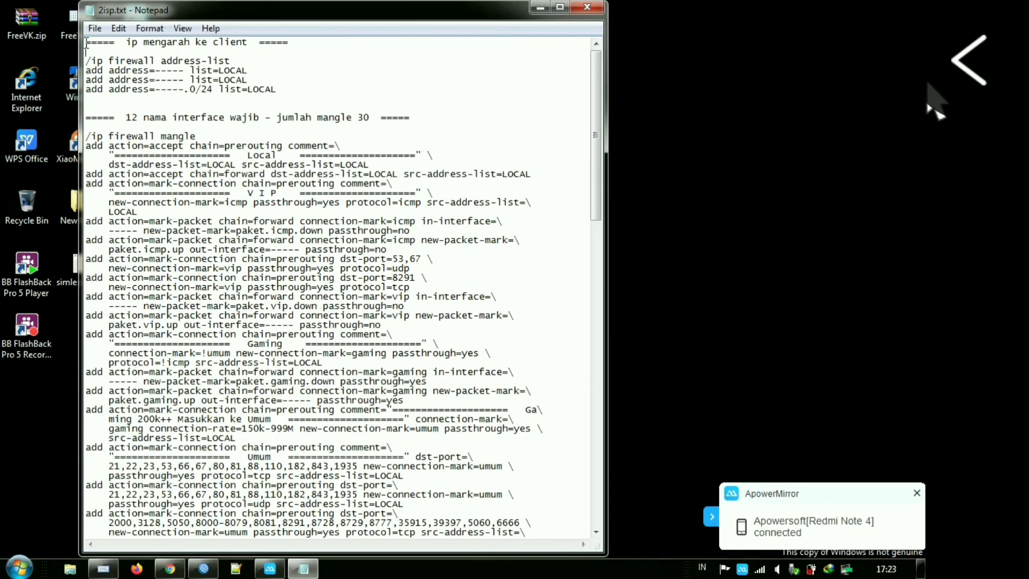
left_click_drag(86, 41, 299, 45)
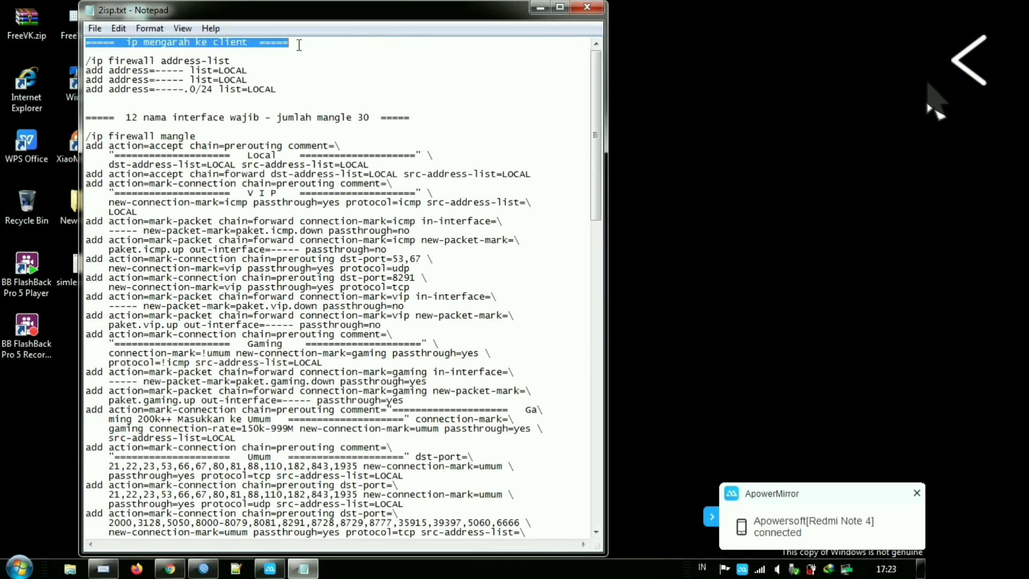
left_click(196, 80)
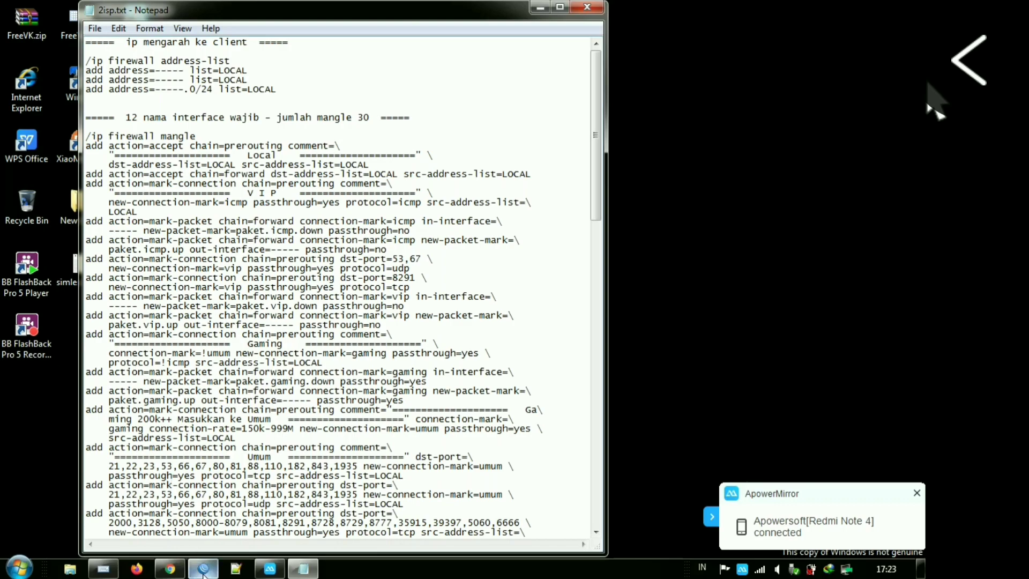
- Switch to WinBox and open the router's IP address list, placing it partly clear of the interface list
mouse_move(203, 566)
left_click(204, 519)
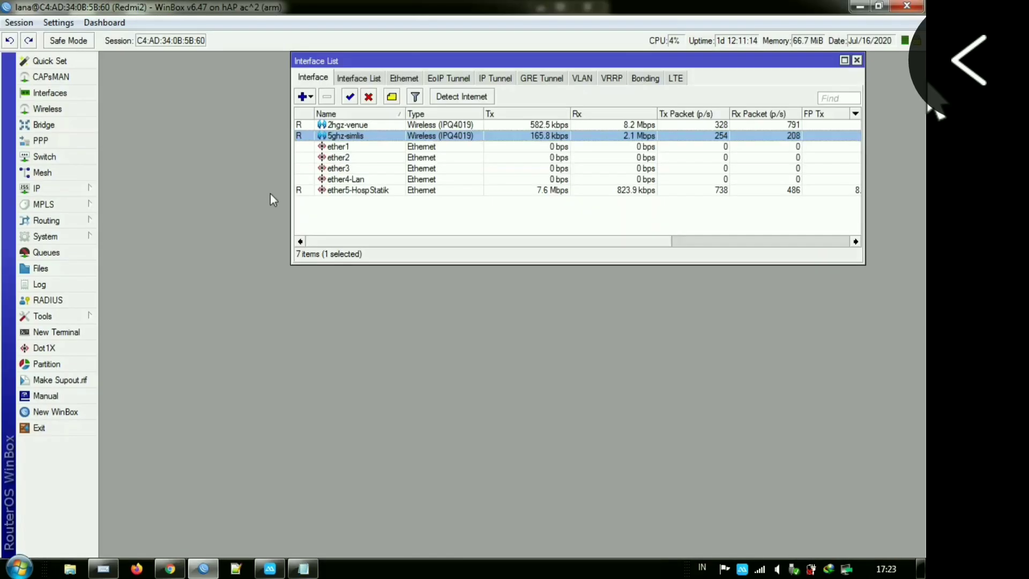
left_click(67, 185)
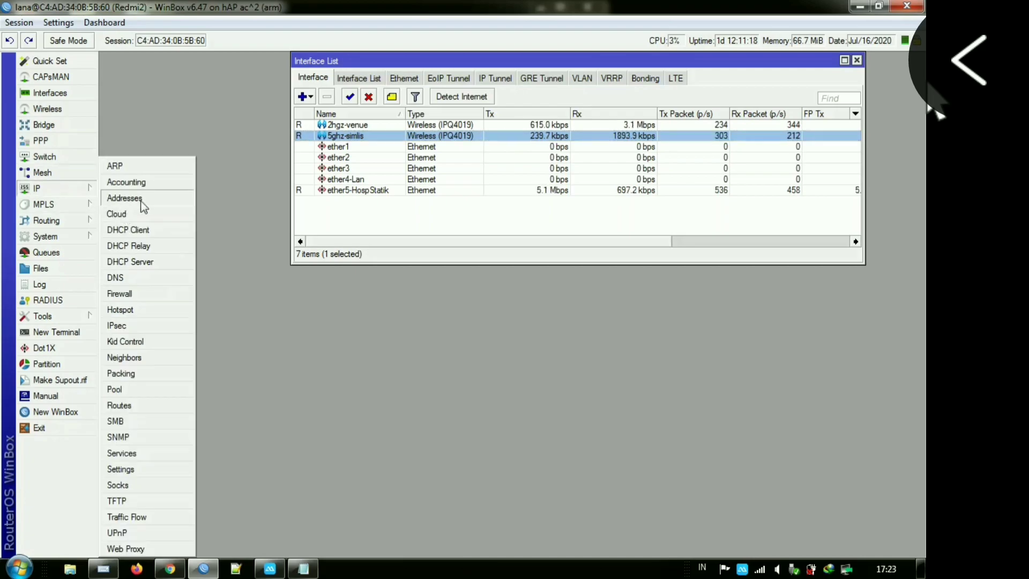
left_click(124, 198)
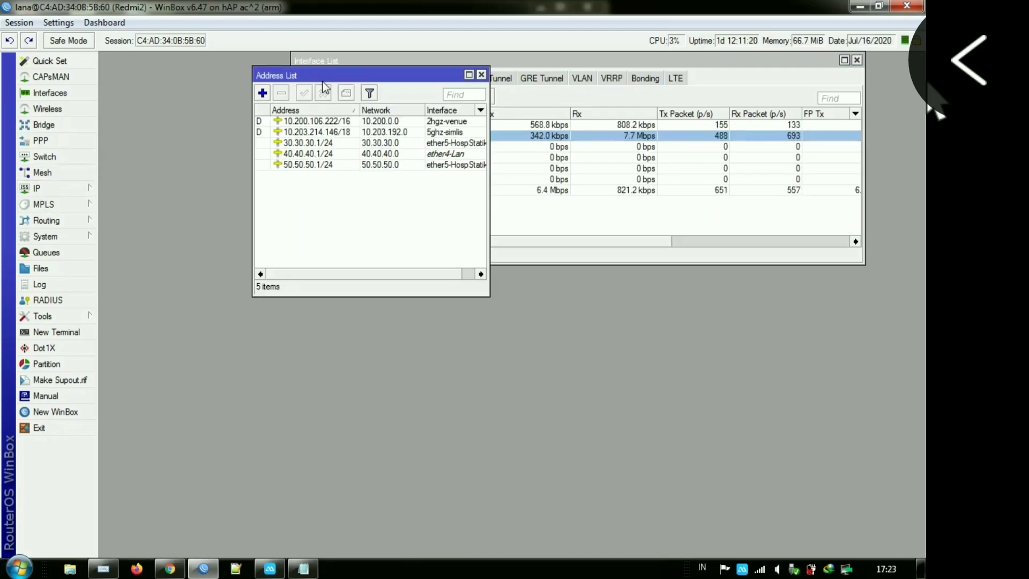
left_click_drag(323, 81, 265, 75)
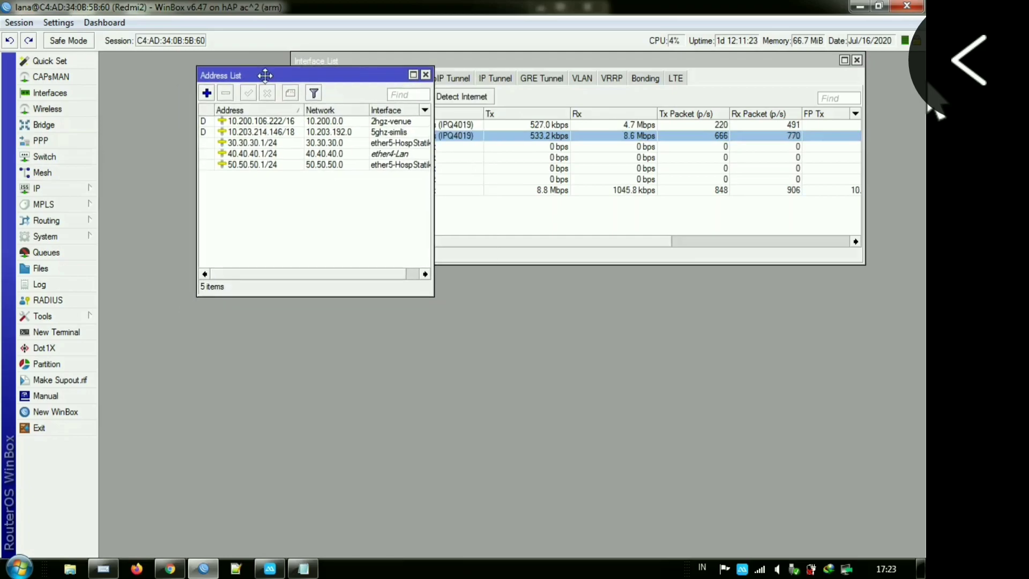
- Examine the local address entries 30.30.30.1/24, 40.40.40.1/24 and 50.50.50.1/24 in the address list
left_click(261, 143)
left_click(258, 155)
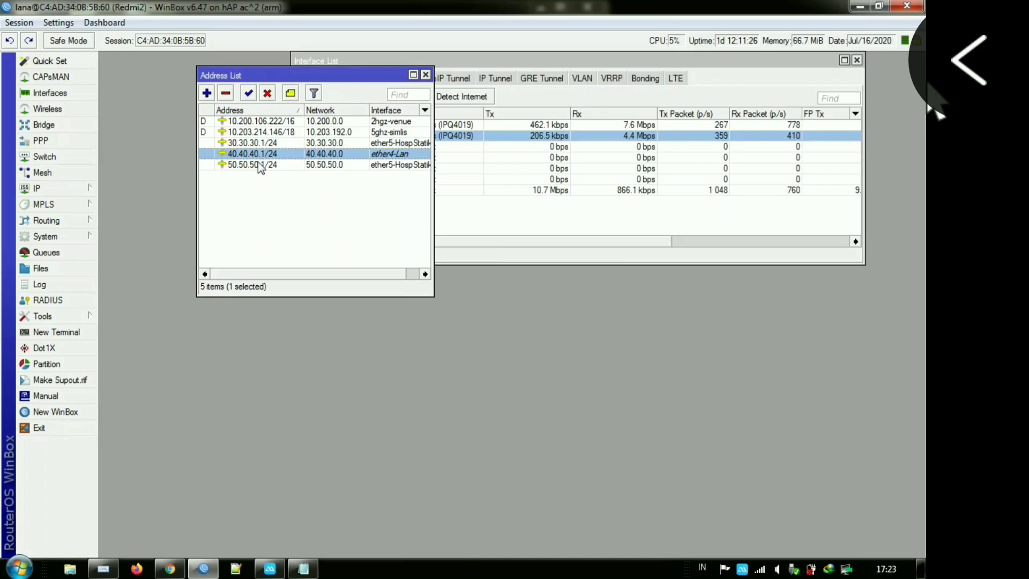
left_click(258, 163)
left_click(257, 143)
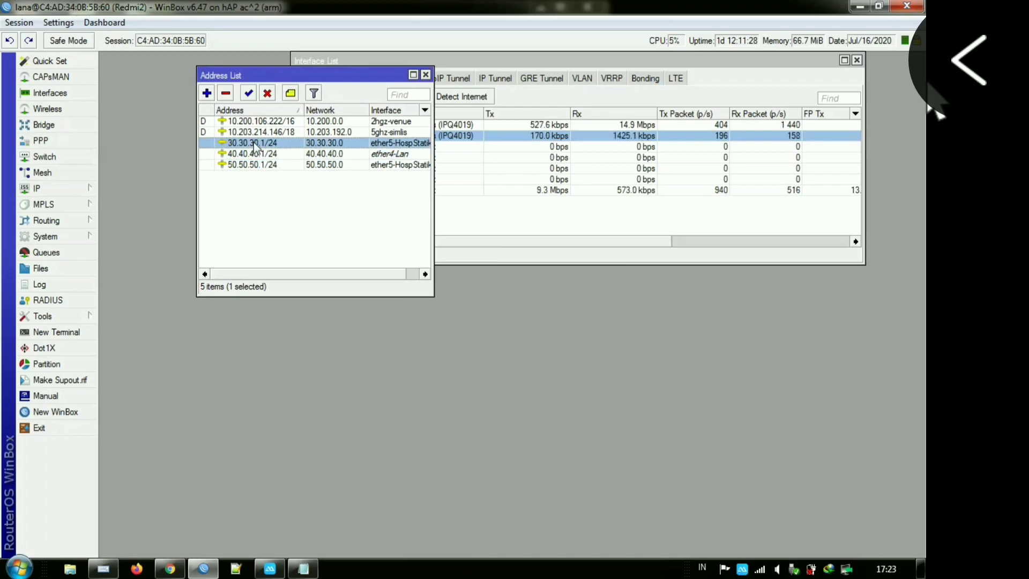
left_click(254, 154)
left_click(249, 141)
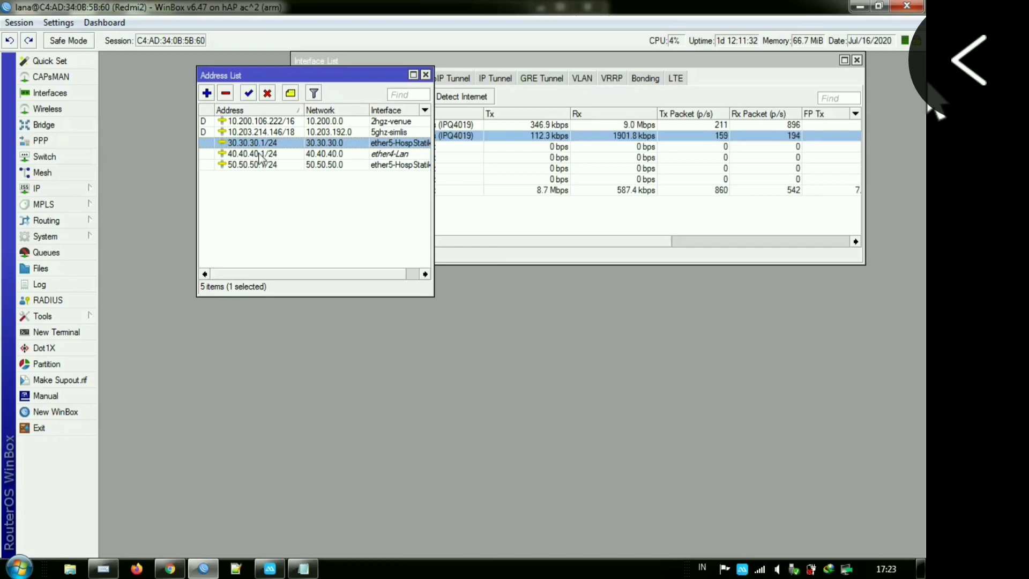
left_click(259, 155)
left_click(255, 169)
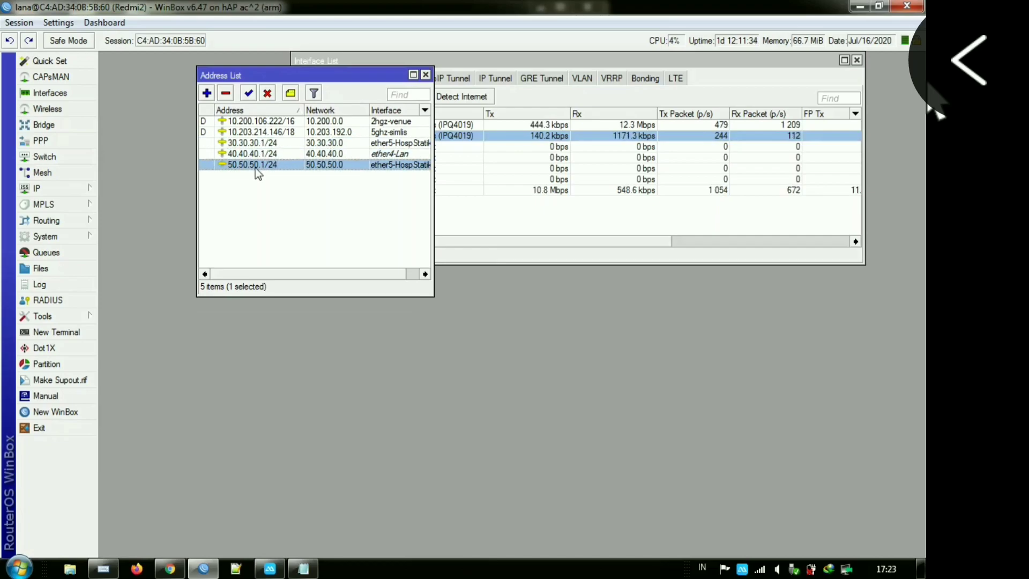
left_click(254, 152)
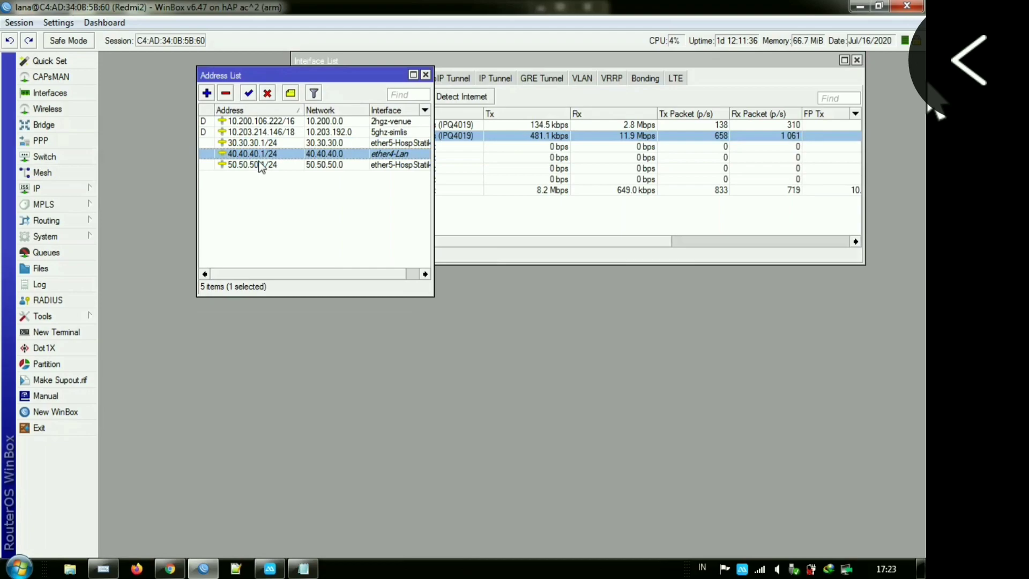
left_click(259, 163)
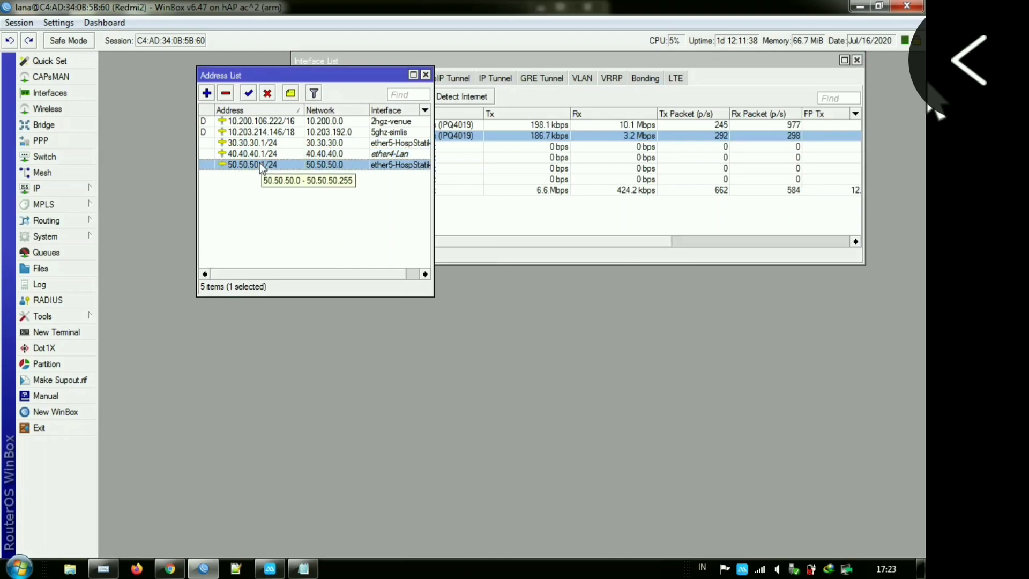
left_click(264, 189)
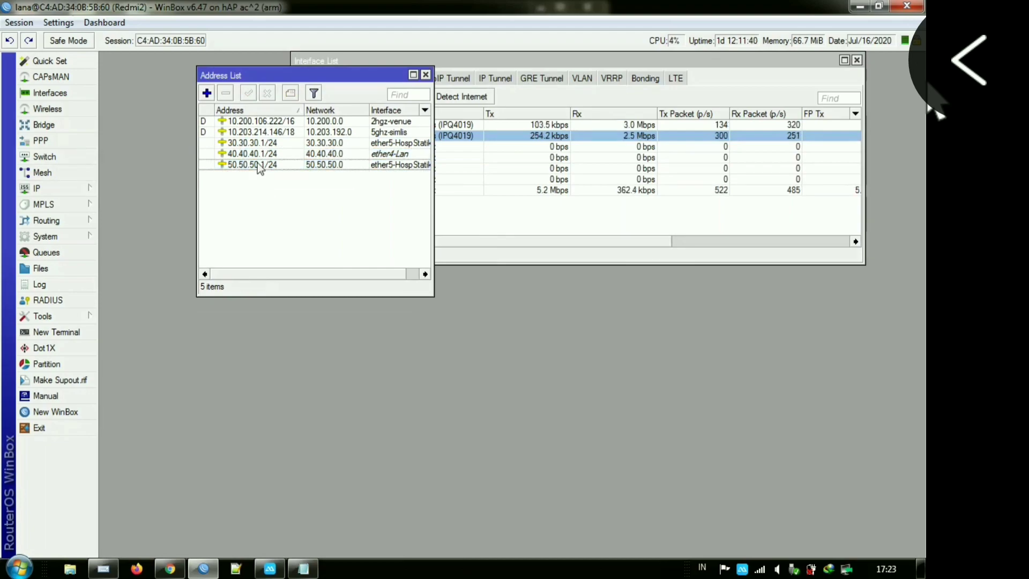
- Open the first ether5-HospStatik address entry, copy its address 30.30.30.1/24 and close the entry
double_click(254, 143)
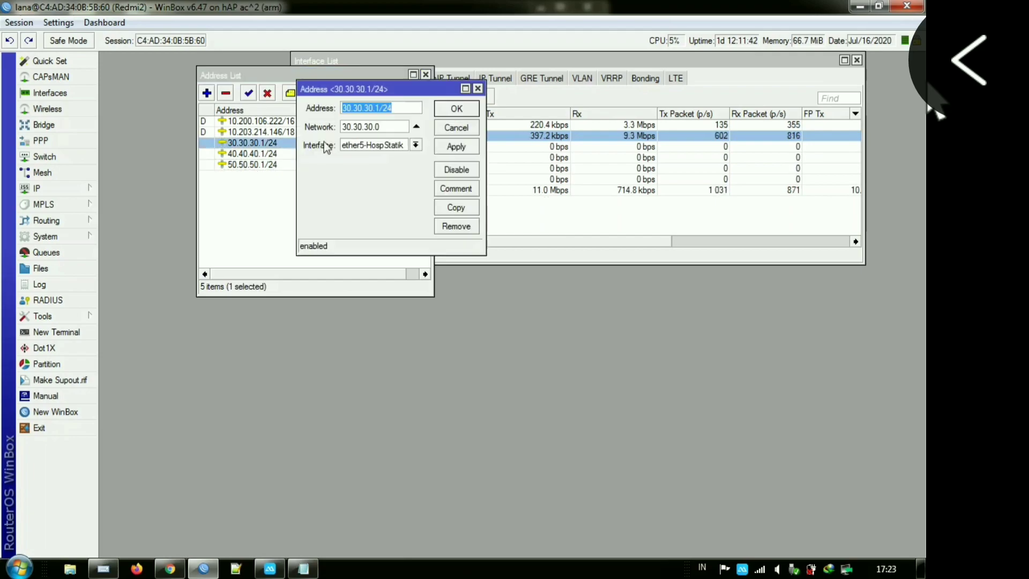
right_click(357, 110)
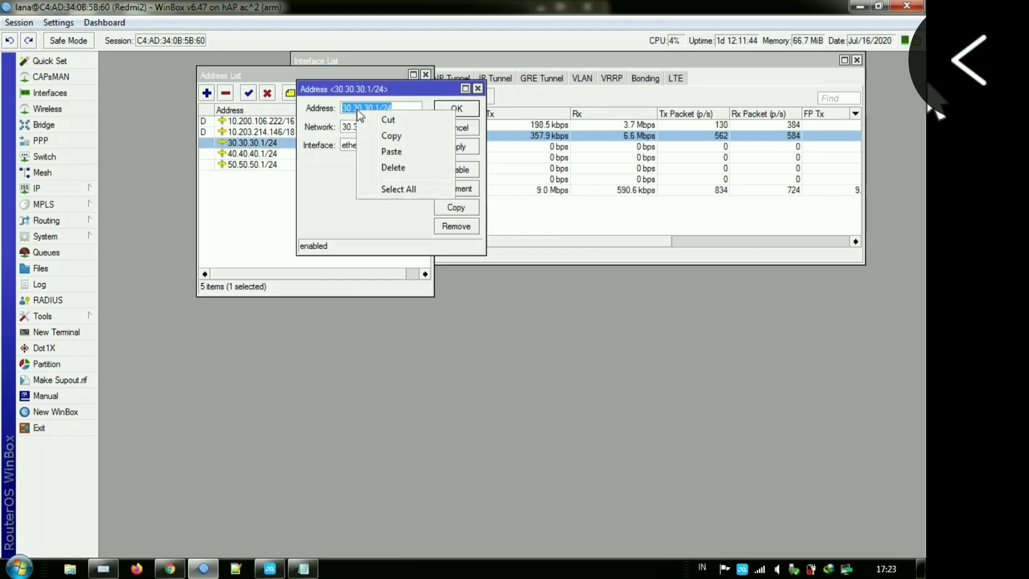
left_click(379, 137)
left_click(456, 108)
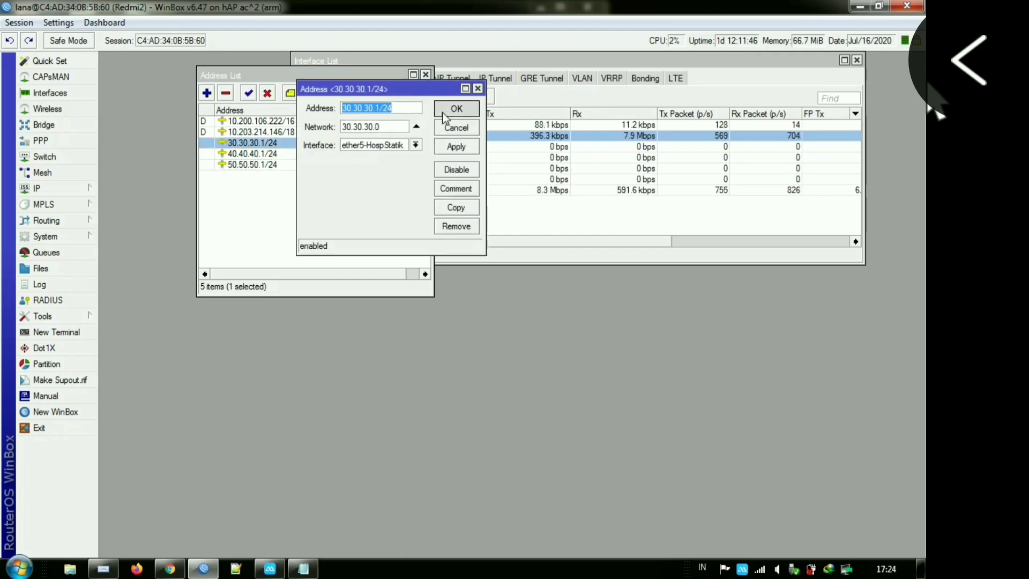
- Switch to 2isp.txt in Notepad and replace the first address-list placeholder with the copied 30.30.30.1/24
mouse_move(304, 568)
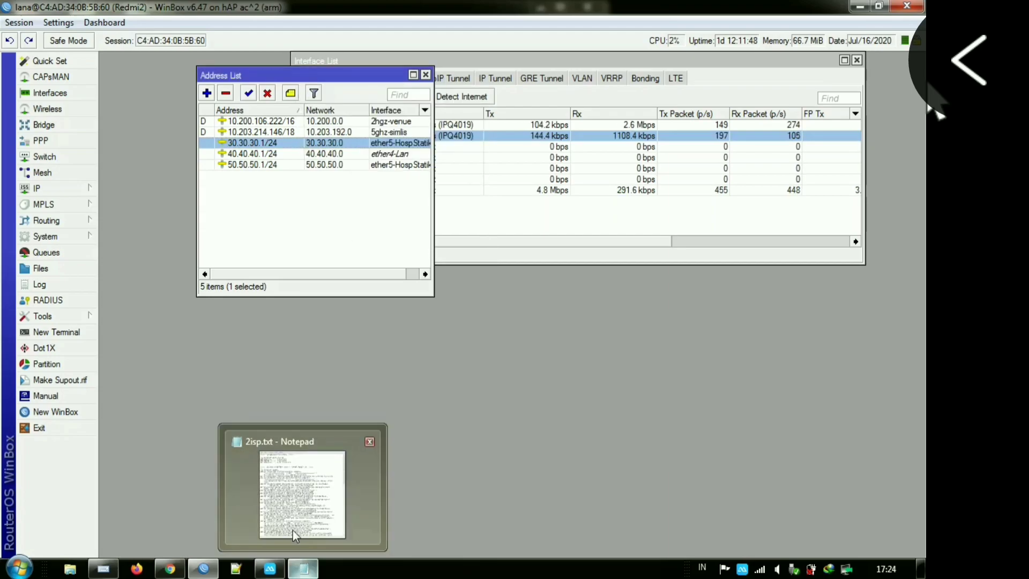
left_click(290, 500)
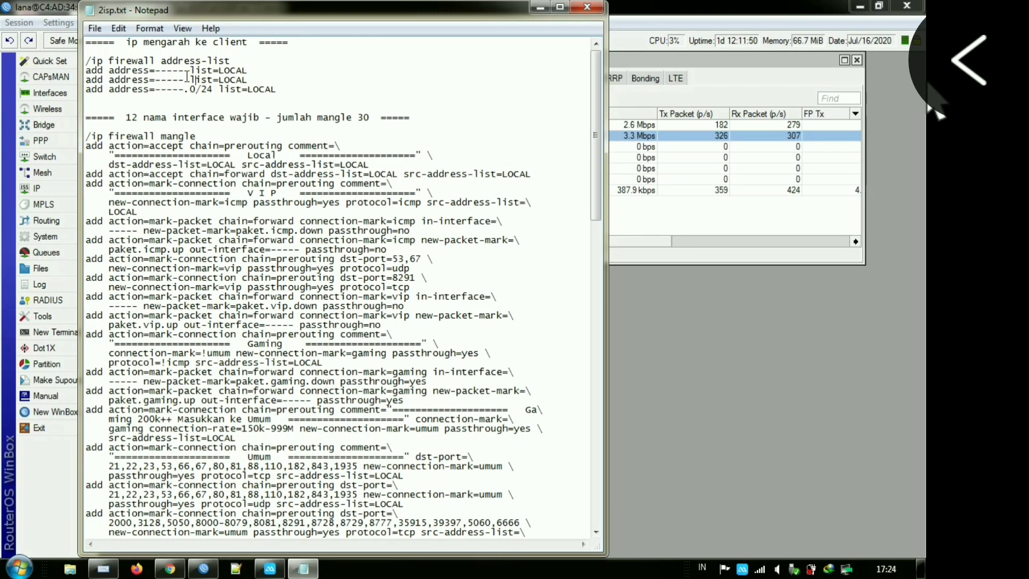
left_click_drag(184, 70, 159, 72)
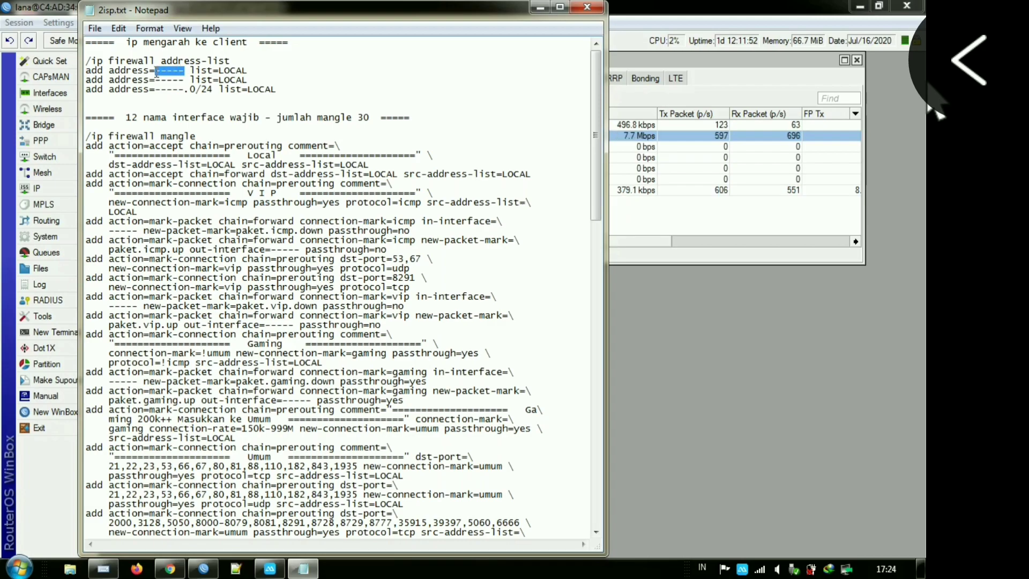
right_click(156, 72)
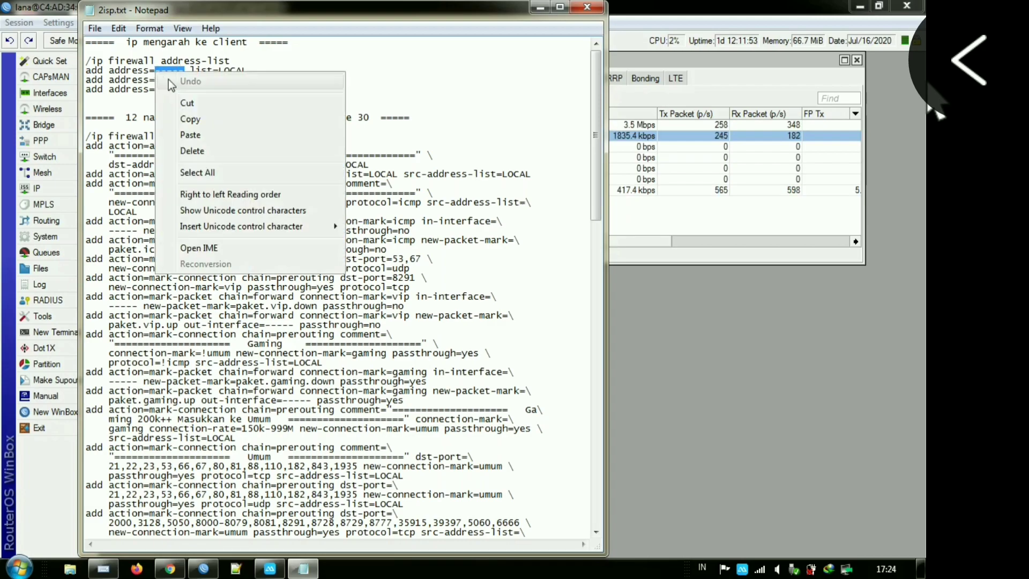
left_click(182, 135)
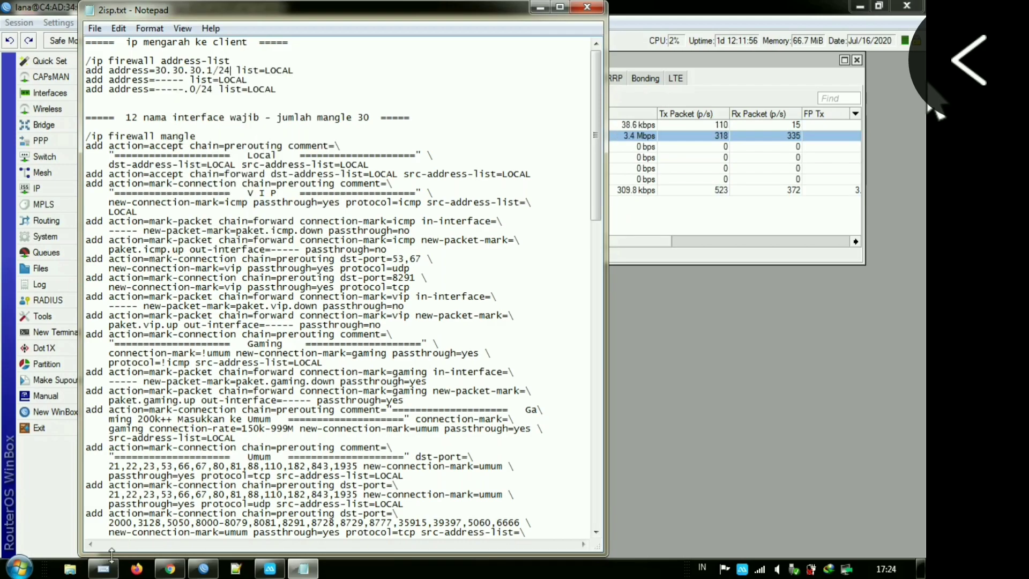
- Bring up the on-screen keyboard and change the first address-list entry in 2isp.txt to 30.30.30.0/24
mouse_move(103, 568)
left_click(115, 519)
left_click_drag(215, 70, 207, 70)
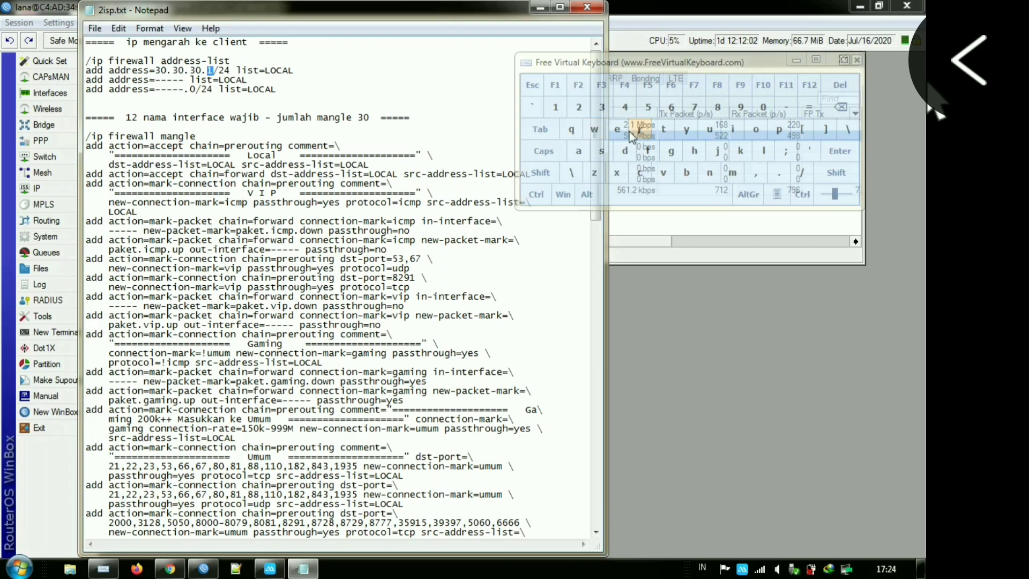
left_click(757, 111)
- Switch to WinBox, copy the address 40.40.40.1/24 from the ether4-Lan entry and close the entry without changes
left_click(700, 281)
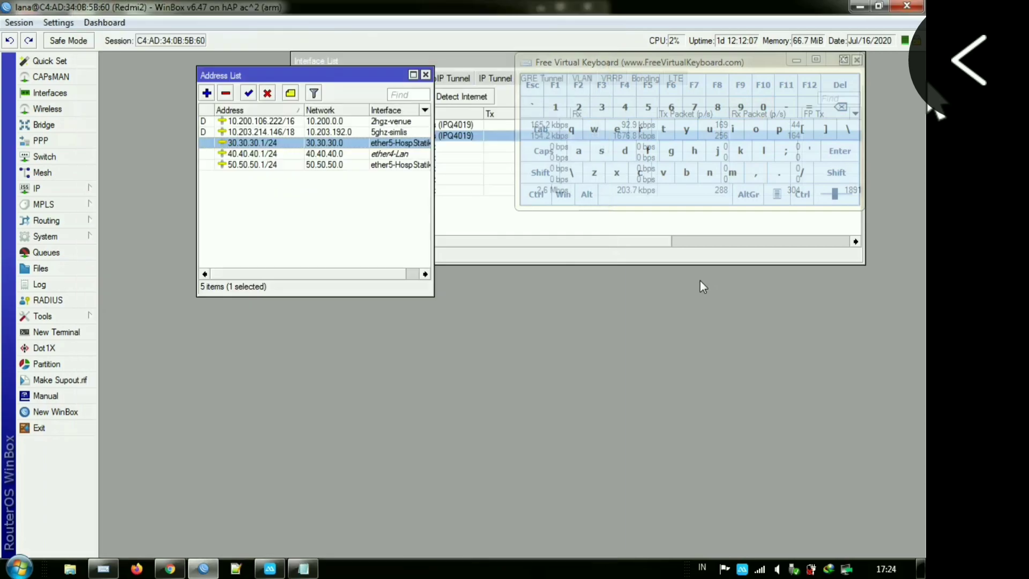
double_click(244, 154)
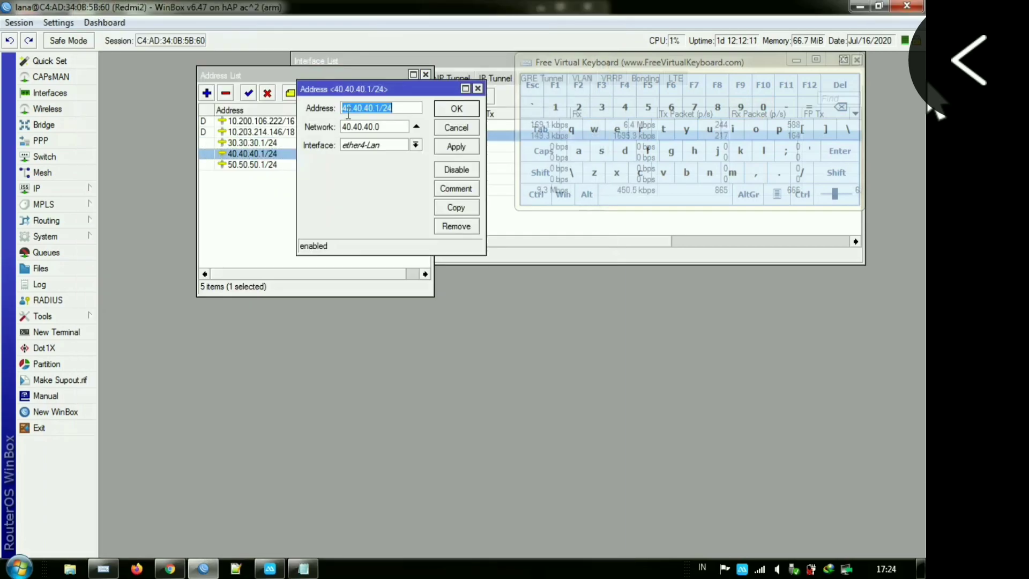
right_click(348, 112)
left_click(365, 135)
left_click(442, 130)
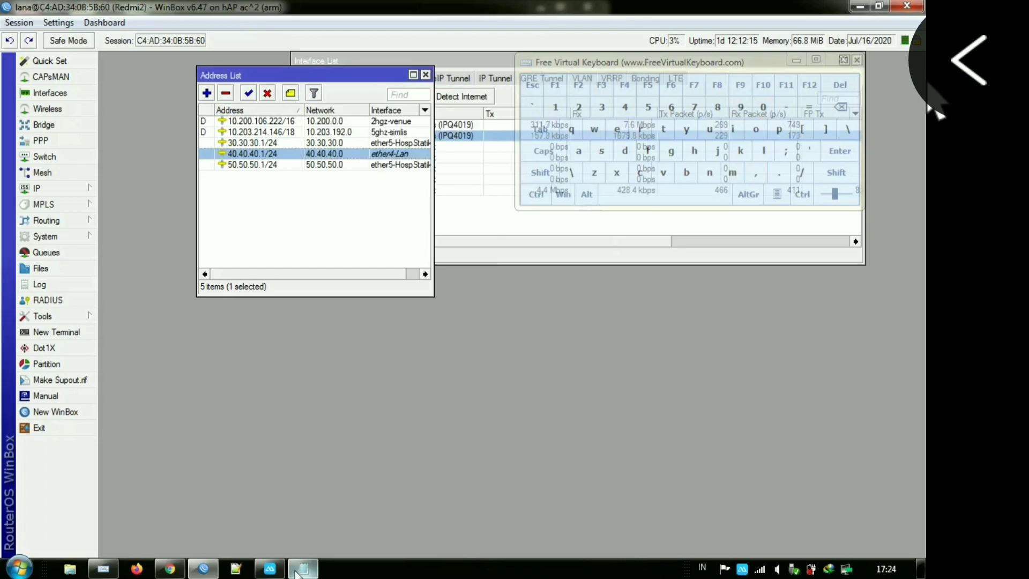
- Switch to 2isp.txt in Notepad and replace the second address-list placeholder with the copied address, adjusted to 40.40.40.0/24
mouse_move(300, 569)
left_click(288, 505)
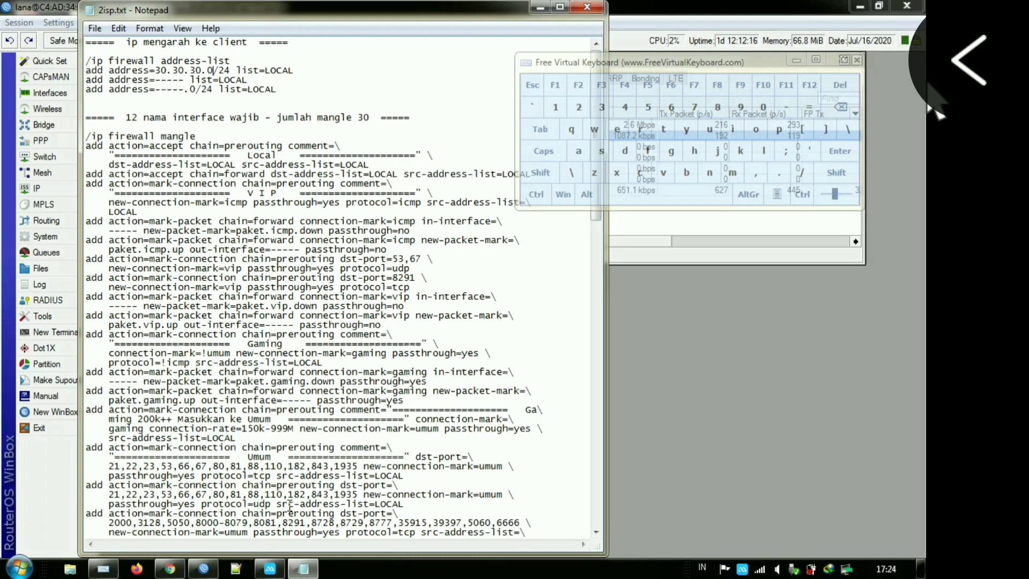
left_click_drag(183, 80, 155, 80)
right_click(157, 80)
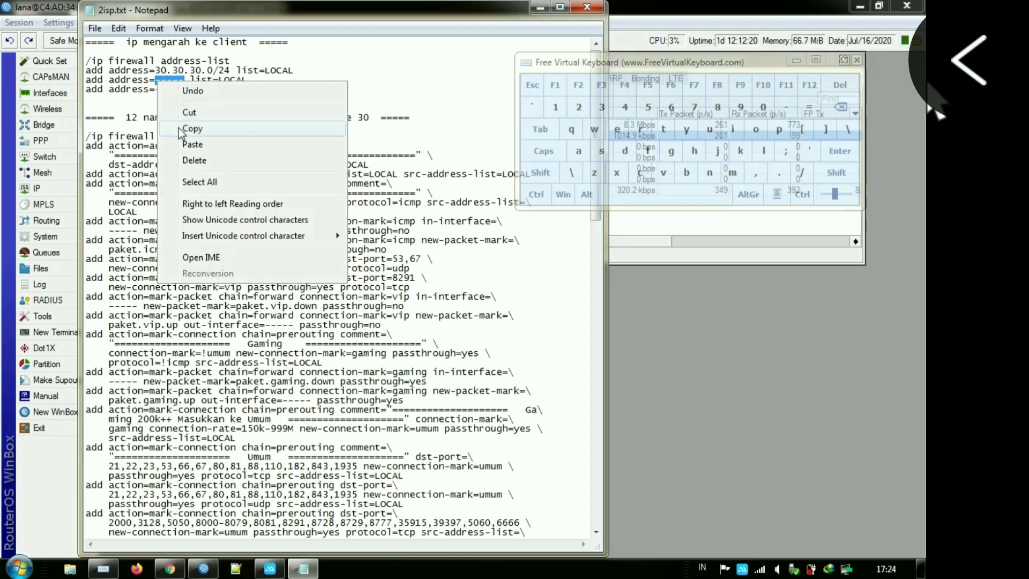
left_click(182, 145)
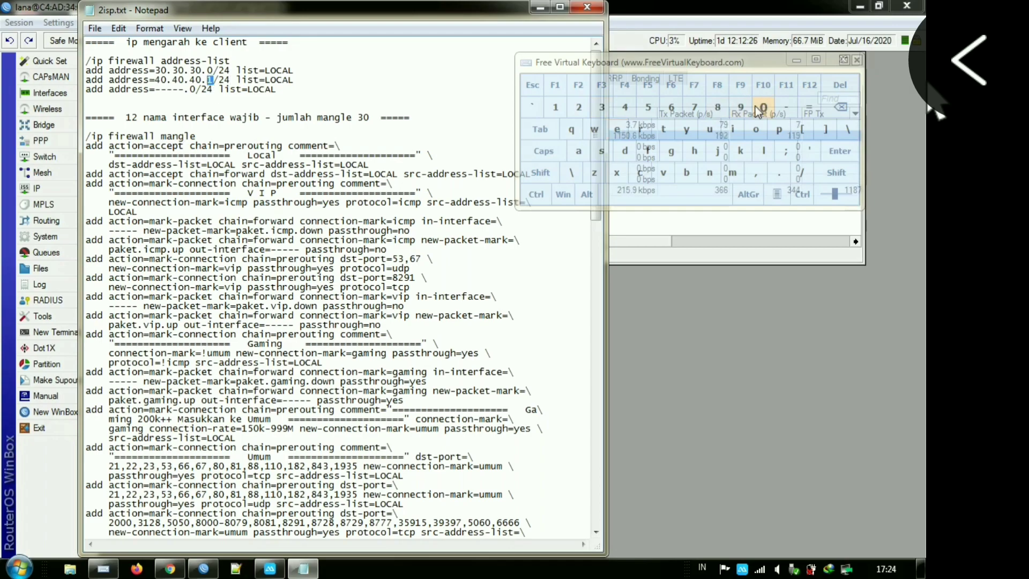
- Switch to WinBox, copy the address 50.50.50.1/24 from the last ether5-HospStatik entry and close the entry without changes
left_click(689, 294)
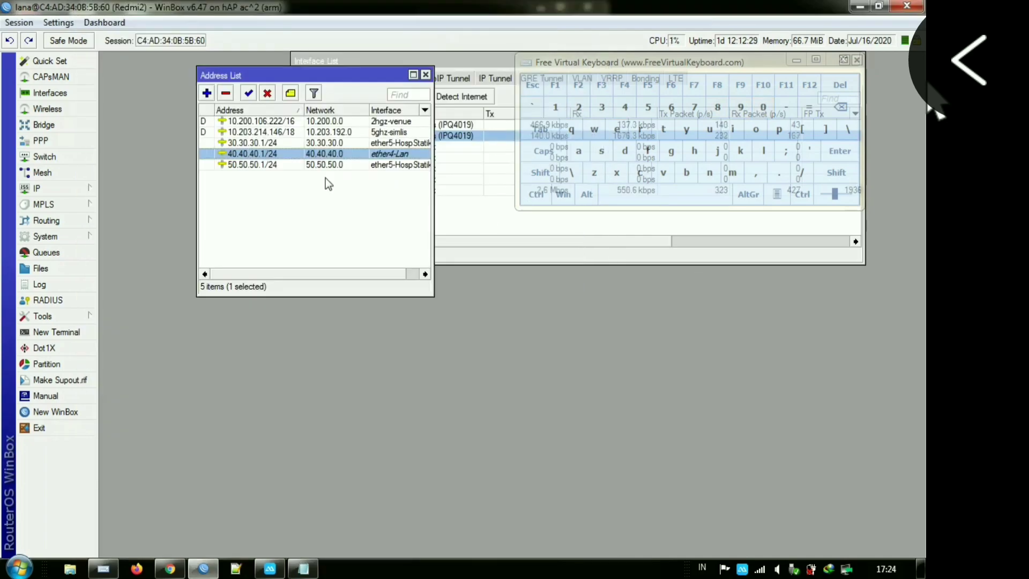
double_click(242, 164)
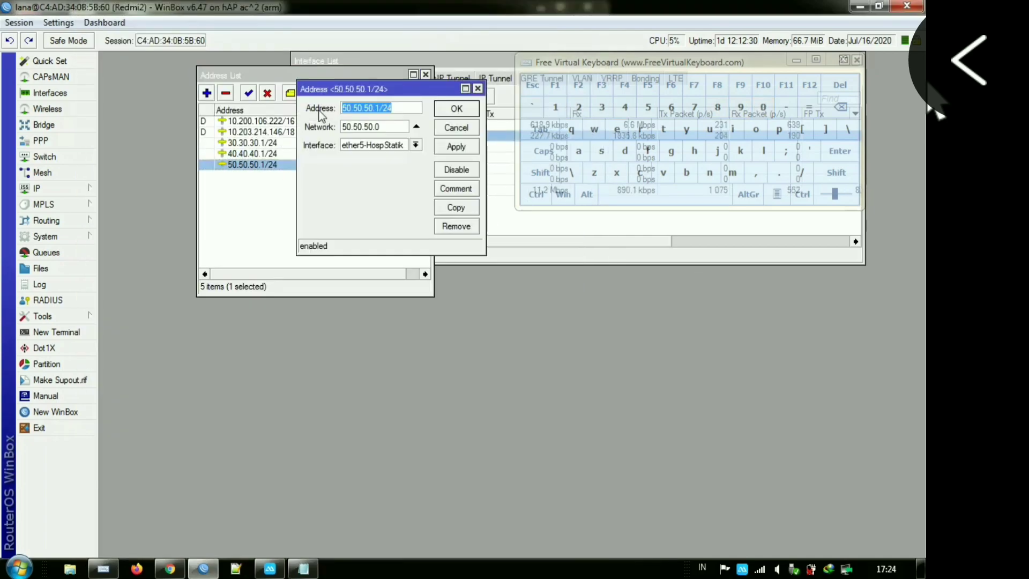
right_click(348, 109)
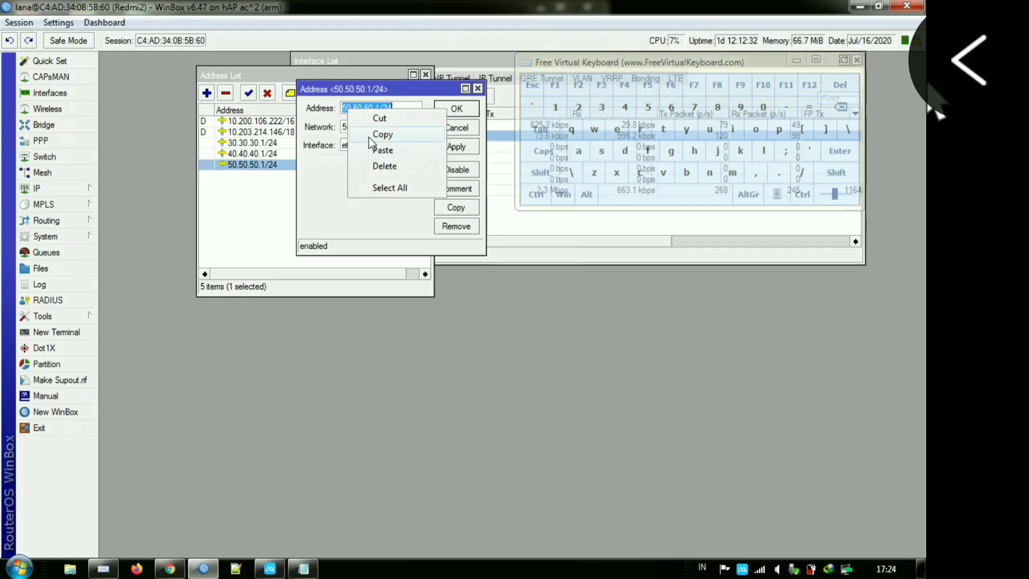
left_click(368, 136)
left_click(443, 131)
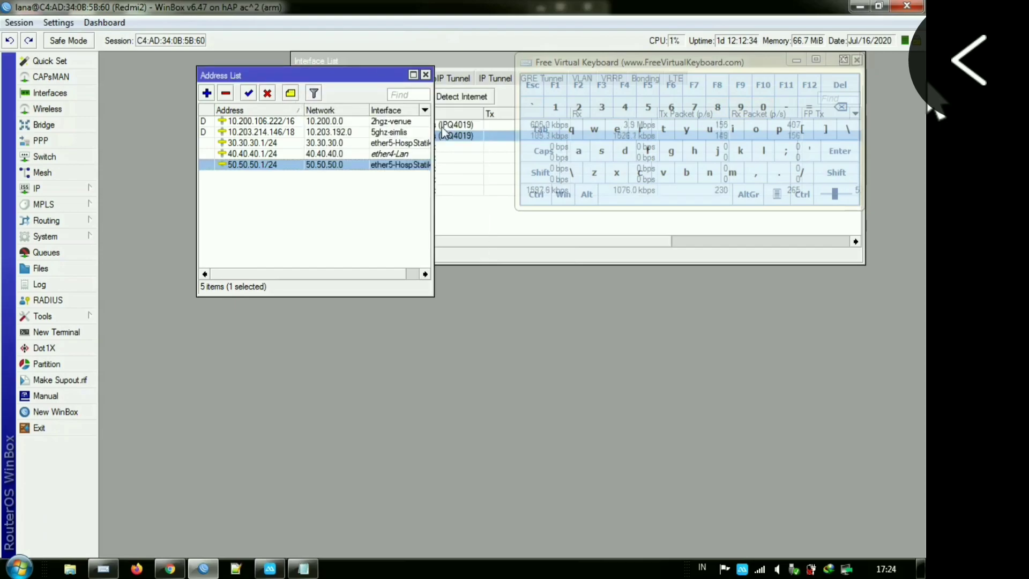
- Switch to 2isp.txt in Notepad and replace the third address-list placeholder with the copied address, adjusted to 50.50.50.0/24
mouse_move(303, 567)
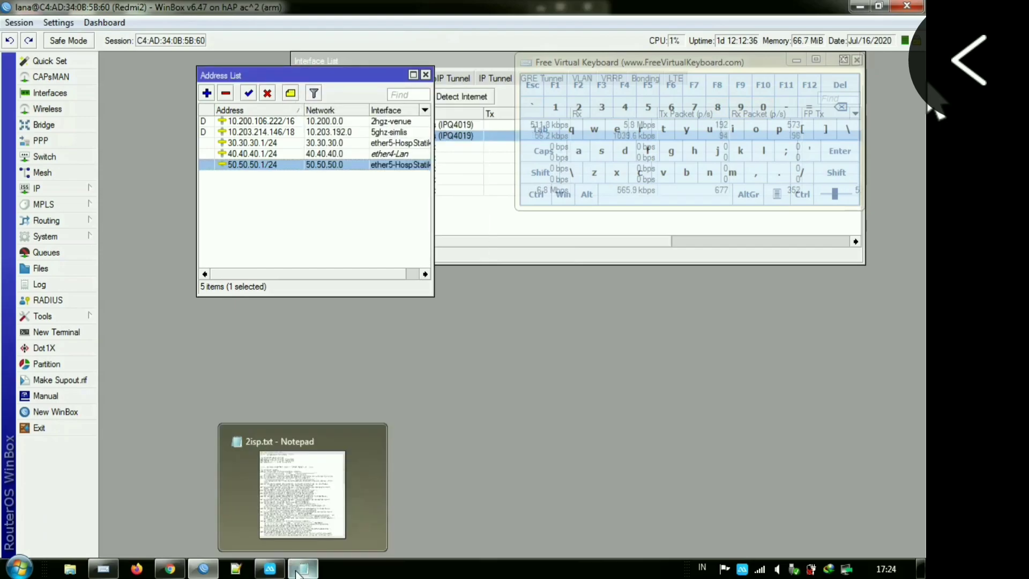
left_click(285, 499)
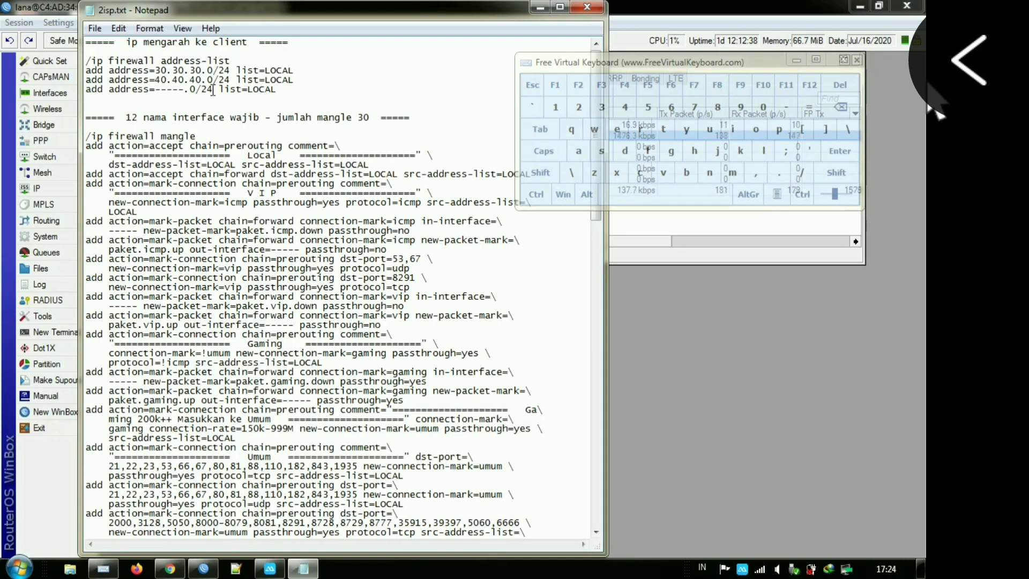
left_click_drag(212, 89, 162, 94)
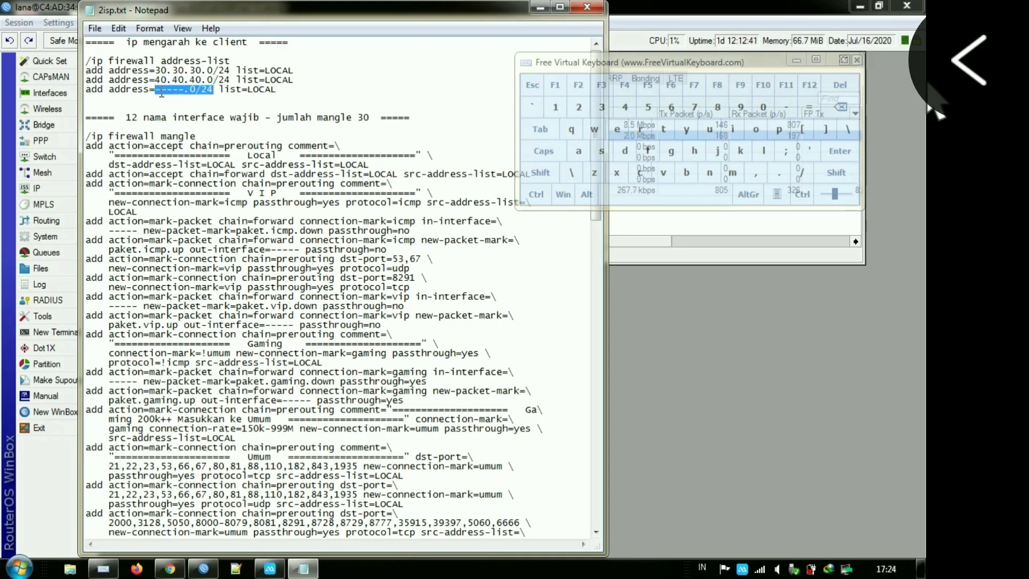
right_click(162, 94)
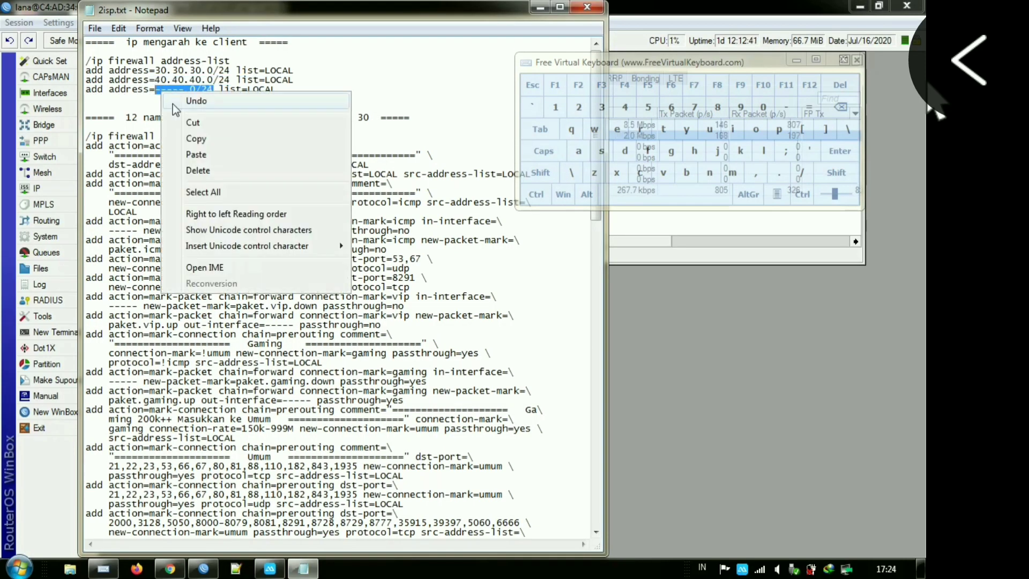
left_click(186, 155)
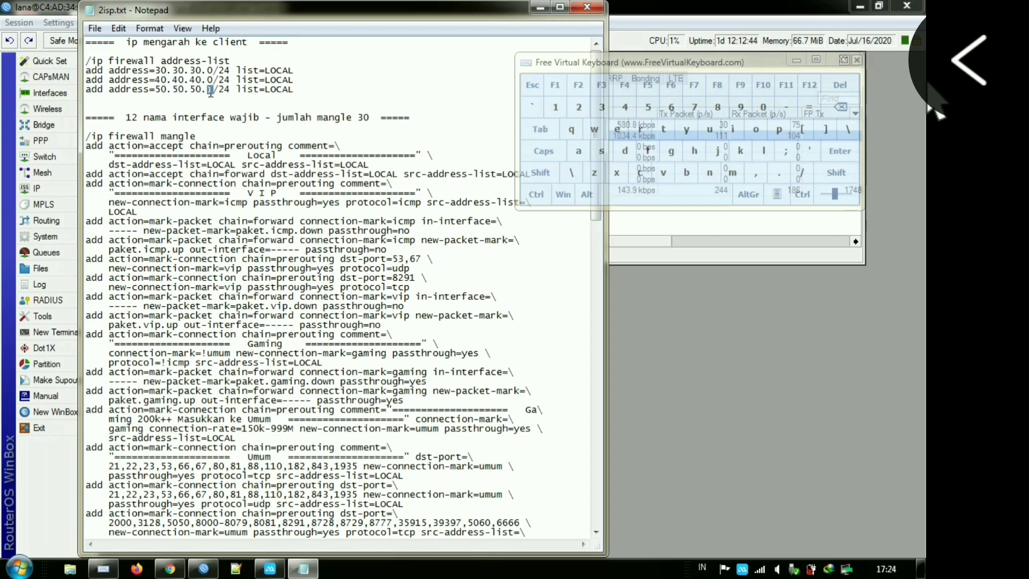
left_click(762, 109)
- Copy the /ip firewall address-list command together with its three LOCAL add lines
left_click_drag(87, 102, 85, 61)
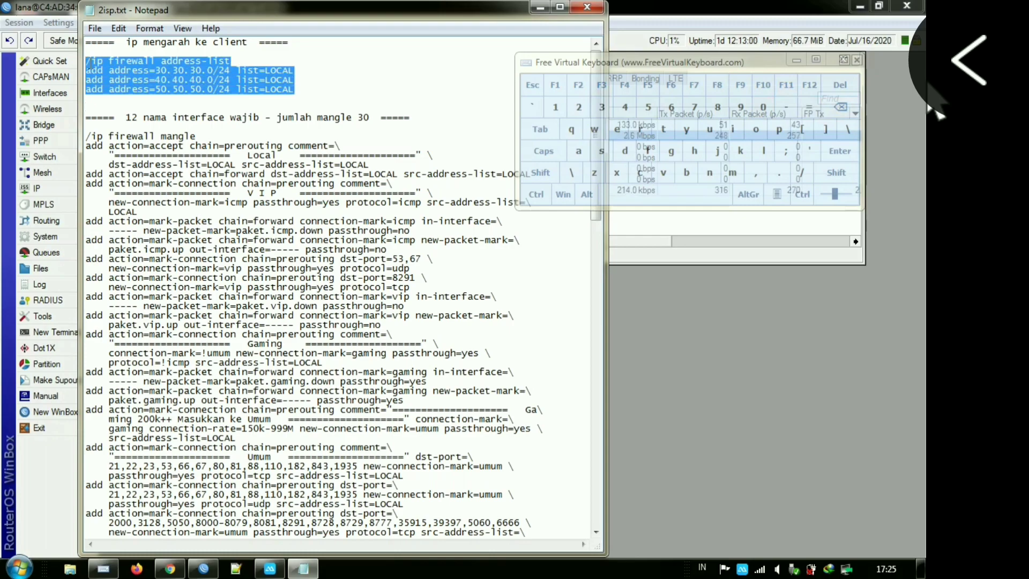
right_click(110, 64)
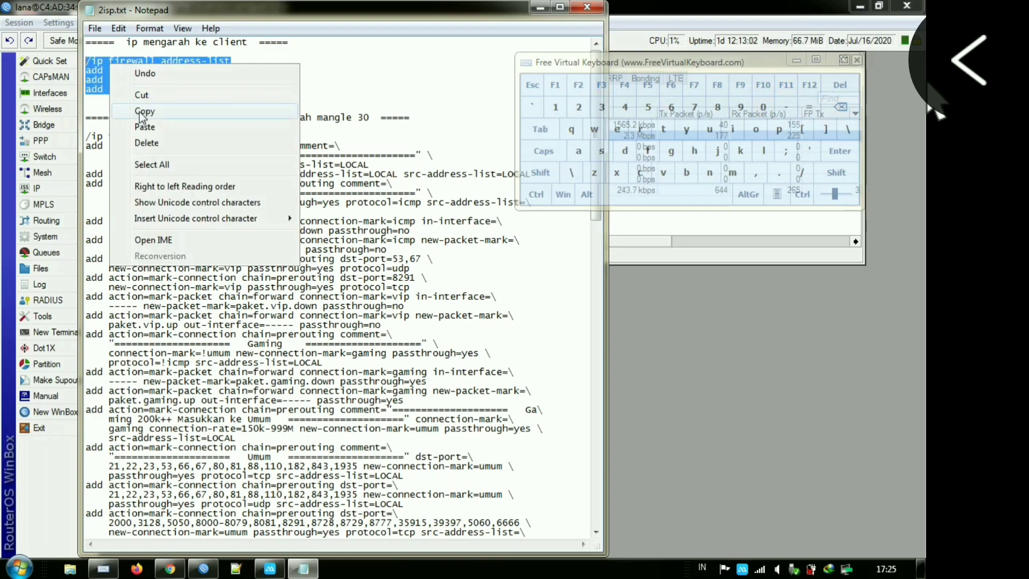
left_click(141, 111)
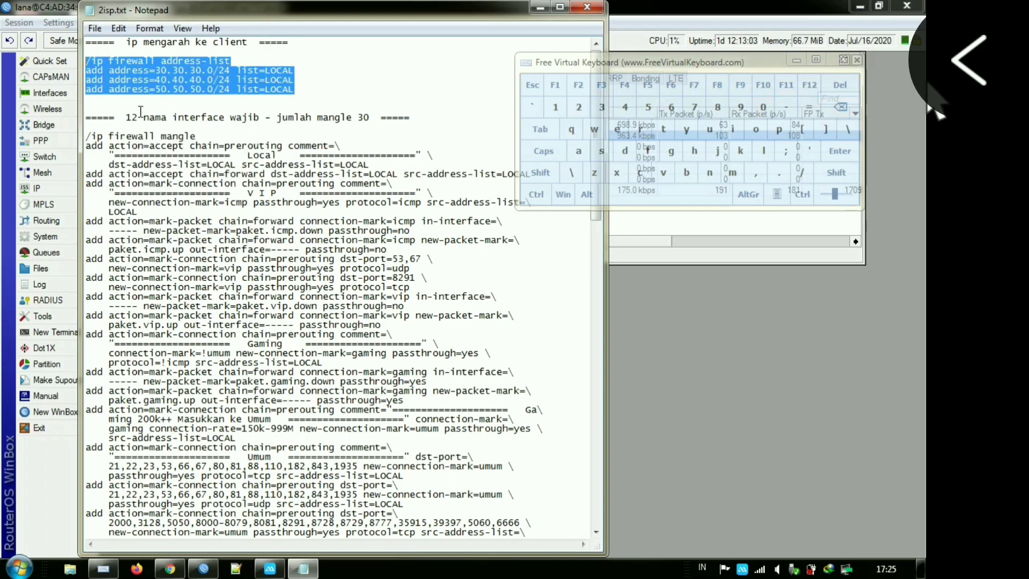
- Switch to WinBox, close the IP address list and open the firewall's address lists
left_click(643, 284)
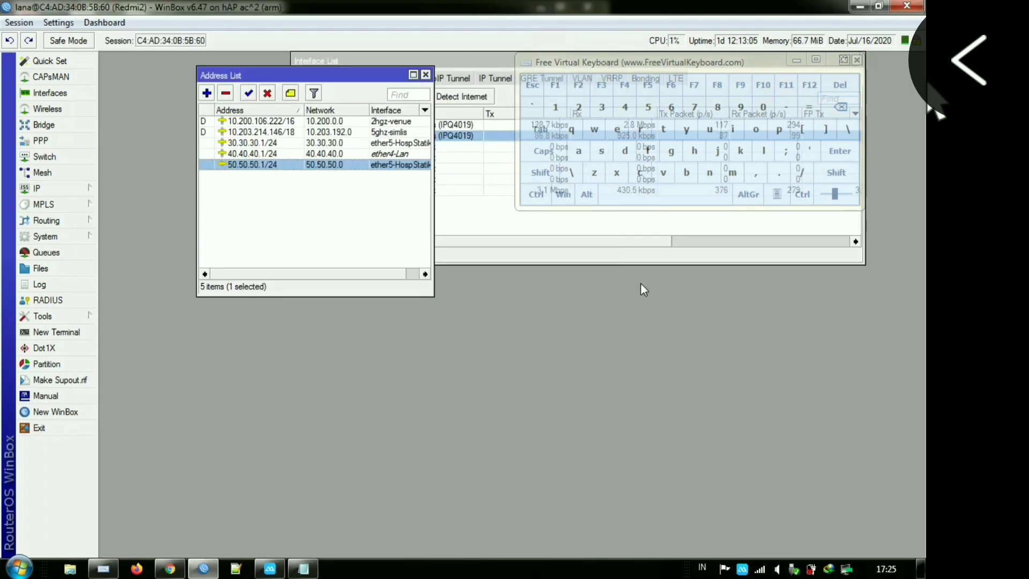
left_click(425, 75)
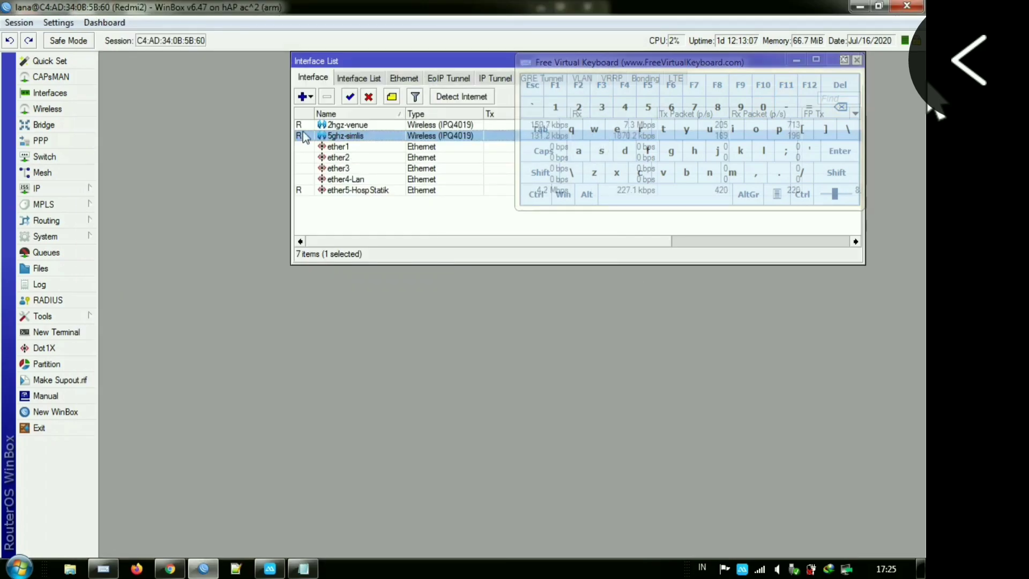
left_click(63, 188)
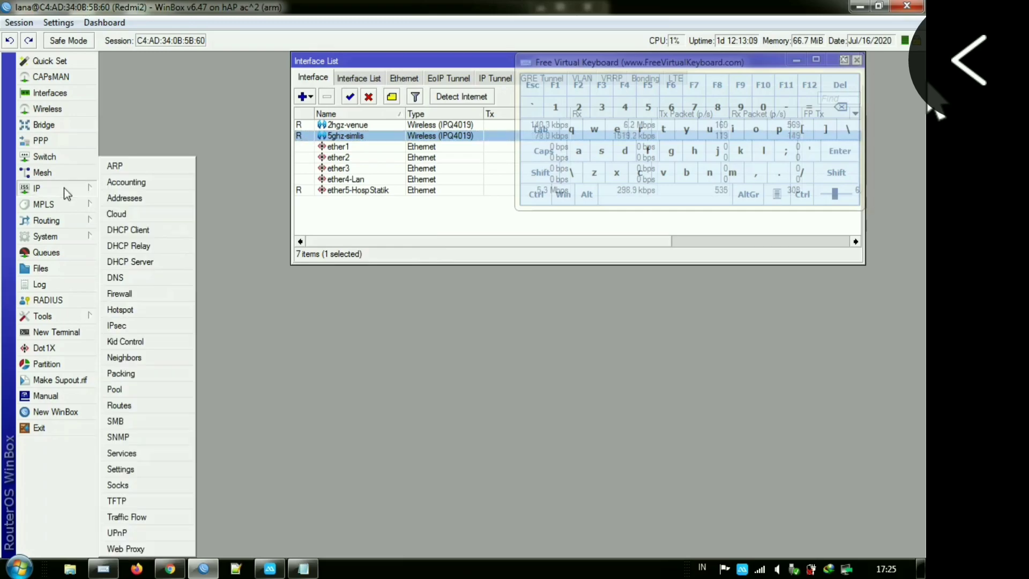
left_click(132, 294)
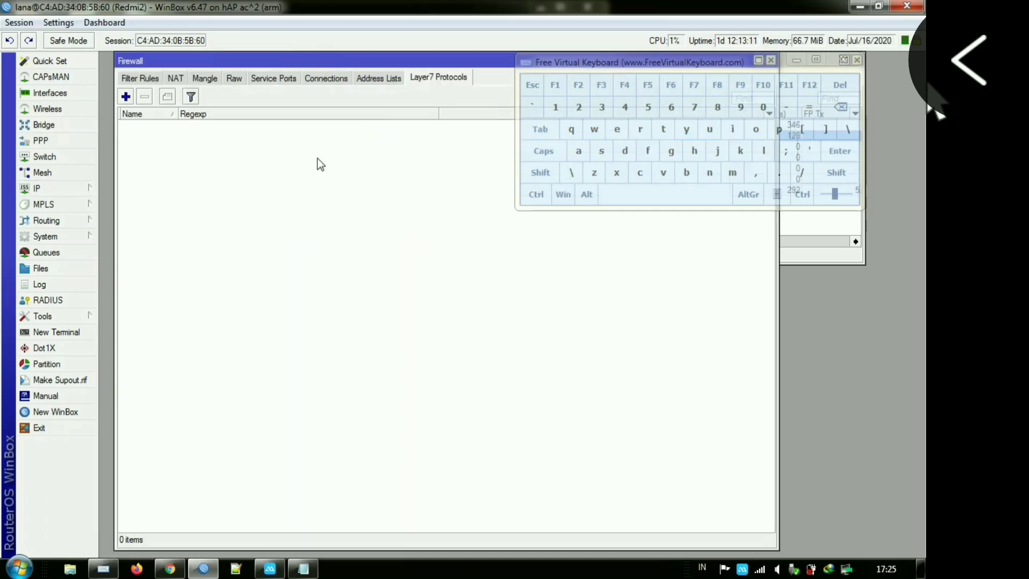
left_click(377, 78)
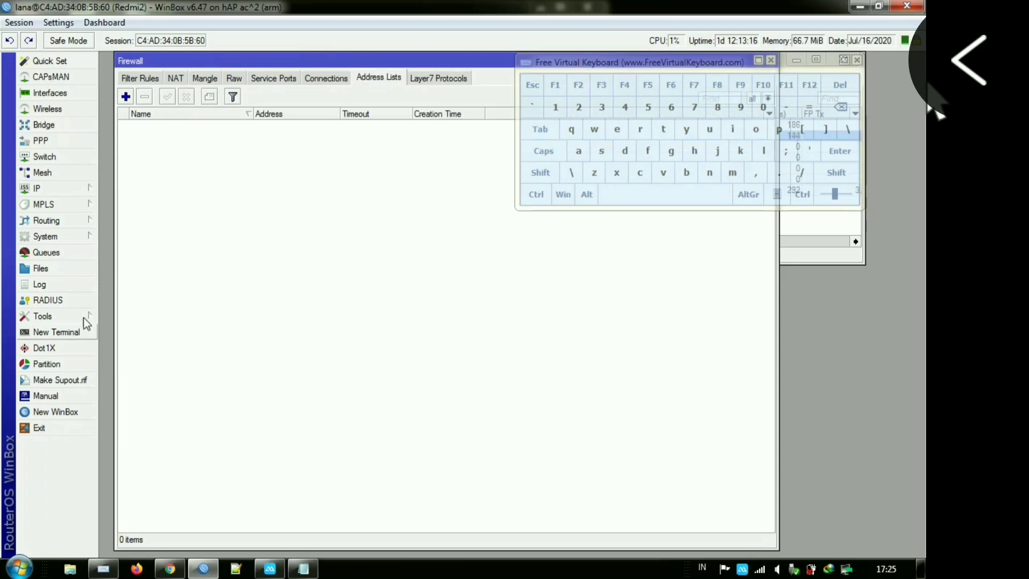
- Open a new terminal, place it clear of the firewall entries and paste in the copied address-list commands
left_click(63, 332)
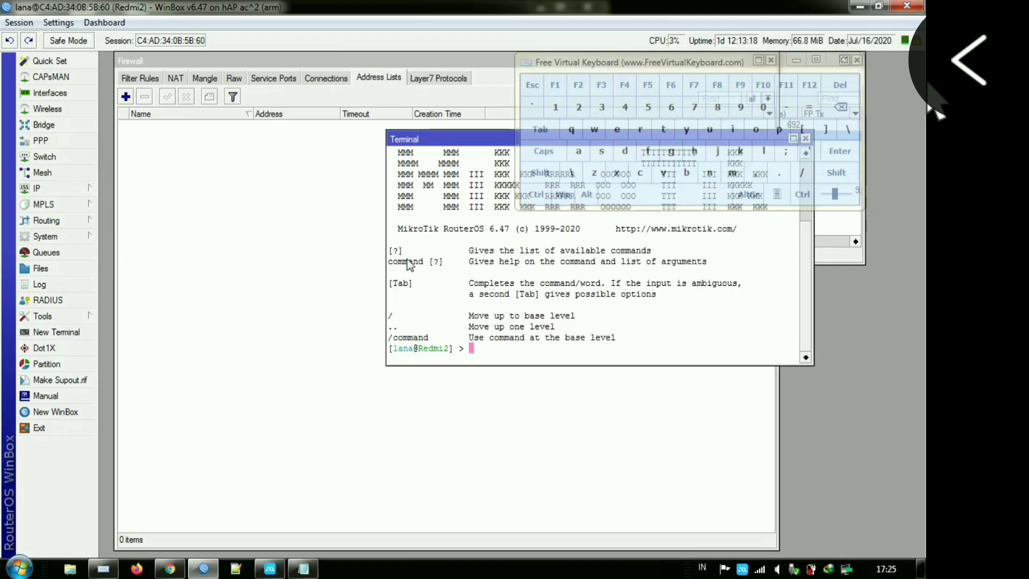
left_click_drag(482, 144, 557, 239)
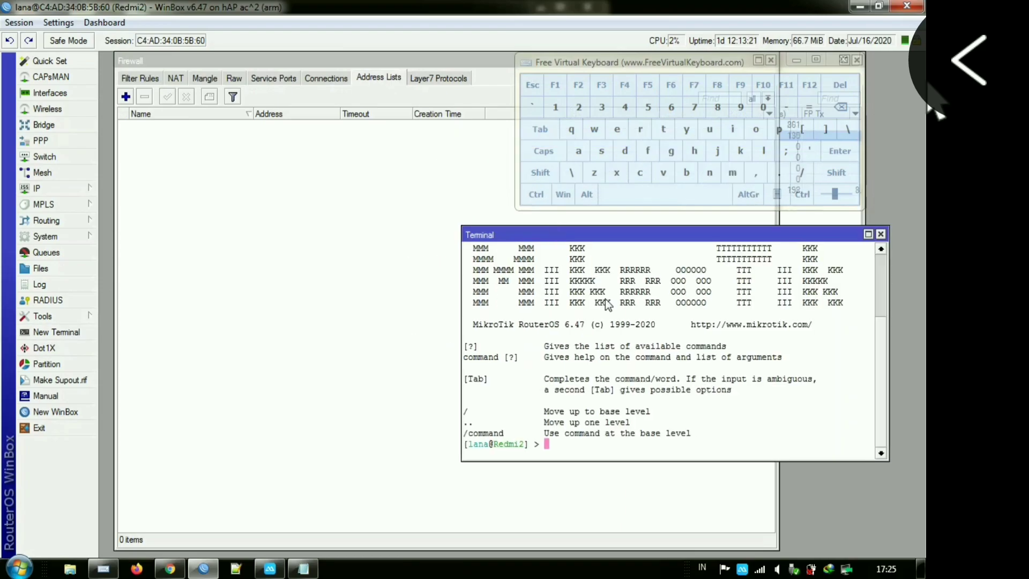
right_click(728, 448)
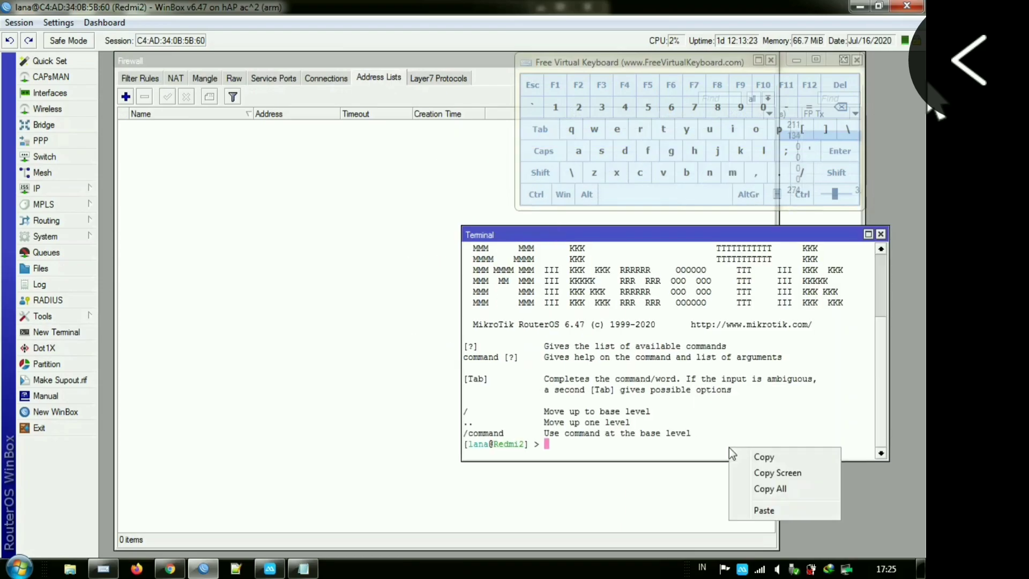
left_click(763, 510)
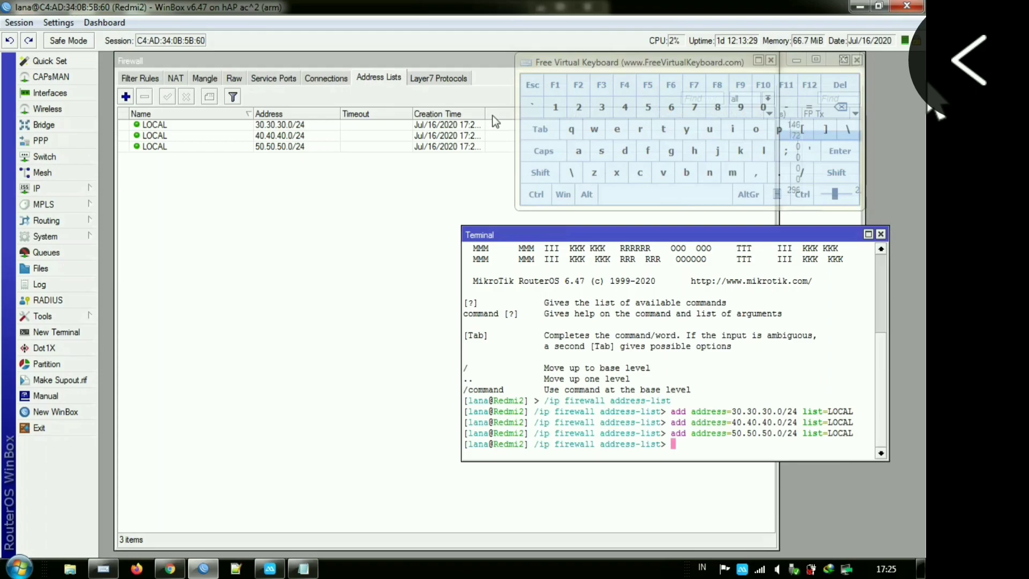
- Widen the Creation Time column to check the new LOCAL entries, and bring the terminal back to the front
left_click_drag(485, 114, 500, 114)
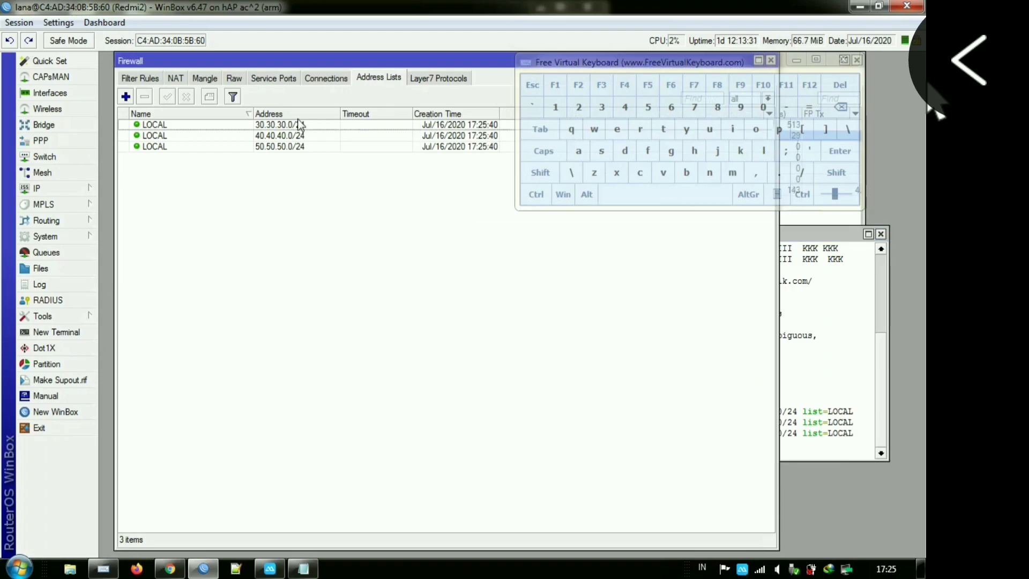
left_click(210, 125)
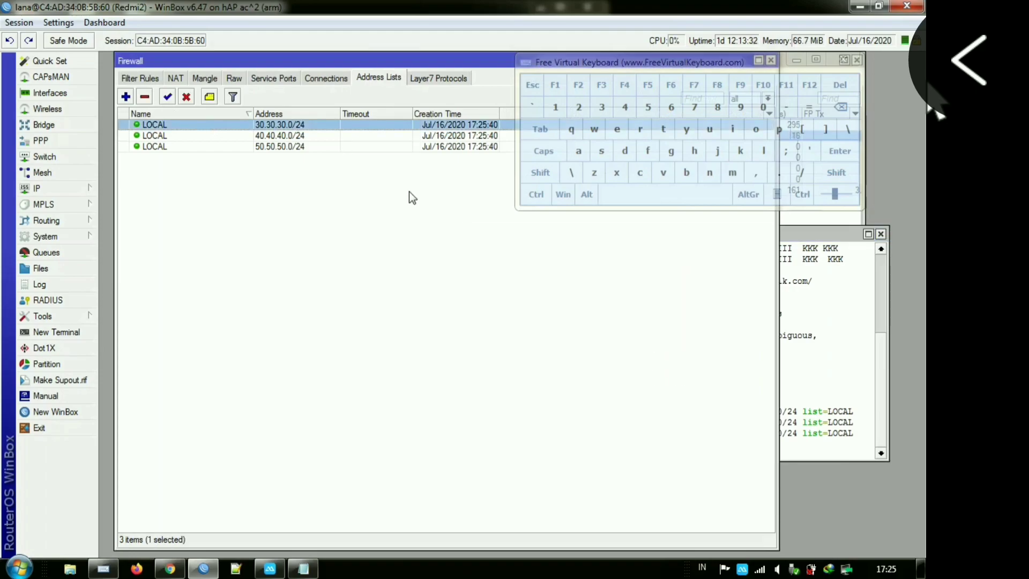
left_click(862, 274)
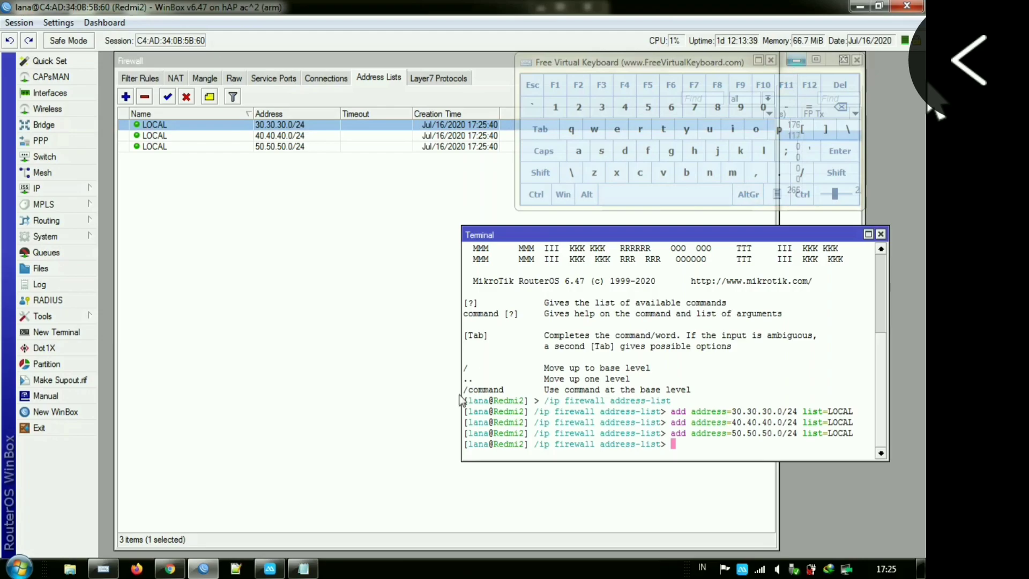
- Switch to 2isp.txt in Notepad and examine the heading about the 12 required interface names and 30 mangle rules
mouse_move(304, 568)
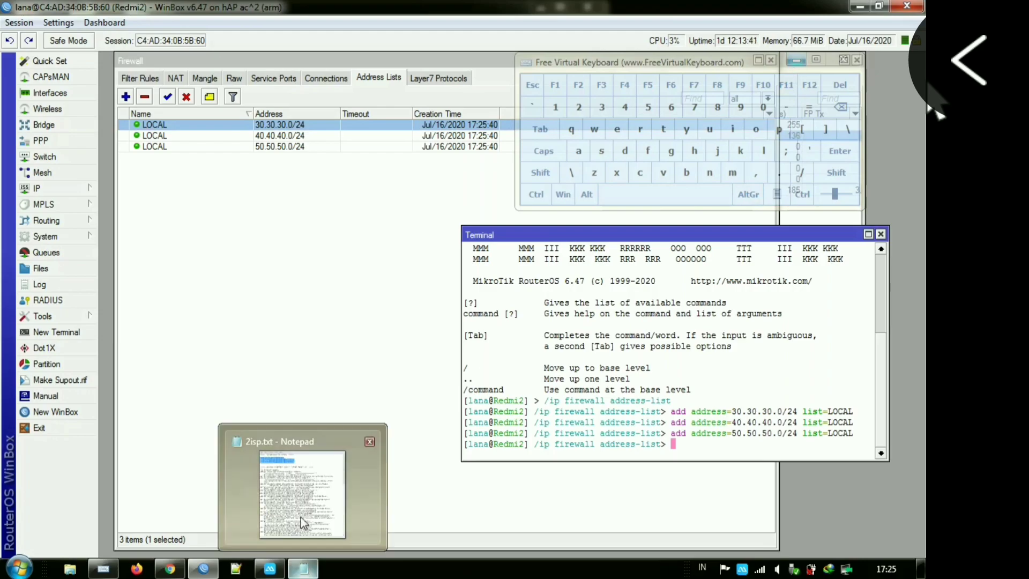
left_click(303, 517)
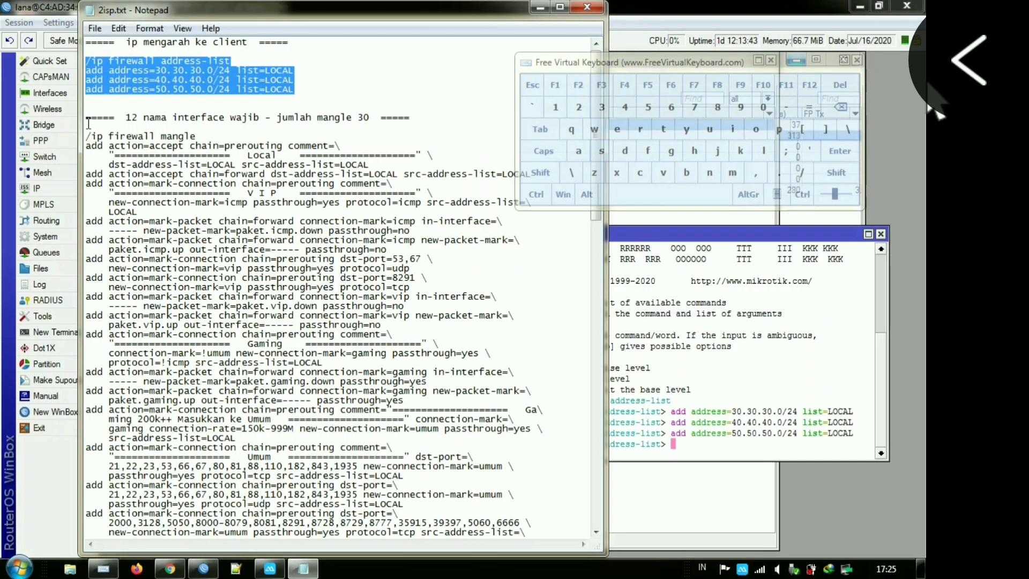
left_click_drag(87, 118, 414, 117)
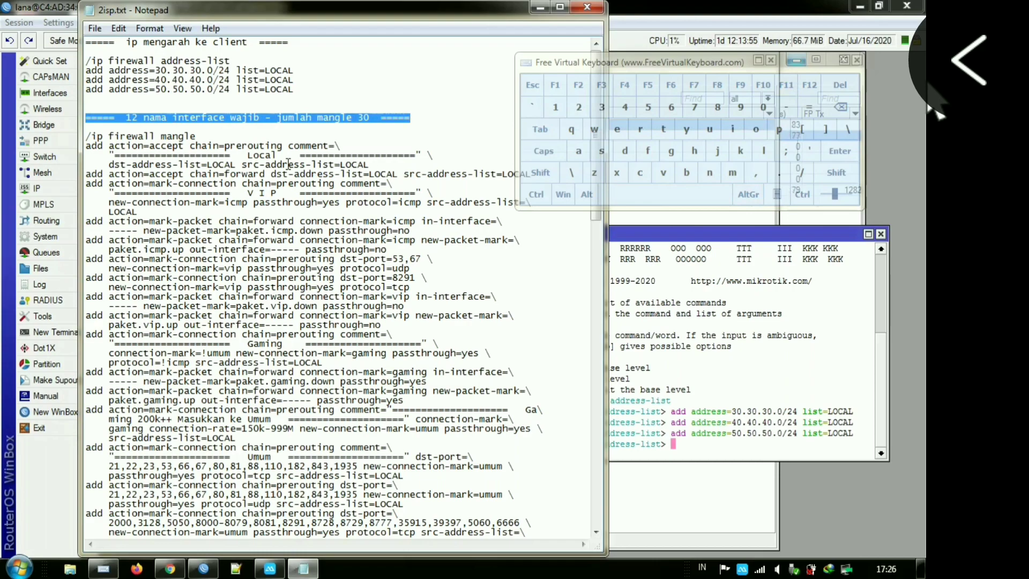
left_click(411, 120)
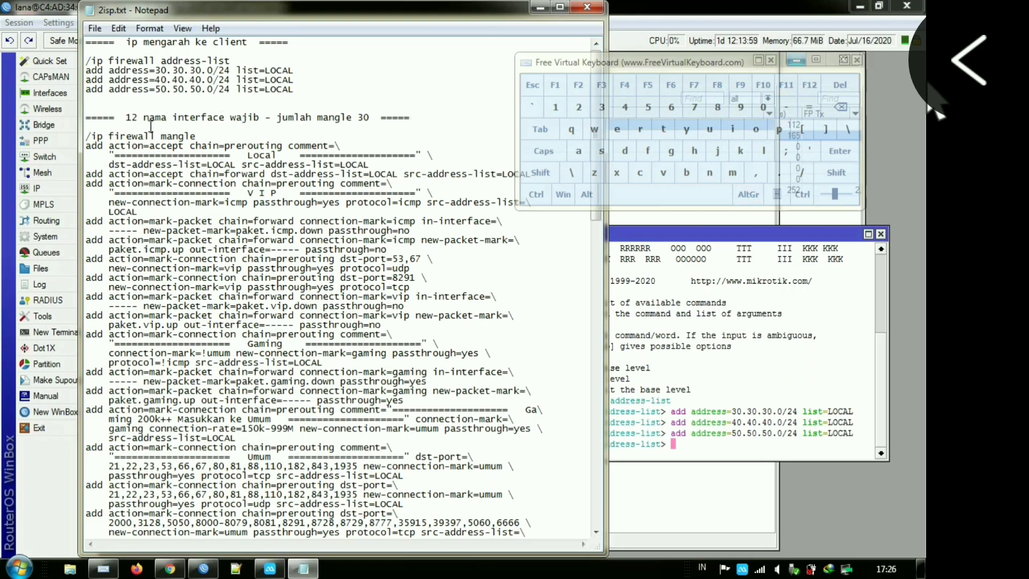
- Switch from the notes to WinBox and close the firewall window and the terminal, leaving the interface list active
left_click_drag(120, 118, 375, 118)
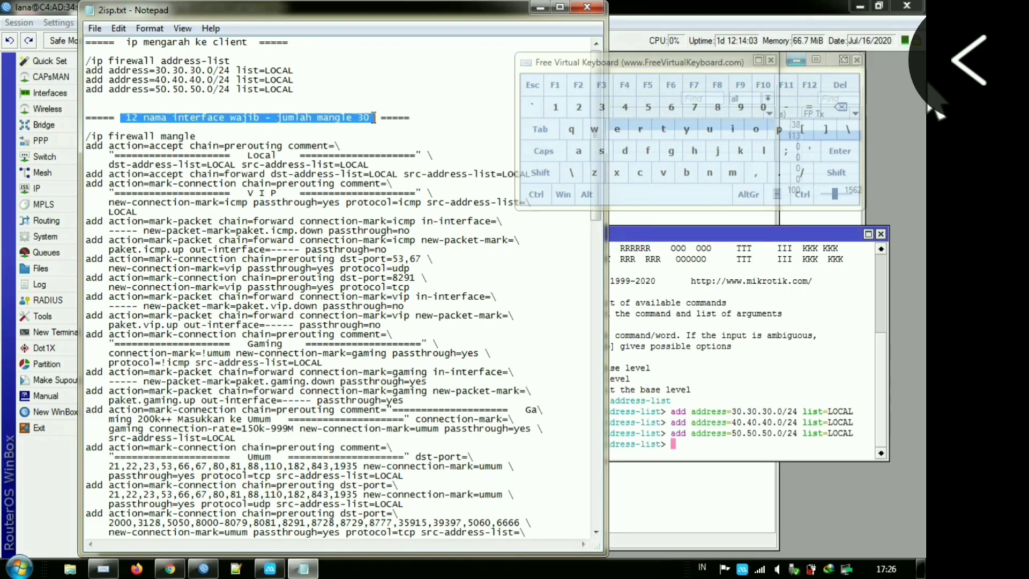
left_click(651, 20)
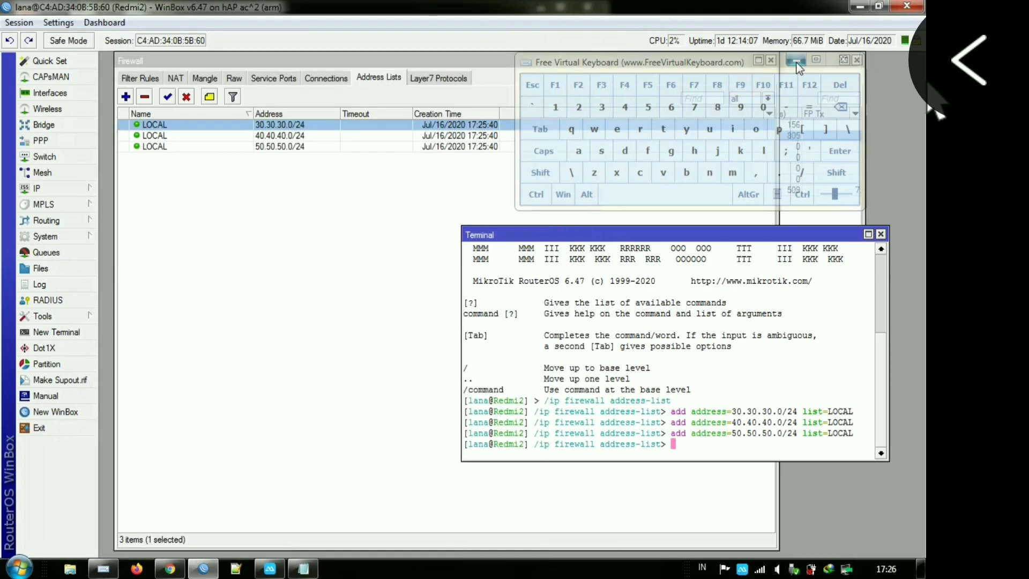
left_click(770, 60)
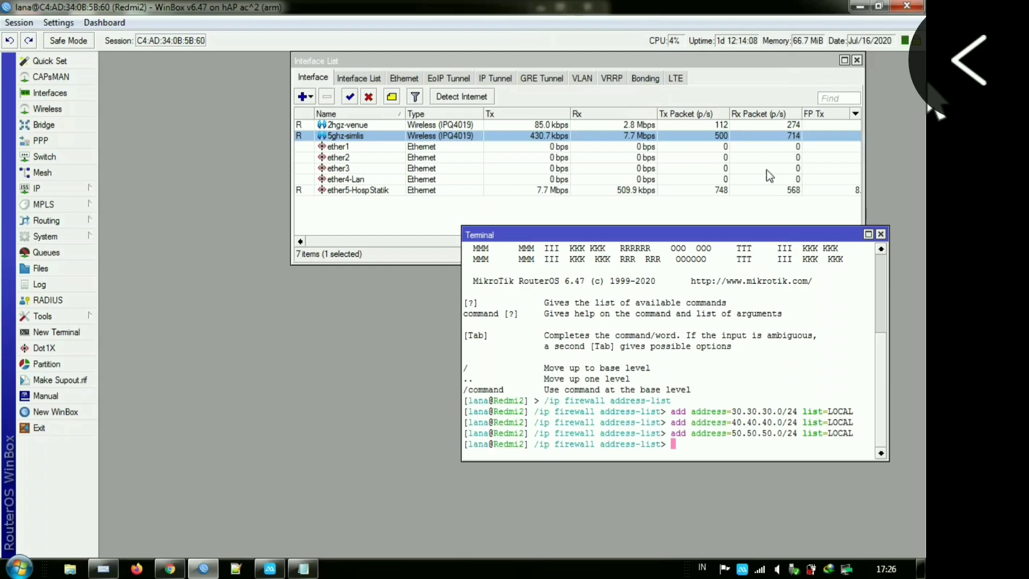
left_click_drag(753, 235, 617, 172)
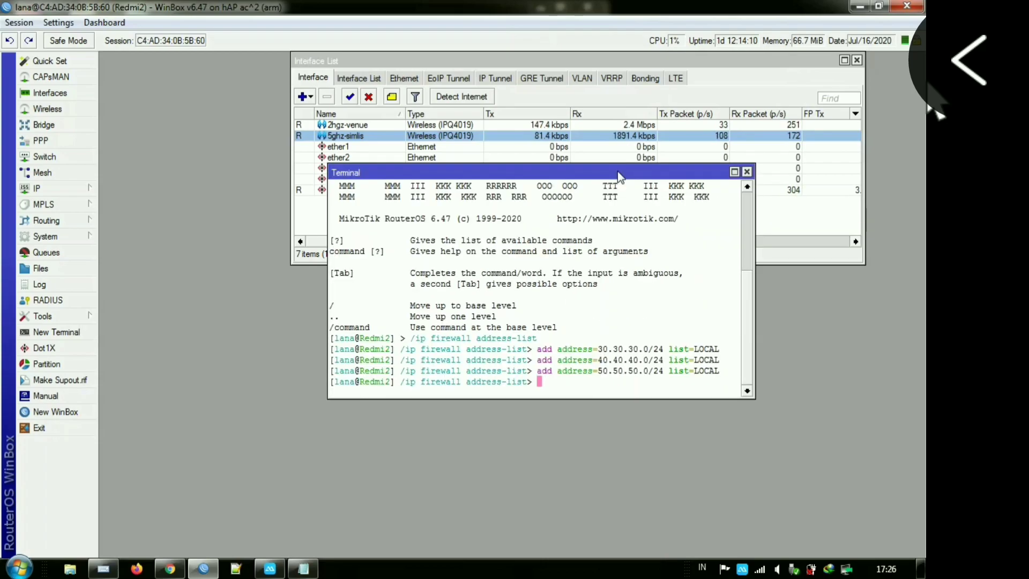
left_click(745, 171)
left_click(473, 220)
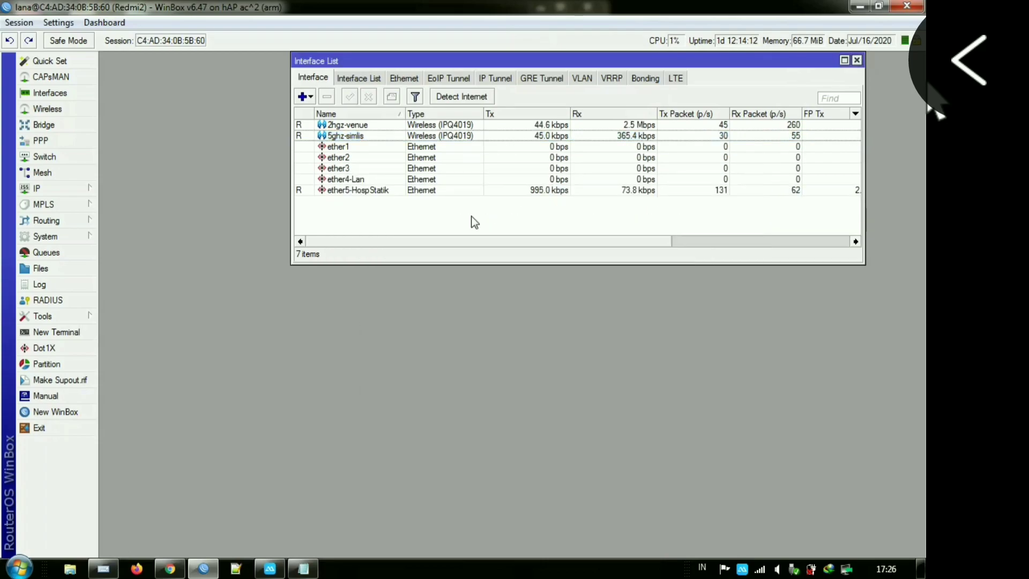
- Copy the name of the 2hgz-venue interface from its properties and return to 2isp.txt in Notepad
left_click(366, 125)
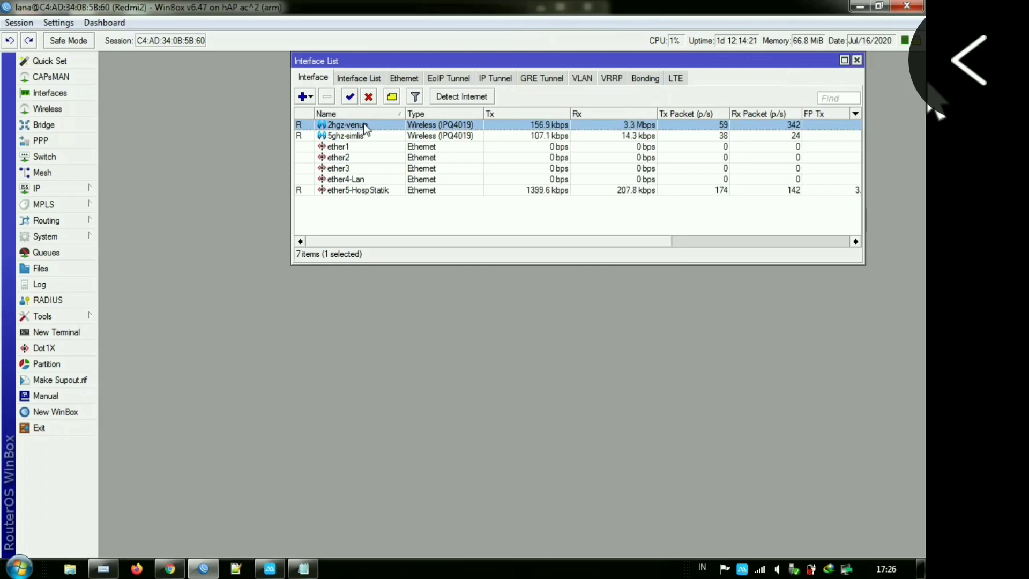
double_click(369, 126)
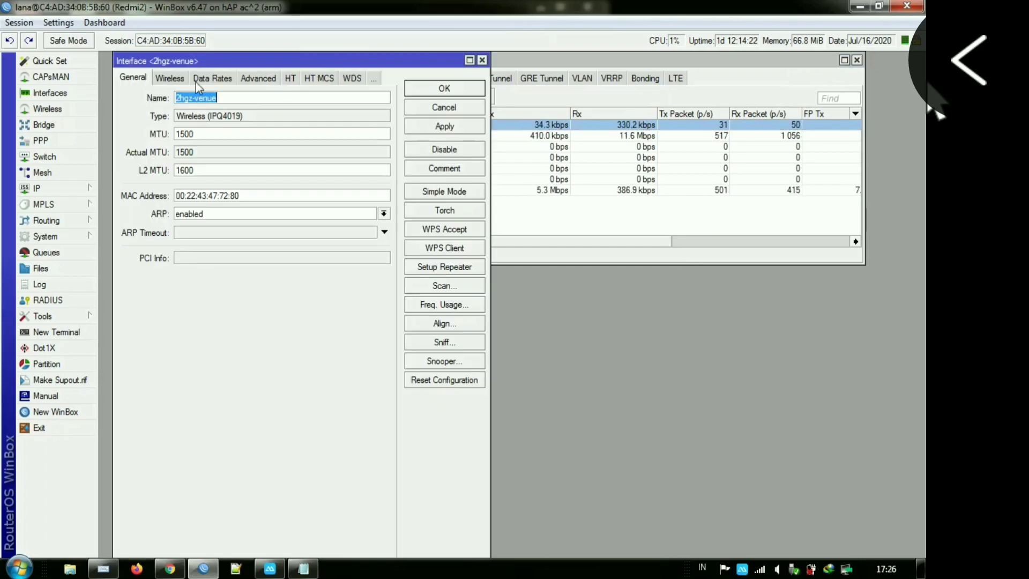
right_click(184, 99)
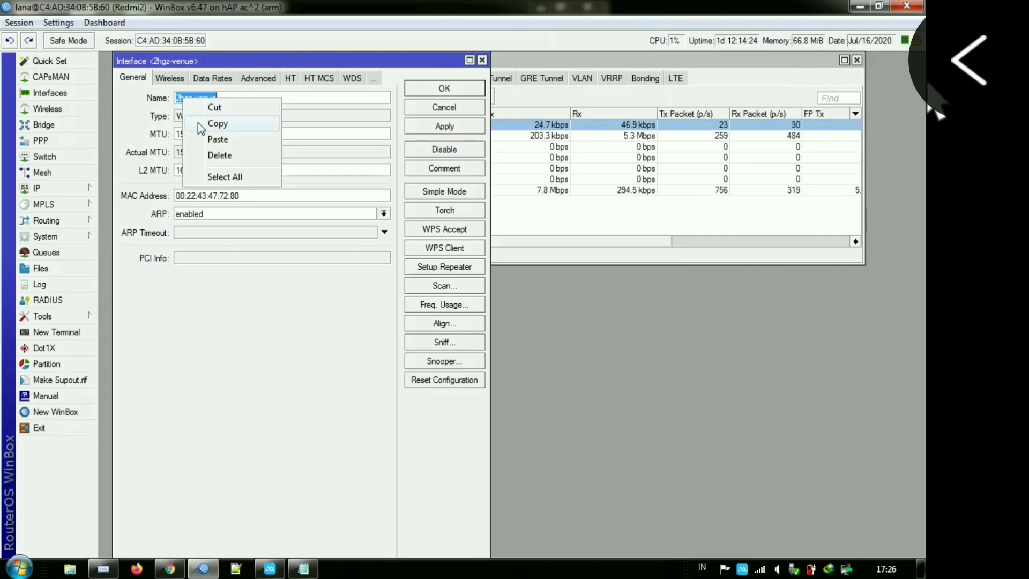
left_click(217, 123)
left_click(417, 108)
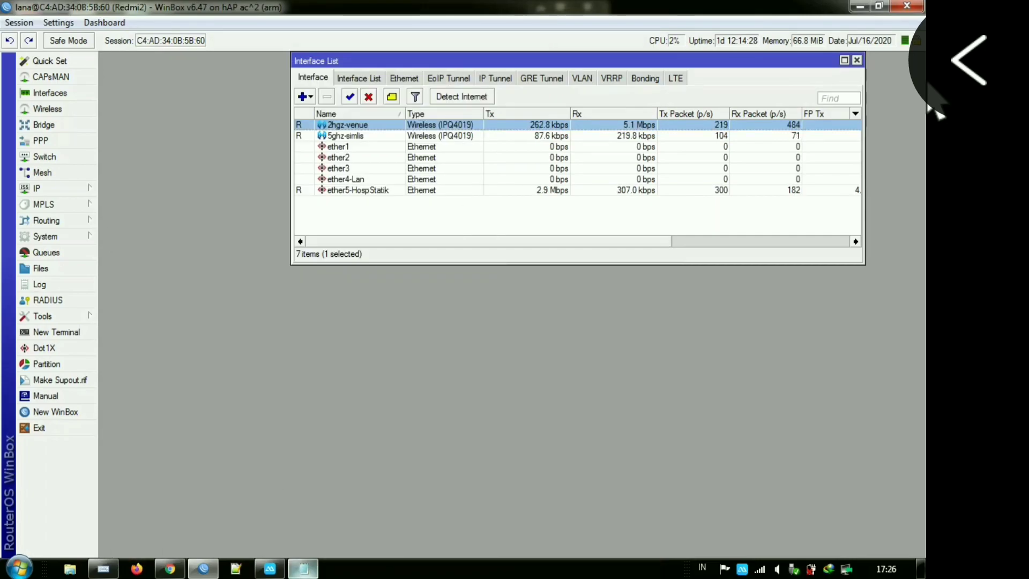
left_click(855, 7)
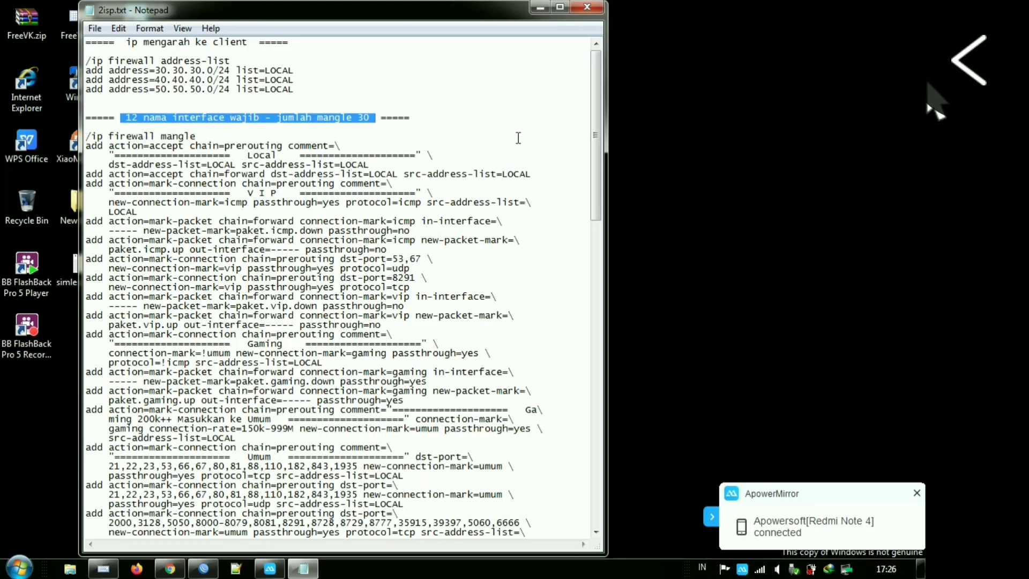
- Replace the interface placeholders in the paket.icmp.down and paket.icmp.up mangle rules with the copied name 2hgz-venue
left_click(595, 532)
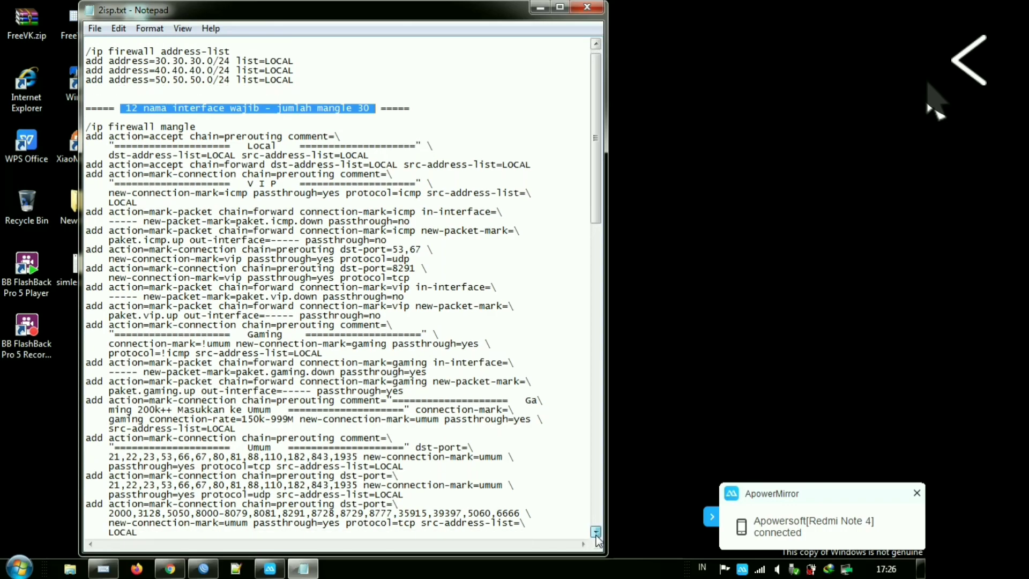
left_click(596, 532)
left_click(595, 532)
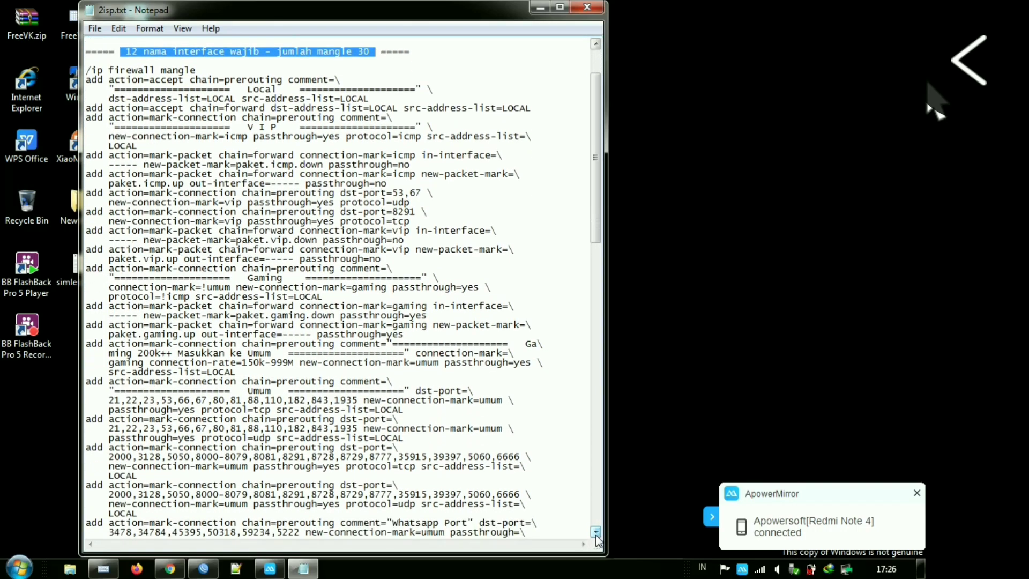
left_click(596, 532)
left_click(595, 532)
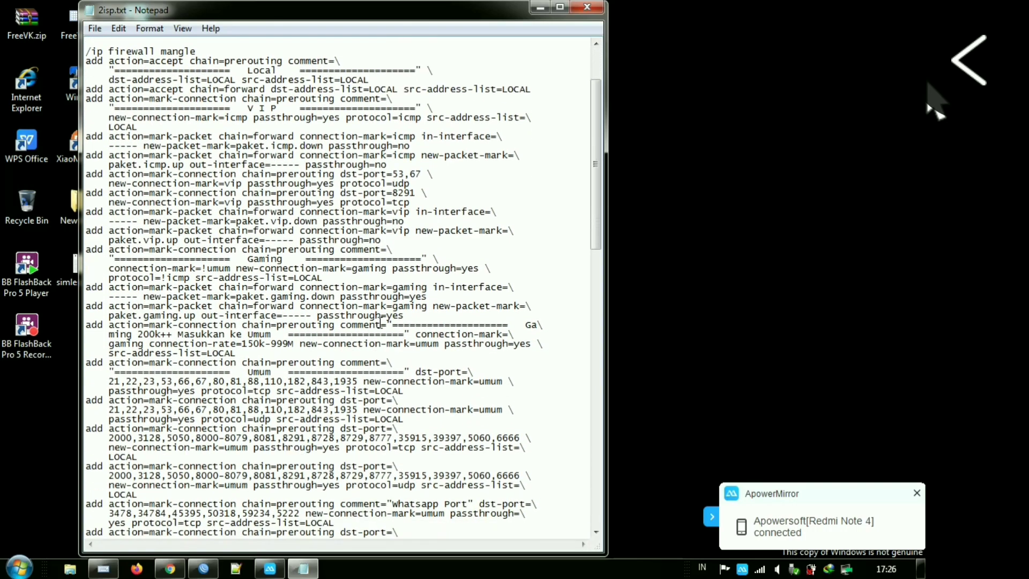
left_click_drag(140, 145, 109, 146)
right_click(108, 145)
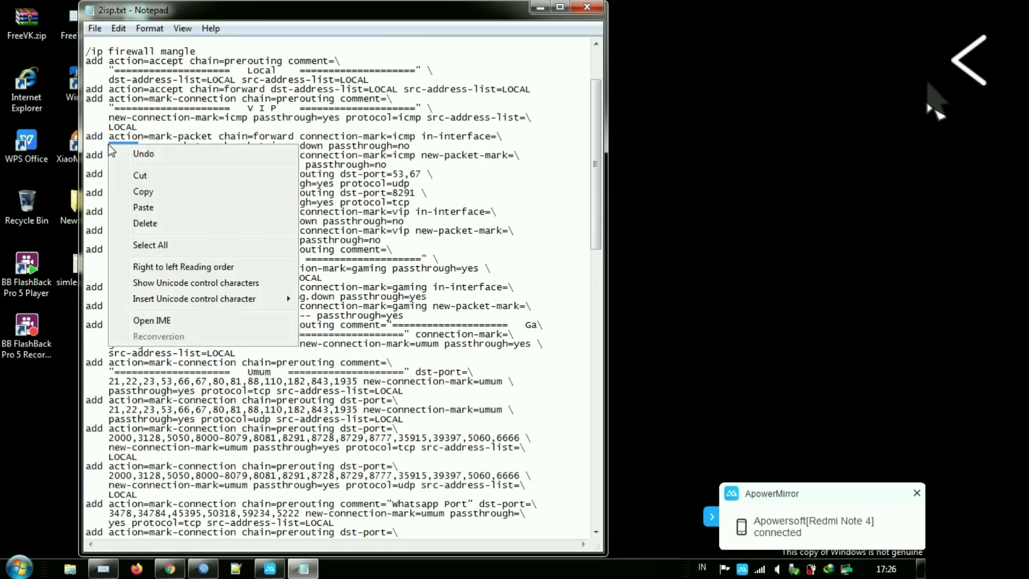
left_click(143, 208)
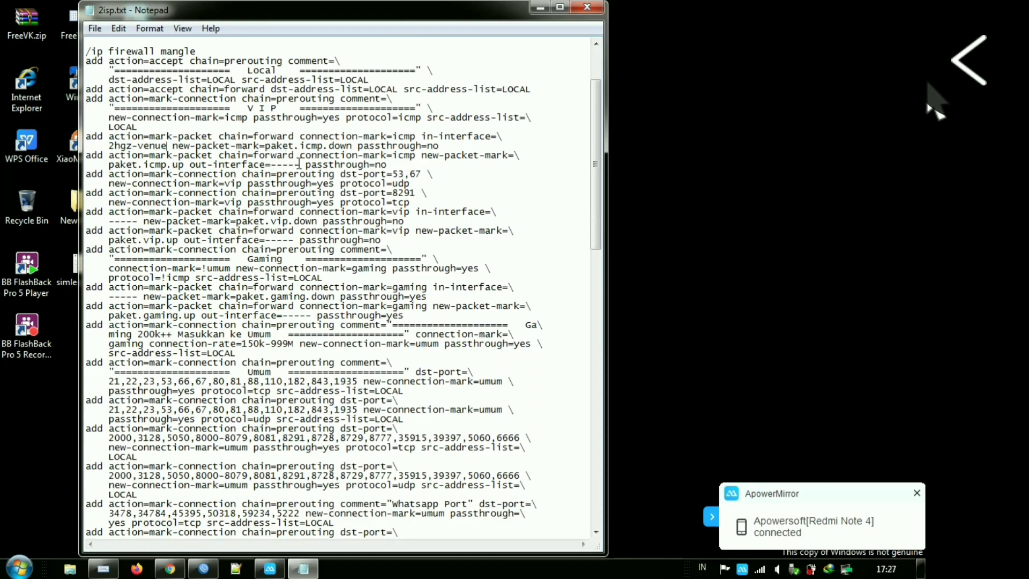
left_click_drag(299, 164, 271, 163)
right_click(271, 165)
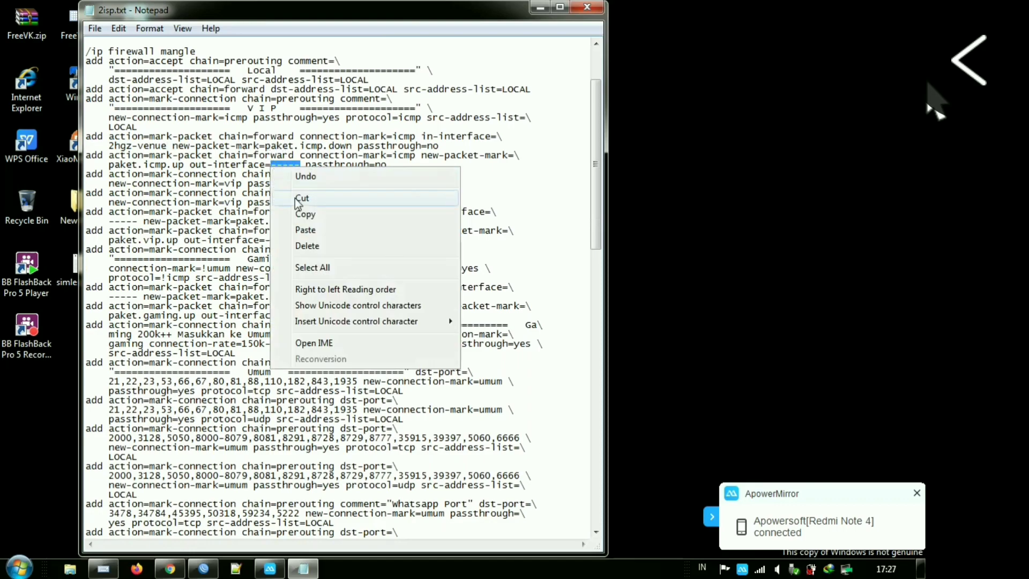
left_click(299, 229)
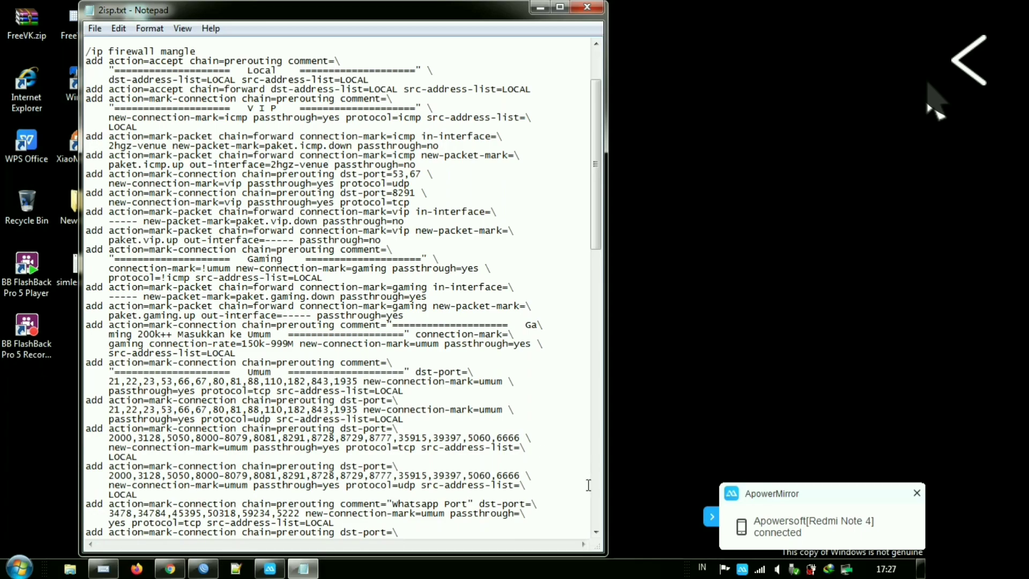
- Set the in-interface of the paket.vip.down rule and the out-interface of the paket.vip.up rule to 2hgz-venue
left_click(596, 533)
left_click(595, 533)
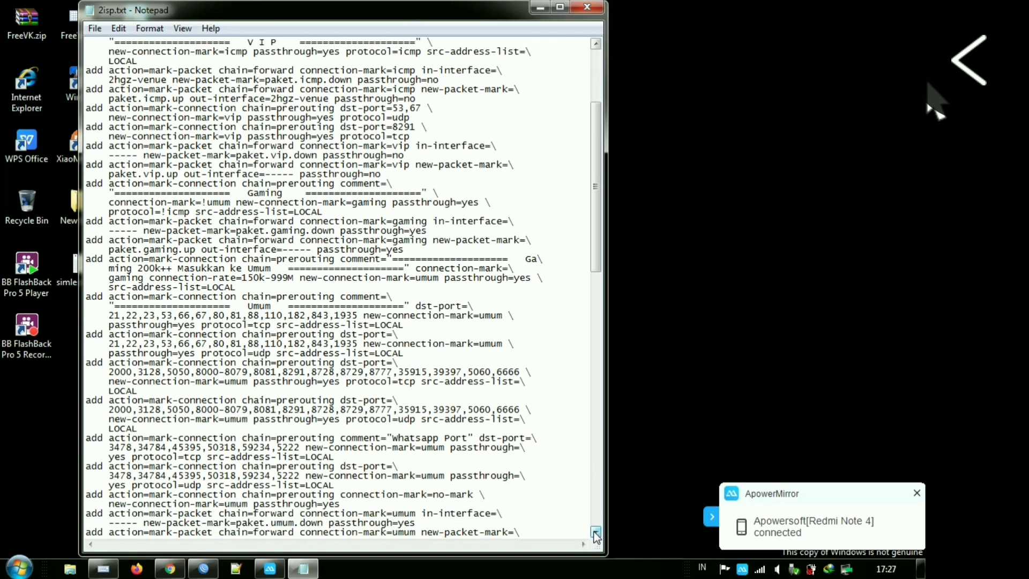
left_click_drag(138, 157, 109, 156)
right_click(110, 155)
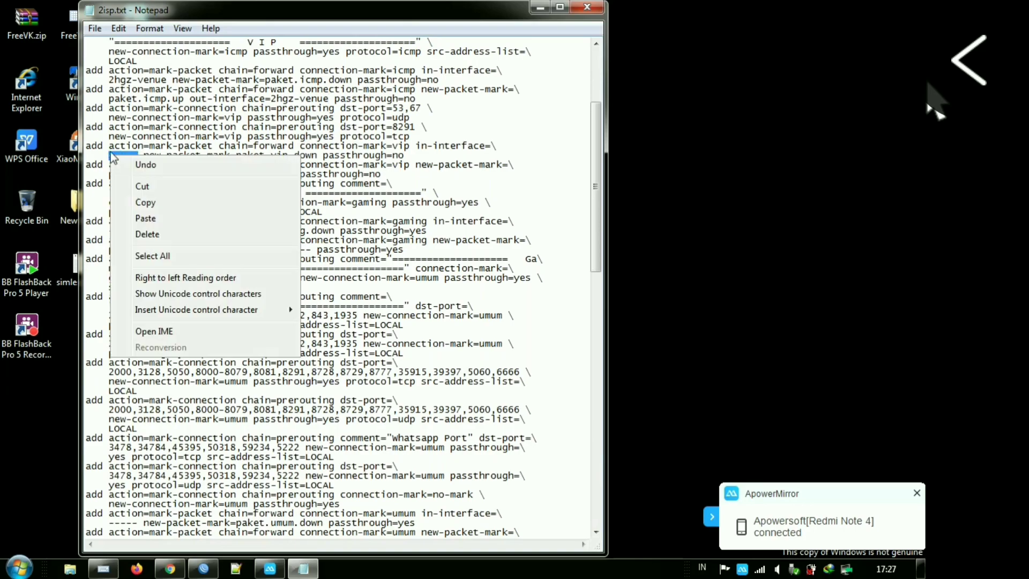
left_click(143, 216)
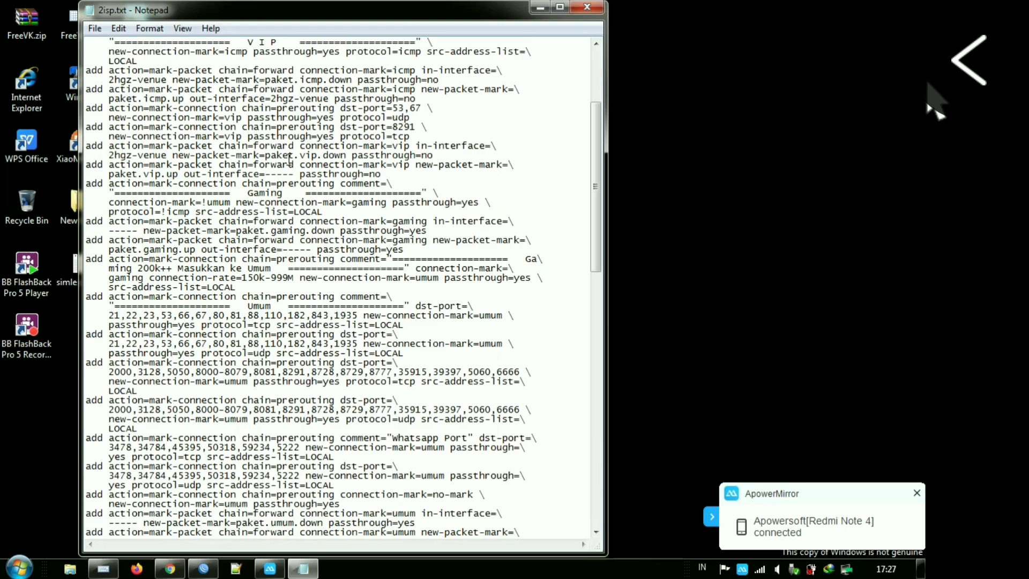
left_click_drag(295, 174, 267, 174)
right_click(266, 174)
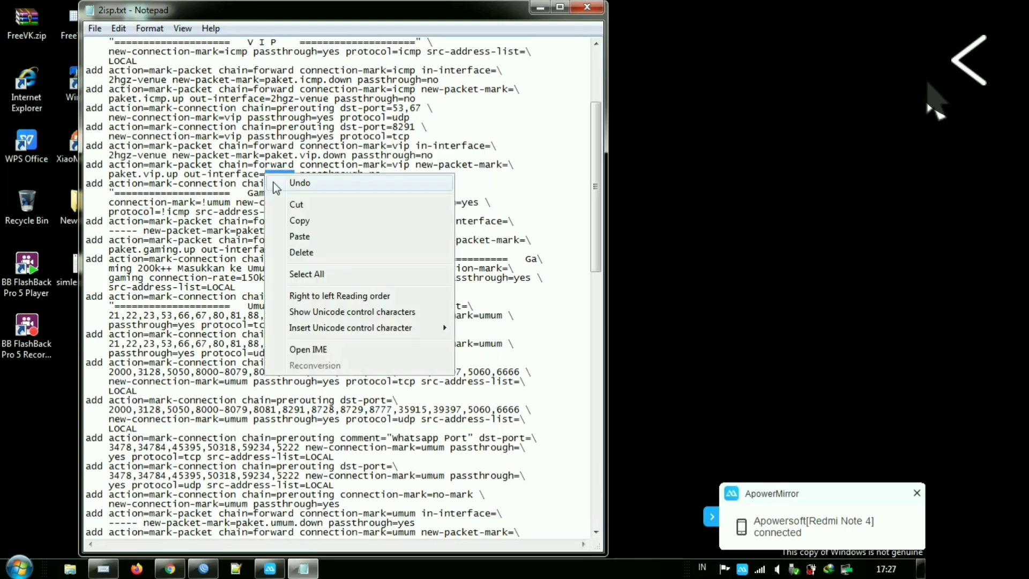
left_click(299, 237)
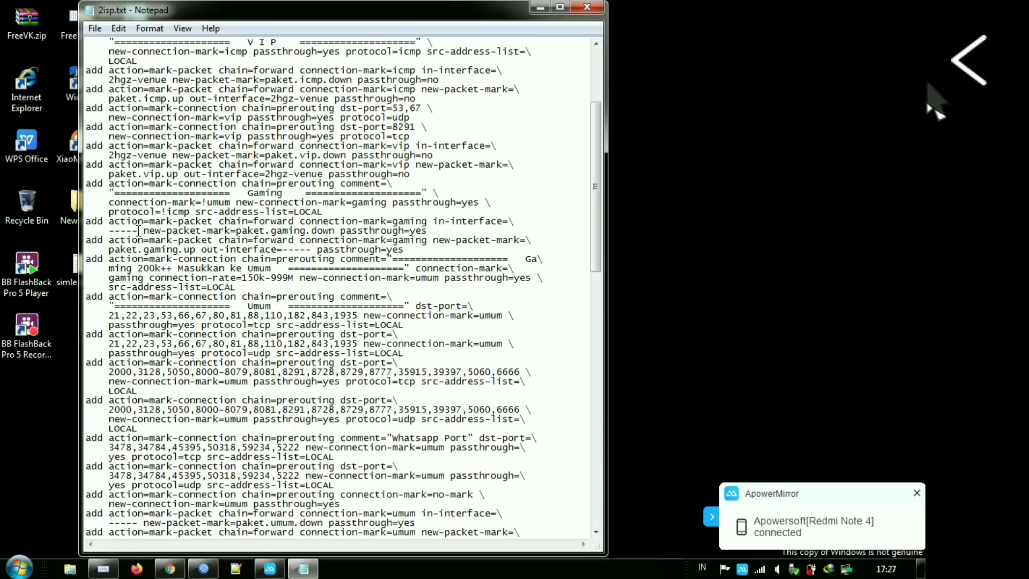
- Fill in 2hgz-venue as the in-interface of the paket.gaming.down rule and the out-interface of the paket.gaming.up rule
left_click_drag(138, 231, 115, 232)
right_click(112, 231)
left_click(135, 293)
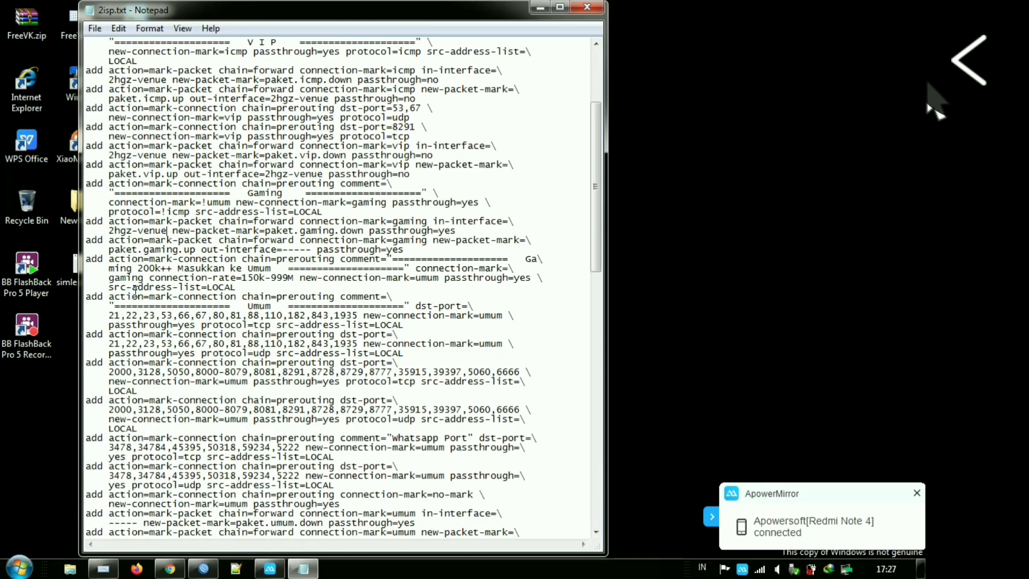
left_click_drag(311, 250, 282, 250)
right_click(283, 251)
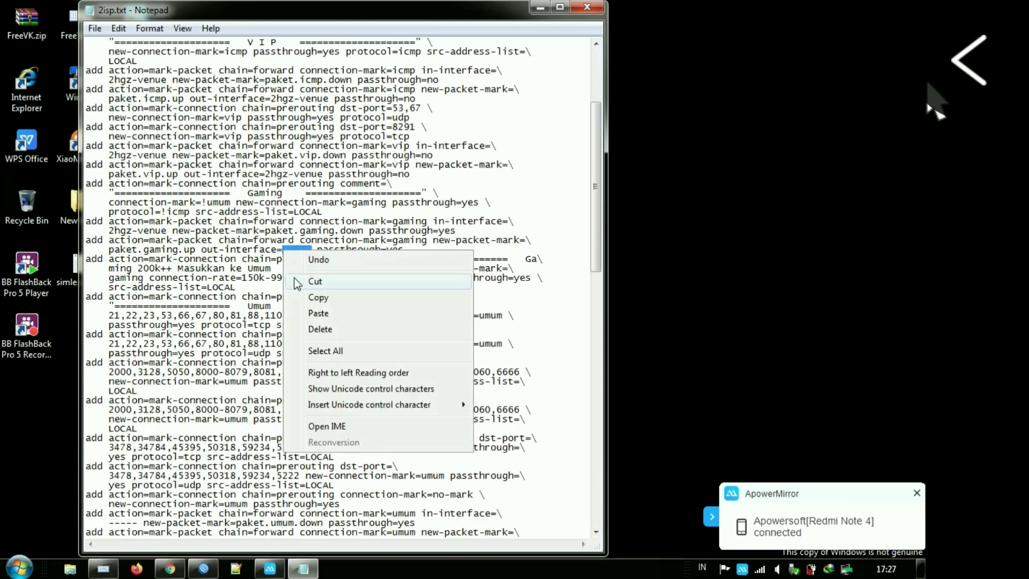
left_click(301, 313)
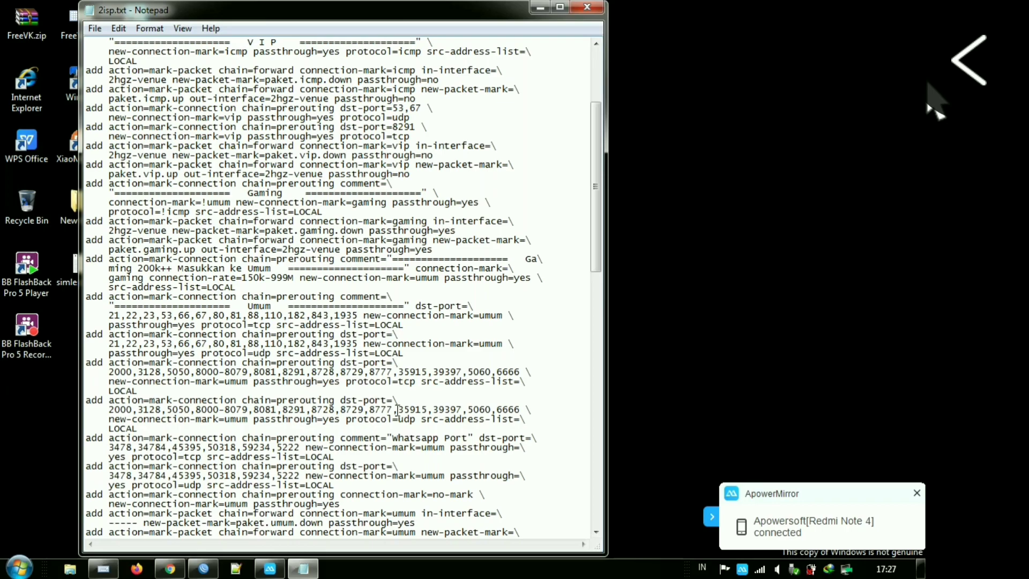
- Replace the interface placeholders in the paket.umum.down and paket.umum.up mangle rules with 2hgz-venue
scroll(597, 533, "down", 1)
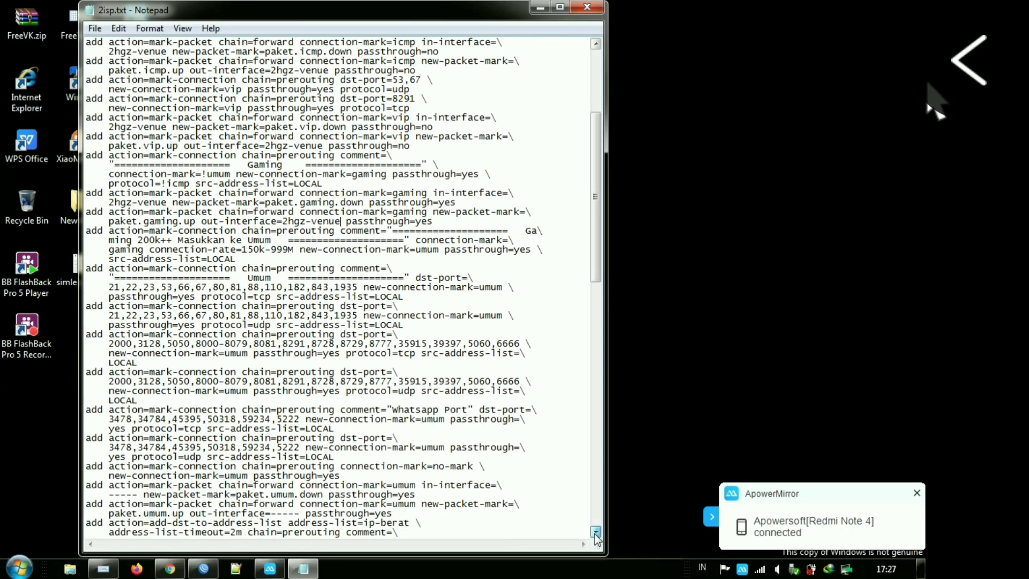
scroll(596, 533, "down", 4)
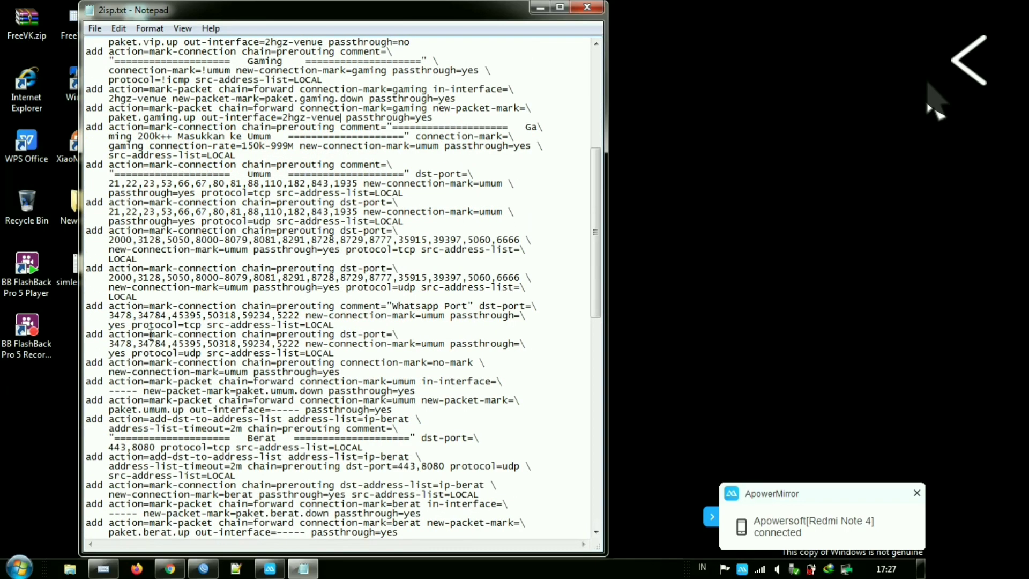
left_click_drag(138, 389, 109, 389)
right_click(110, 390)
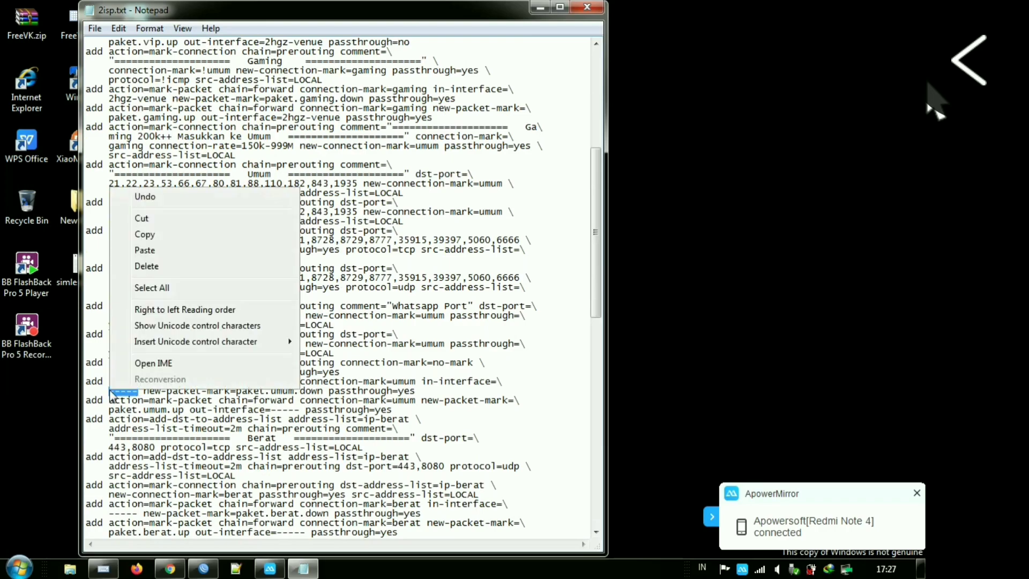
left_click(128, 252)
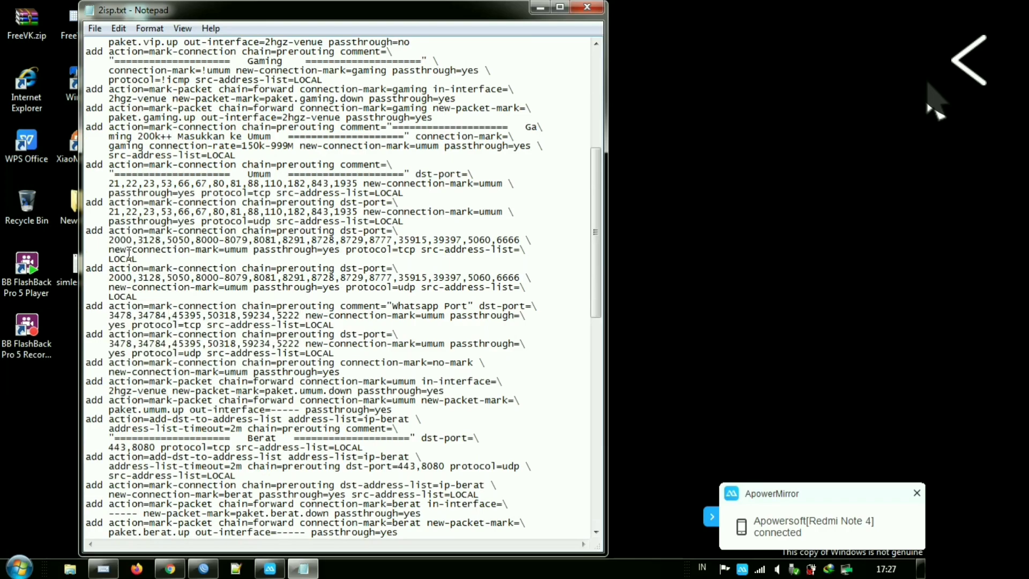
left_click_drag(299, 410, 270, 410)
right_click(271, 408)
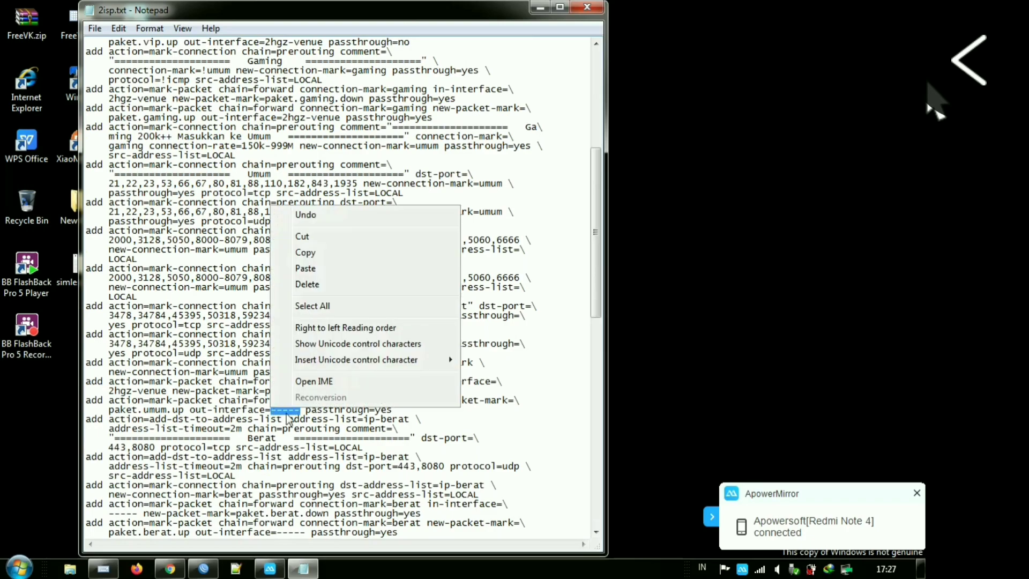
left_click(301, 268)
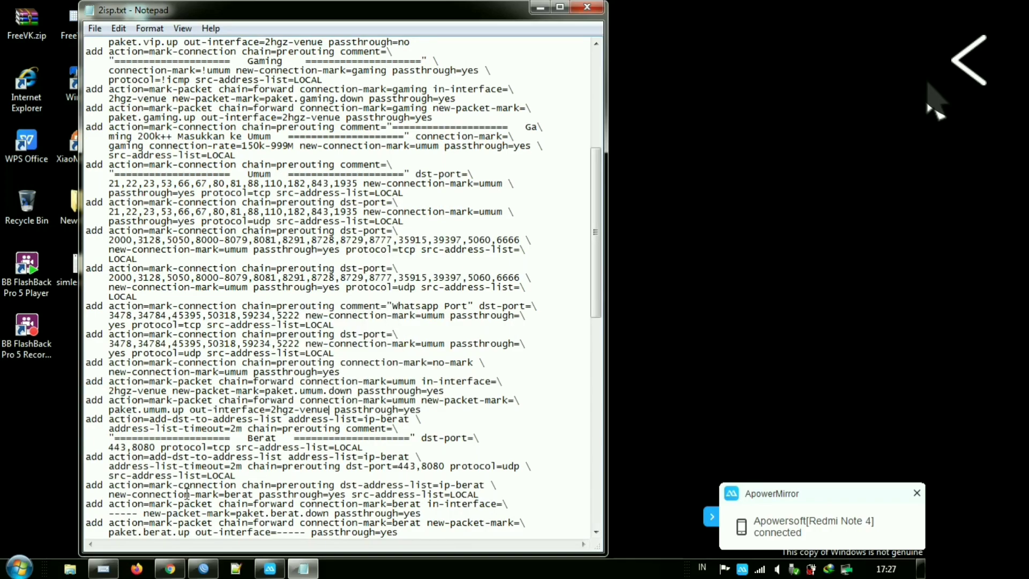
- Replace the interface placeholders in the paket.berat.down and paket.berat.up mangle rules with 2hgz-venue
left_click(596, 533)
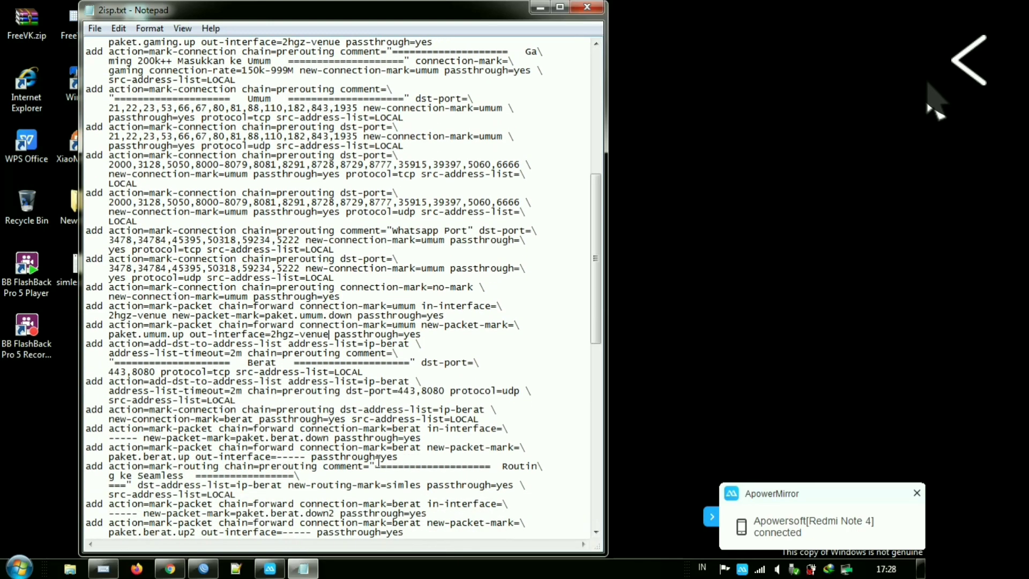
left_click_drag(138, 437, 109, 439)
right_click(111, 443)
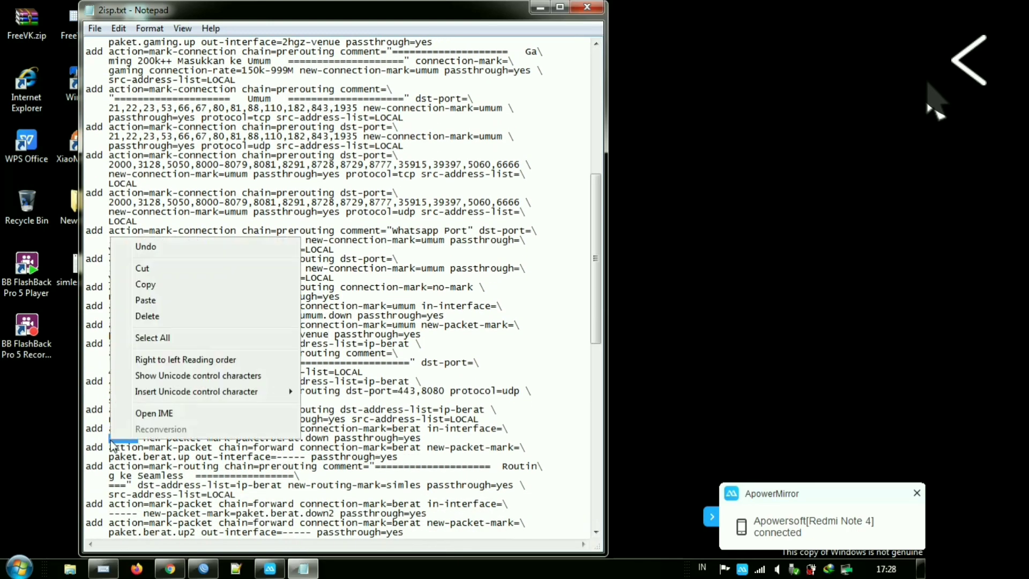
left_click(172, 301)
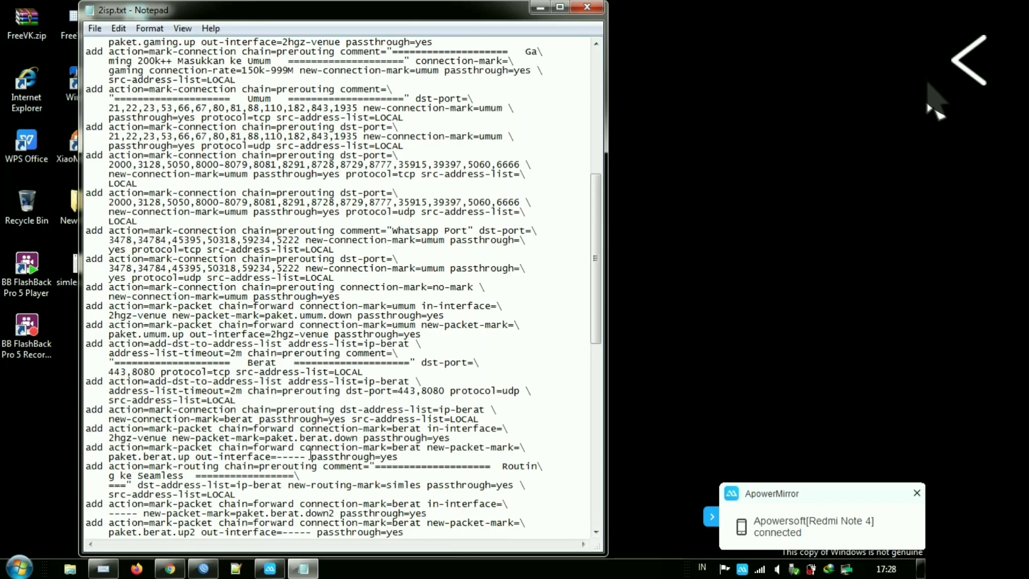
left_click_drag(306, 455, 284, 461)
right_click(278, 464)
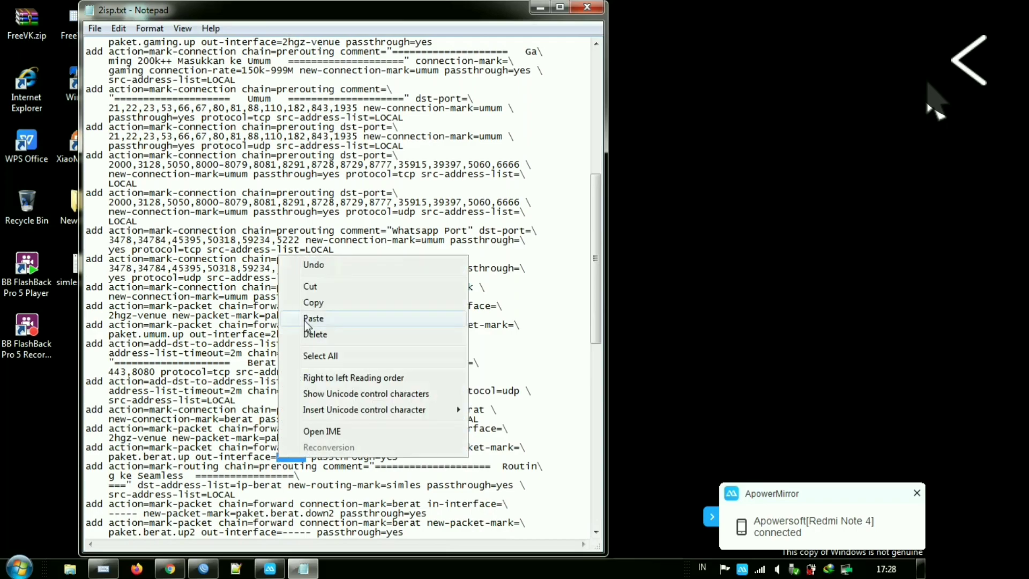
left_click(311, 318)
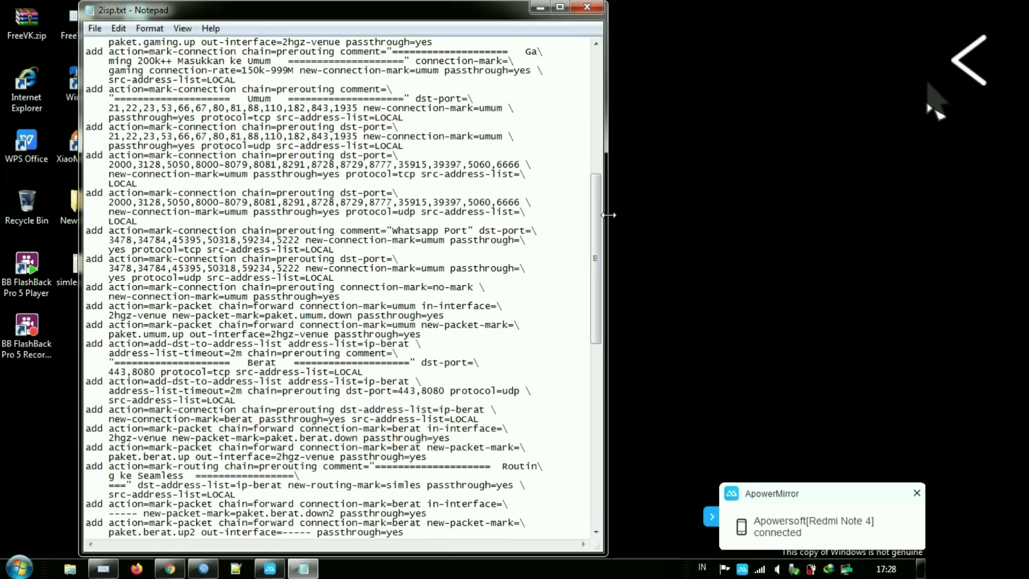
- Review the "12 nama interface wajib" note above the mangle rules, and copy the 5ghz-simlis interface name from its properties in WinBox
left_click_drag(598, 218, 596, 109)
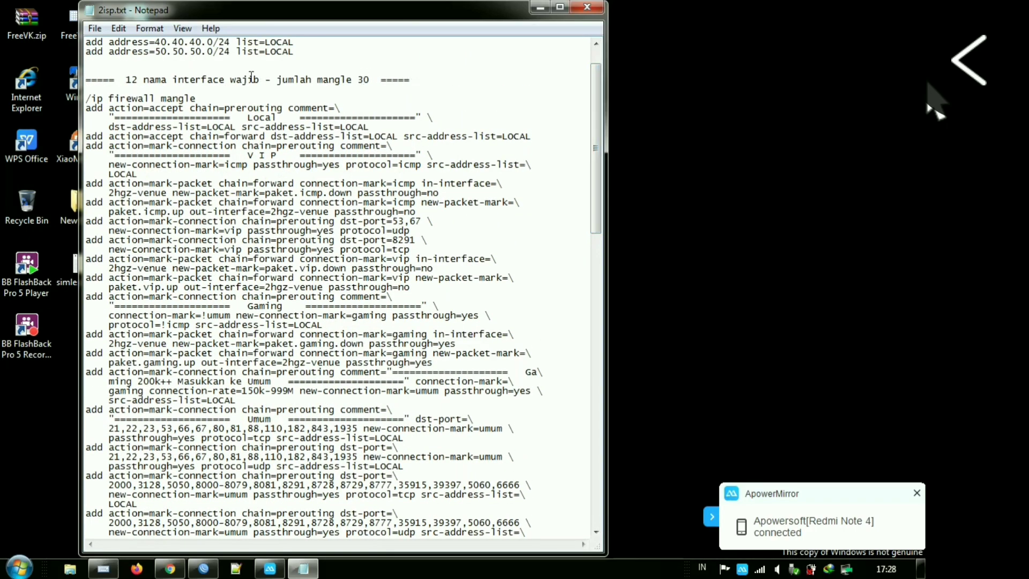
left_click_drag(260, 79, 128, 79)
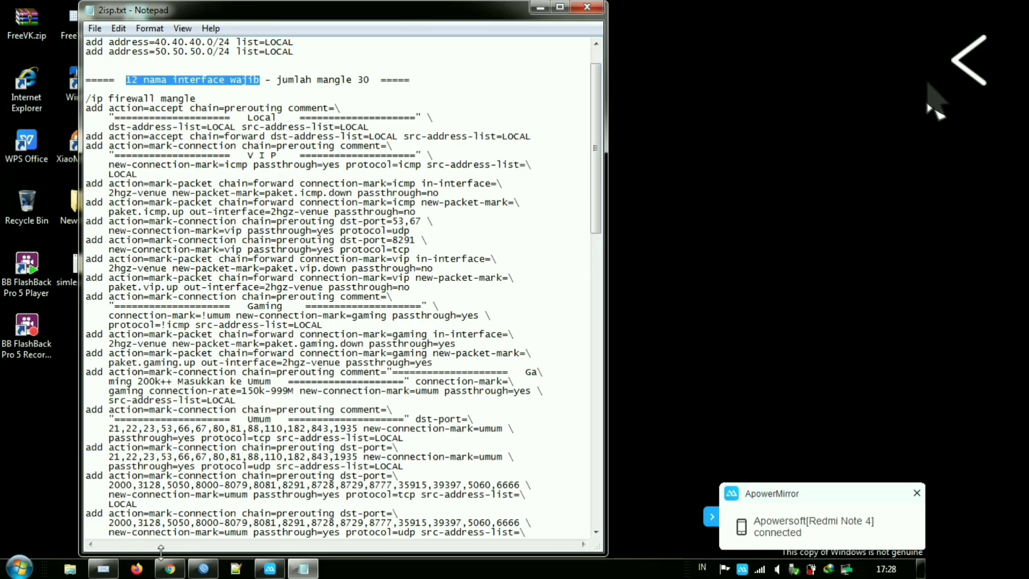
mouse_move(203, 568)
left_click(192, 487)
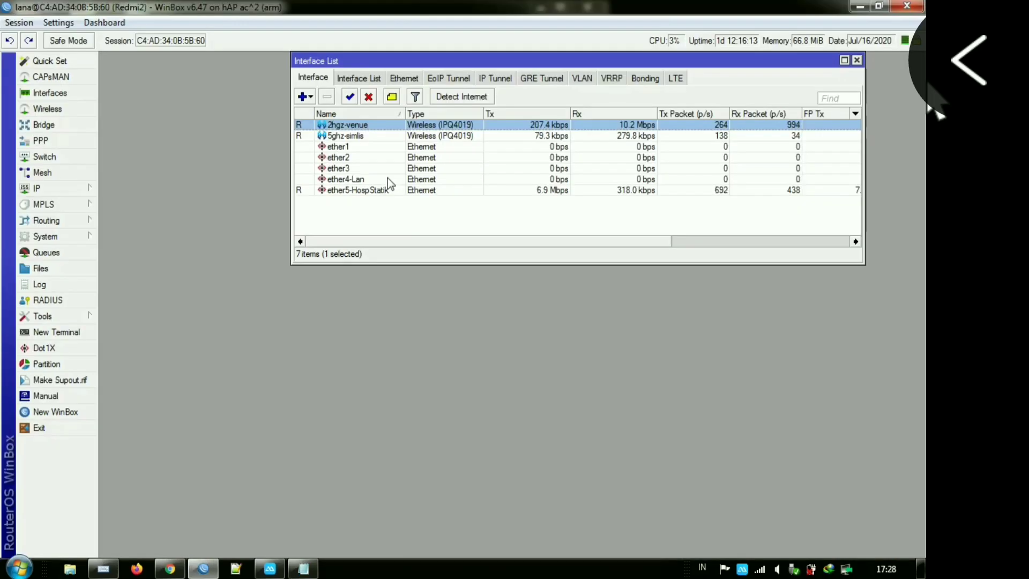
left_click(371, 136)
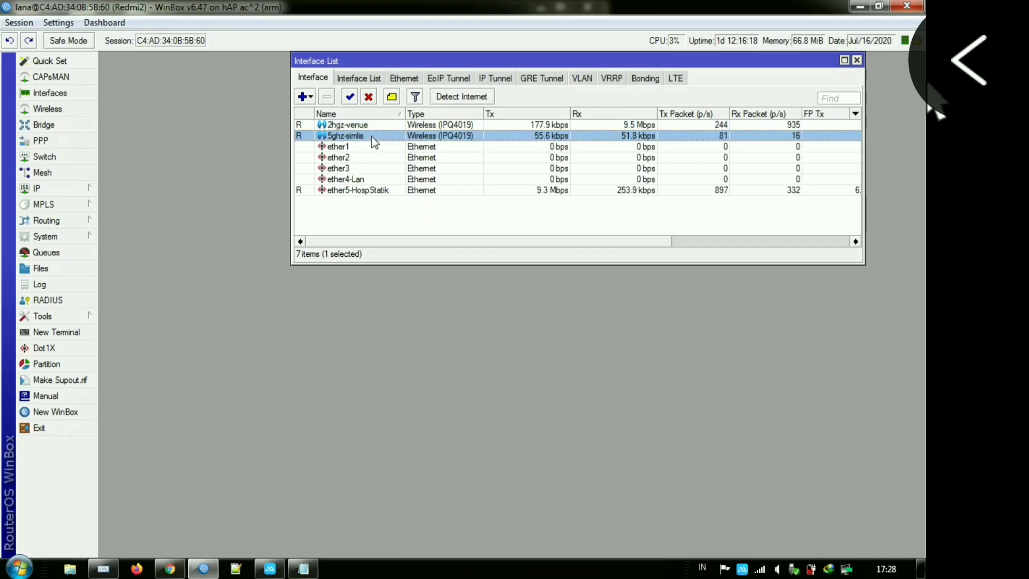
double_click(371, 136)
key("ctrl+c")
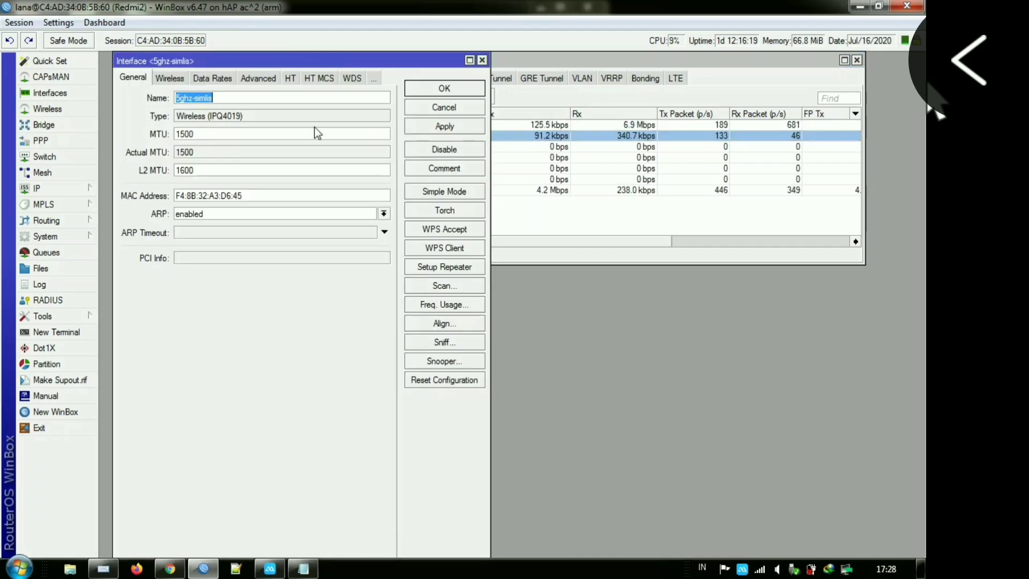
right_click(198, 97)
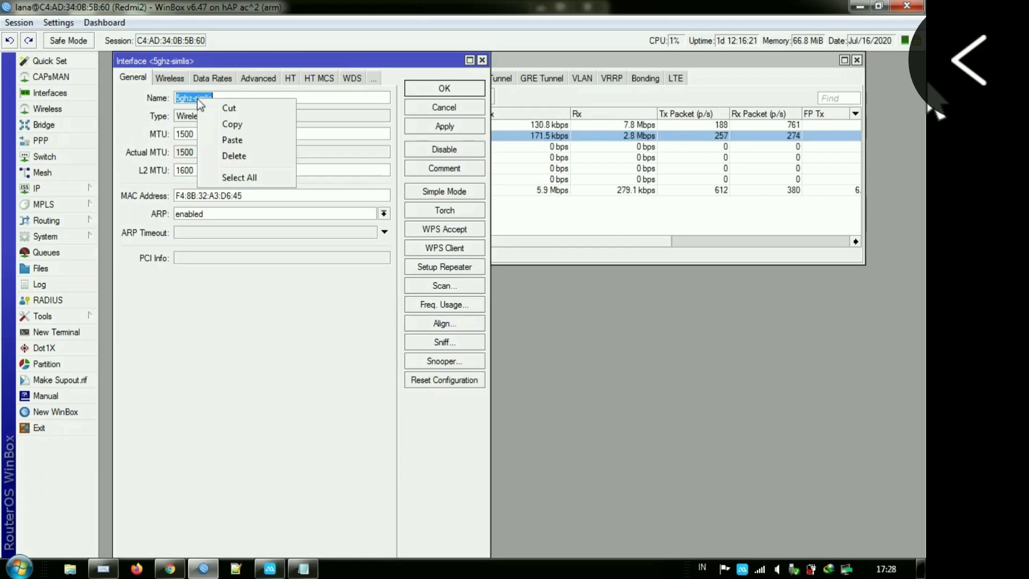
left_click(230, 124)
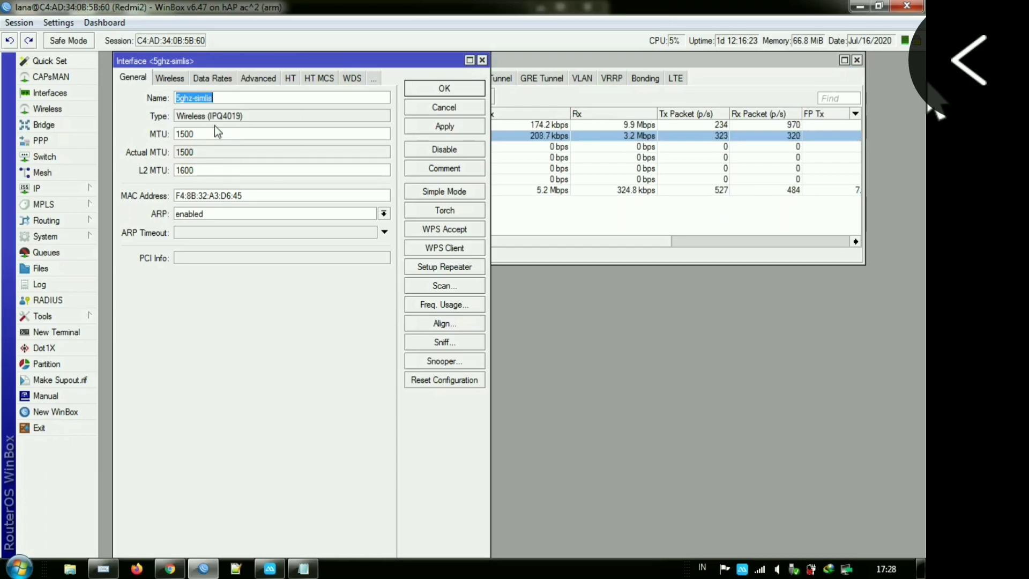
left_click(414, 105)
- Back in 2isp.txt in Notepad, fill in 5ghz-simlis as the paket.berat.down2 in-interface and the paket.berat.up2 out-interface
mouse_move(235, 568)
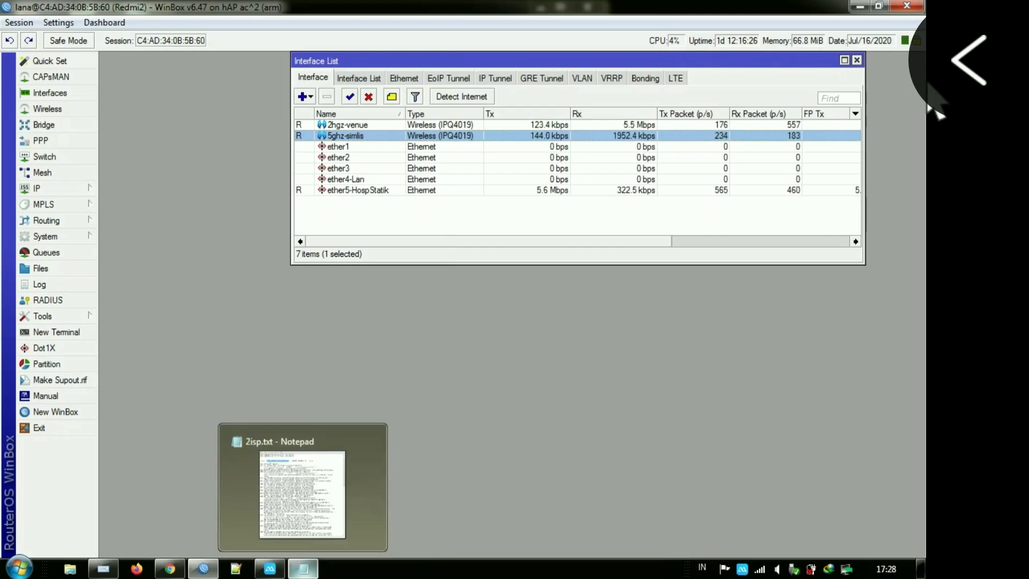
left_click(285, 507)
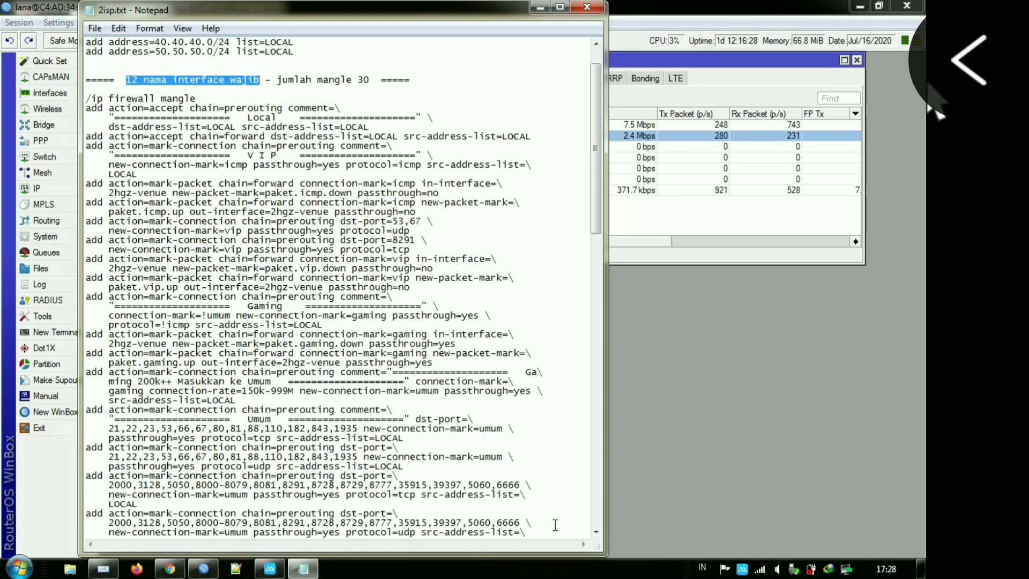
left_click(597, 532)
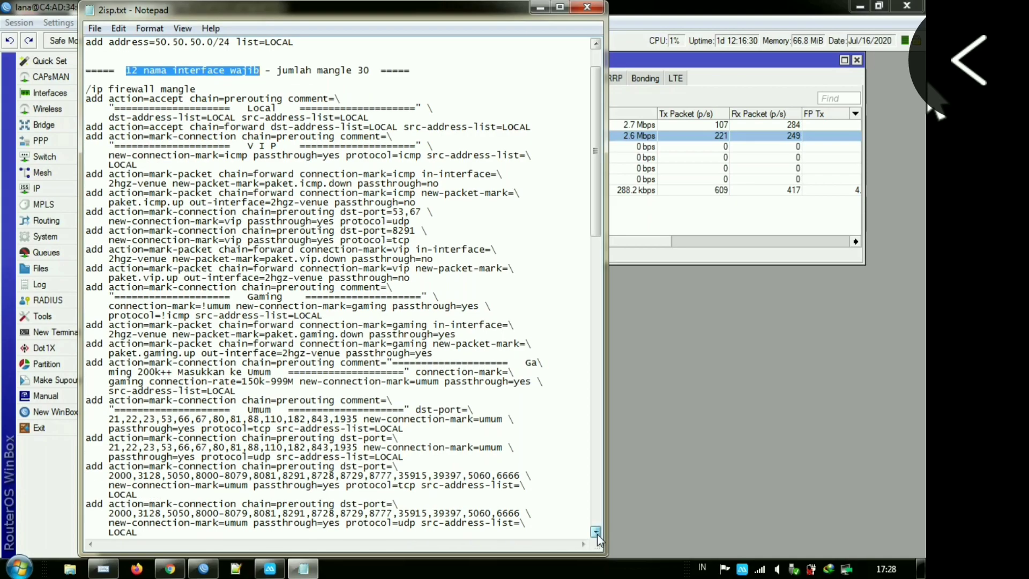
left_click_drag(596, 531, 596, 532)
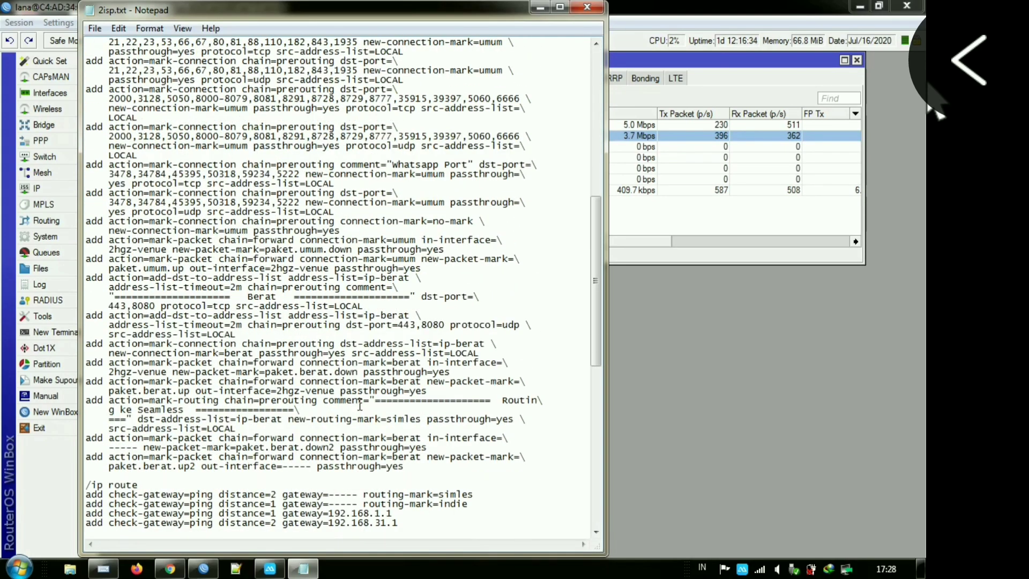
left_click_drag(138, 446, 110, 446)
right_click(111, 447)
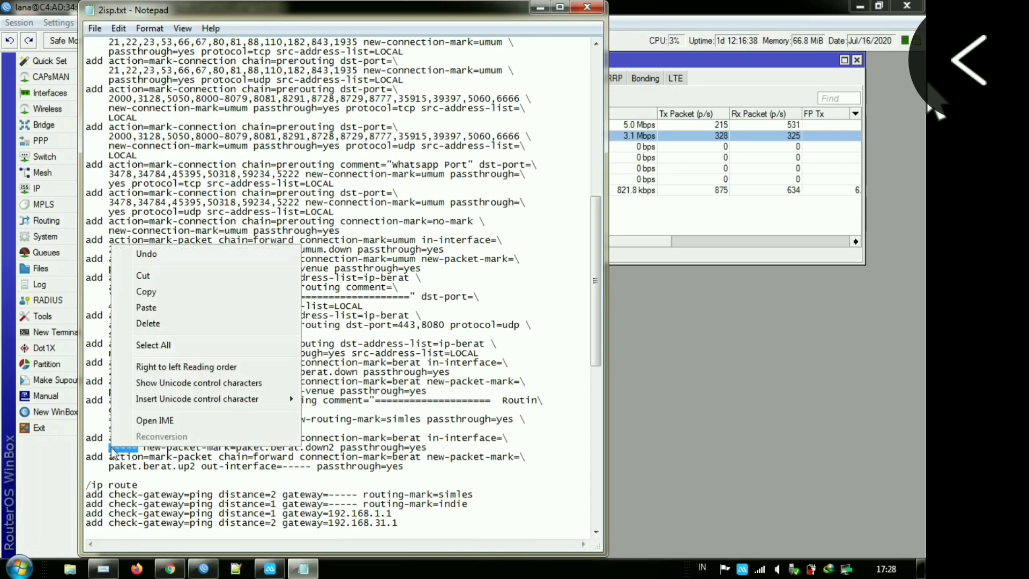
left_click(147, 308)
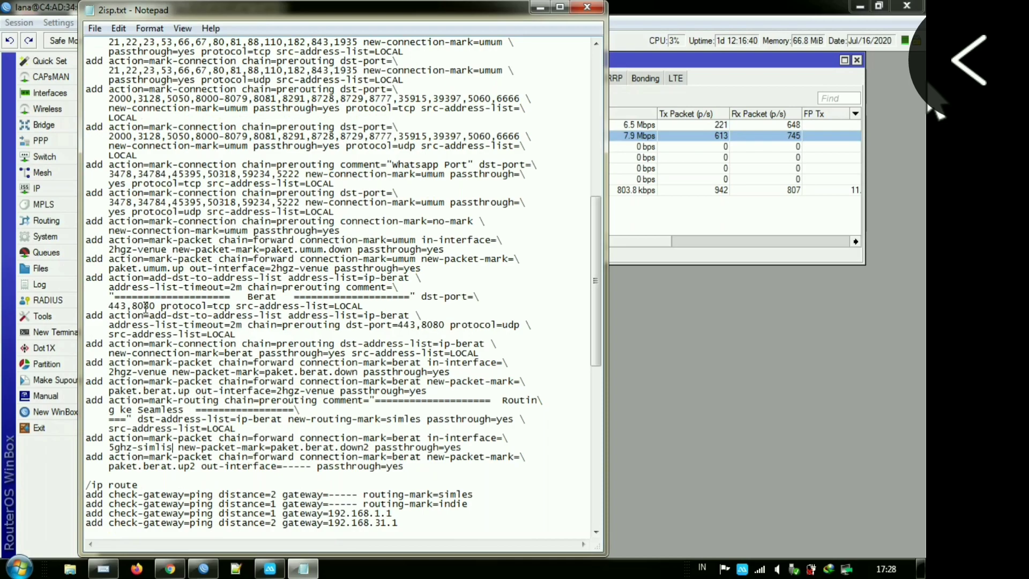
left_click_drag(311, 466, 285, 466)
right_click(284, 466)
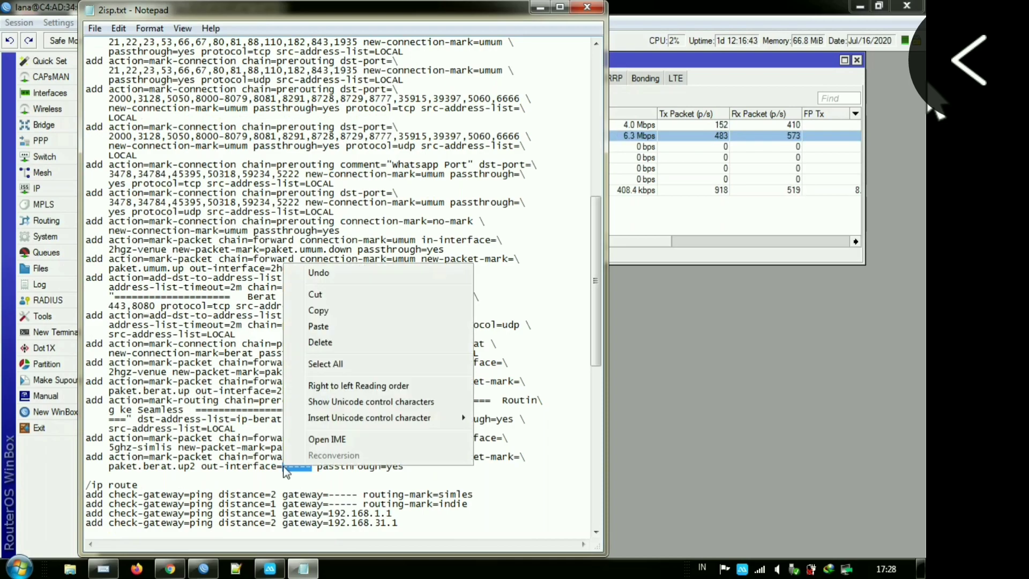
left_click(317, 326)
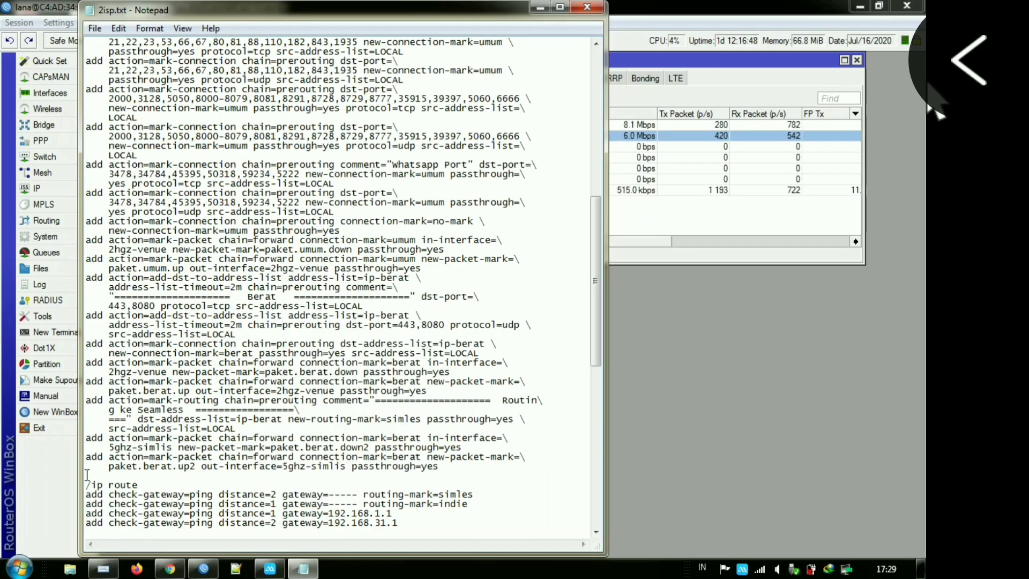
- Copy the whole /ip firewall mangle section of the script, from its header through the paket.berat.up2 rule
left_click_drag(86, 475, 85, 139)
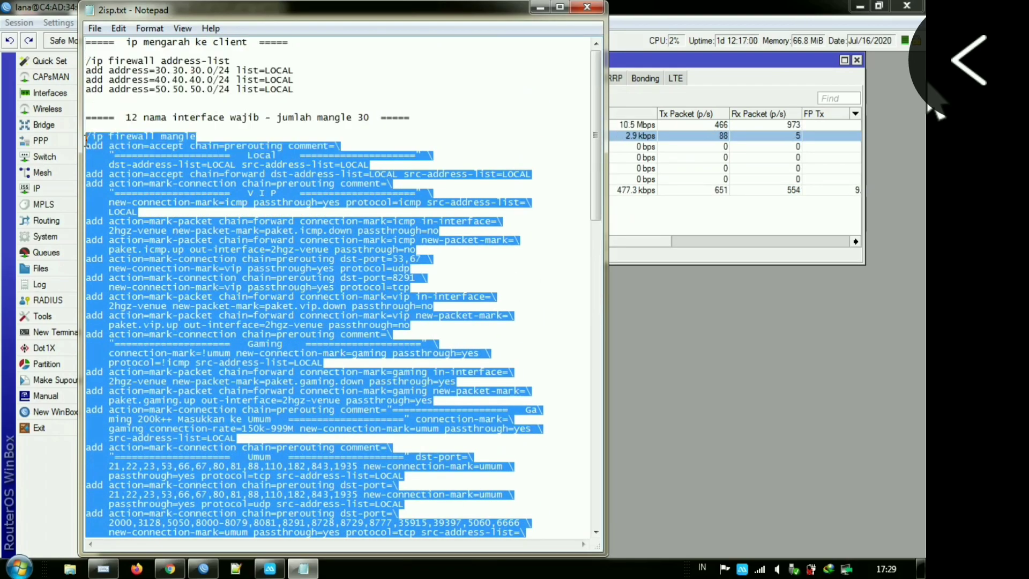
right_click(143, 143)
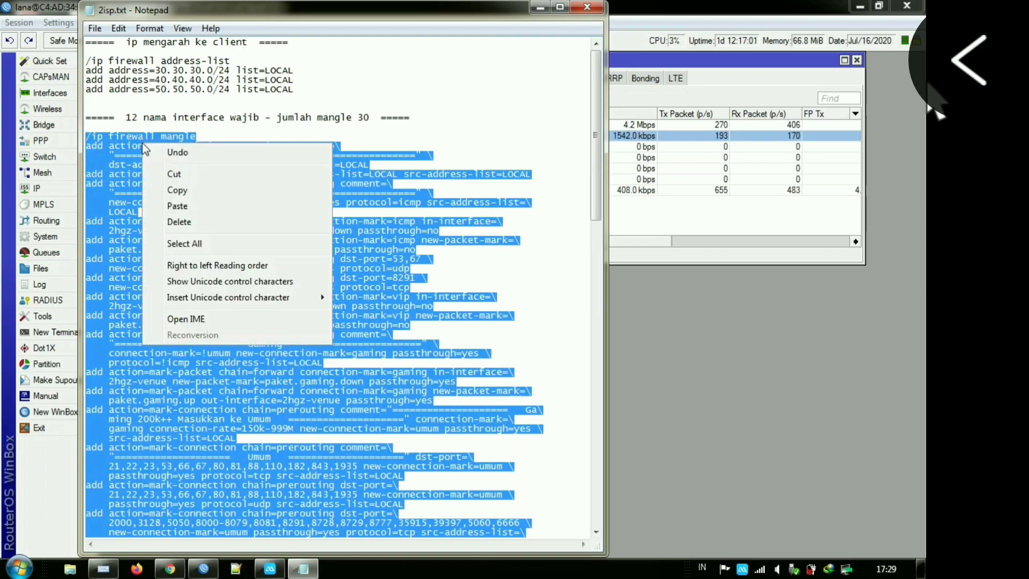
left_click(165, 187)
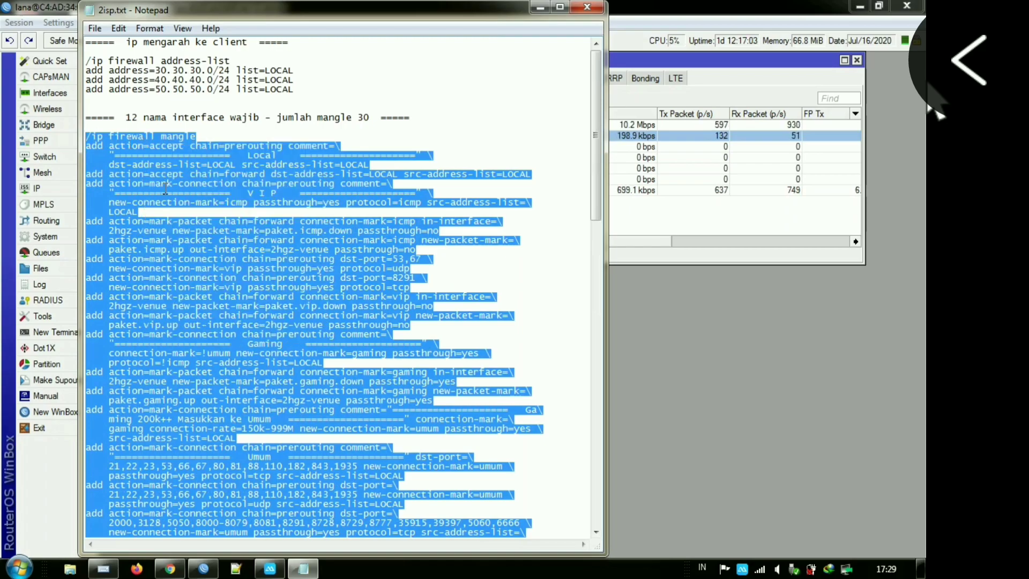
- Switch to WinBox and show the router's firewall mangle rules
left_click(634, 268)
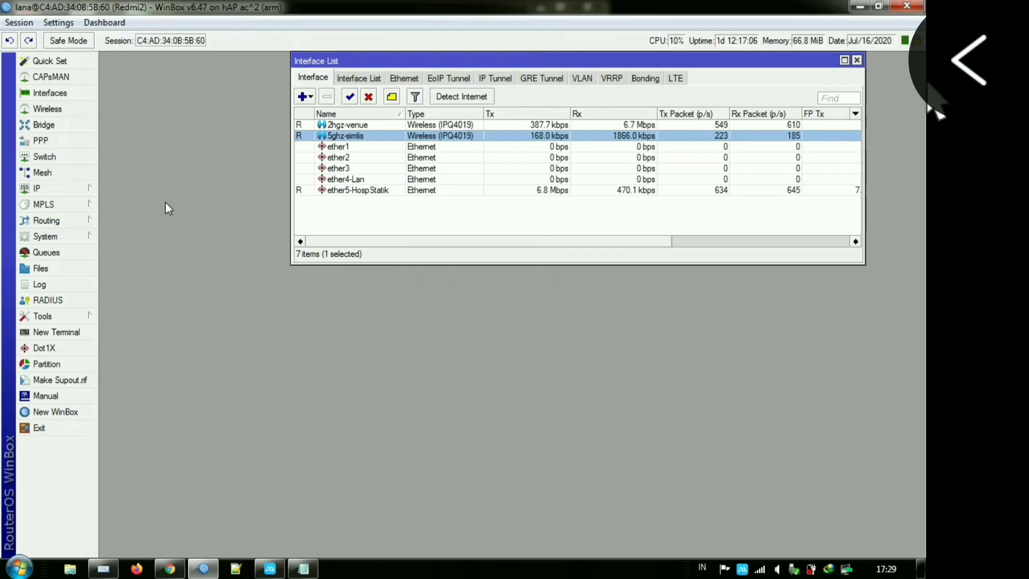
left_click(47, 188)
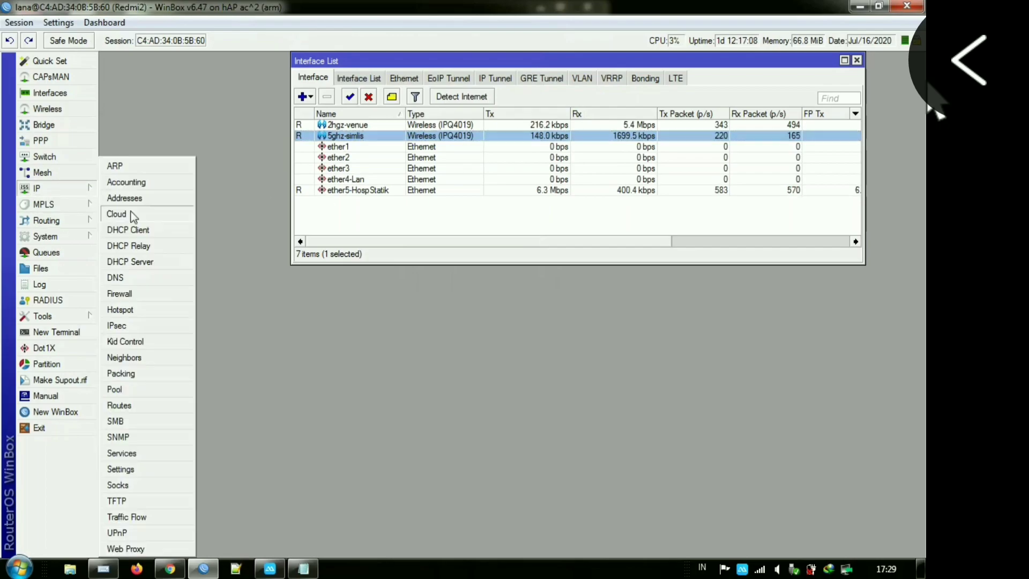
left_click(137, 293)
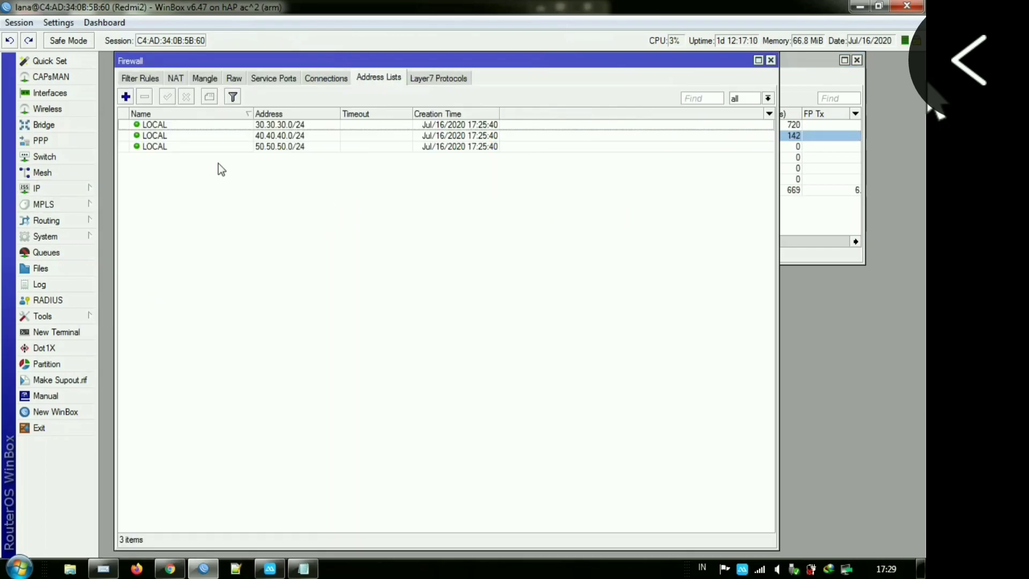
left_click(205, 79)
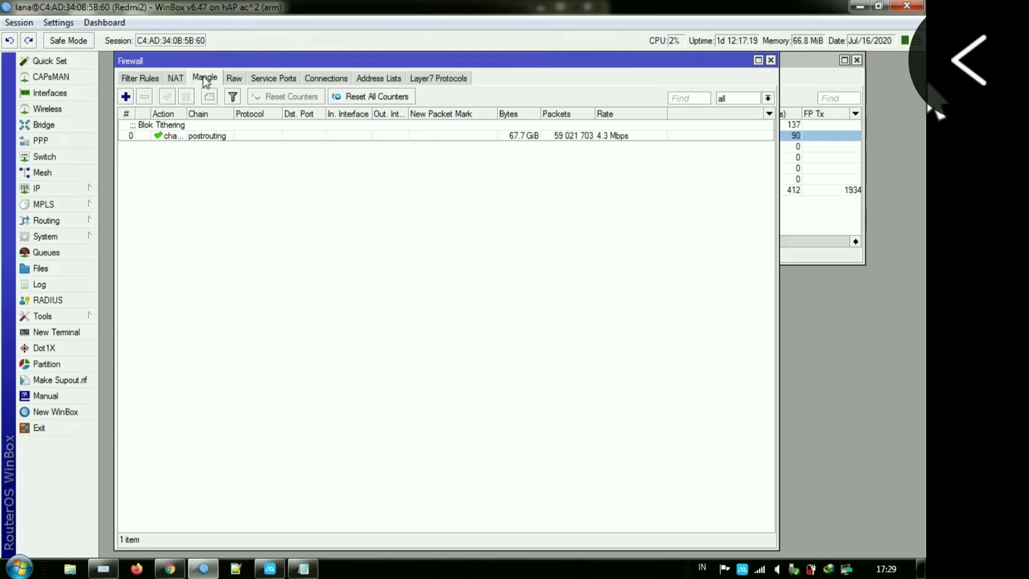
- Run the copied mangle script in a new terminal beside the firewall list, and close the terminal
left_click(69, 335)
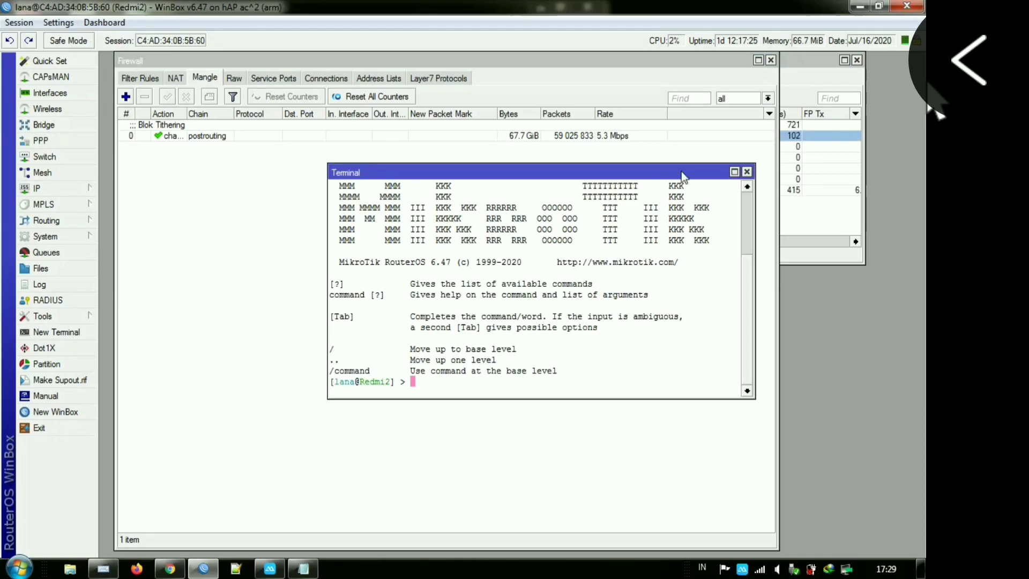
left_click_drag(680, 173, 730, 168)
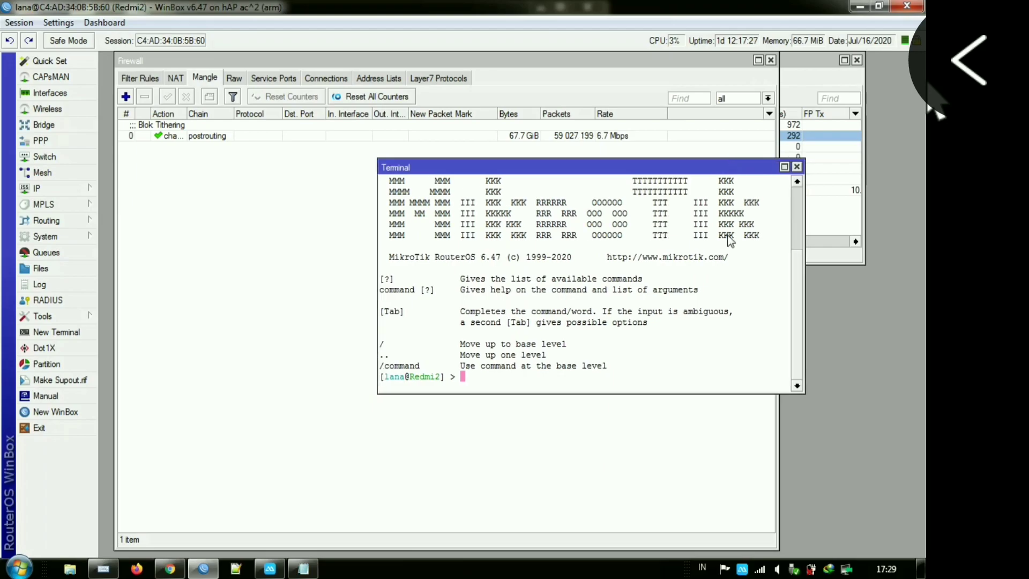
right_click(721, 375)
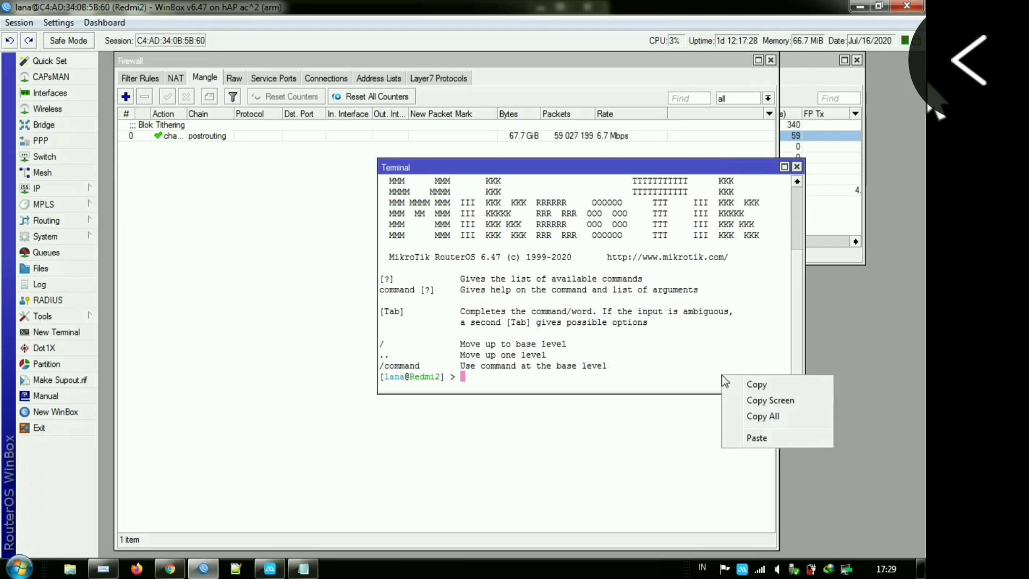
left_click(742, 435)
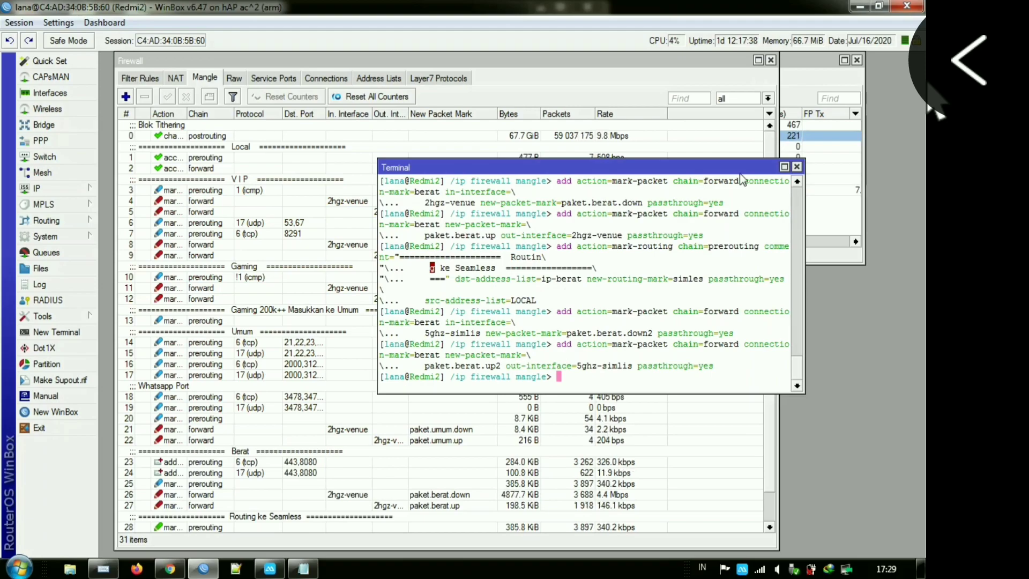
left_click(796, 166)
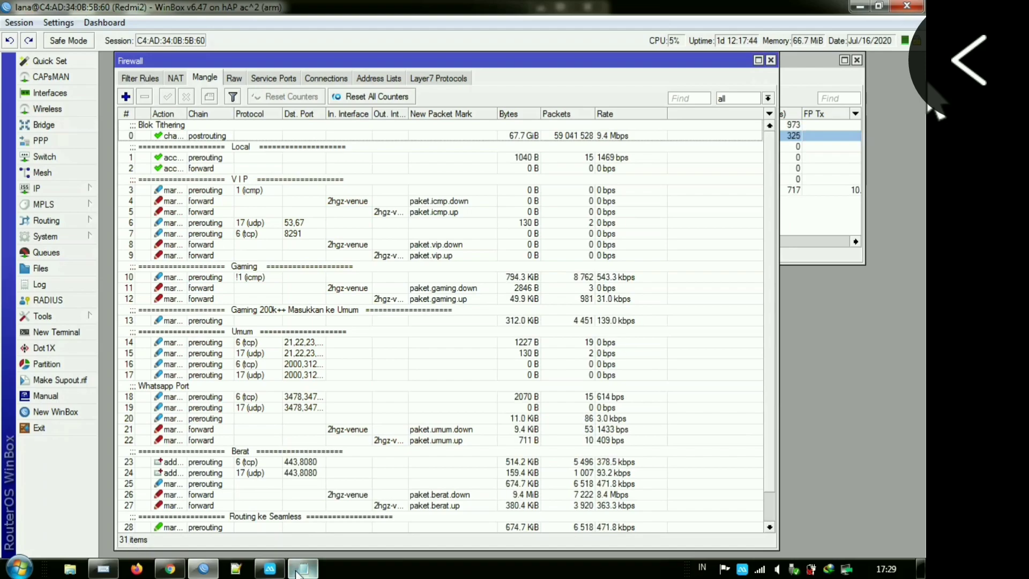
- Compare the mangle count noted above the mangle section of 2isp.txt with the WinBox mangle list, and close the firewall window
mouse_move(298, 572)
left_click(286, 509)
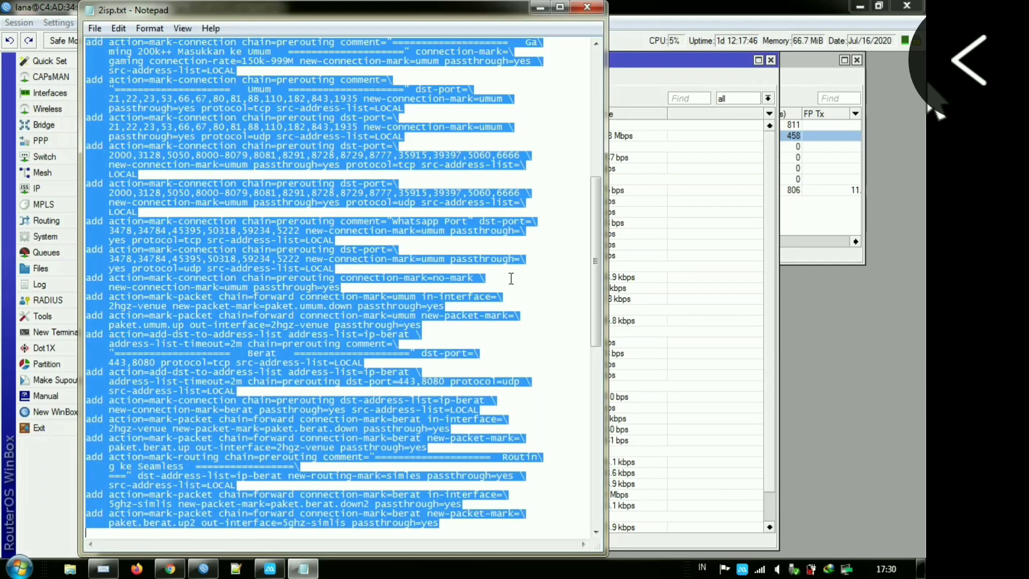
scroll(596, 49, "up", 2)
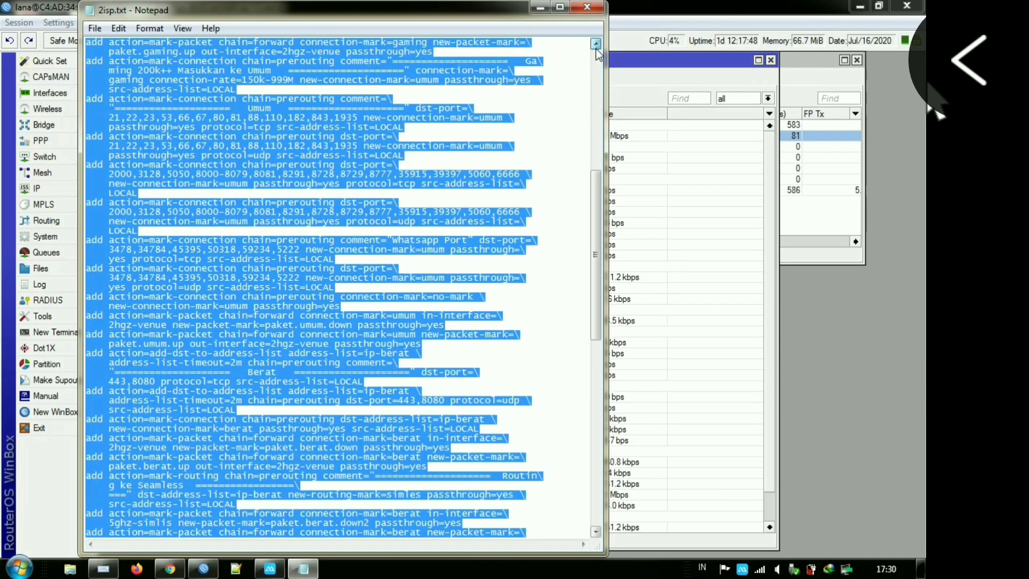
scroll(596, 49, "up", 8)
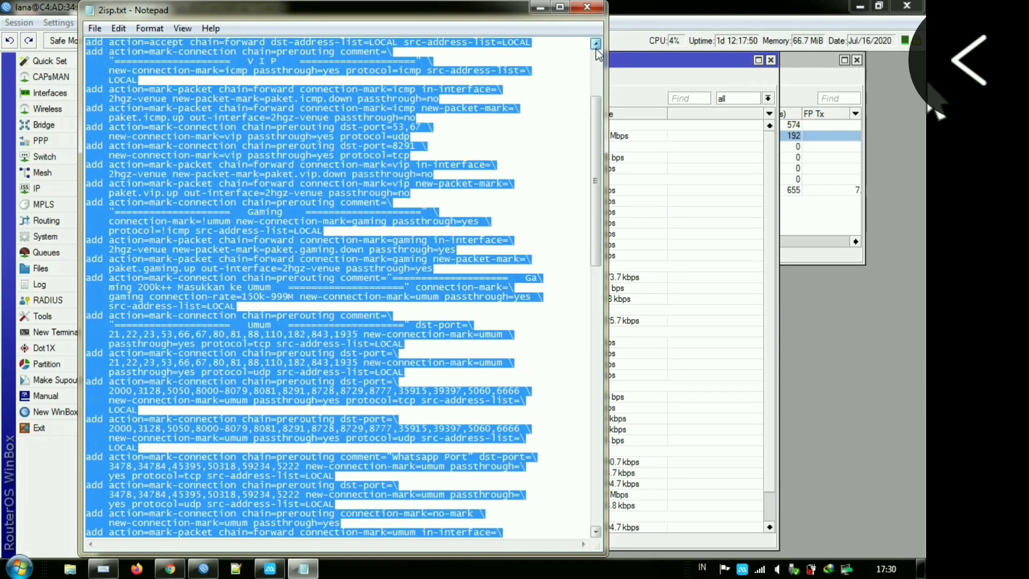
scroll(595, 49, "up", 2)
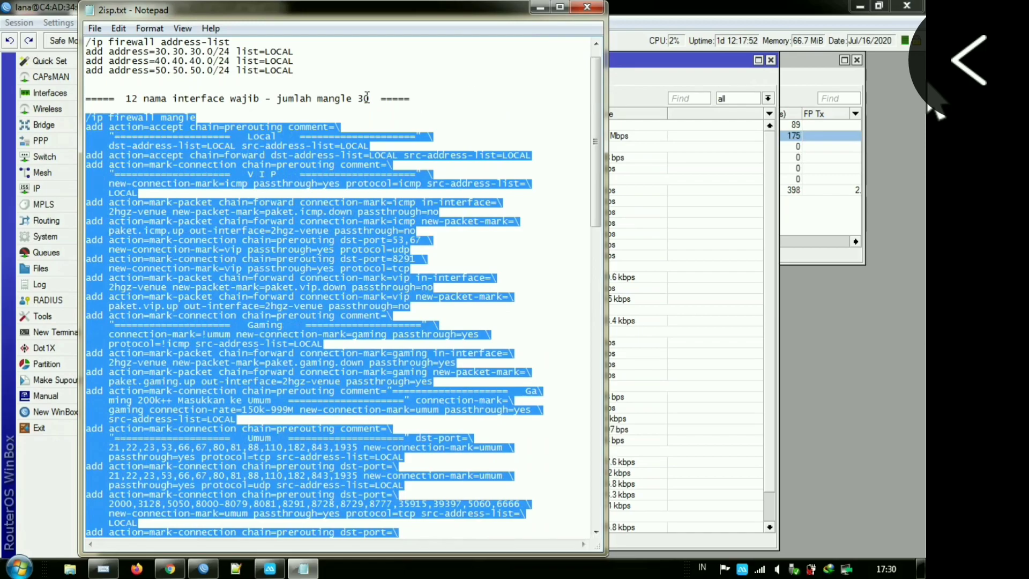
left_click_drag(369, 98, 282, 98)
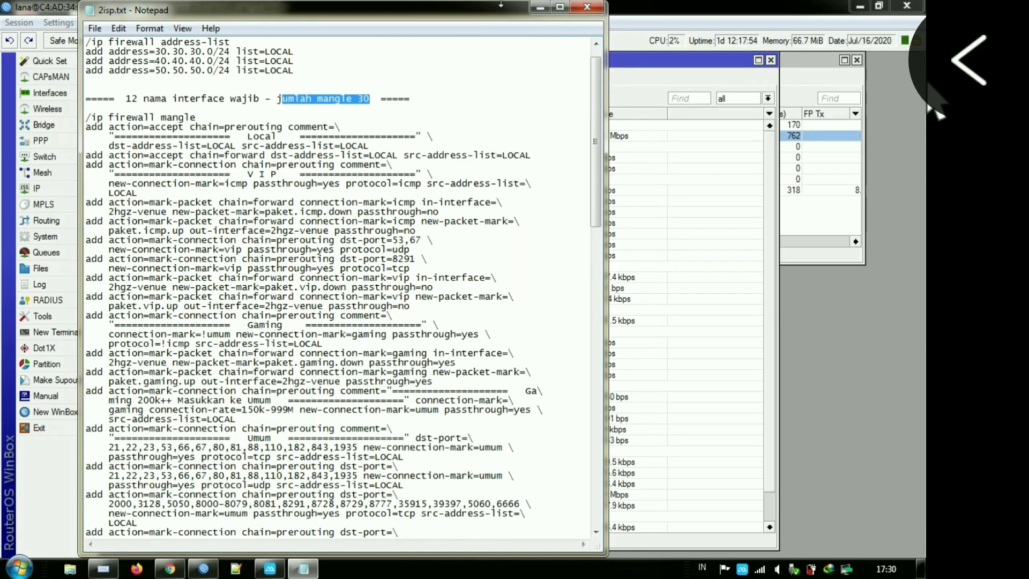
left_click(540, 7)
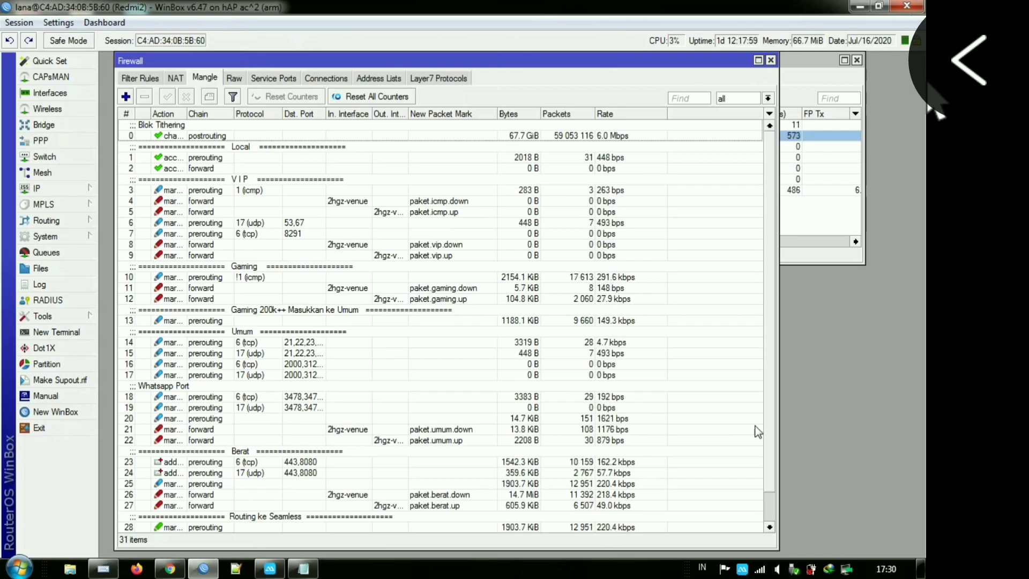
scroll(768, 447, "down", 1)
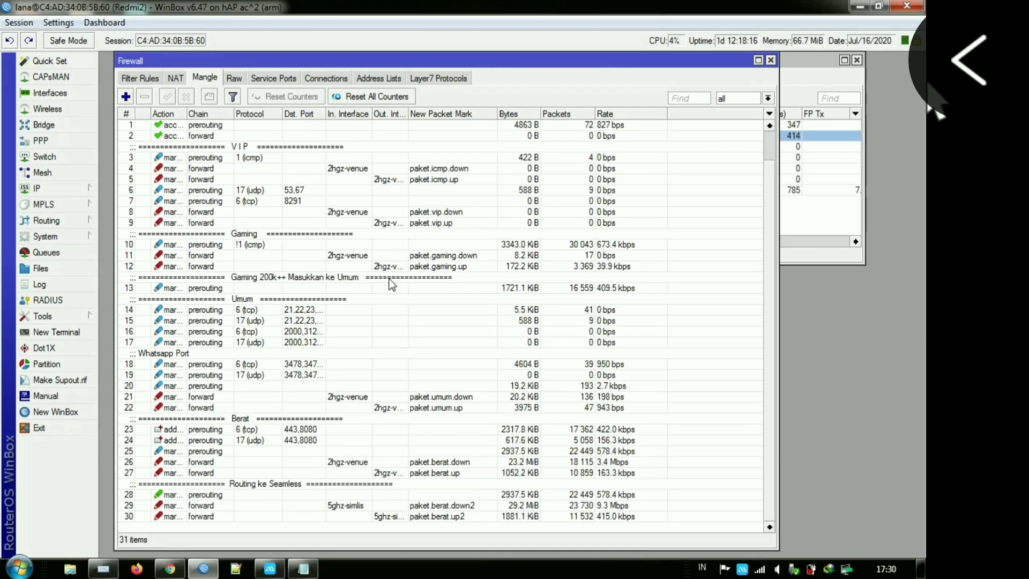
left_click(770, 61)
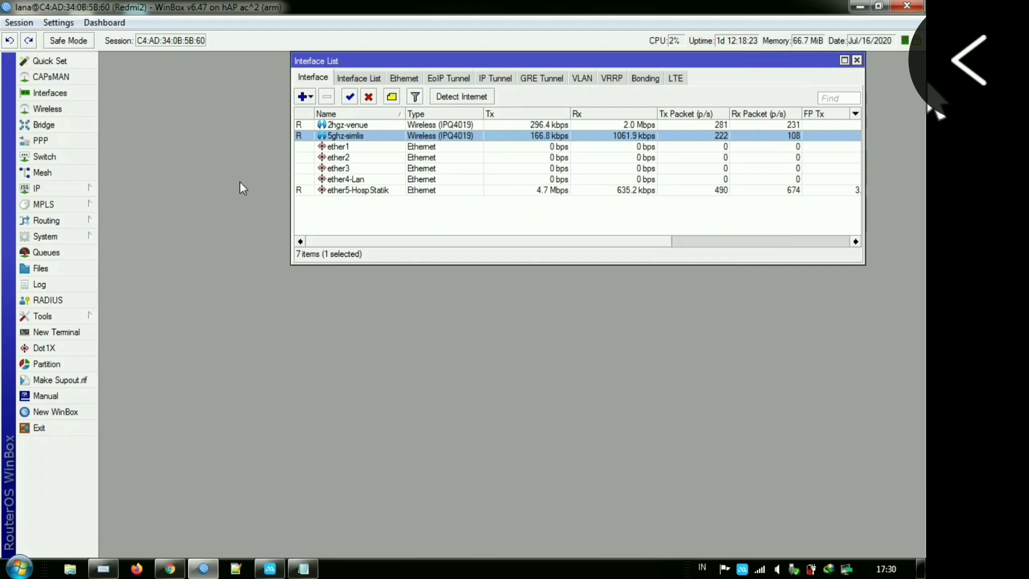
- Show the router's DHCP clients and examine the gateway in the 5ghz-simlis client's status without changing it
left_click(57, 188)
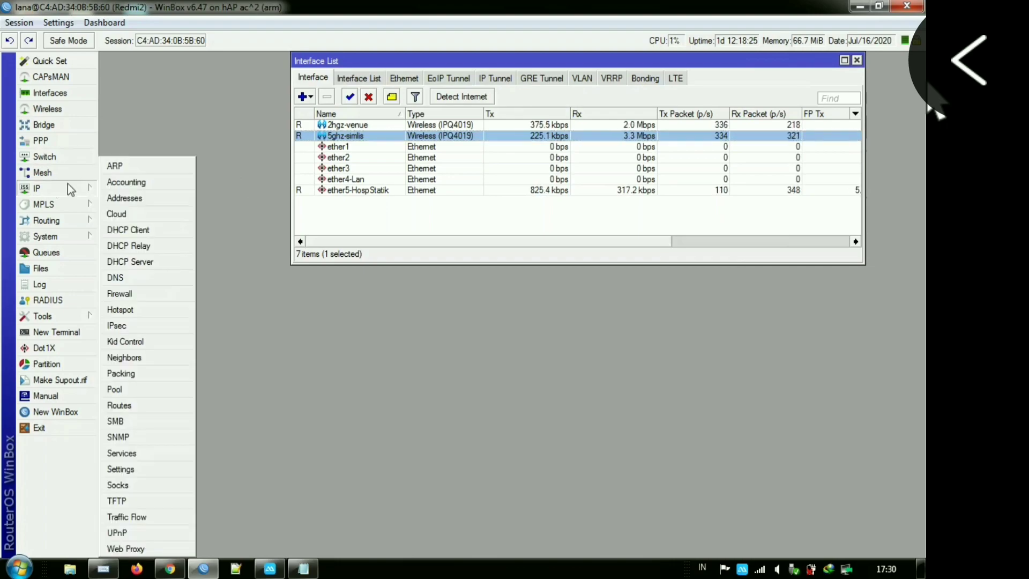
left_click(134, 234)
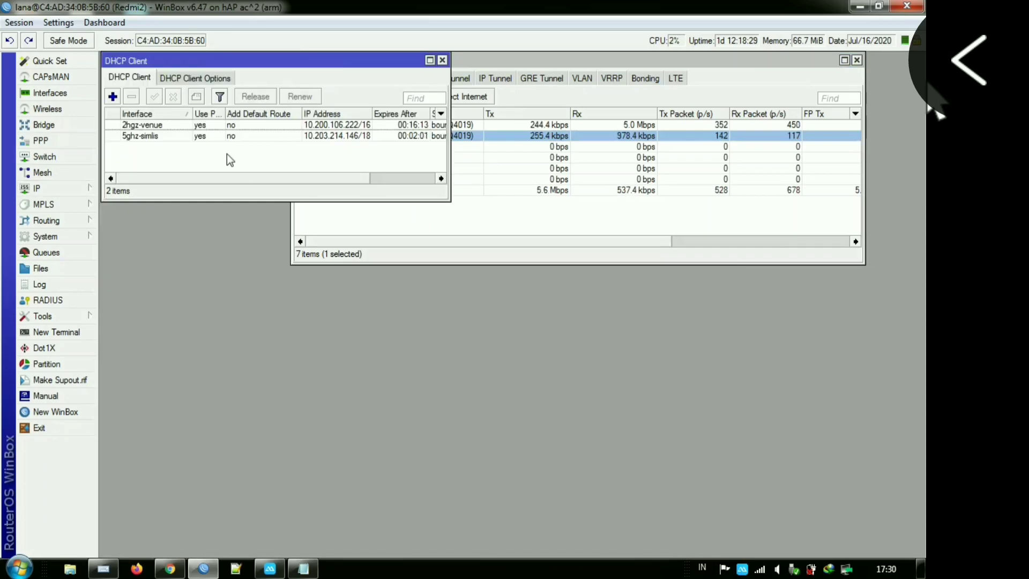
left_click(278, 136)
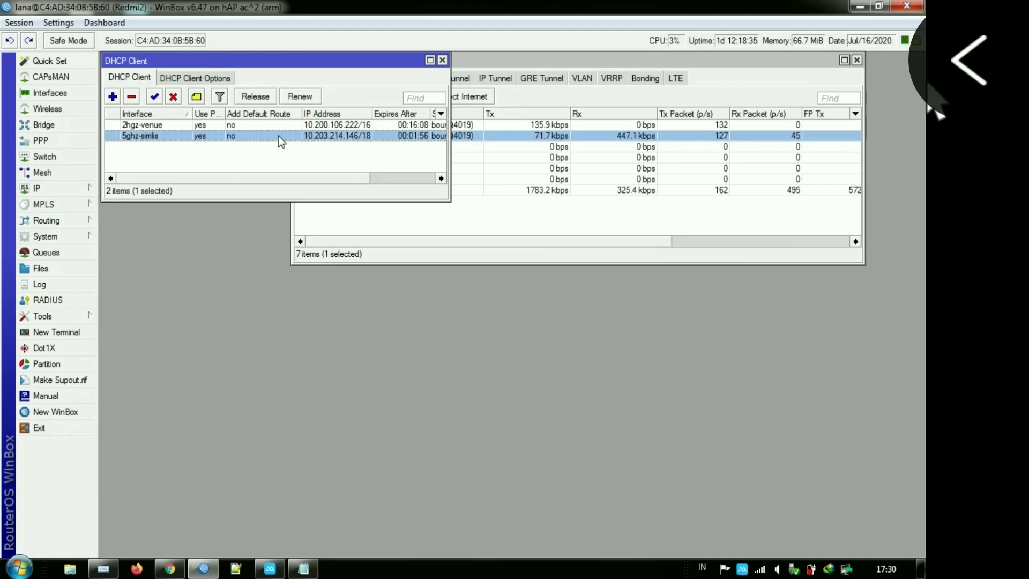
double_click(176, 140)
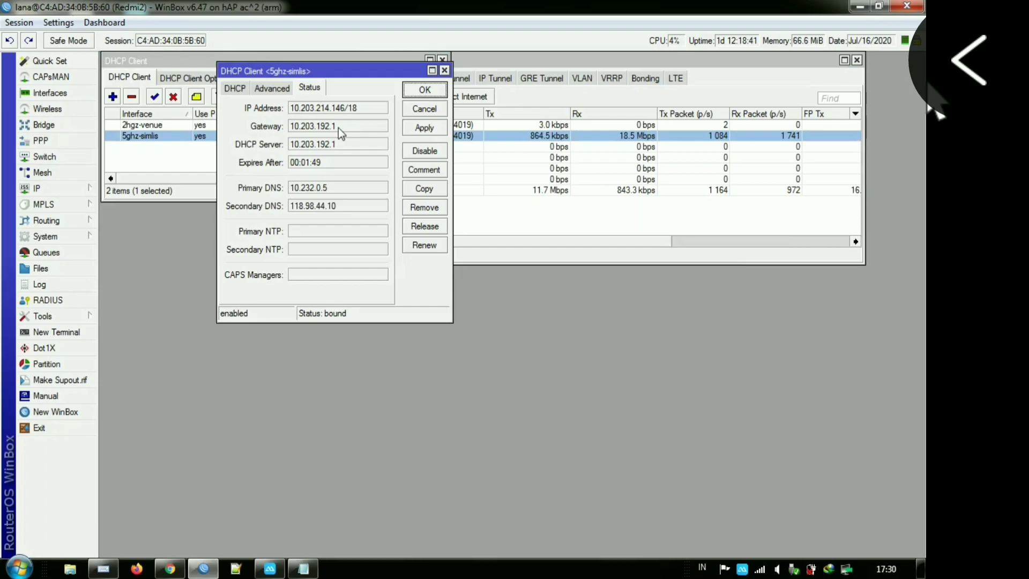
left_click(299, 127)
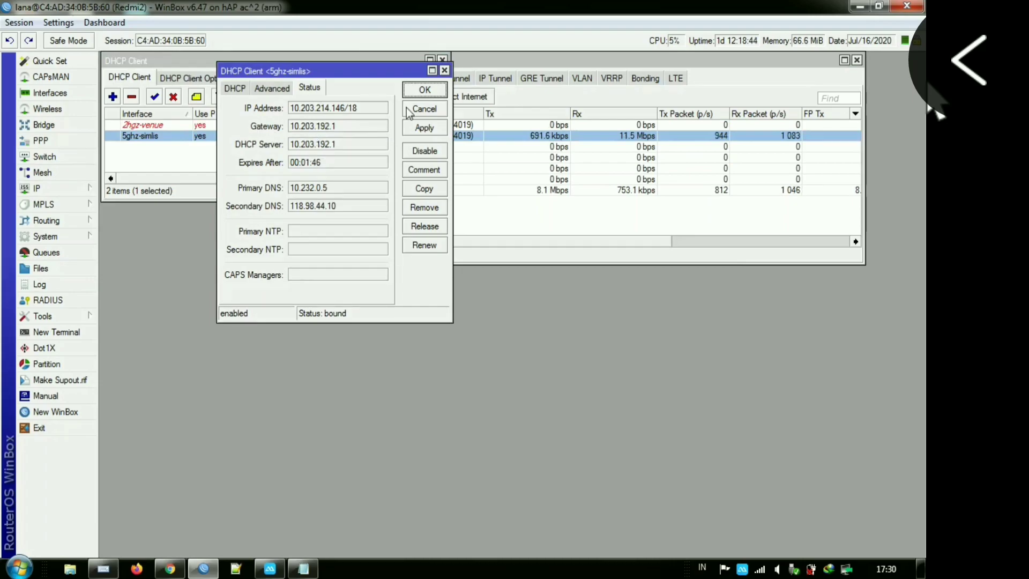
left_click(410, 109)
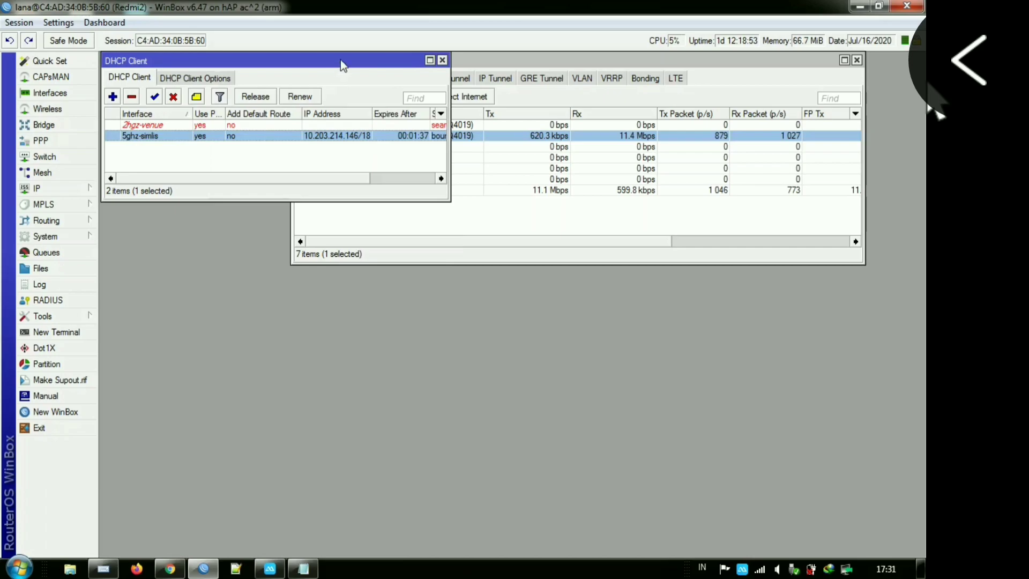
left_click_drag(340, 60, 343, 84)
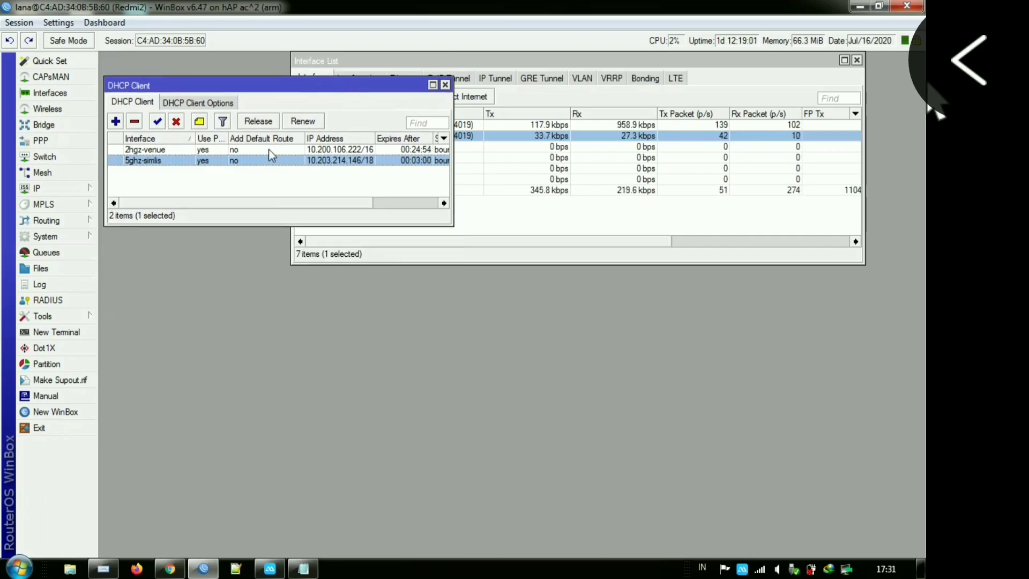
left_click(220, 173)
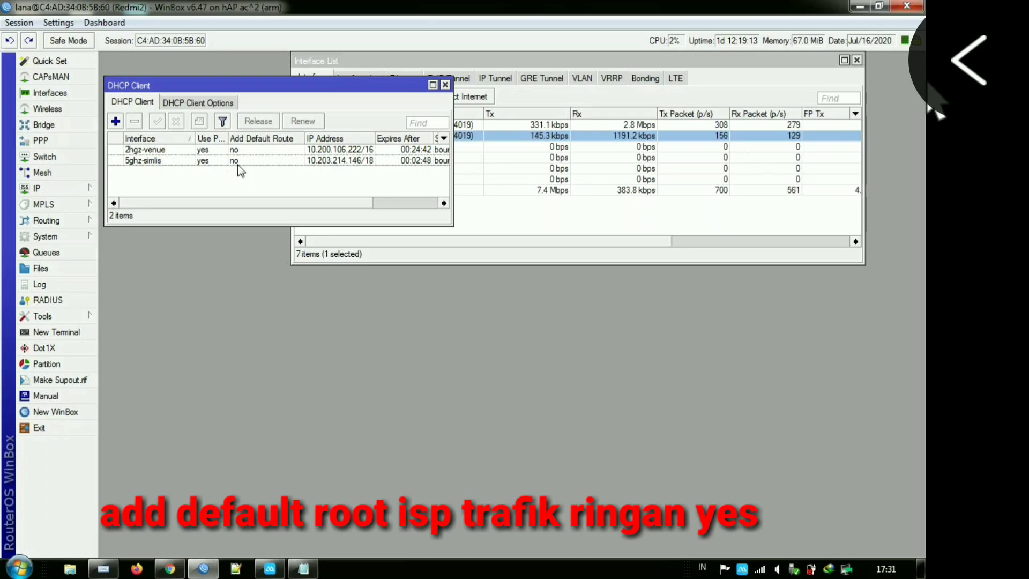
- Copy the gateway address from the 5ghz-simlis DHCP client's status and close its details unchanged
double_click(239, 162)
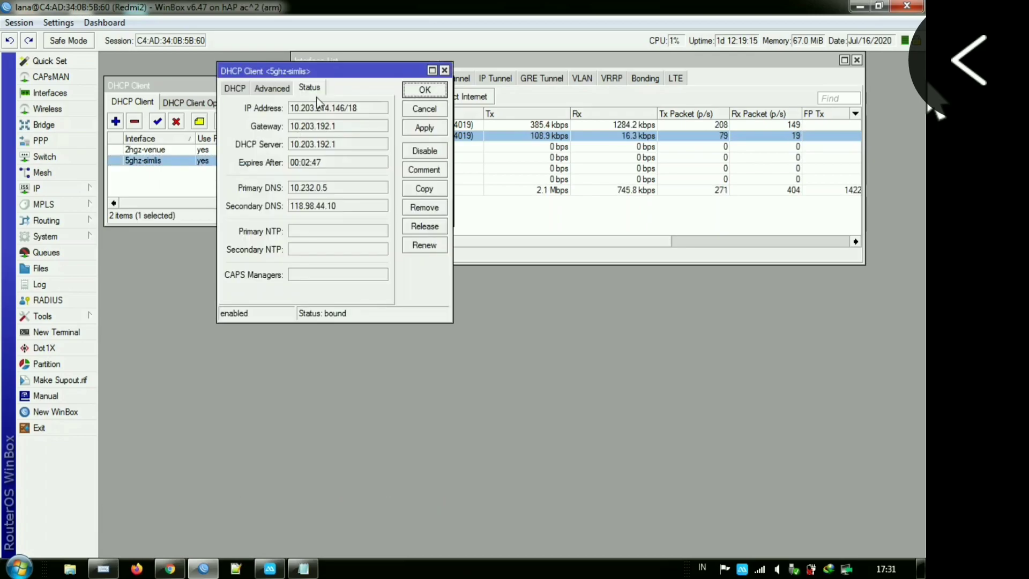
left_click_drag(337, 124, 287, 128)
left_click(296, 128)
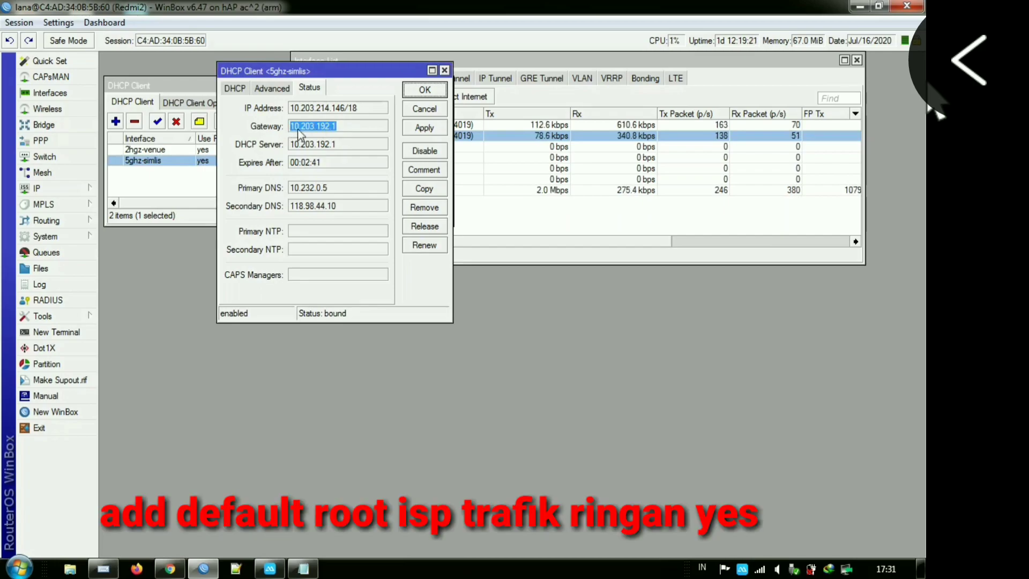
right_click(298, 135)
left_click(327, 137)
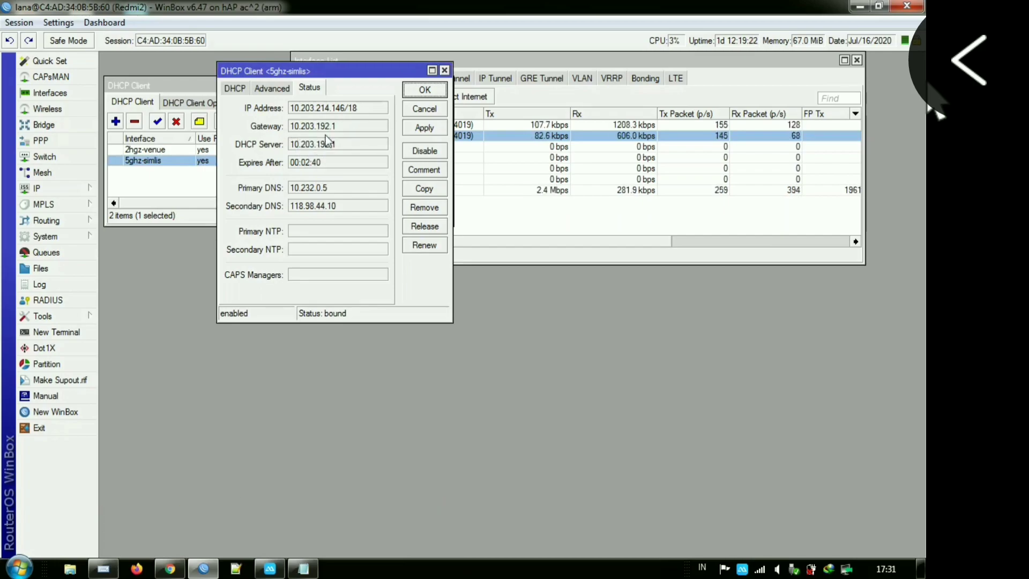
left_click(421, 110)
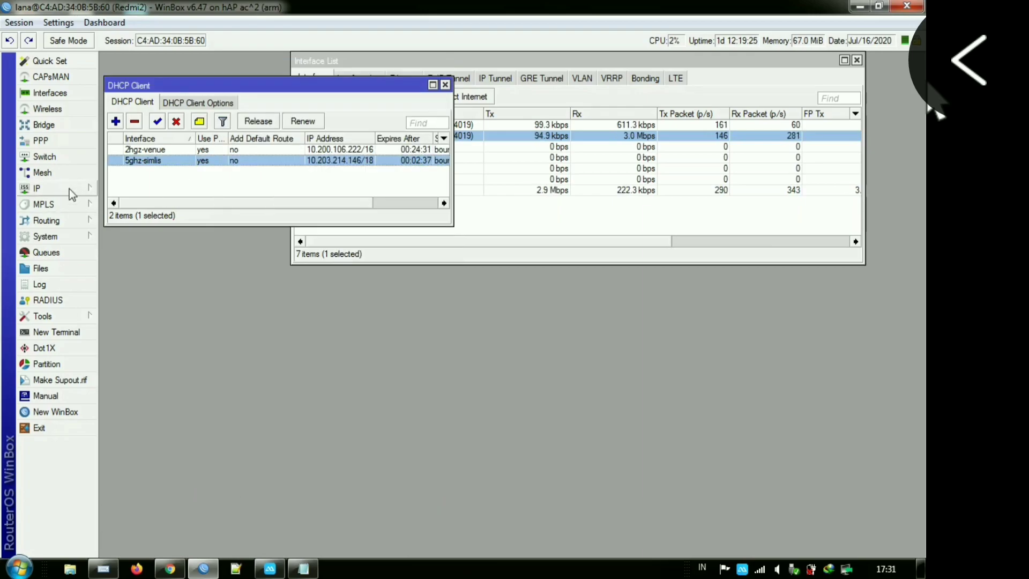
- Start a new 0.0.0.0/0 route in the IP route list with the copied address 10.203.192.1 as gateway
left_click(75, 189)
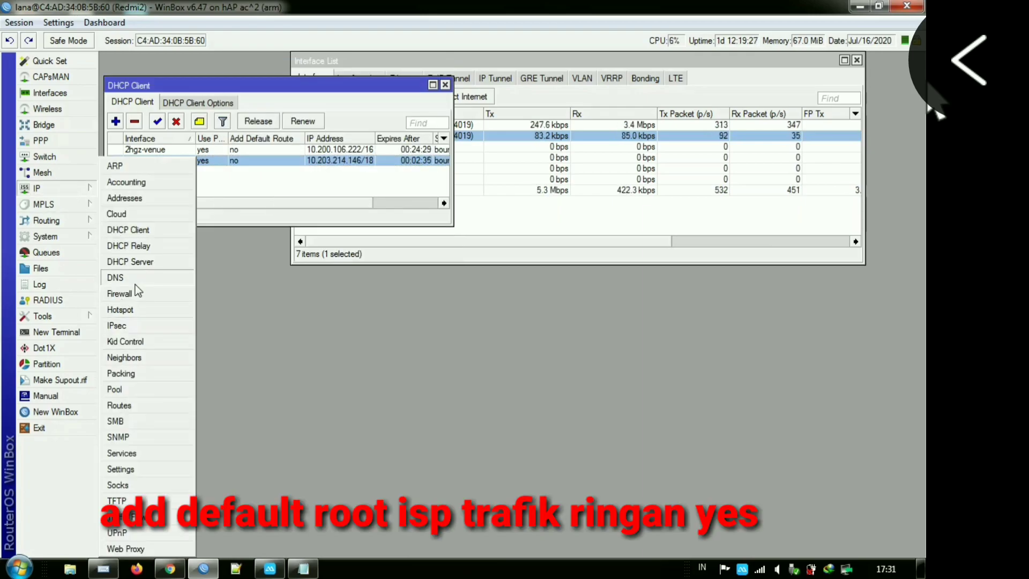
left_click(127, 406)
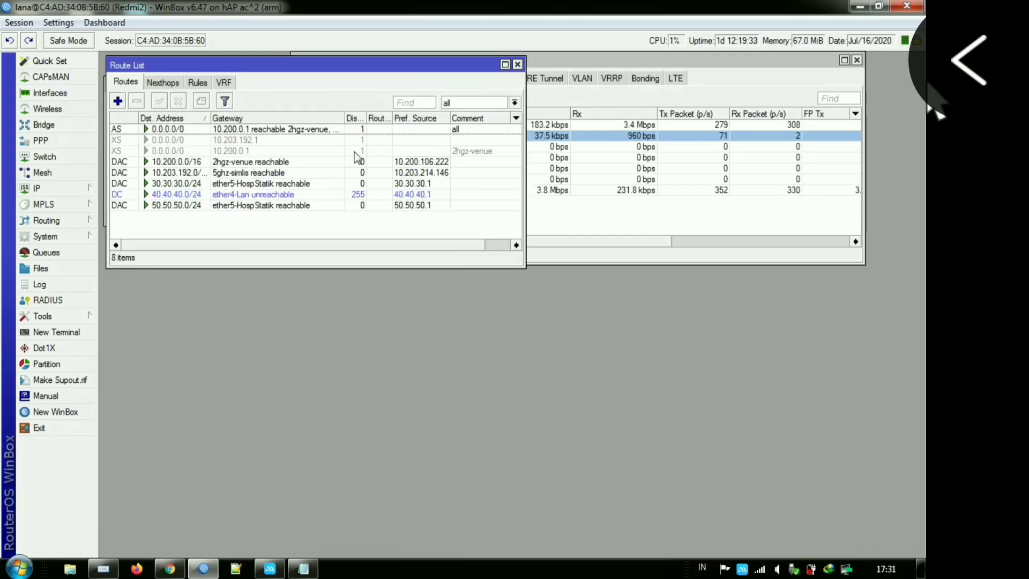
left_click(117, 101)
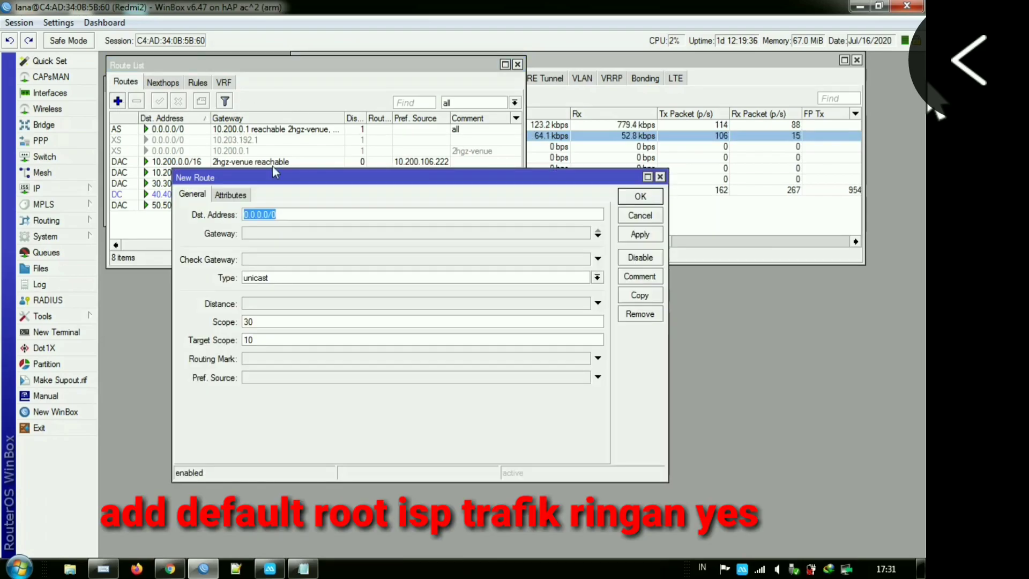
left_click_drag(275, 176, 262, 83)
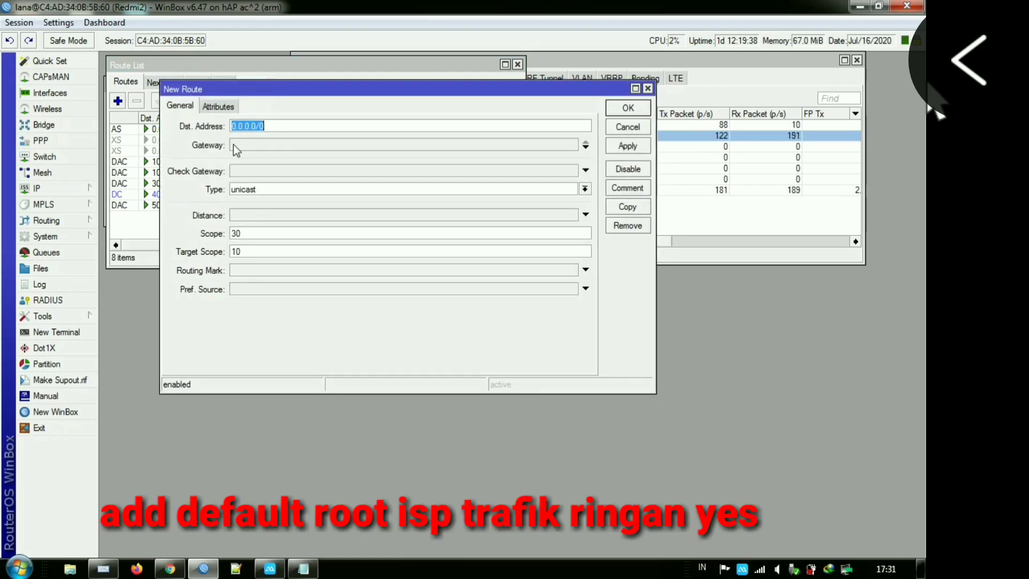
left_click(236, 145)
right_click(241, 145)
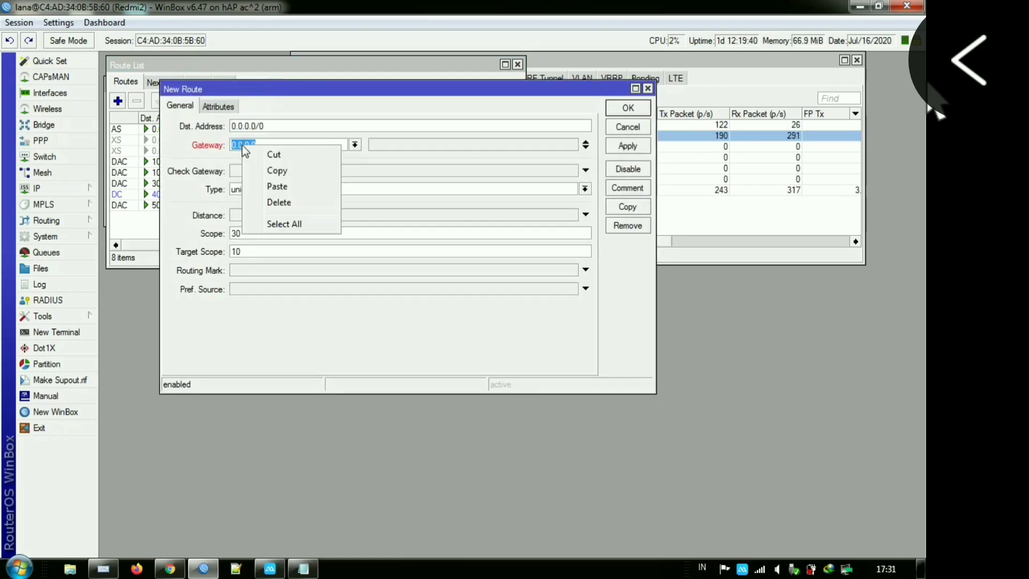
left_click(276, 187)
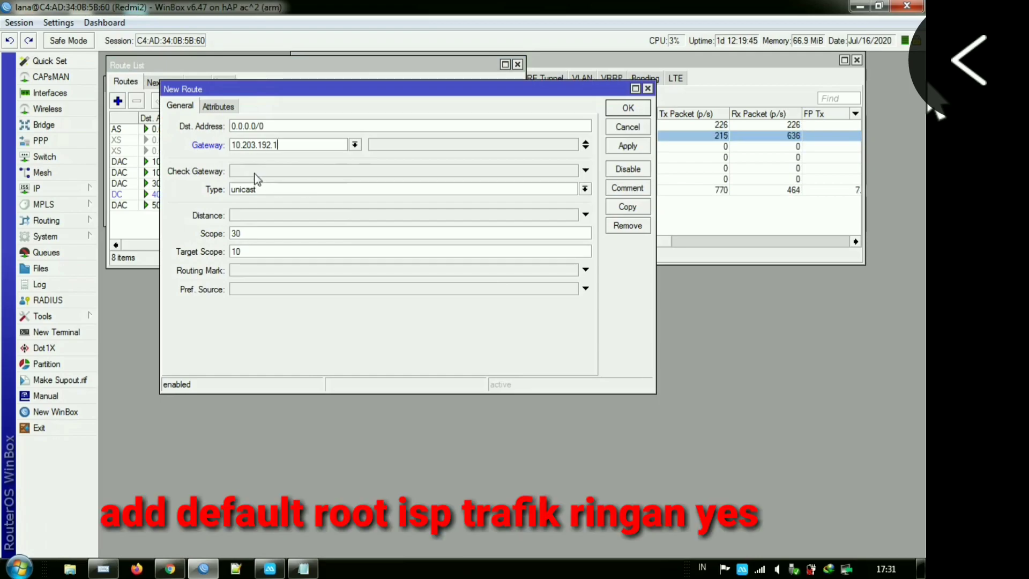
- Set the new route's gateway check to ping, its distance to 1 and its routing mark to simles
left_click(256, 178)
left_click(256, 183)
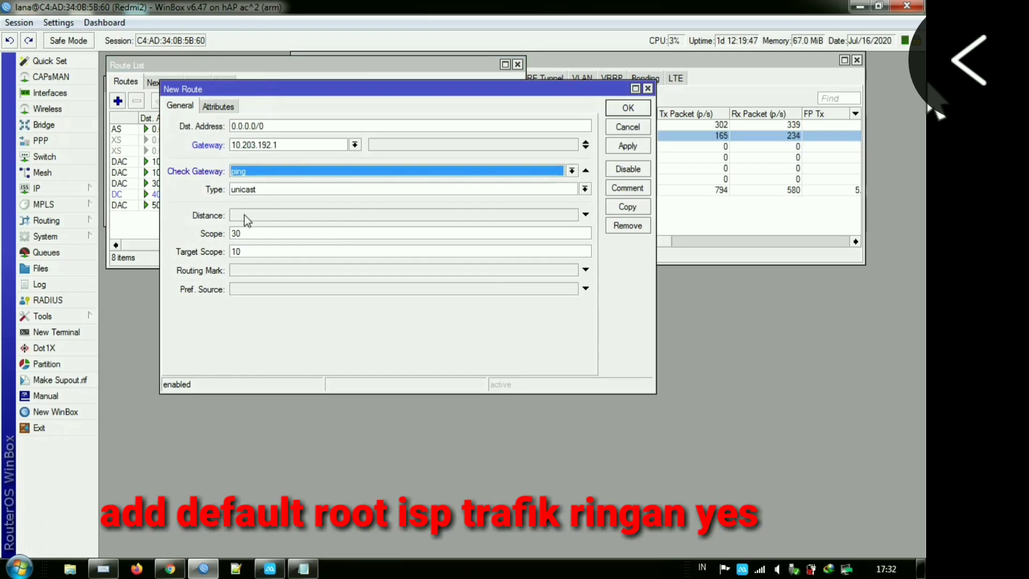
left_click(244, 214)
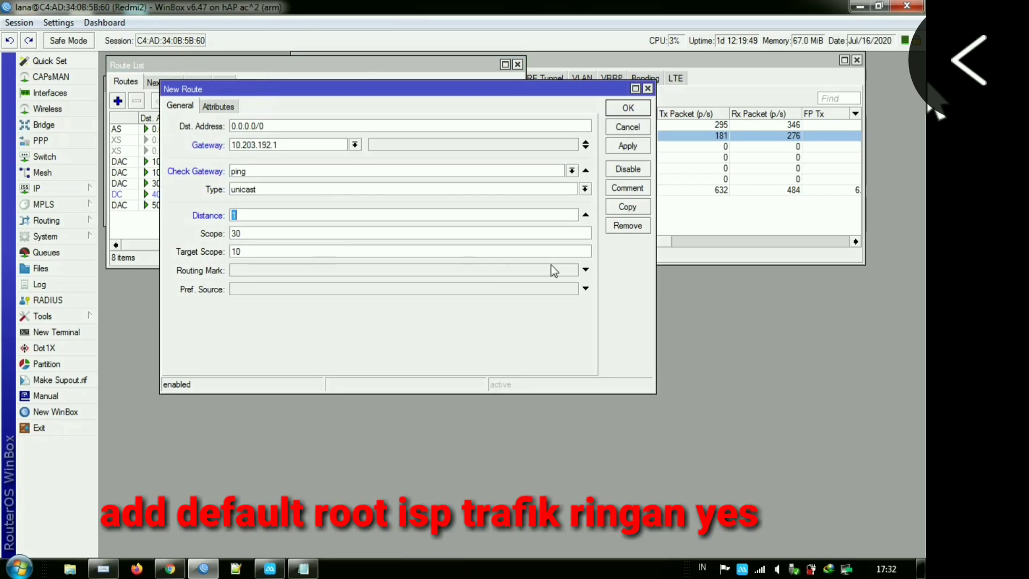
left_click(572, 270)
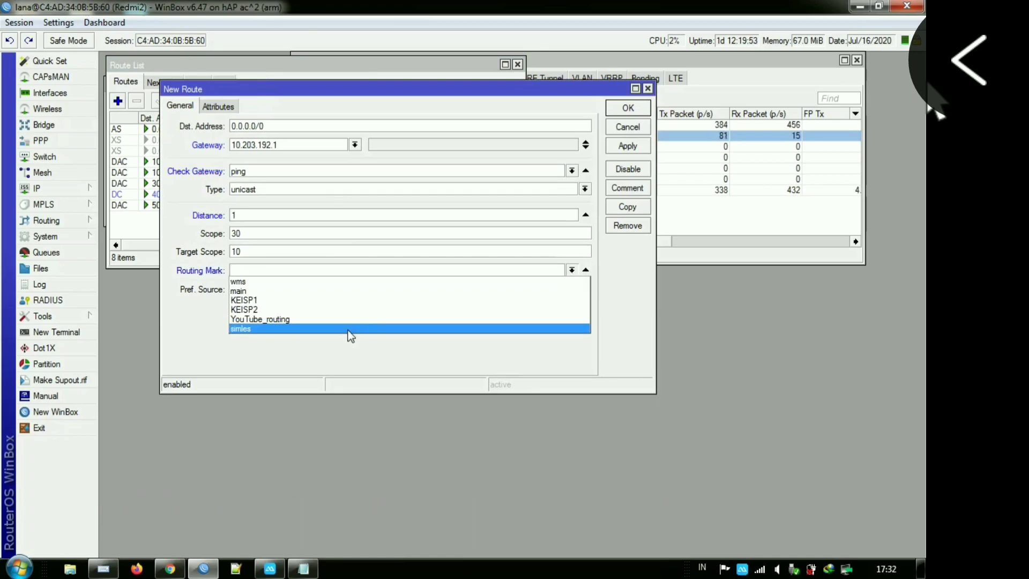
left_click(349, 329)
left_click(272, 271)
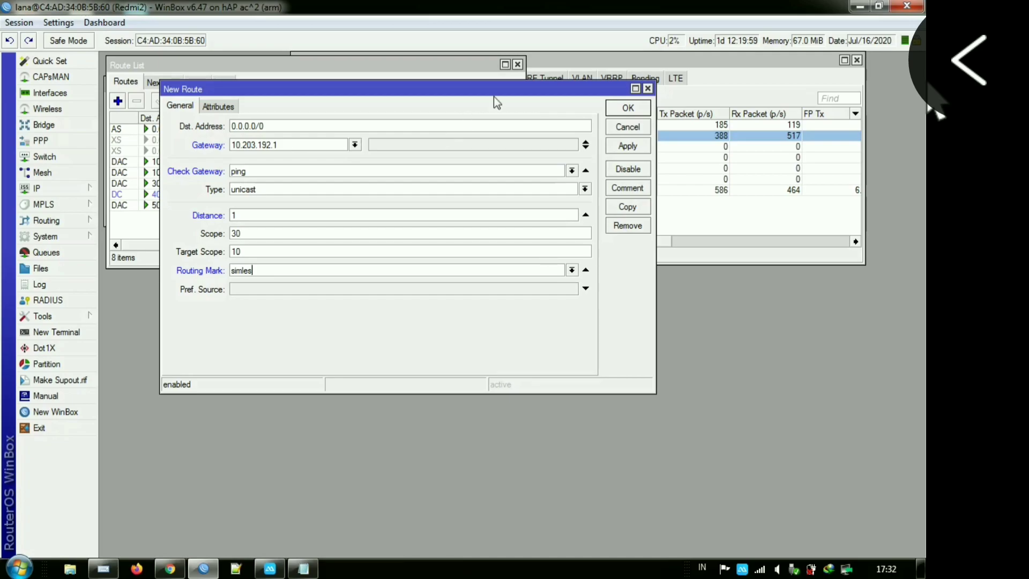
- Check the 2hgz-venue and 5ghz-simlis traffic in the interface list beside the new route, and apply the route
left_click_drag(503, 90, 448, 237)
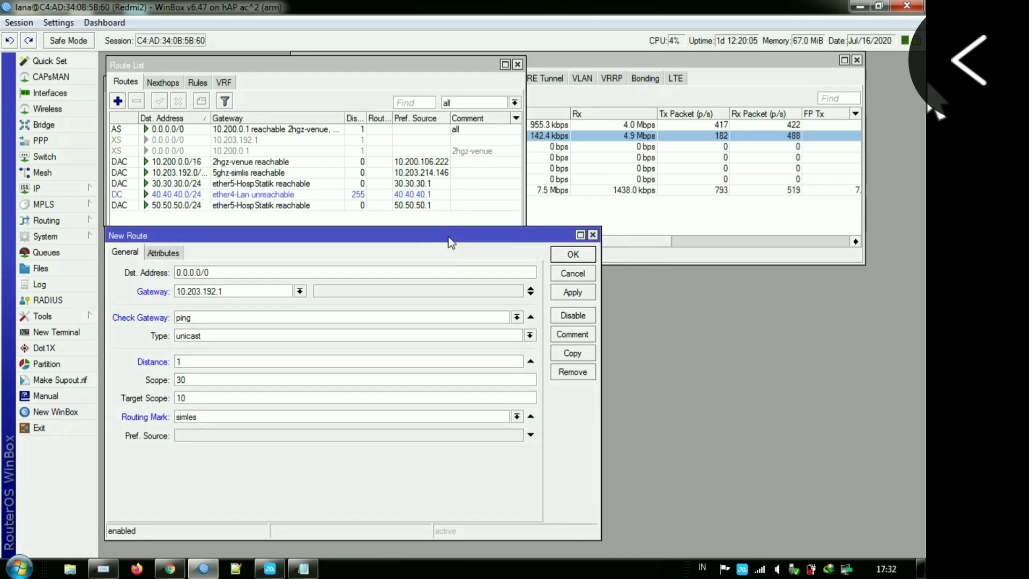
left_click(608, 61)
left_click(631, 126)
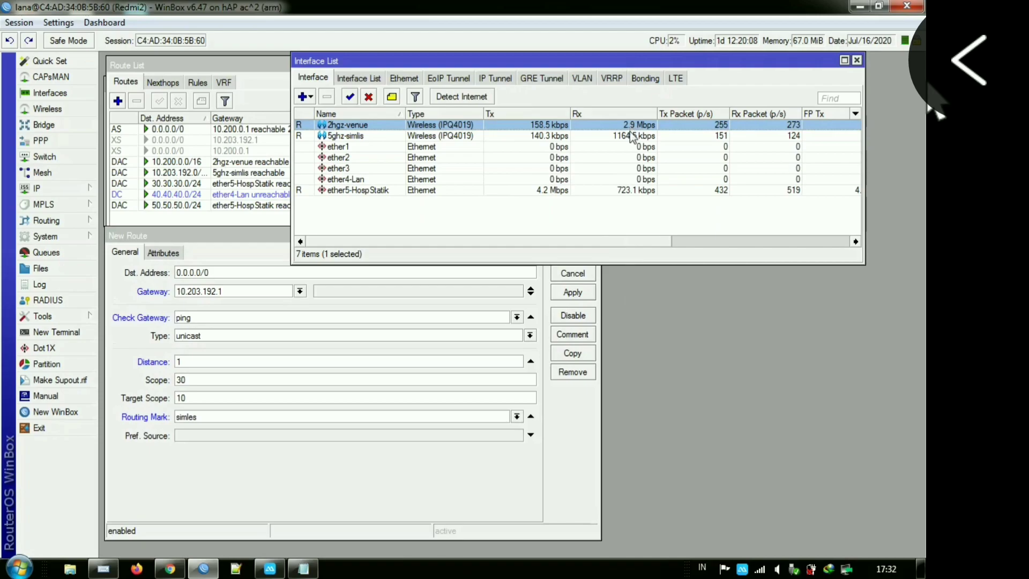
left_click(631, 139)
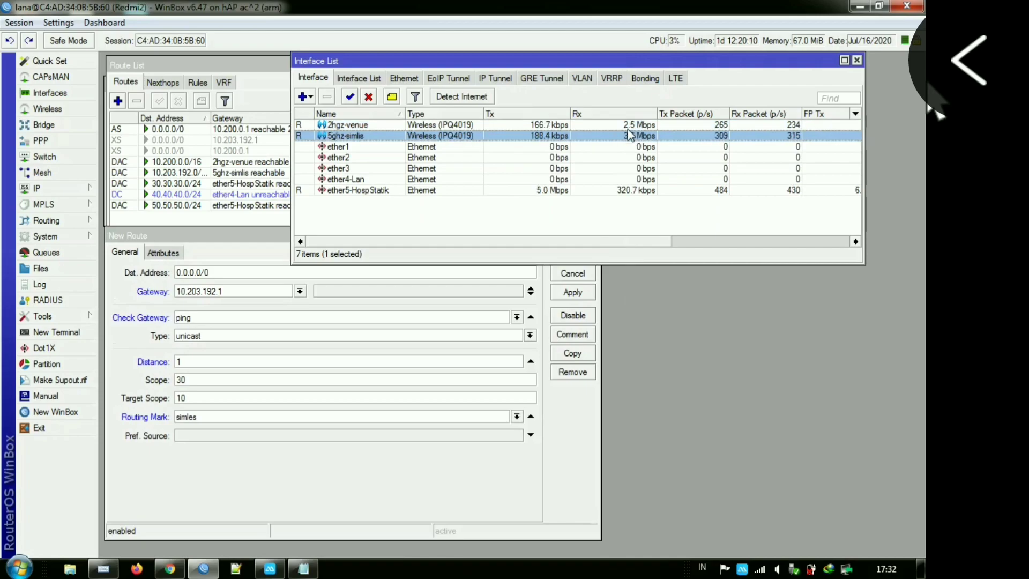
left_click(267, 236)
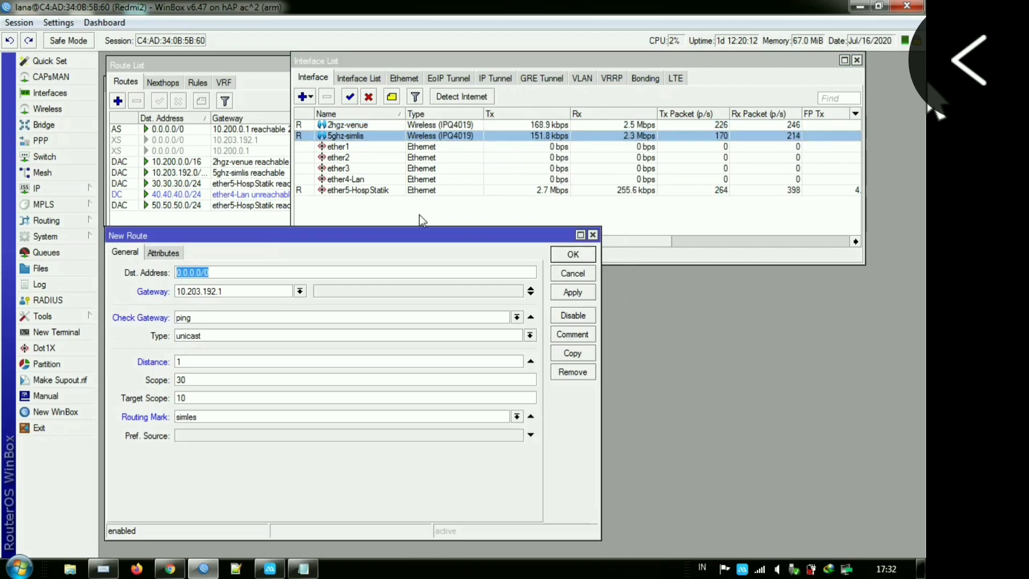
left_click(580, 294)
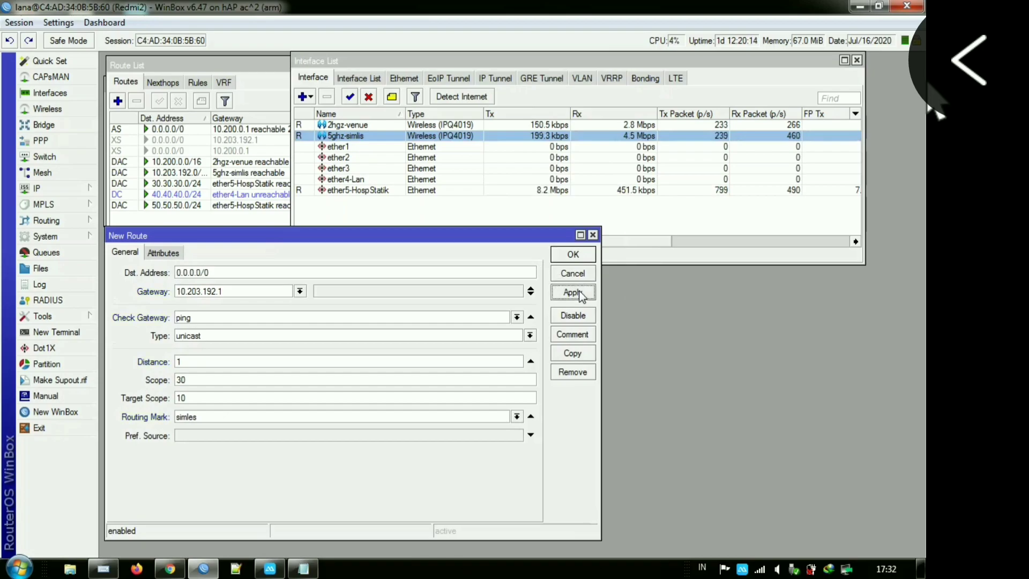
- Close the applied simles route and compare the live traffic of 2hgz-venue and 5ghz-simlis in the interface list
left_click(577, 254)
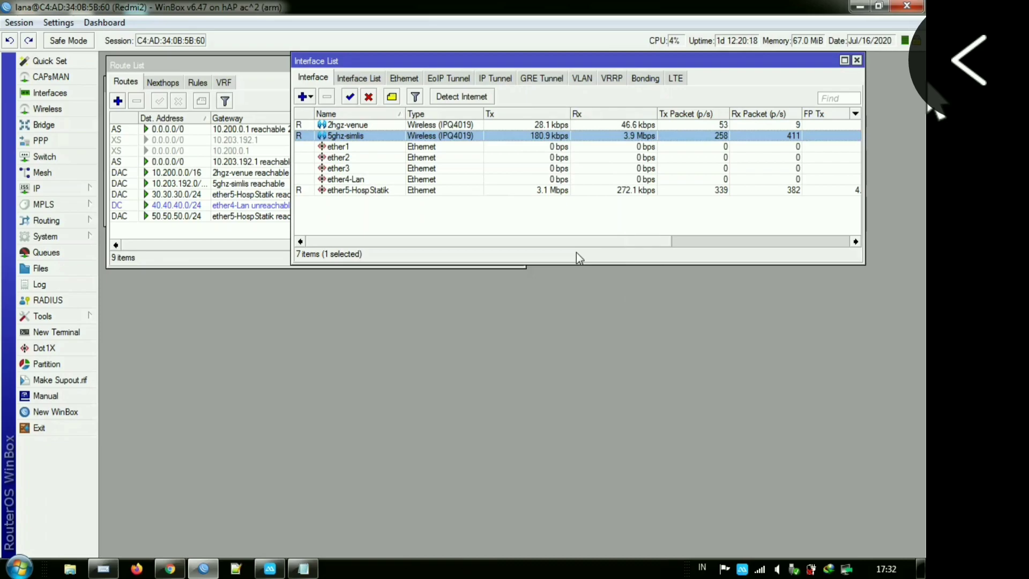
left_click(620, 127)
left_click(619, 137)
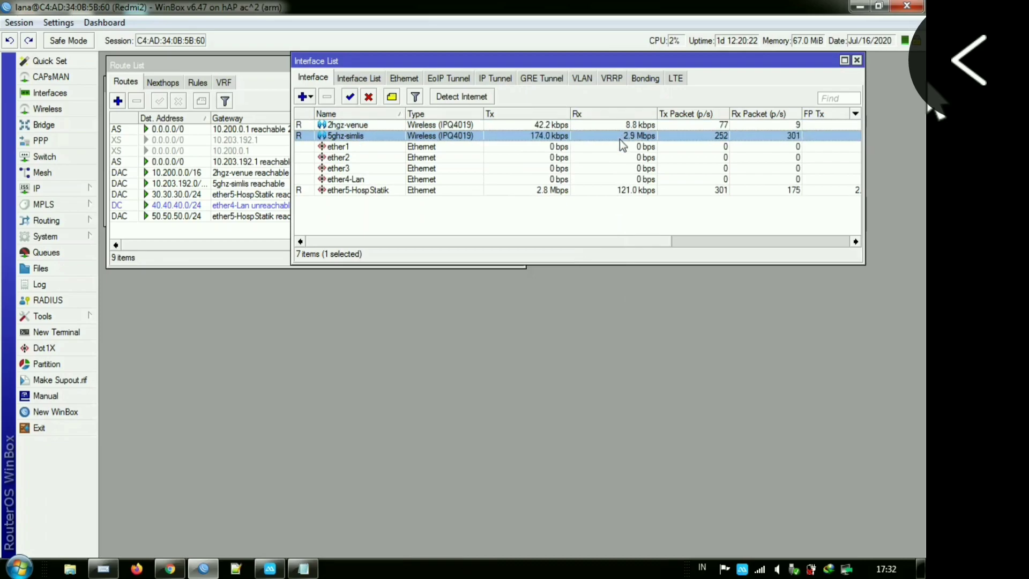
left_click(616, 127)
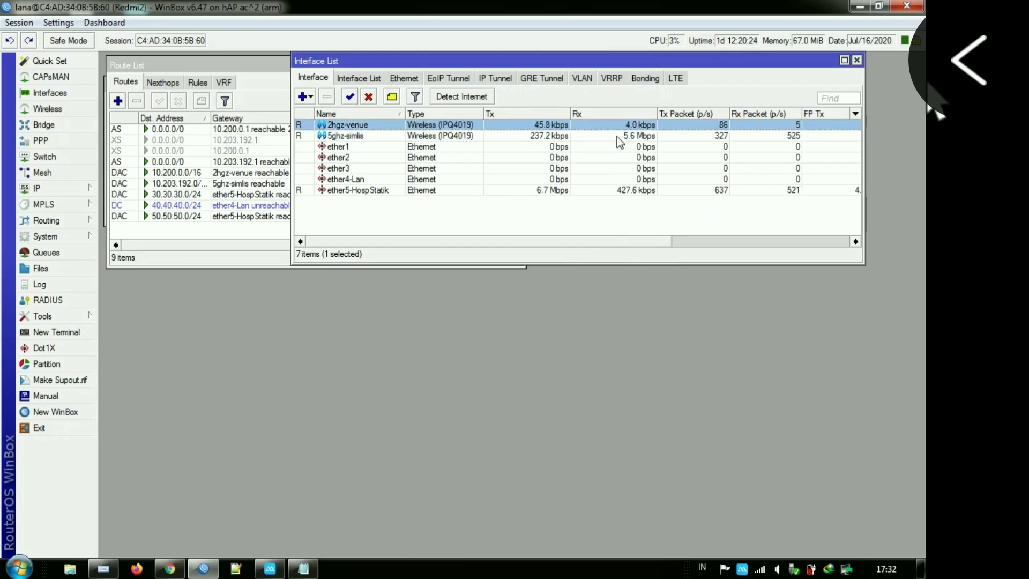
left_click(616, 137)
left_click(612, 127)
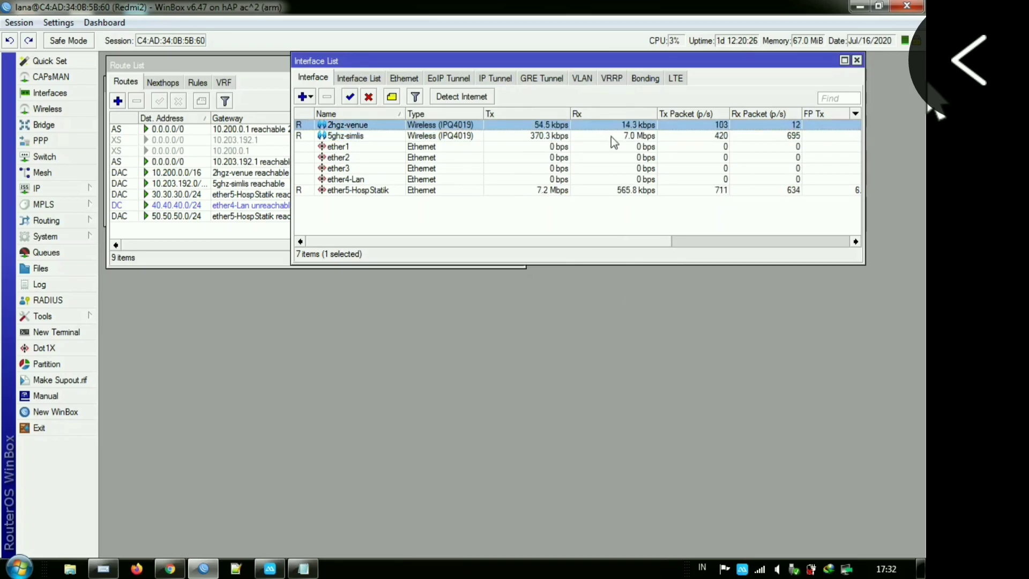
left_click(610, 137)
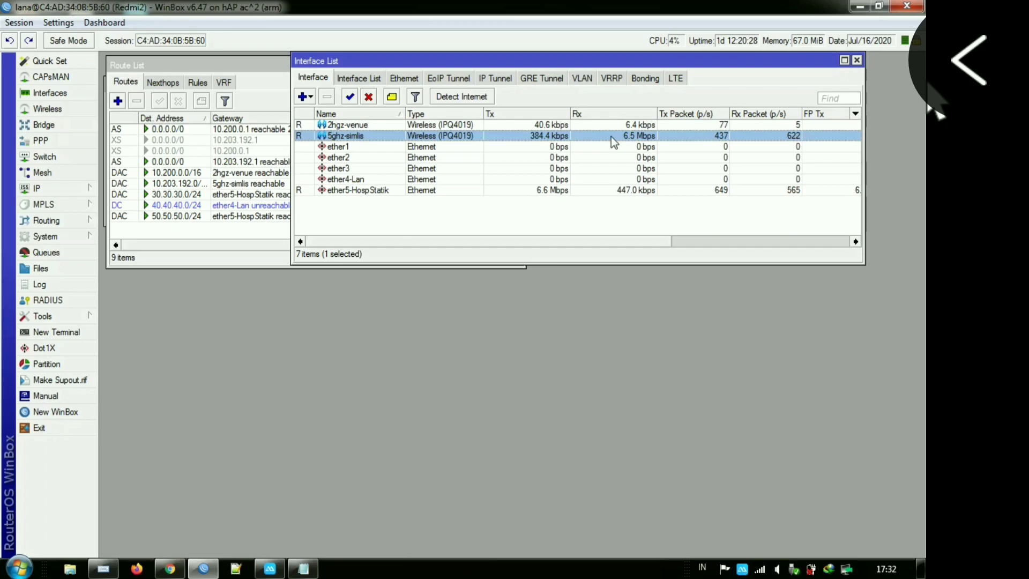
- Examine the two active 0.0.0.0/0 routes in the route list, widening the Routing Mark column
left_click(270, 229)
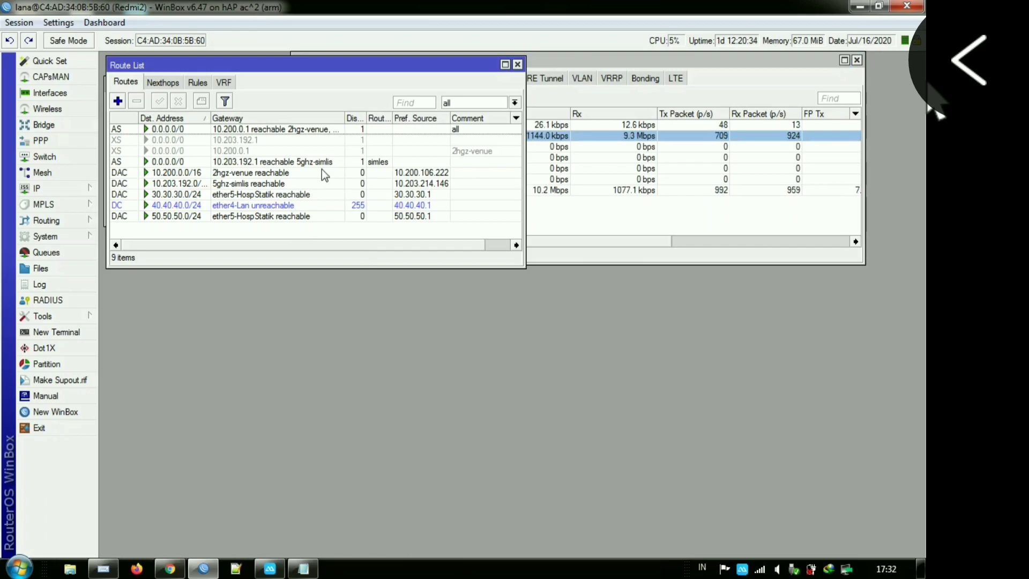
left_click(288, 132)
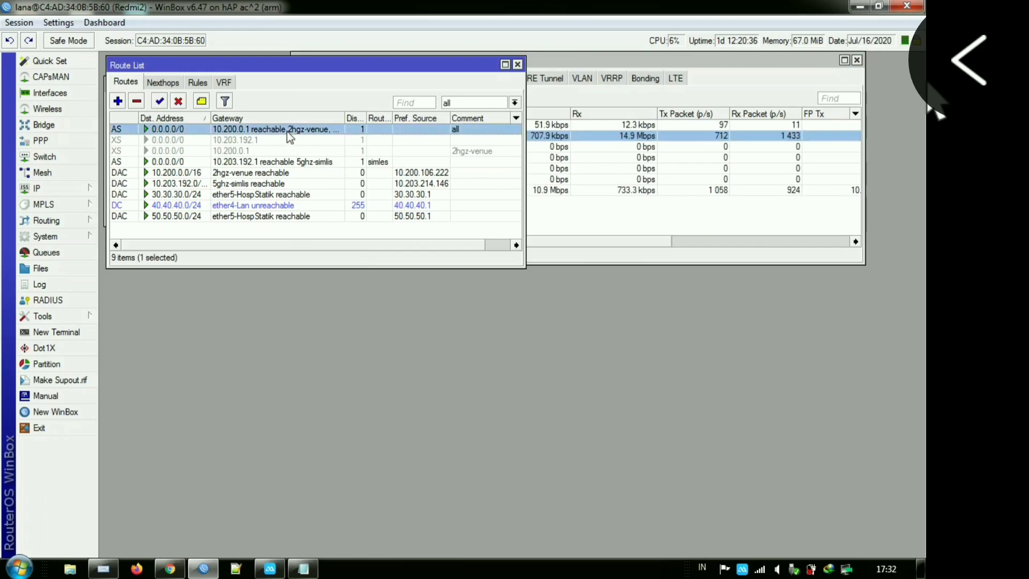
left_click(352, 164)
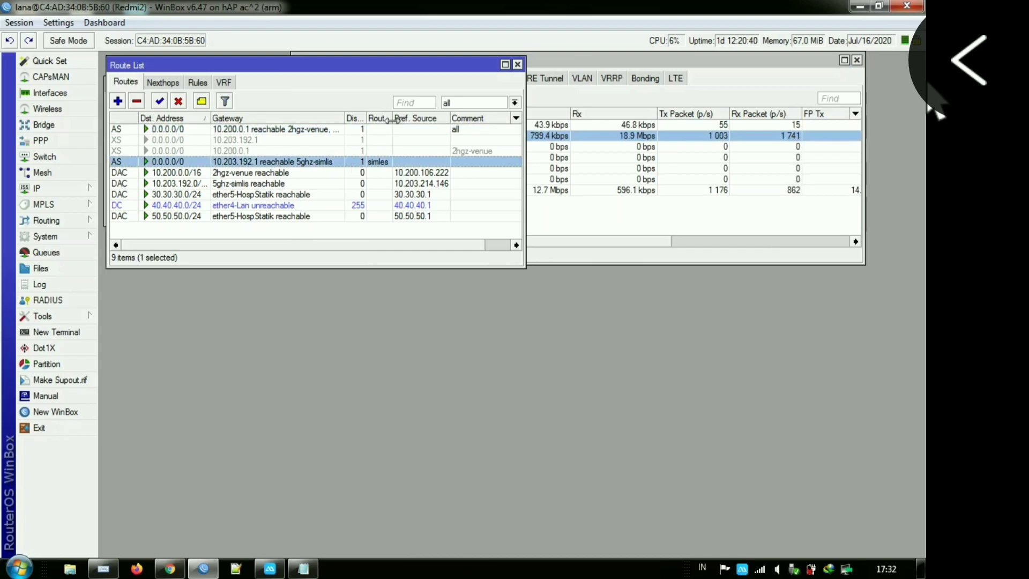
left_click_drag(393, 119, 402, 118)
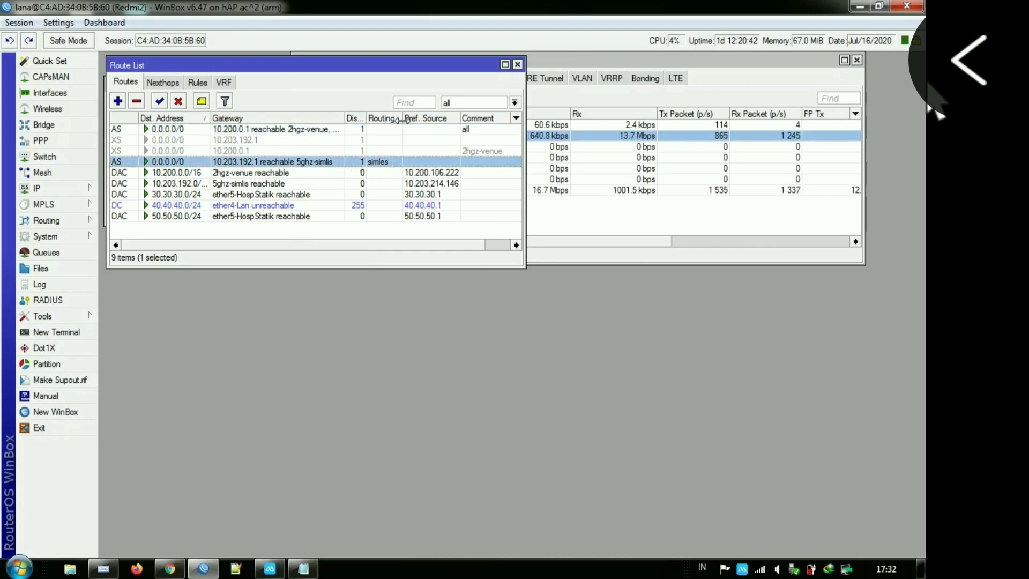
left_click(296, 232)
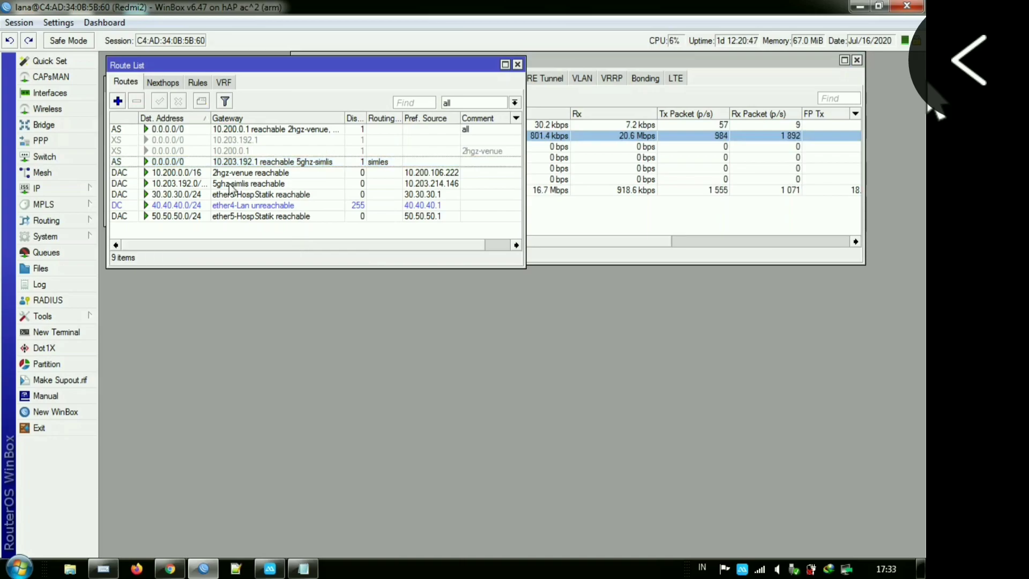
- Copy the gateway address from the 2hgz-venue DHCP client's status and close its details unchanged
left_click_drag(334, 65, 333, 236)
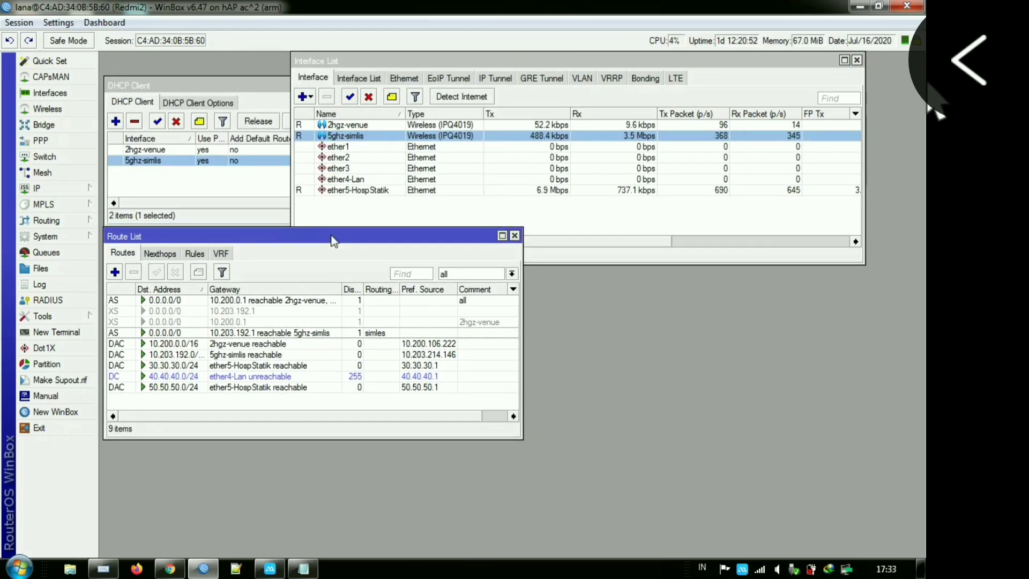
left_click(232, 187)
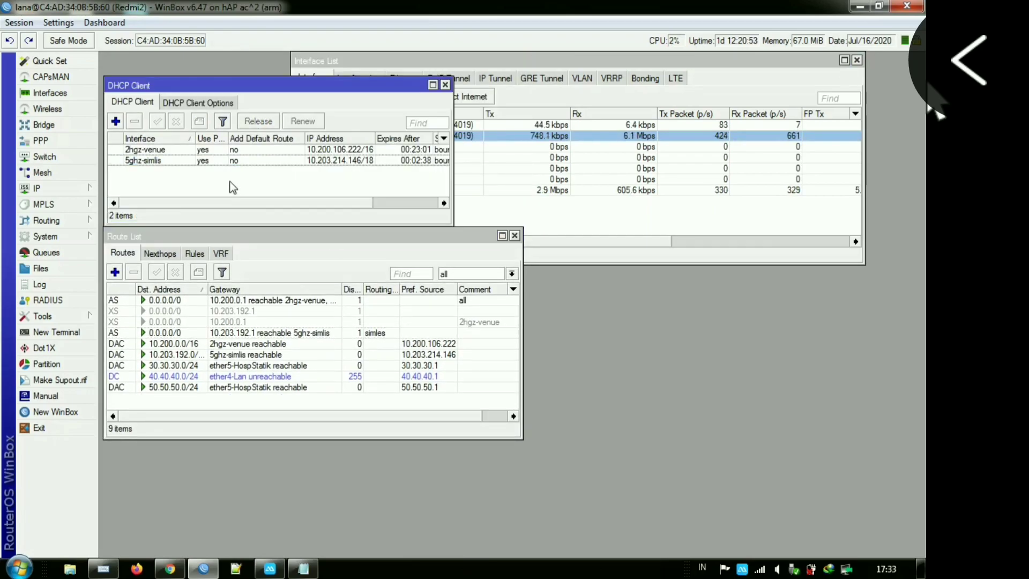
double_click(241, 149)
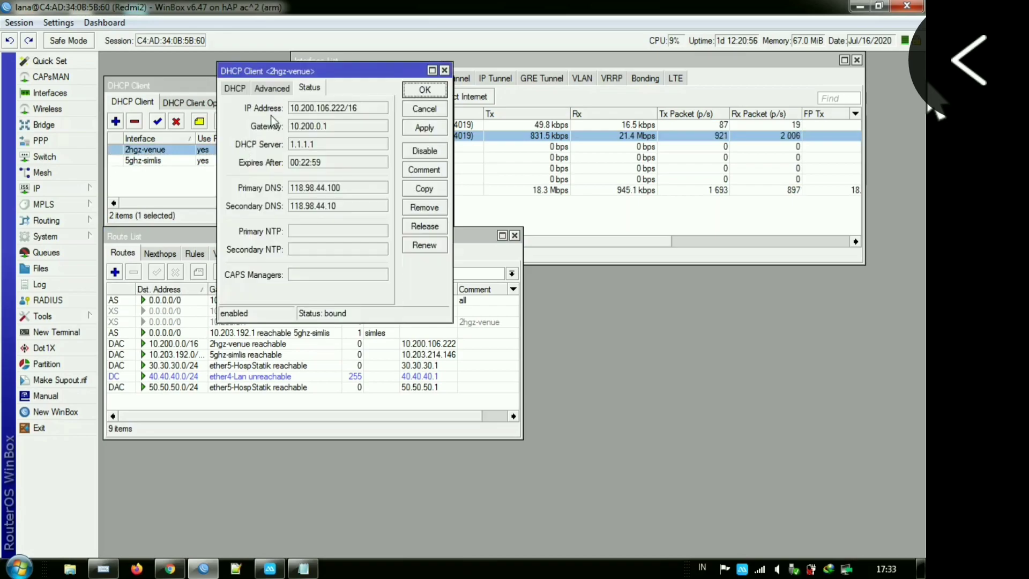
left_click_drag(330, 127, 288, 129)
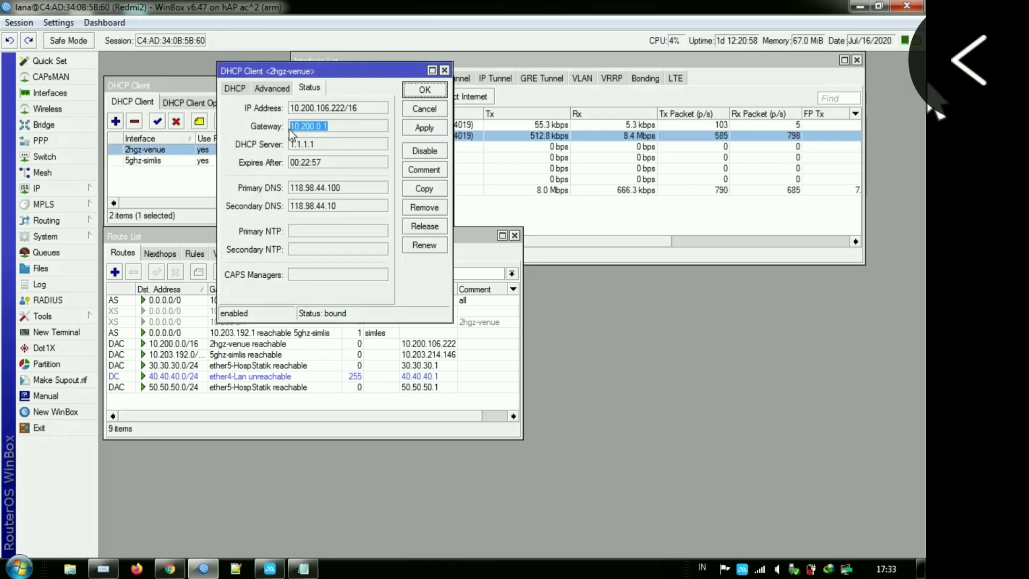
right_click(301, 126)
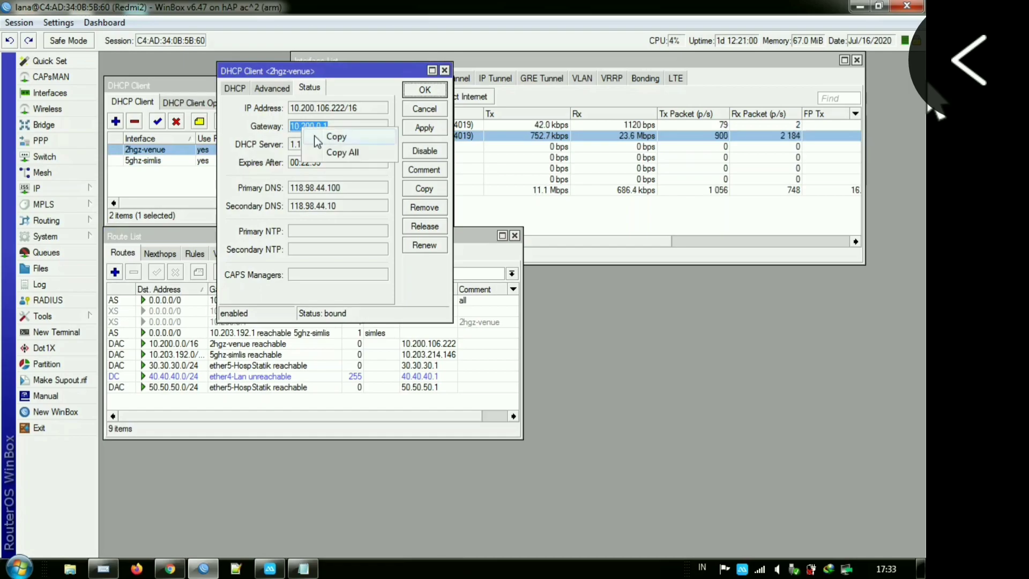
left_click(333, 138)
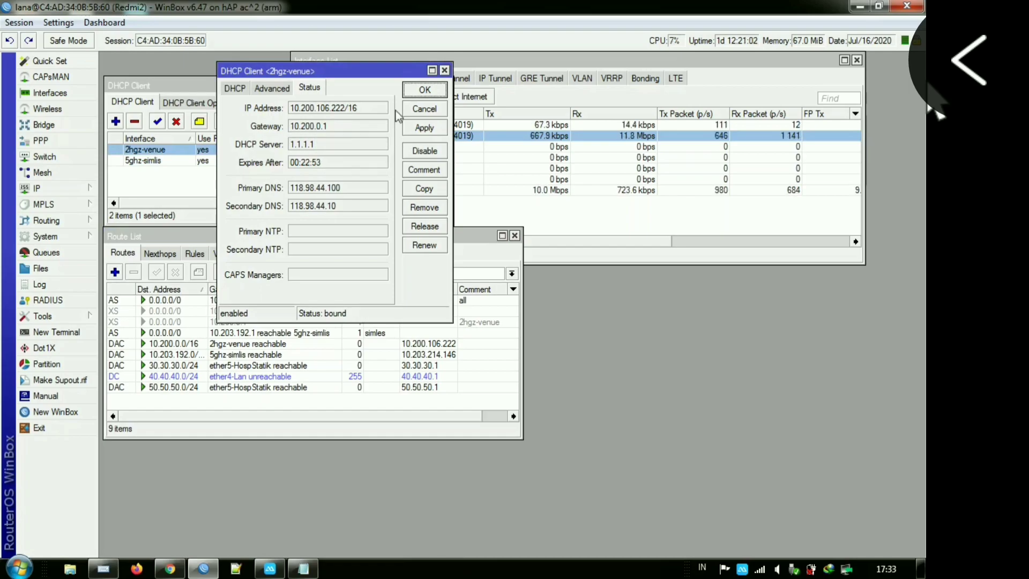
left_click(414, 111)
- Start another 0.0.0.0/0 route in the route list with the copied address 10.200.0.1 as gateway
mouse_move(303, 237)
left_mouse_down()
mouse_move(305, 204)
mouse_move(297, 242)
left_mouse_up()
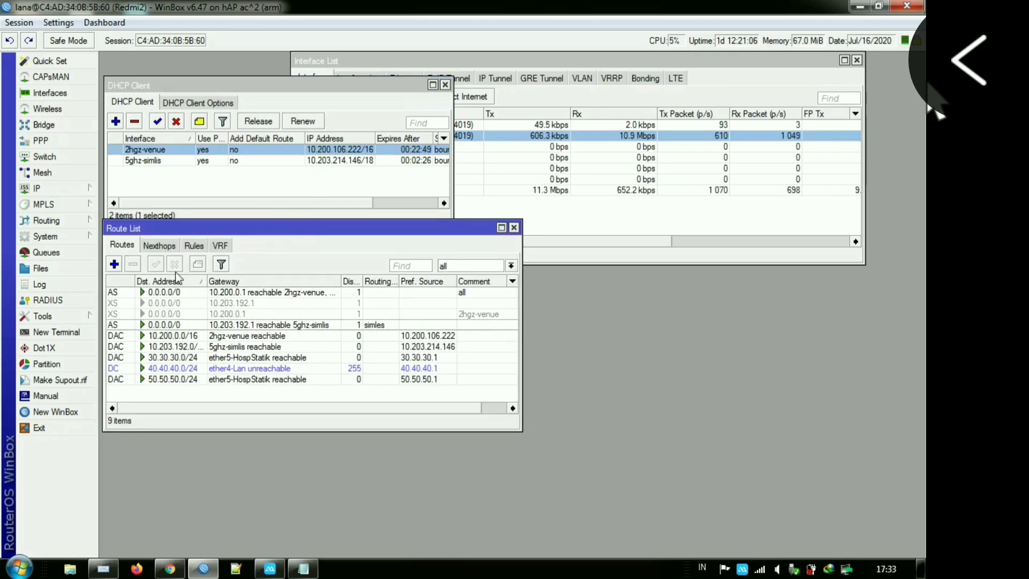
left_click(115, 264)
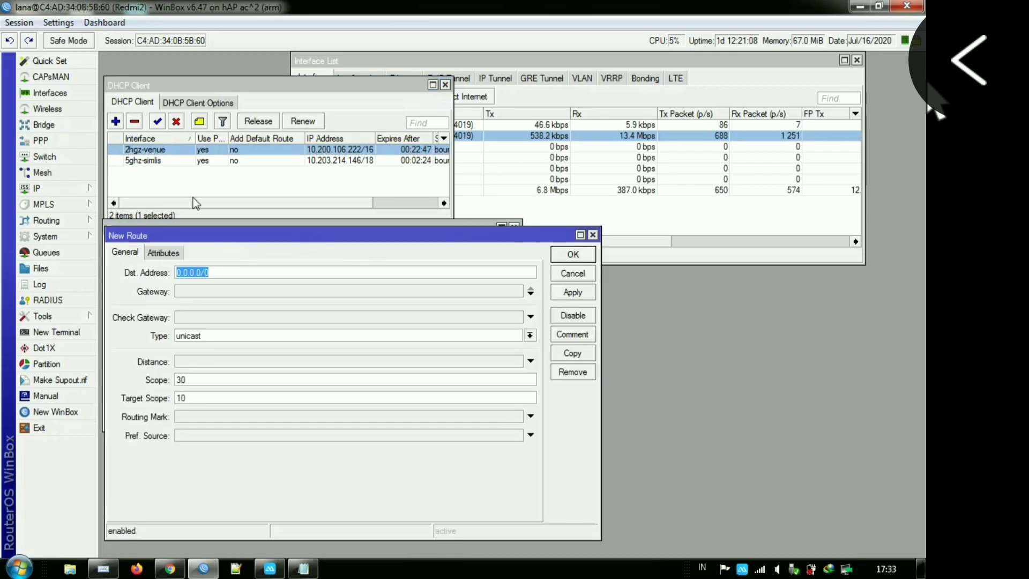
left_click(187, 291)
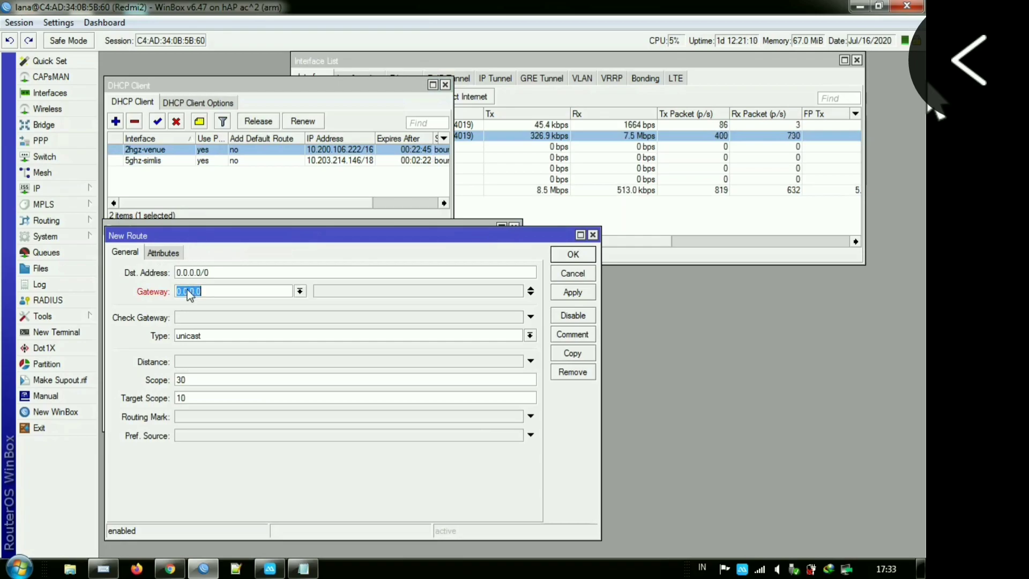
right_click(188, 292)
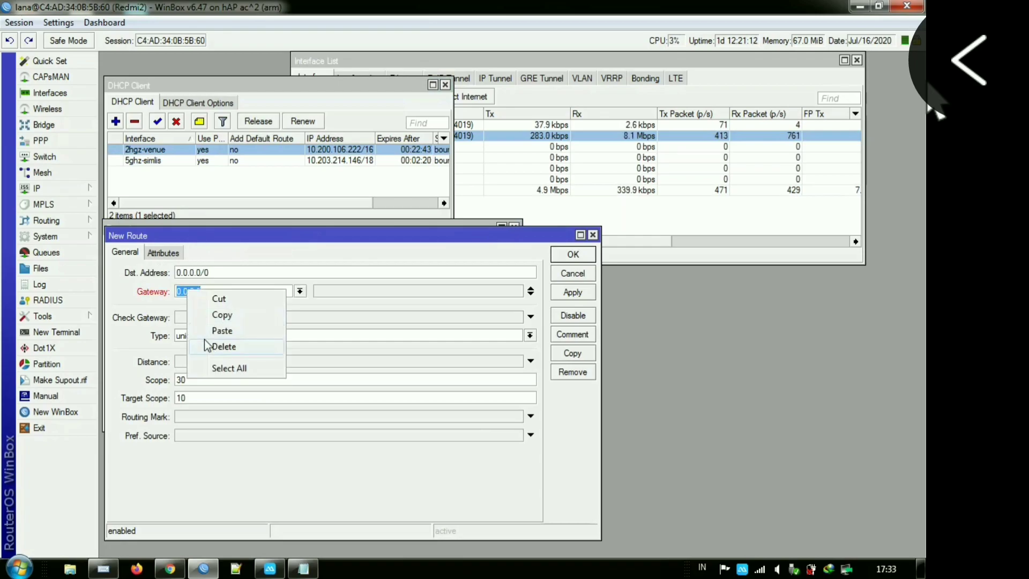
left_click(222, 331)
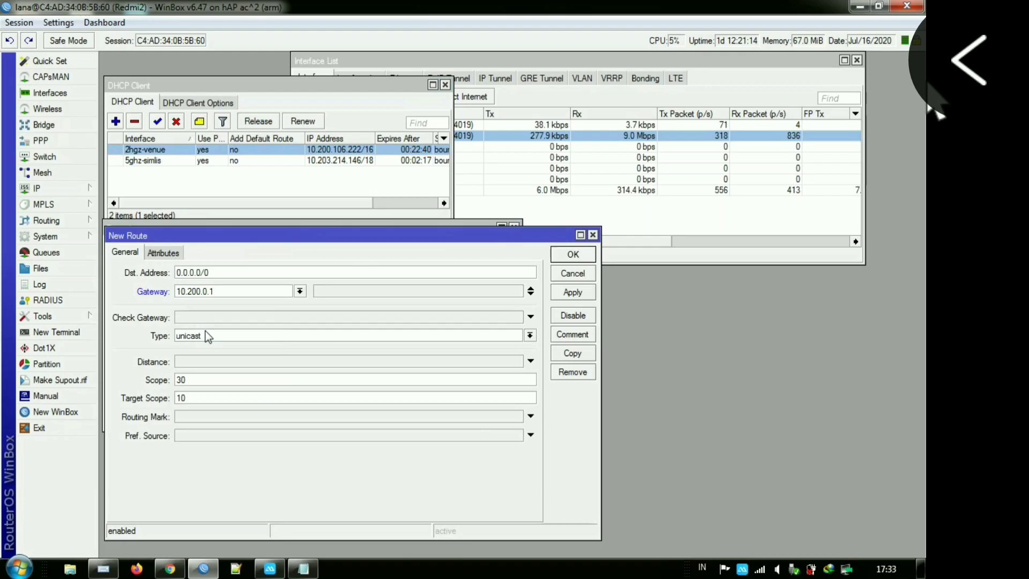
- Set the 10.200.0.1 route's gateway check to ping and its distance to 2
left_click(187, 317)
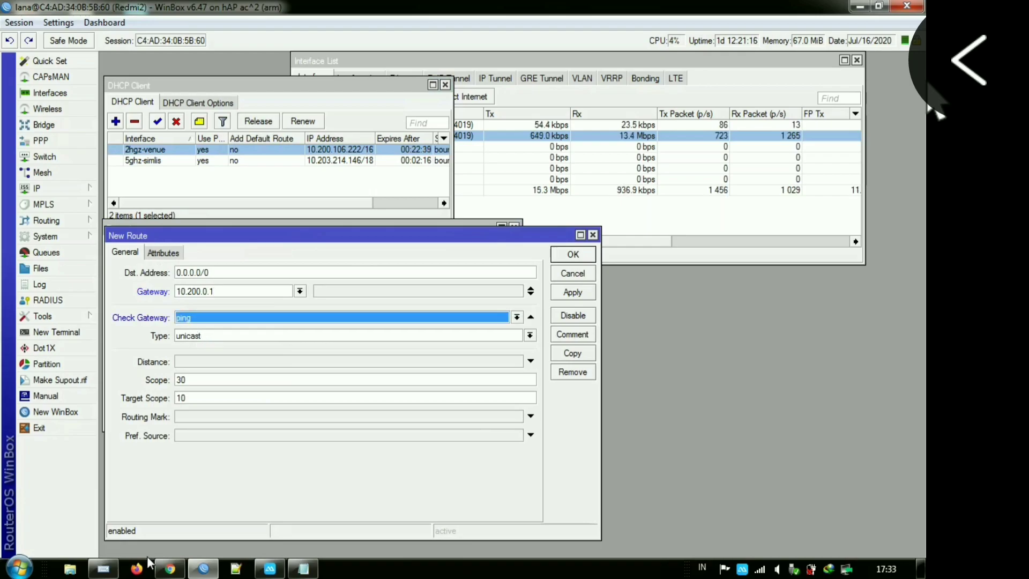
mouse_move(104, 568)
left_click(102, 511)
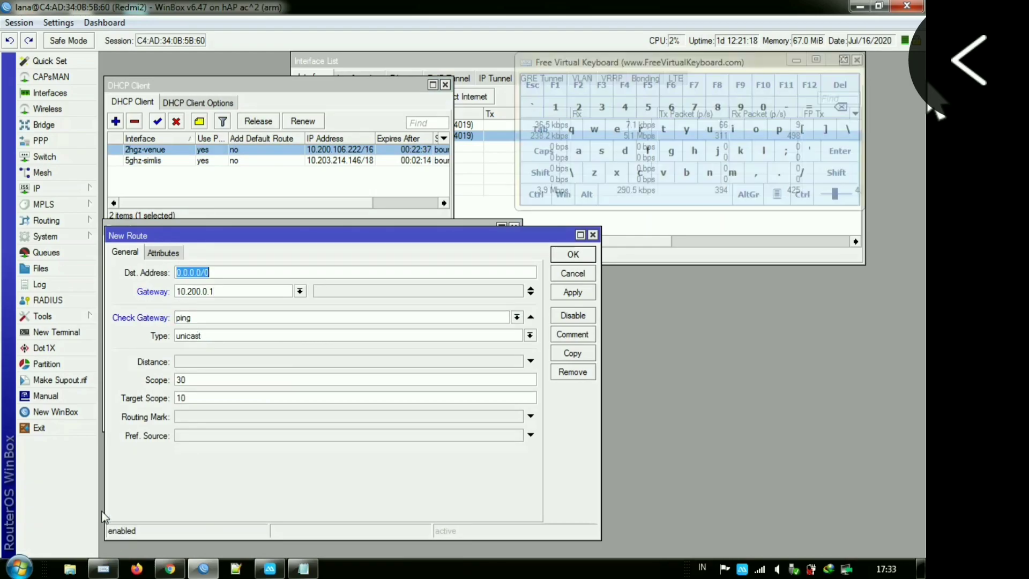
left_click(181, 363)
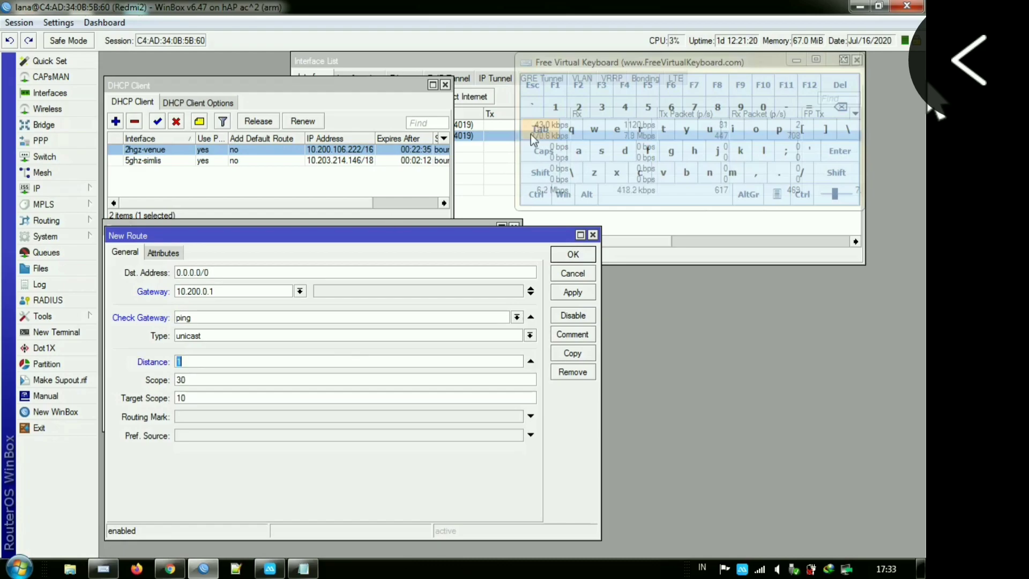
left_click(576, 111)
- Assign the routing mark simles to the 10.200.0.1 route and save it
left_click(280, 417)
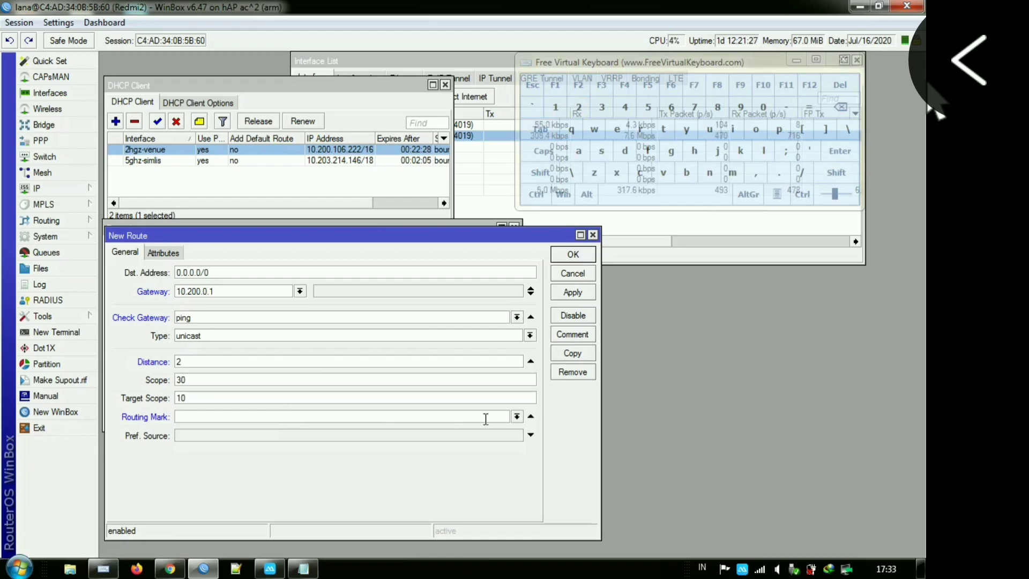
left_click(516, 416)
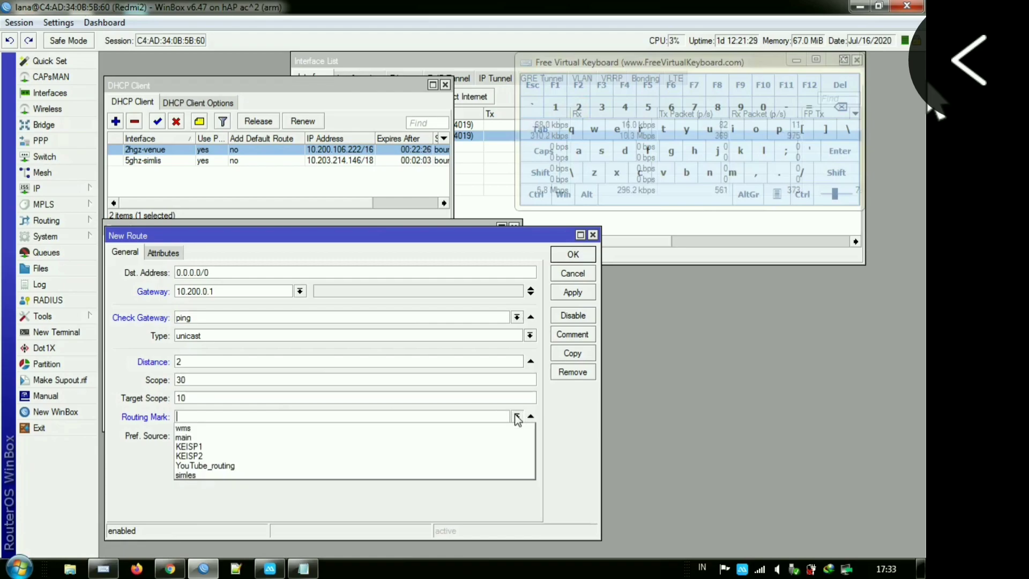
left_click(494, 476)
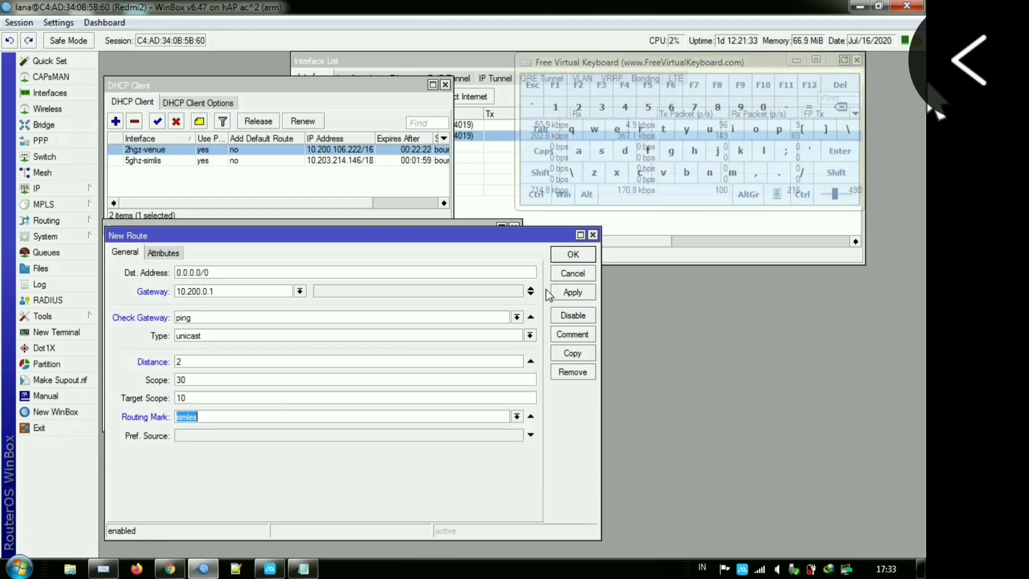
left_click(579, 293)
left_click(573, 255)
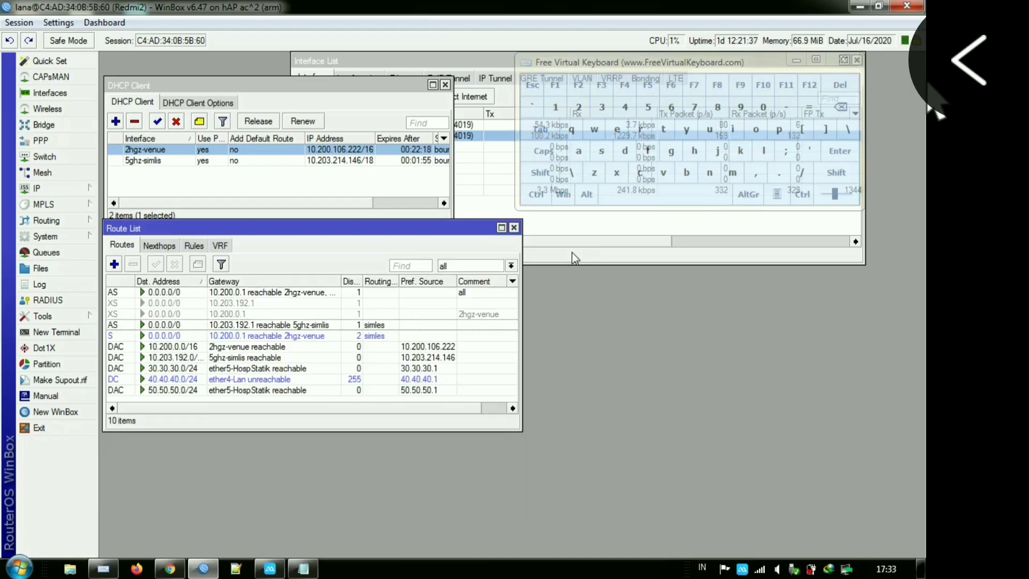
- Hide the virtual keyboard, compare the two simles-marked routes in the route list and close the list
left_click_drag(471, 232, 471, 176)
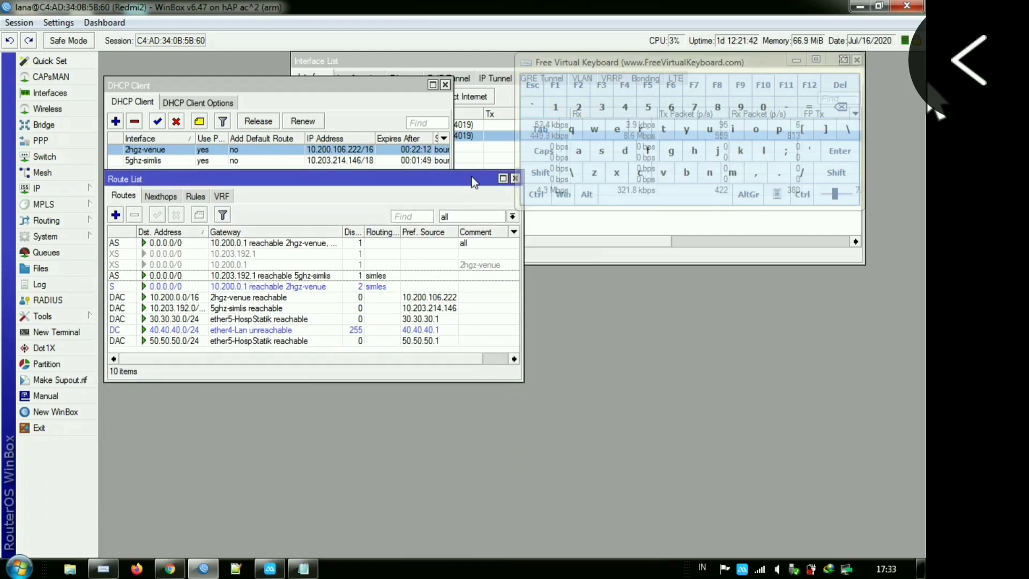
left_click(796, 60)
left_click(336, 285)
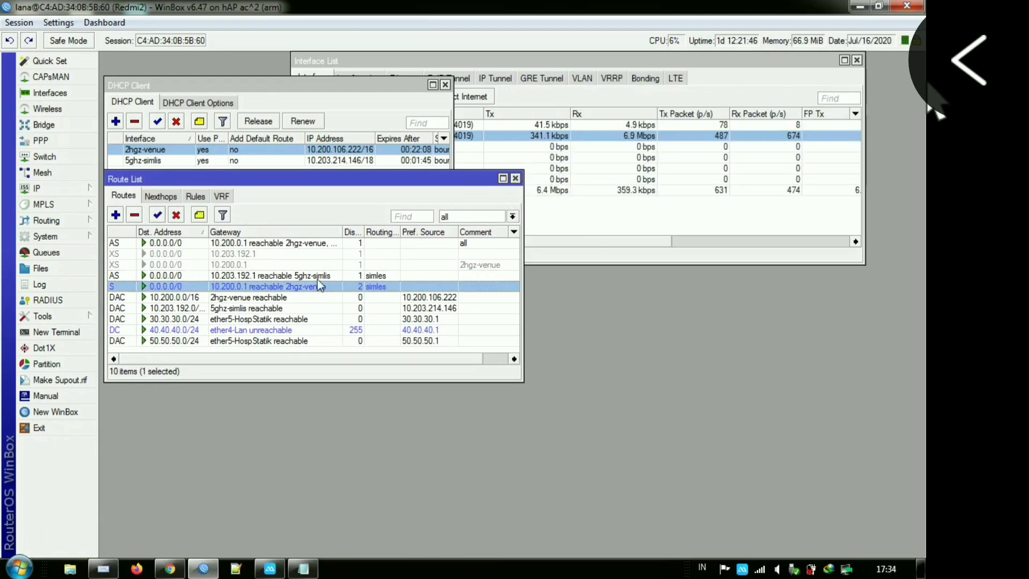
left_click(315, 277)
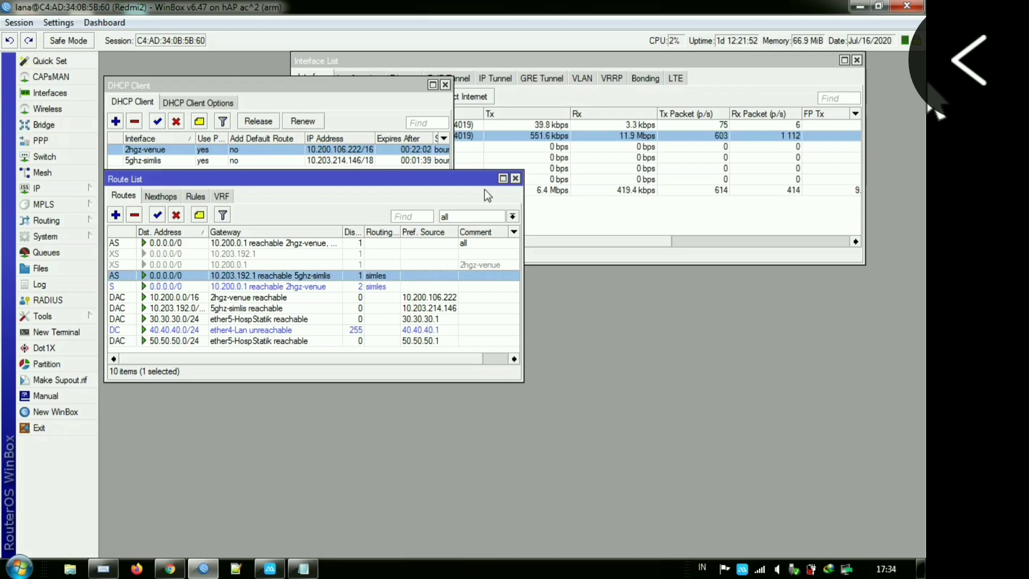
left_click(515, 178)
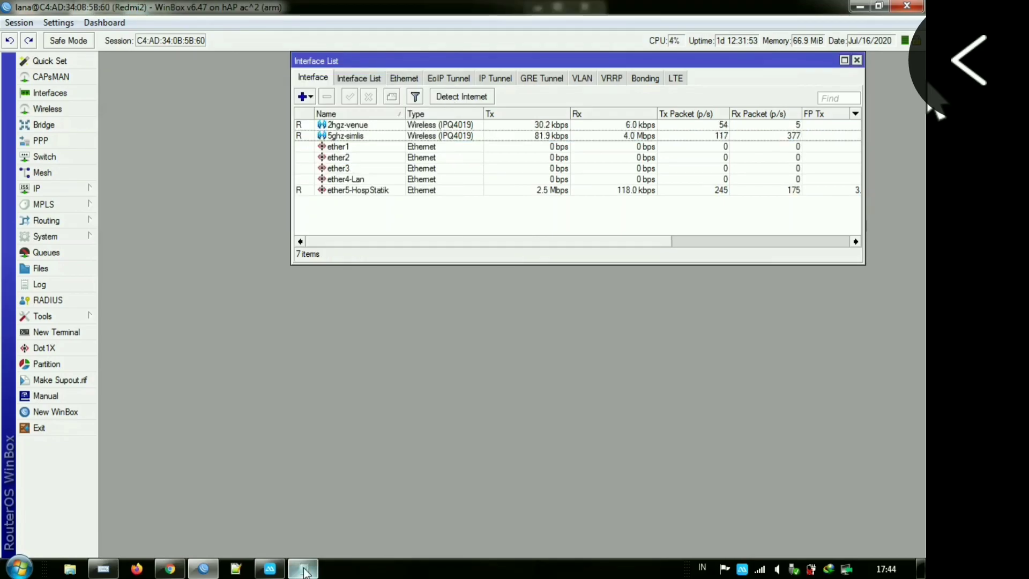
- Switch to 2isp.txt in Notepad and copy the whole /queue tree section, through the last "a. umum" entry
mouse_move(304, 571)
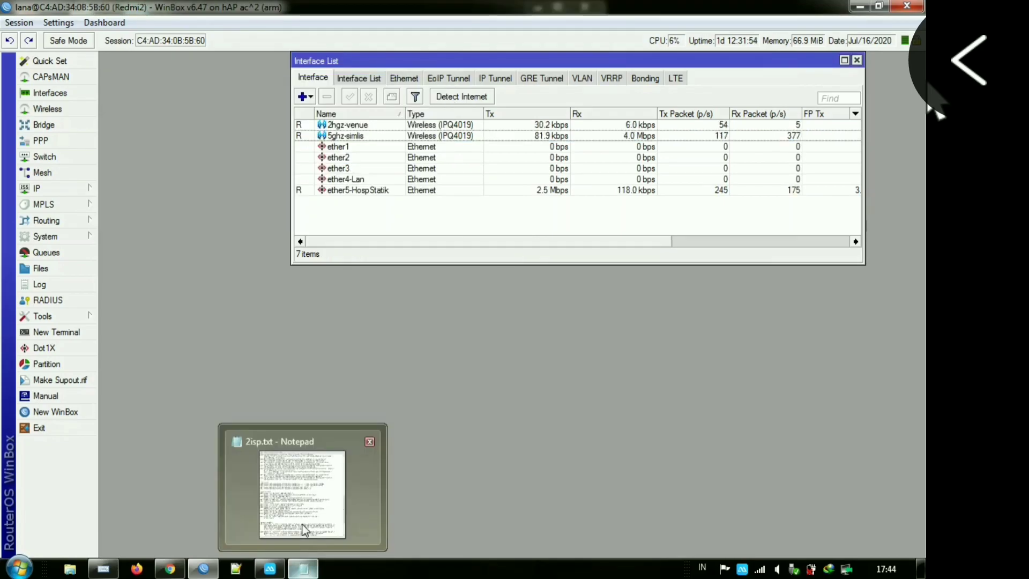
left_click(305, 530)
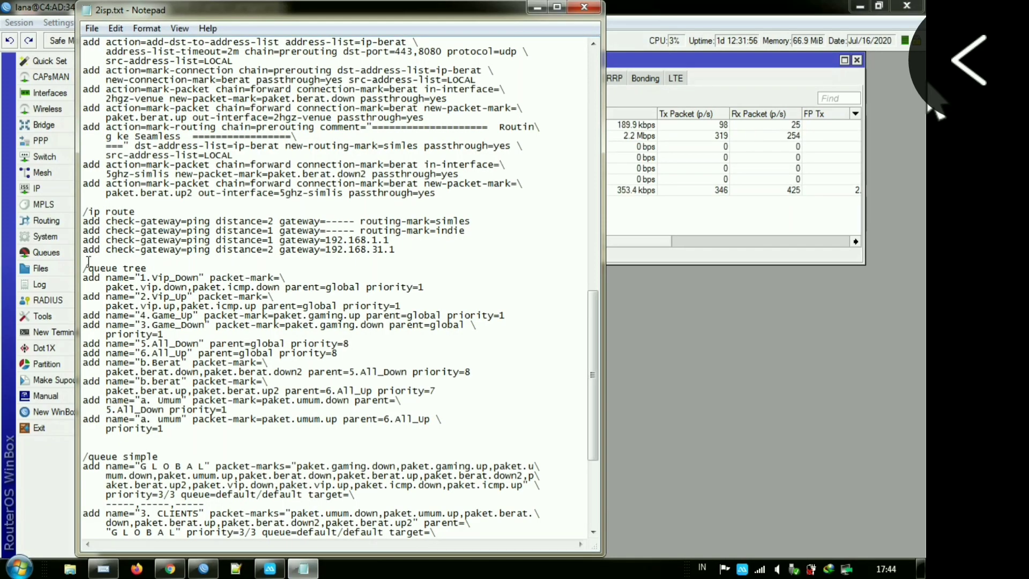
left_click_drag(84, 266, 76, 431)
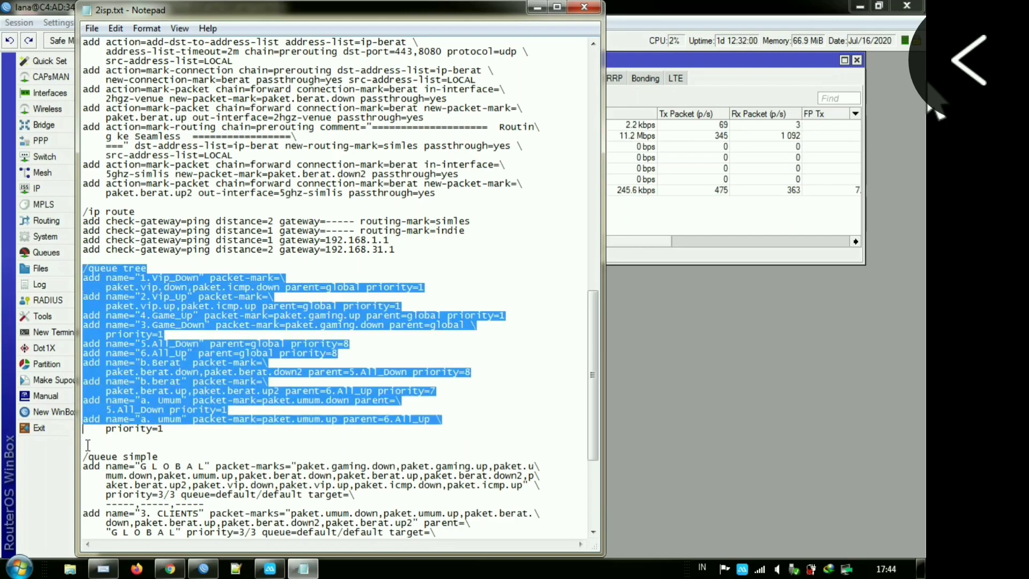
double_click(85, 439)
left_click_drag(85, 439, 95, 362)
left_click_drag(84, 438, 84, 267)
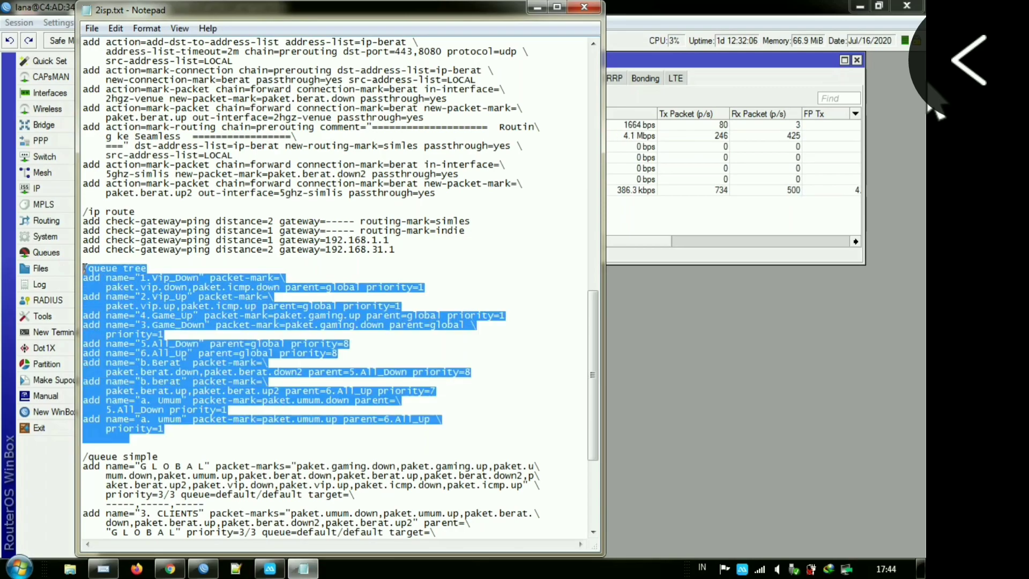
right_click(84, 268)
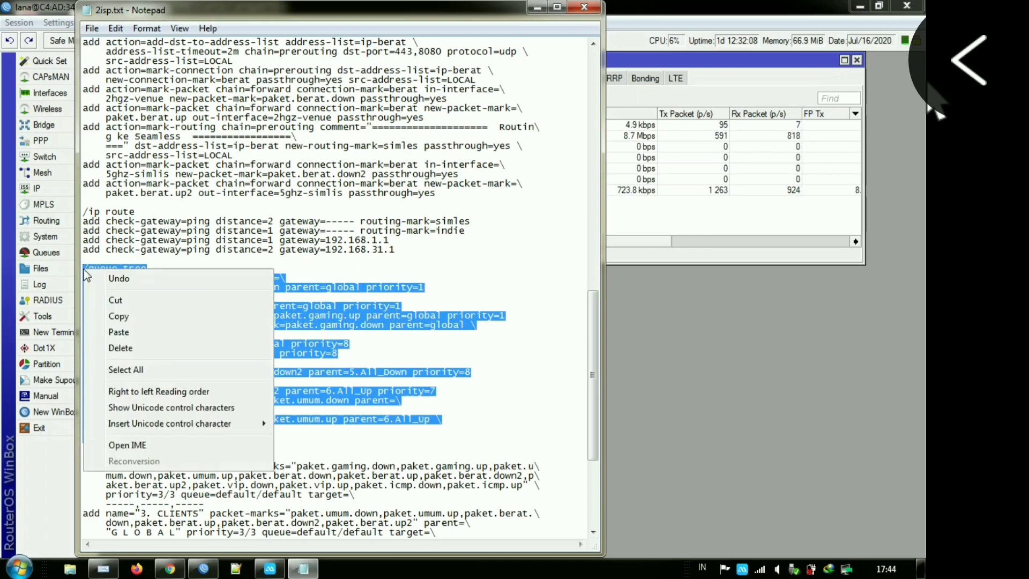
left_click(112, 316)
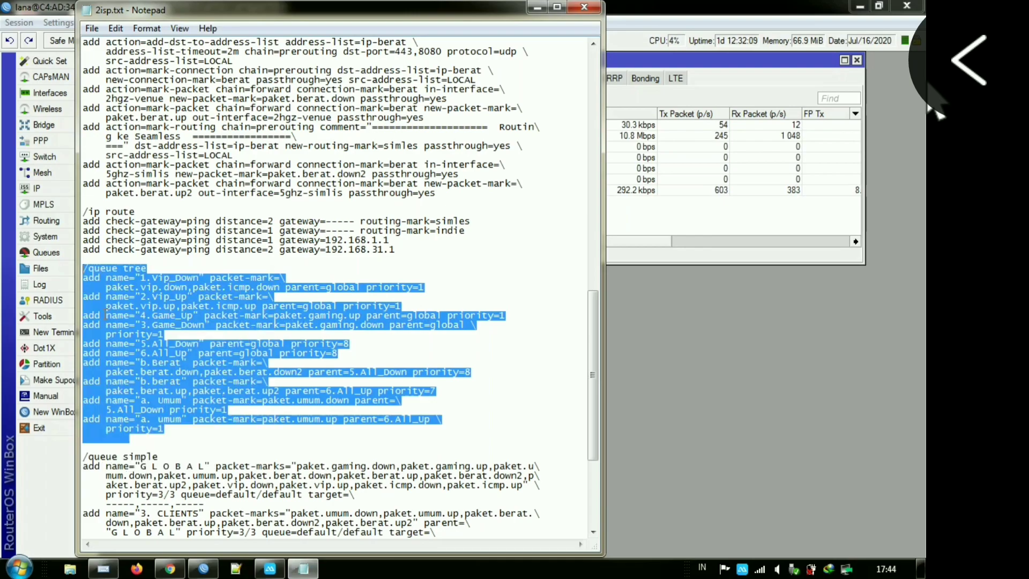
- Back in WinBox, show the queue tree, run the copied /queue tree commands in a new terminal and close the terminal
left_click(616, 222)
left_click(88, 250)
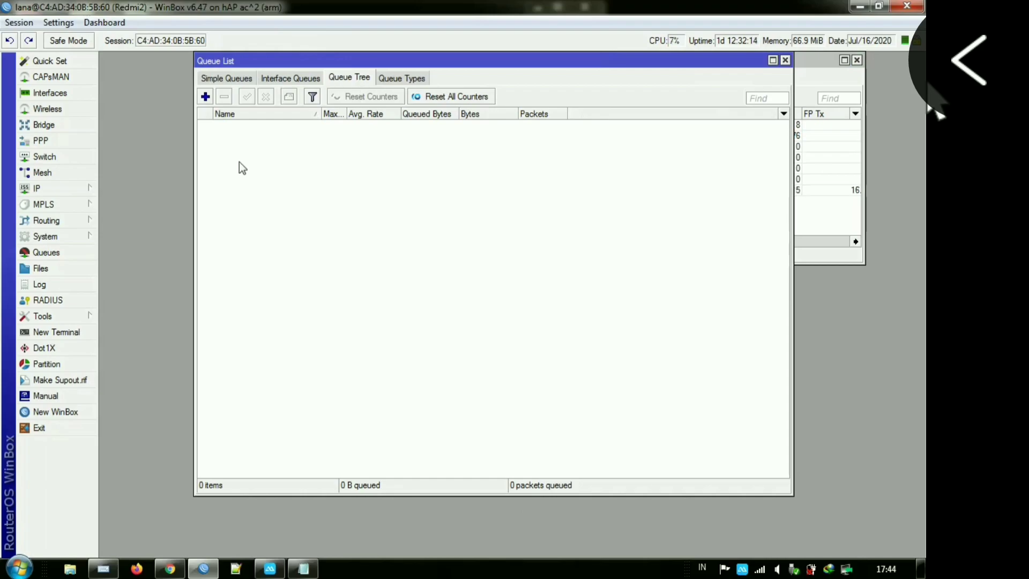
left_click(79, 329)
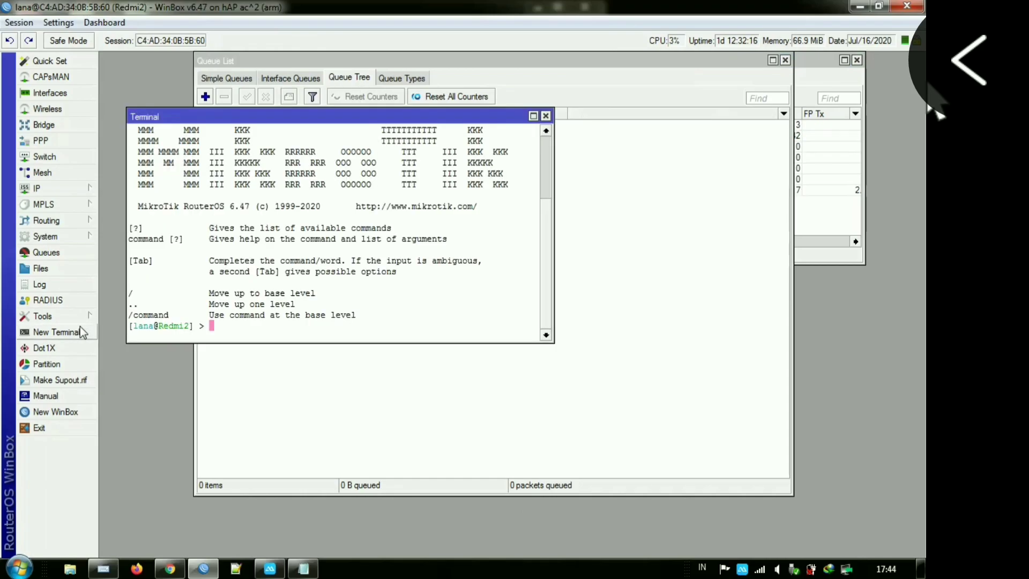
right_click(230, 334)
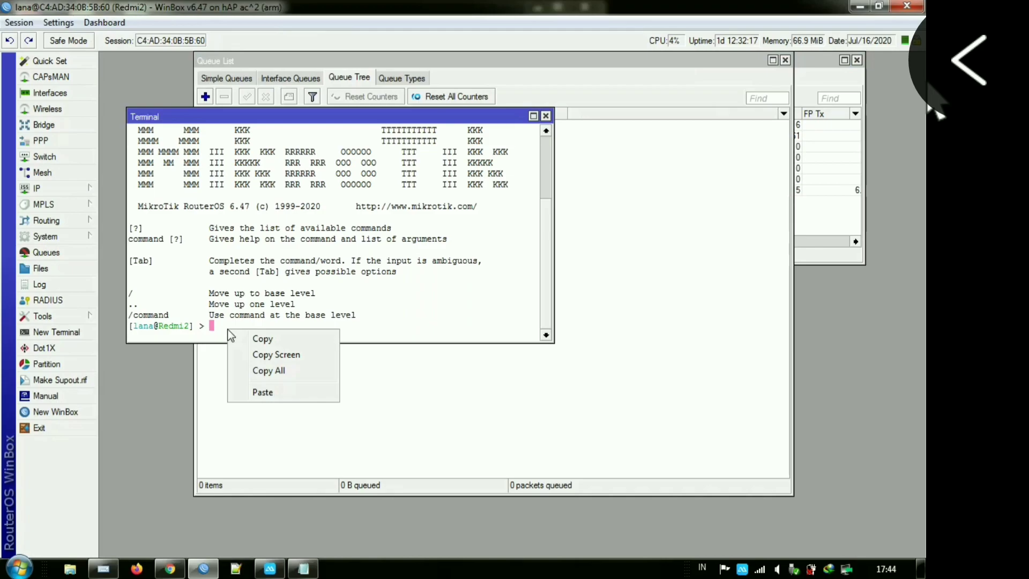
left_click(257, 390)
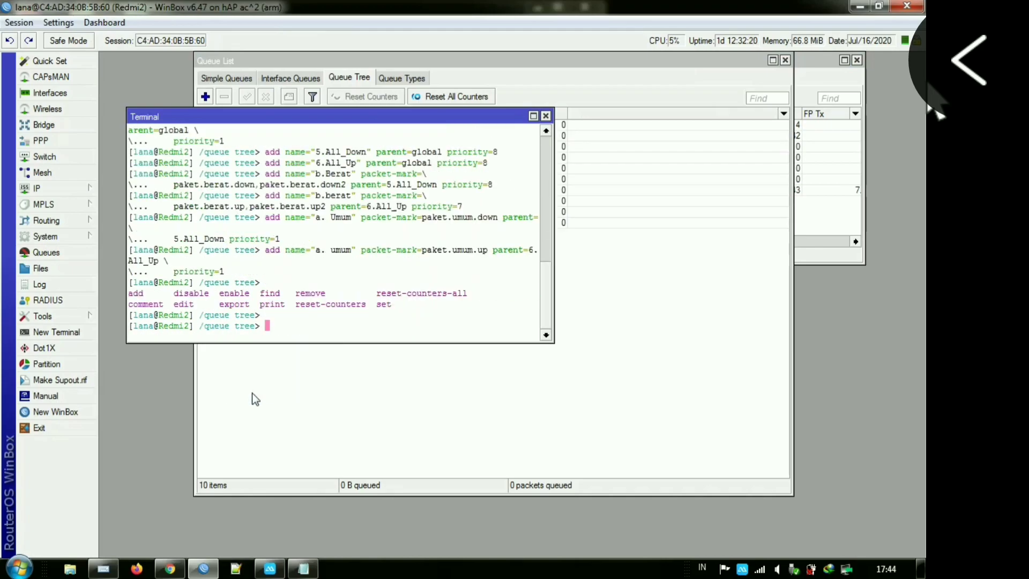
left_click(545, 116)
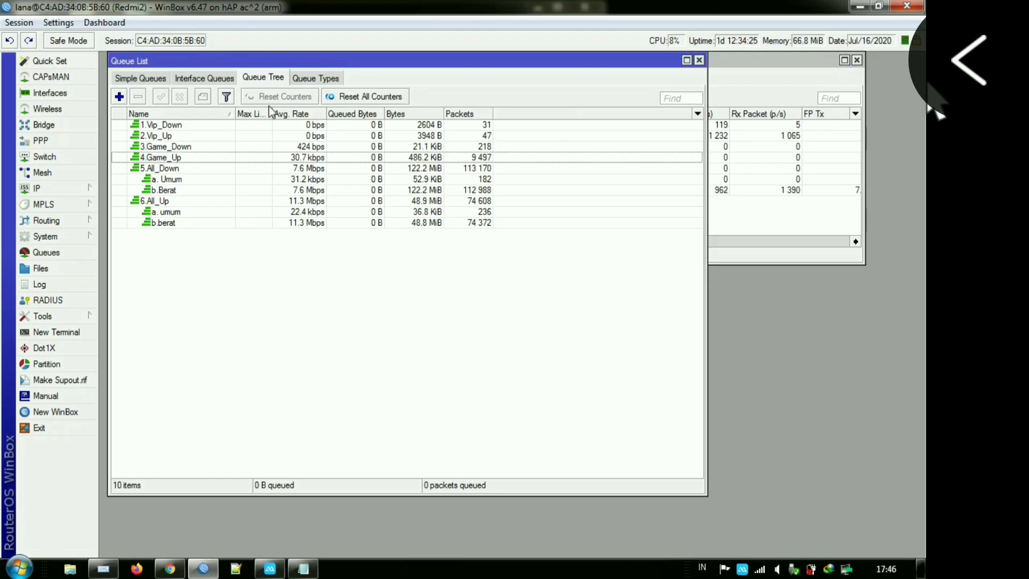
- Bring up the virtual keyboard and set the 5.All_Down queue's max limit to 30M
left_click(204, 169)
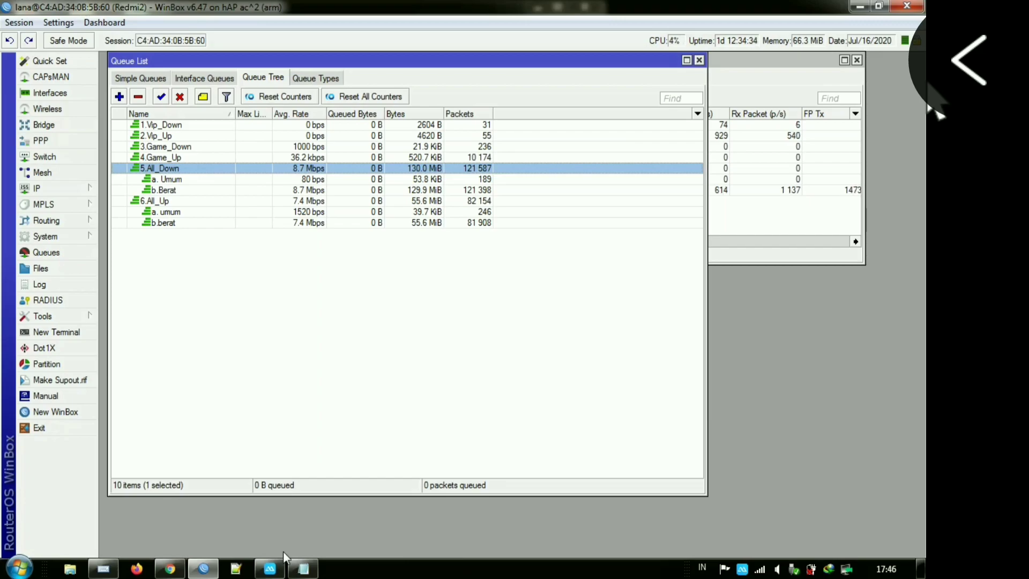
mouse_move(110, 571)
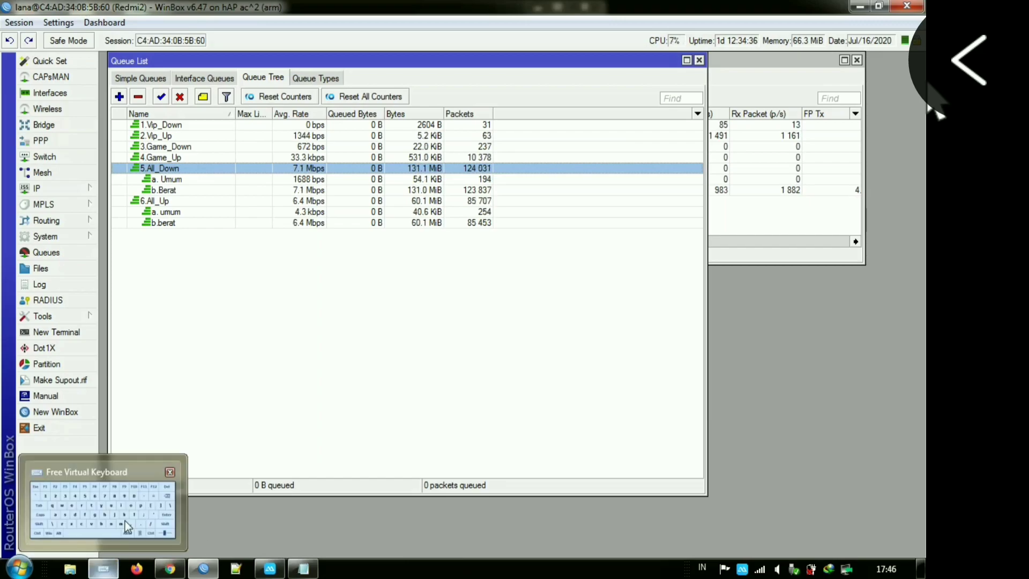
left_click(124, 521)
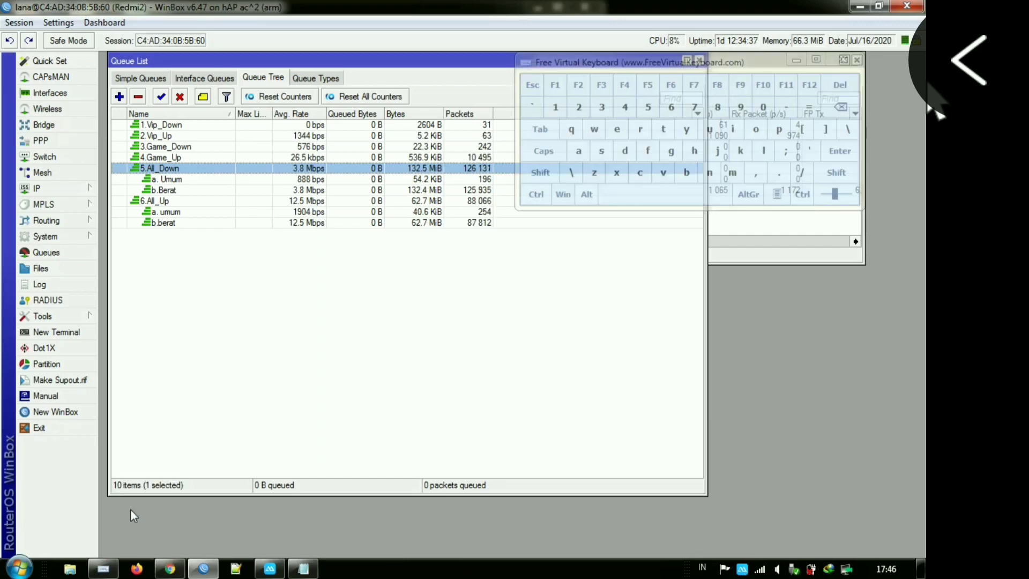
double_click(182, 171)
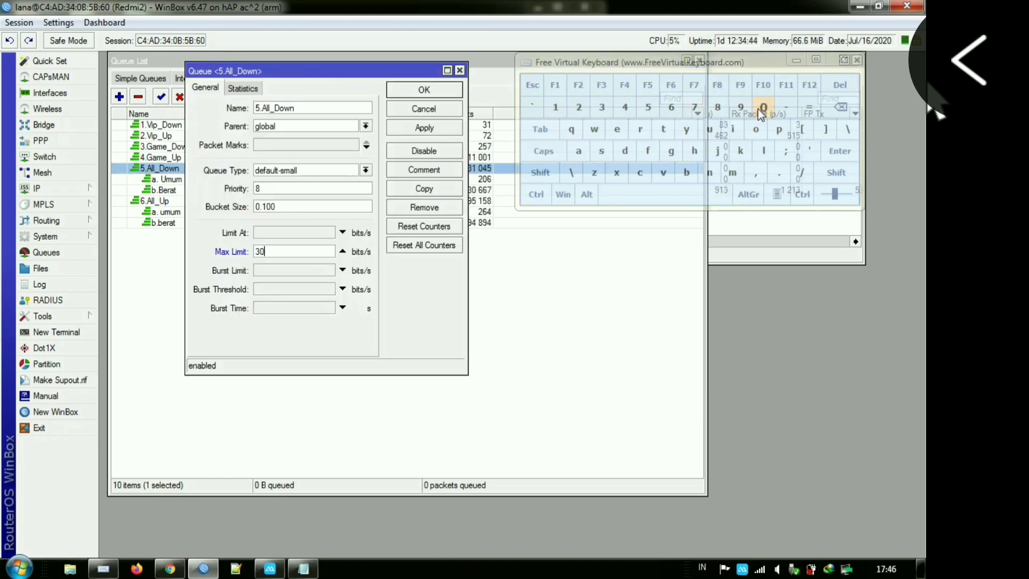
left_click(554, 151)
left_click(732, 172)
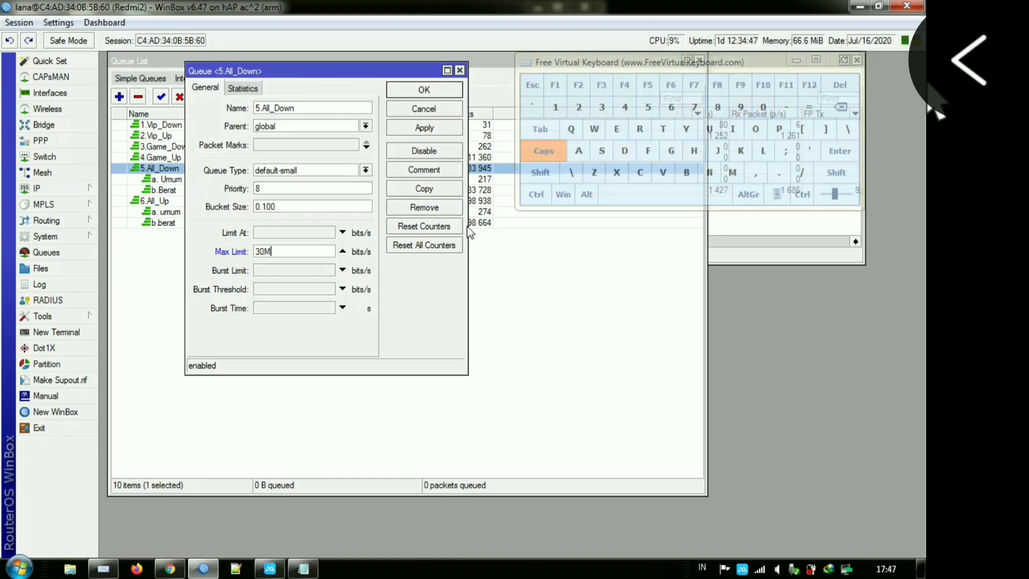
- Copy the 30M max limit value and save the 5.All_Down queue
left_click_drag(274, 253, 239, 259)
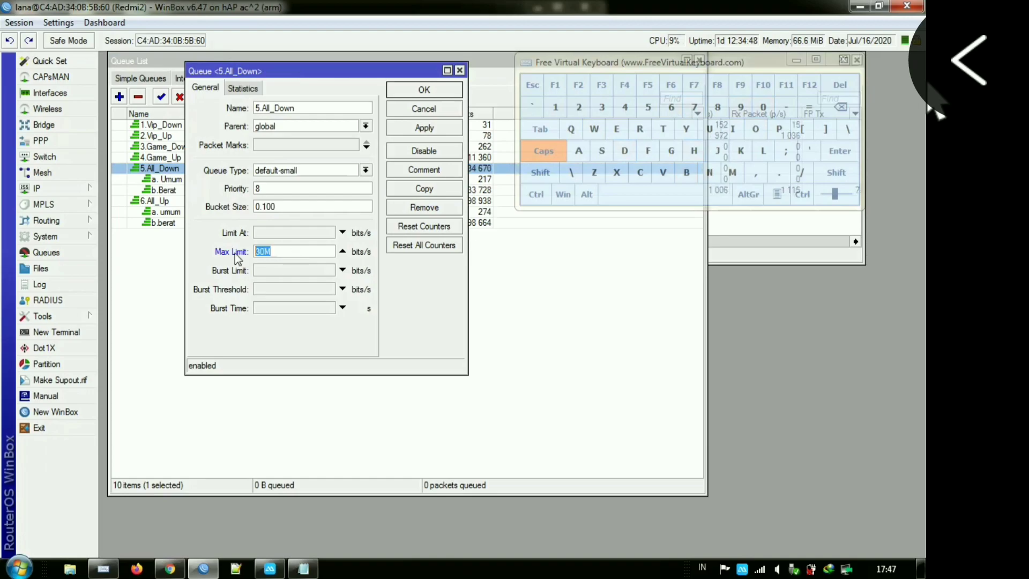
right_click(263, 253)
left_click(281, 280)
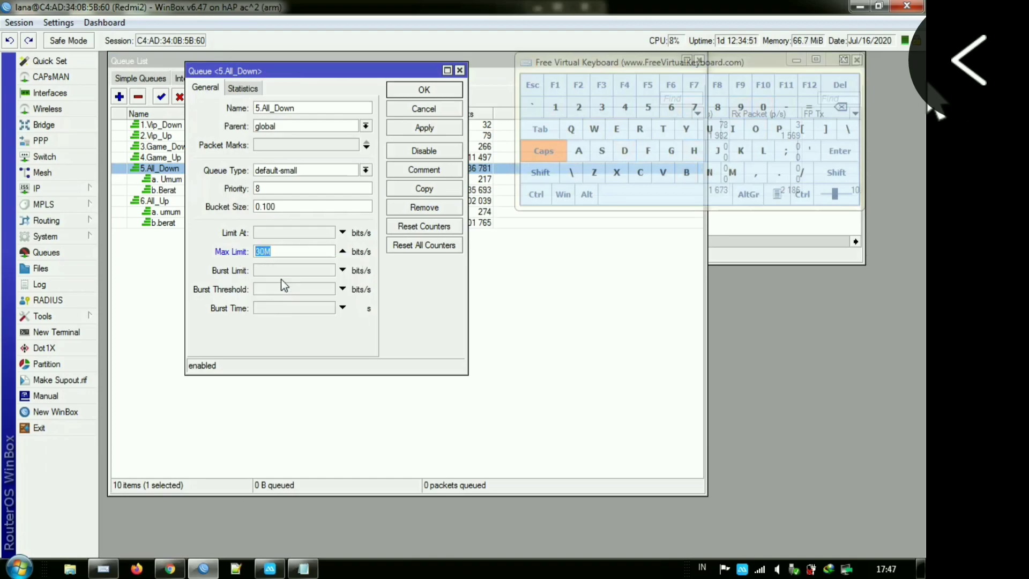
left_click(407, 95)
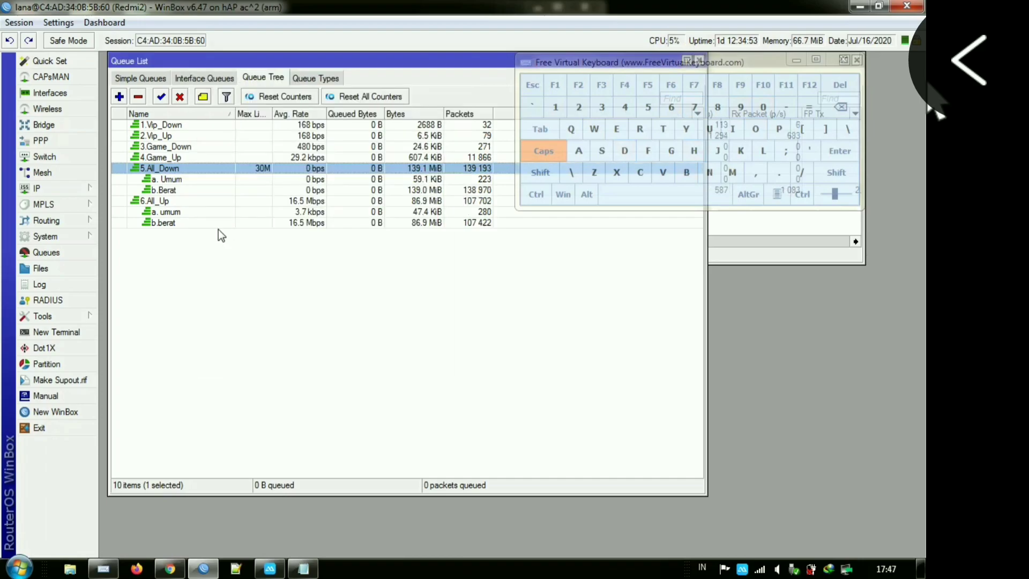
- Set the max limit of the 6.All_Up queue to 30M and minimize the virtual keyboard
left_click(181, 202)
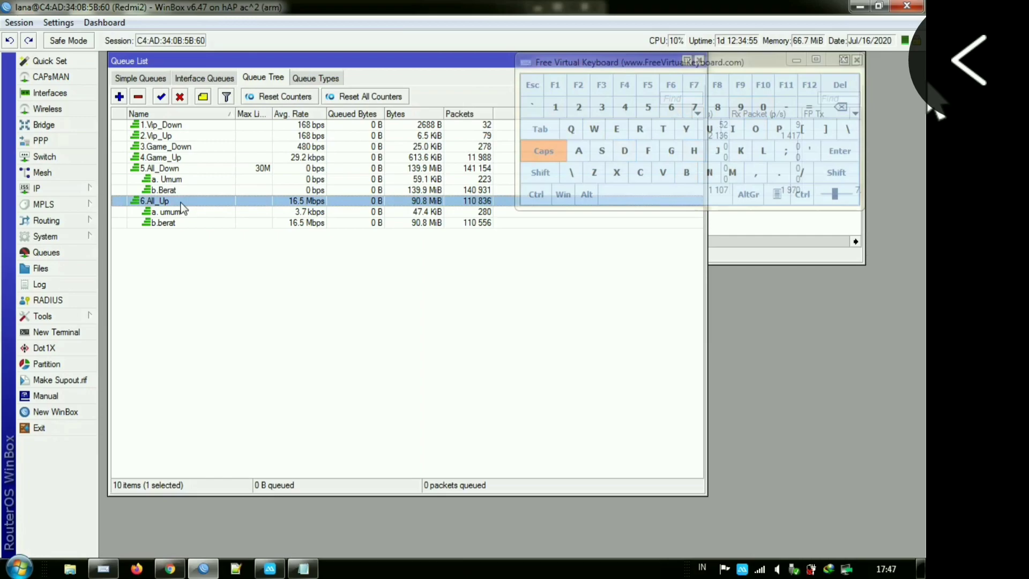
double_click(181, 203)
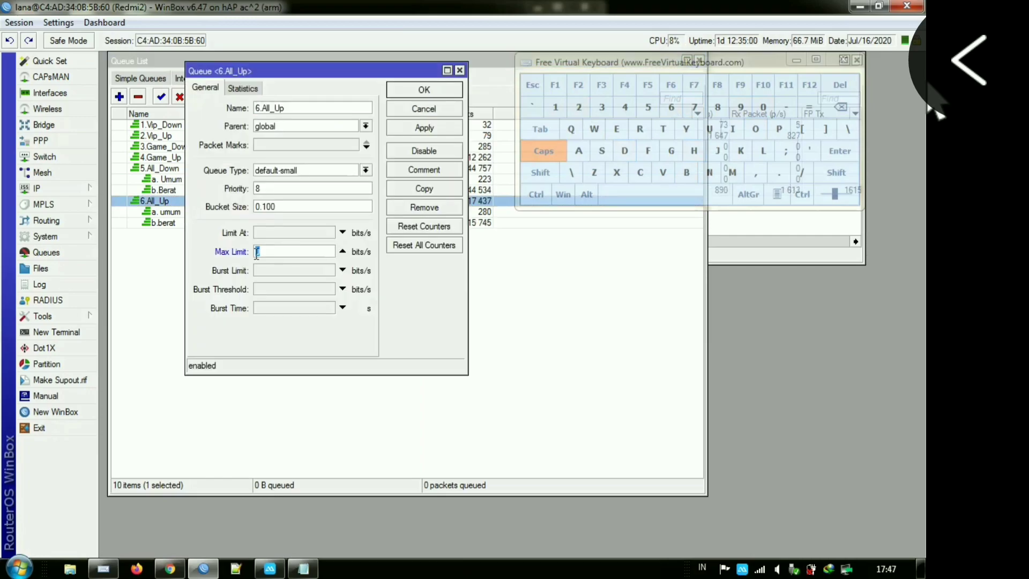
type("30M")
left_click(423, 89)
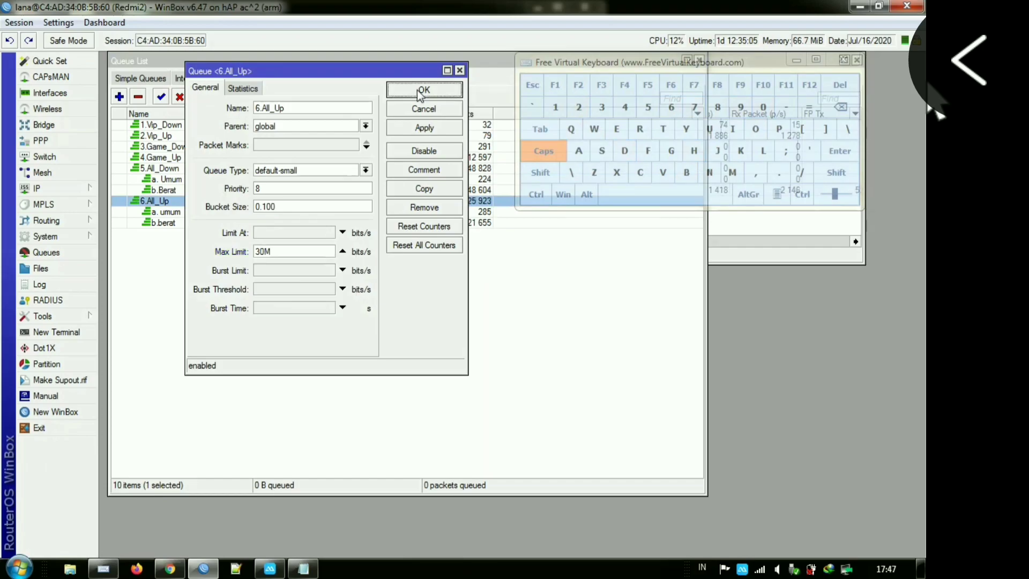
left_click(204, 294)
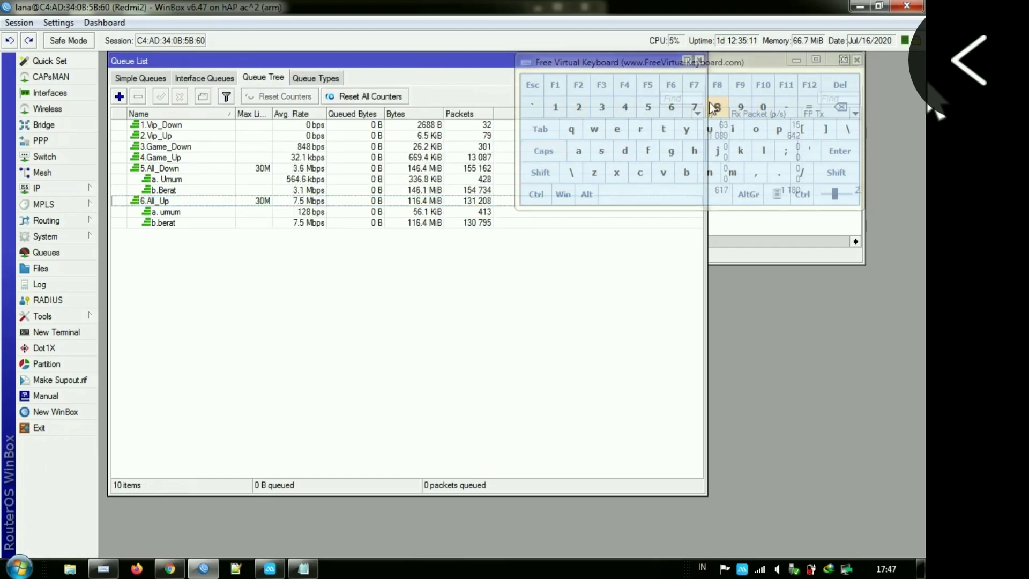
left_click(796, 61)
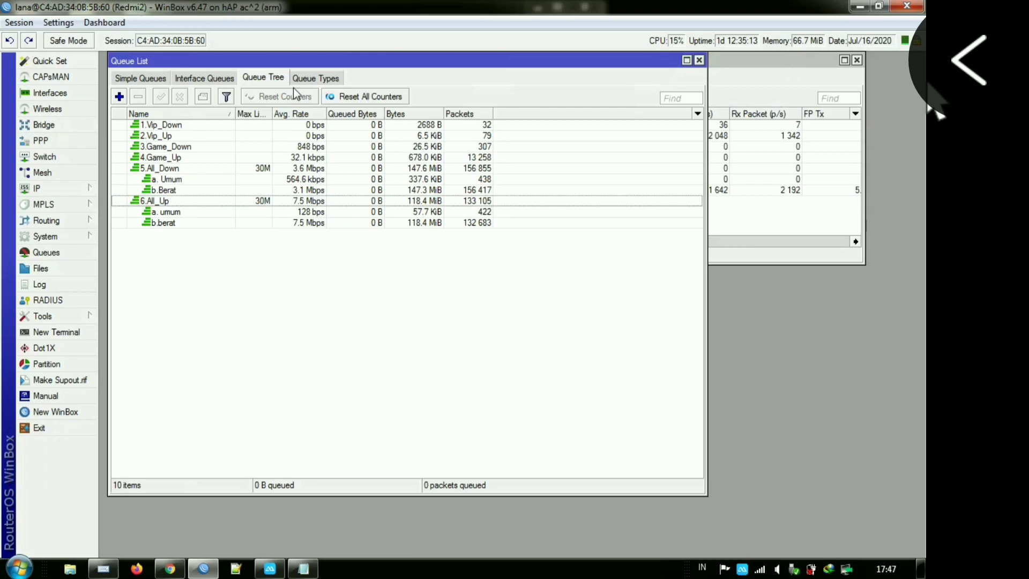
- Remove the 3. CLIENTS, HotSpot Clien and Rumahan Clien parent queues and all dynamic hotspot queues from the simple queues, keeping the individual static client queues
left_click(160, 80)
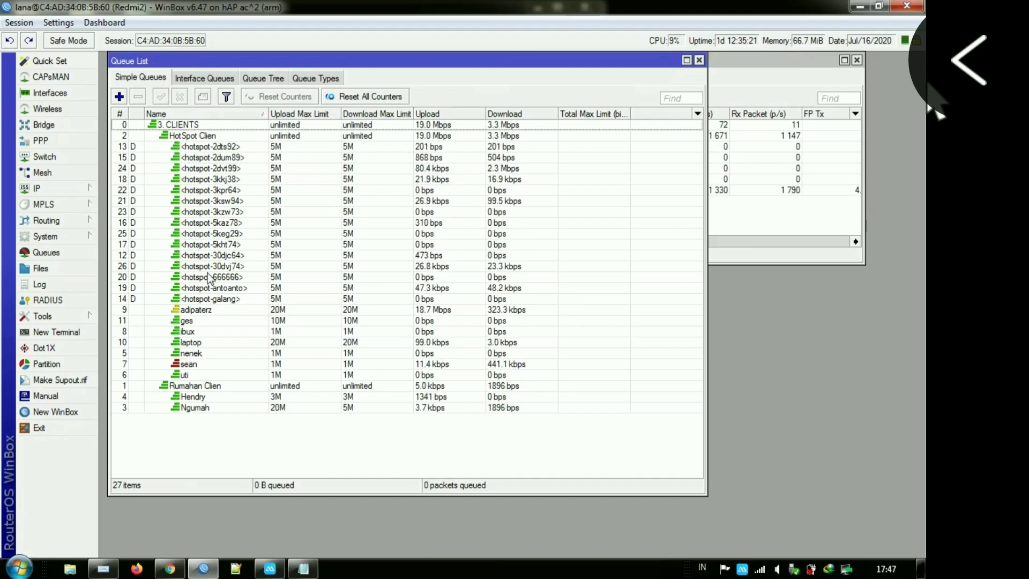
left_click(187, 137)
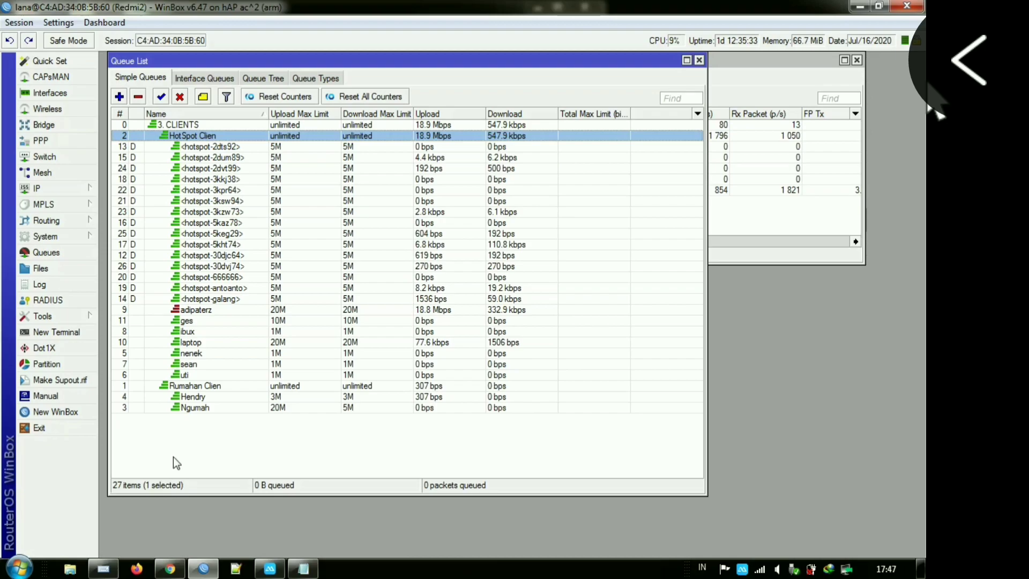
mouse_move(115, 572)
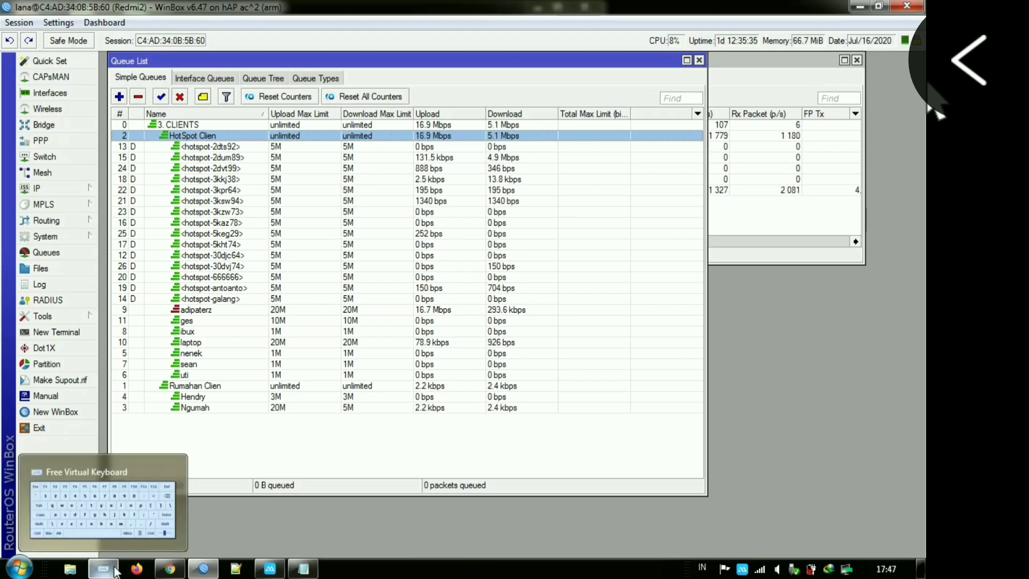
left_click(121, 508)
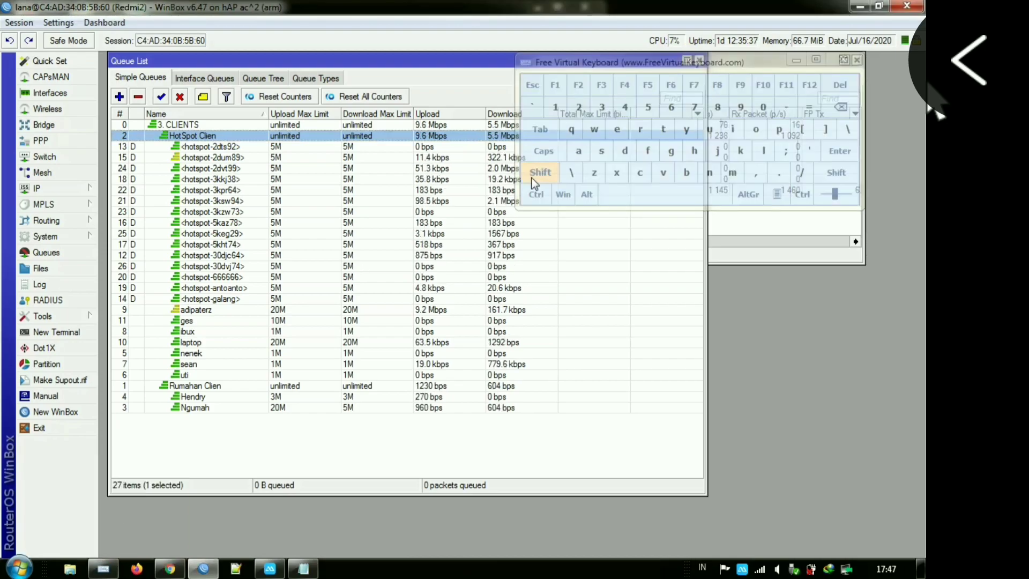
left_click(534, 195)
left_click(578, 150)
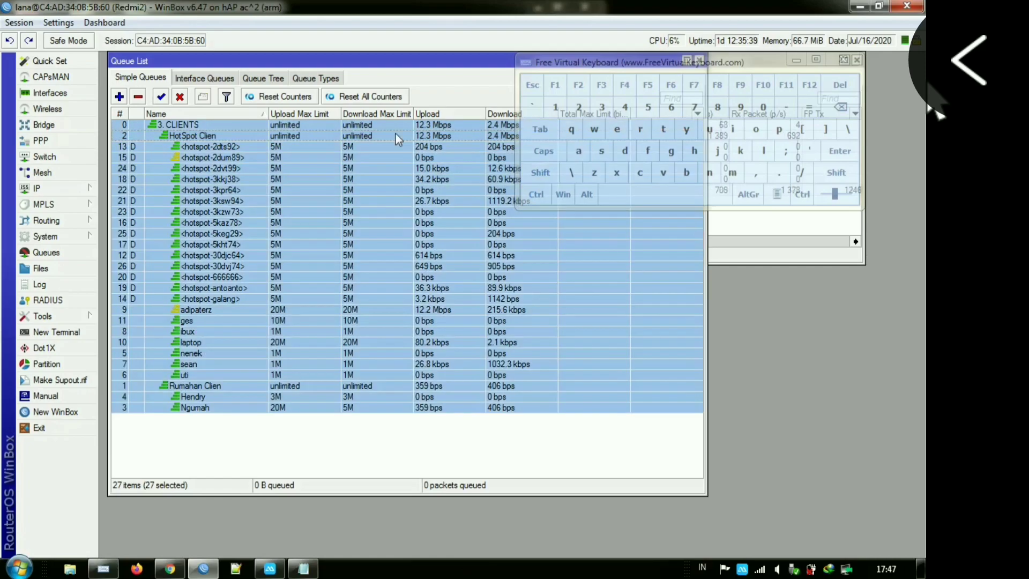
left_click(524, 194)
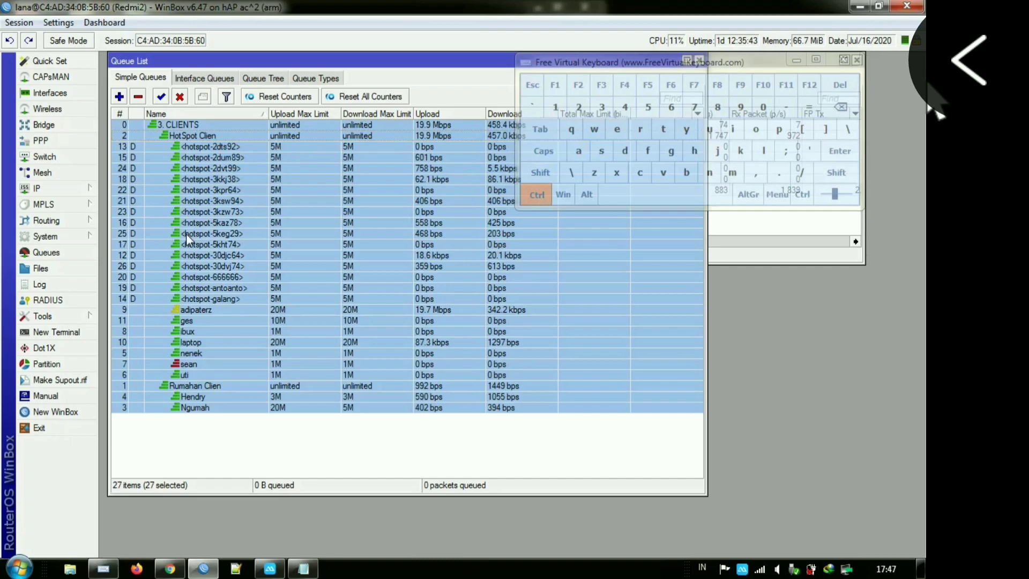
left_click(195, 312, "ctrl")
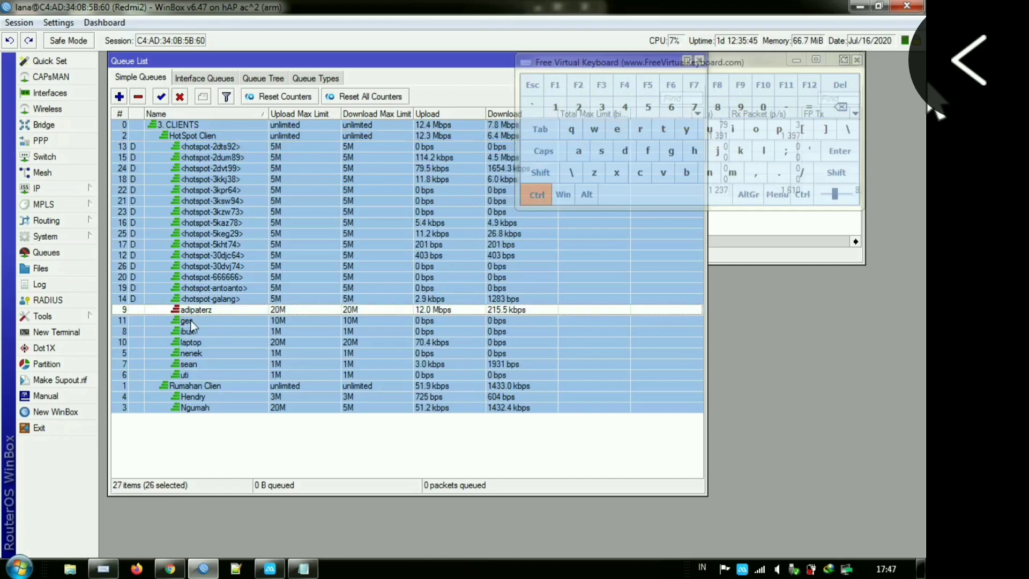
left_click(191, 321, "ctrl")
left_click(190, 331, "ctrl")
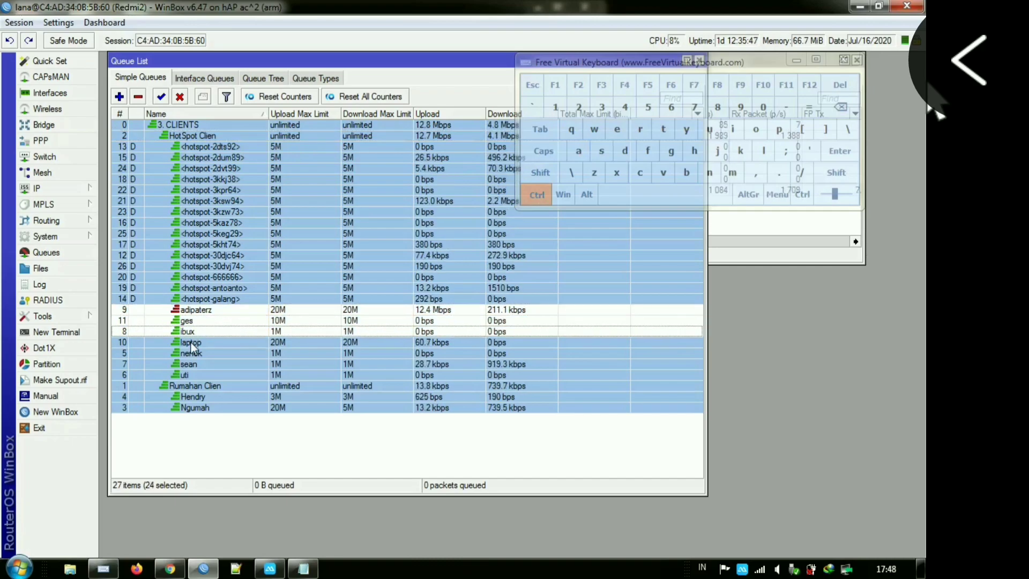
left_click(191, 343, "ctrl")
left_click(191, 353, "ctrl")
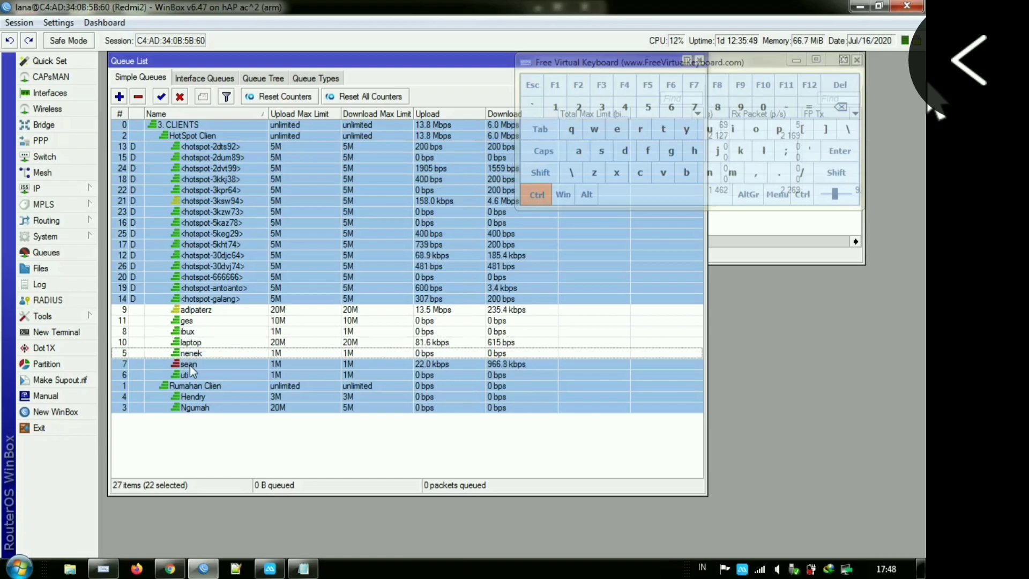
left_click(190, 365, "ctrl")
left_click(187, 374, "ctrl")
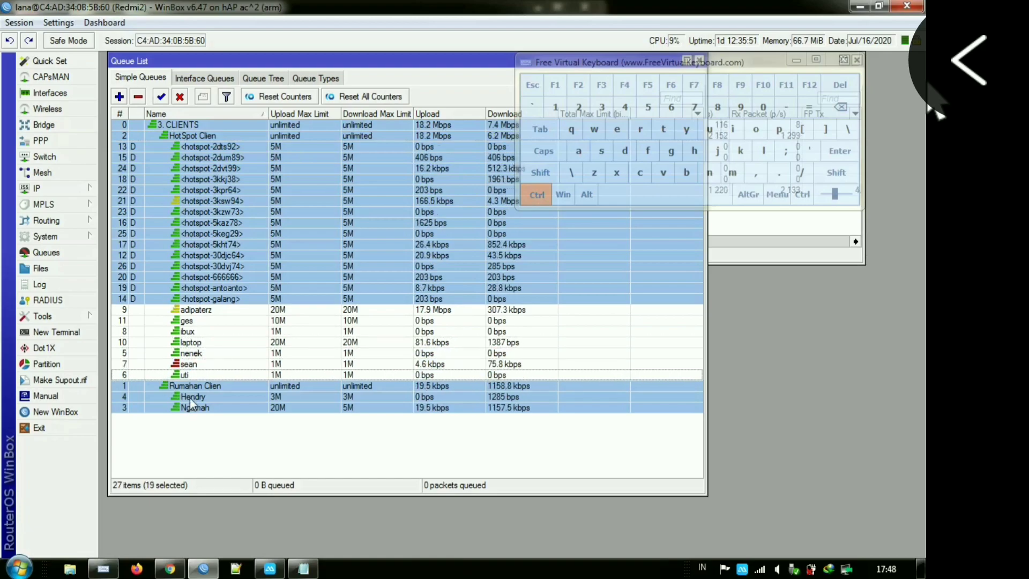
left_click(189, 397, "ctrl")
left_click(191, 409, "ctrl")
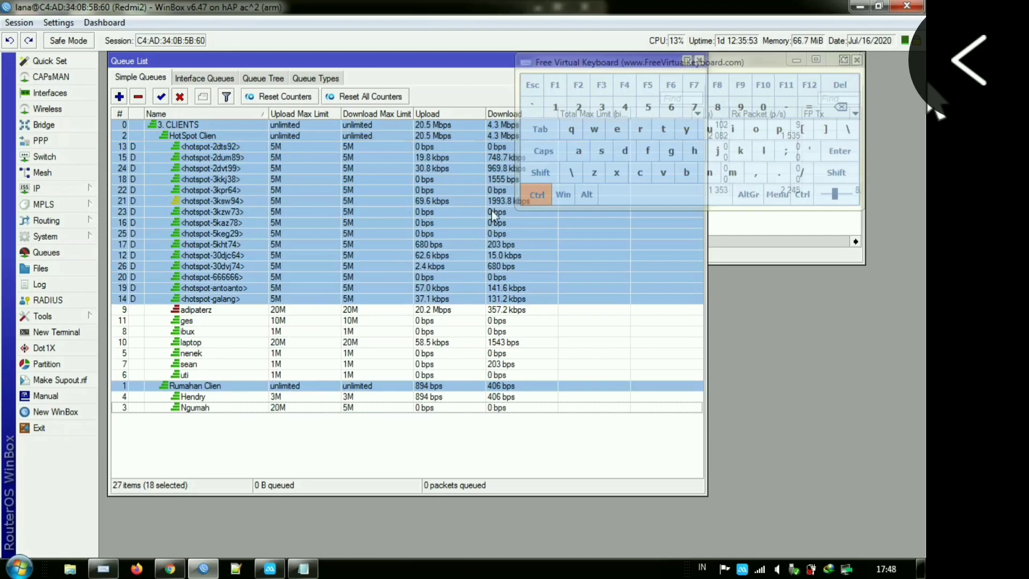
left_click(526, 195)
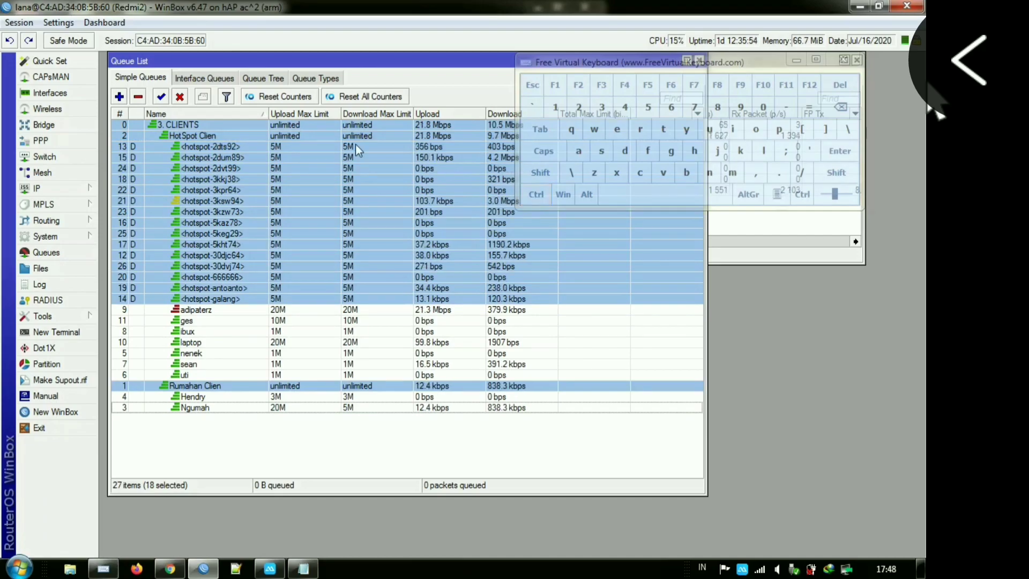
left_click(138, 97)
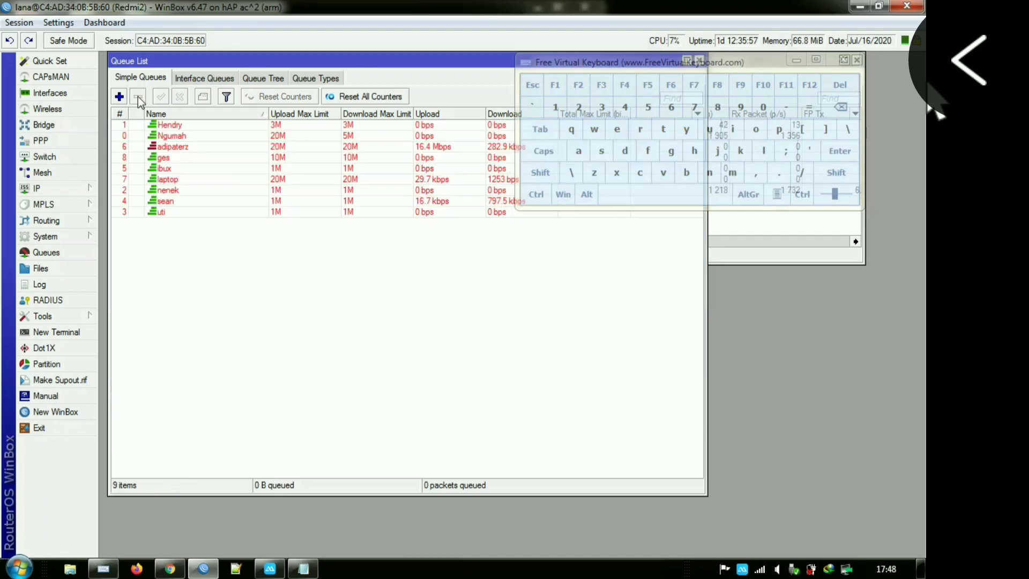
- Check the queue tree entries, return to the simple queues and minimize the virtual keyboard
left_click(264, 78)
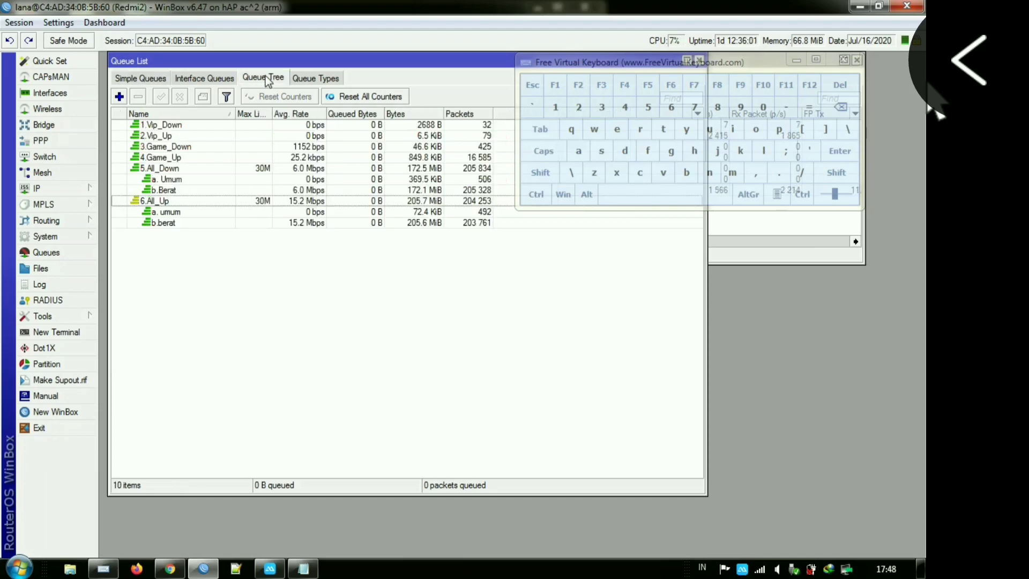
left_click(158, 79)
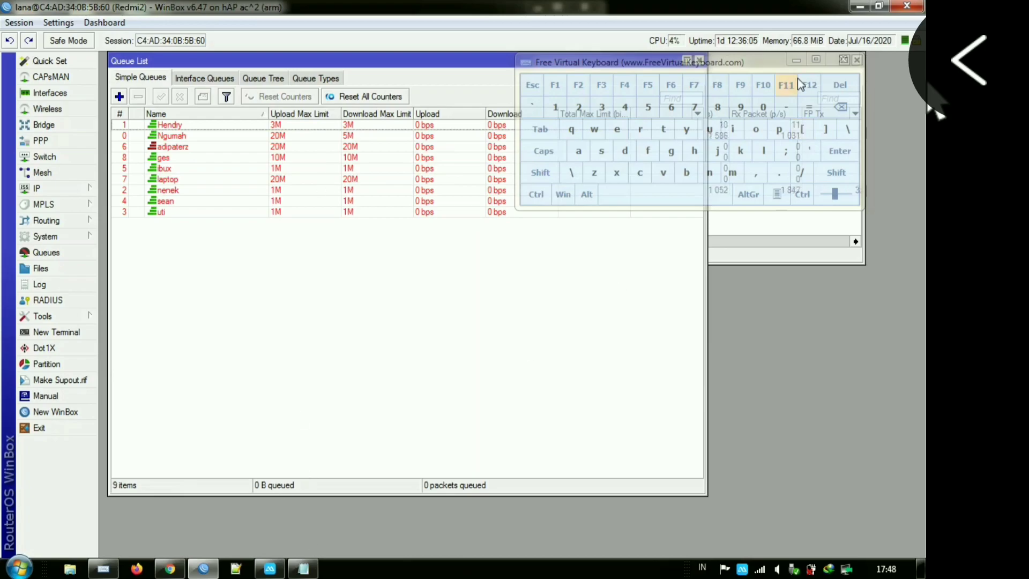
left_click(791, 57)
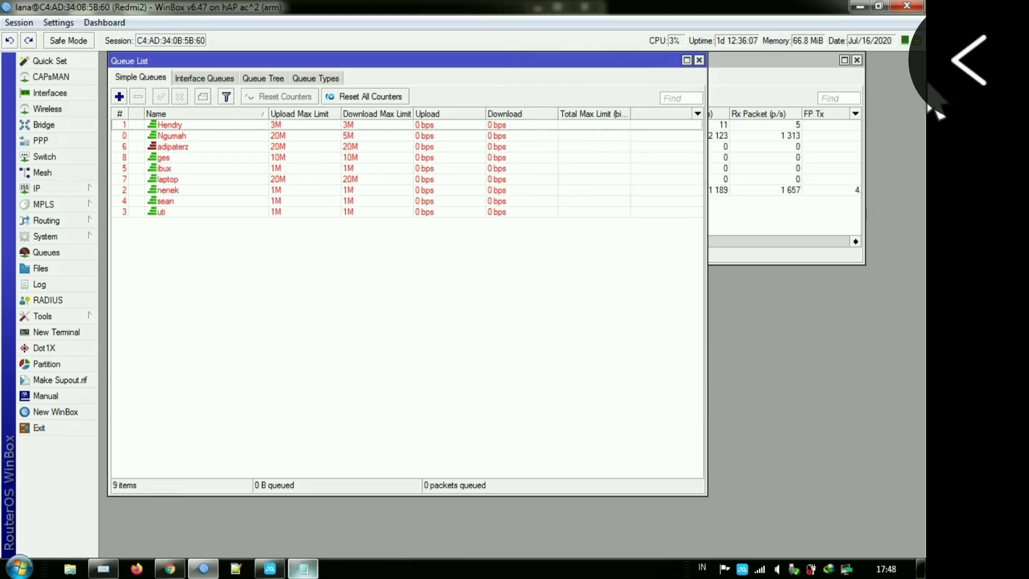
- Switch to 2isp.txt in Notepad and examine the /queue simple block and the target placeholders of its G L O B A L entry
mouse_move(303, 570)
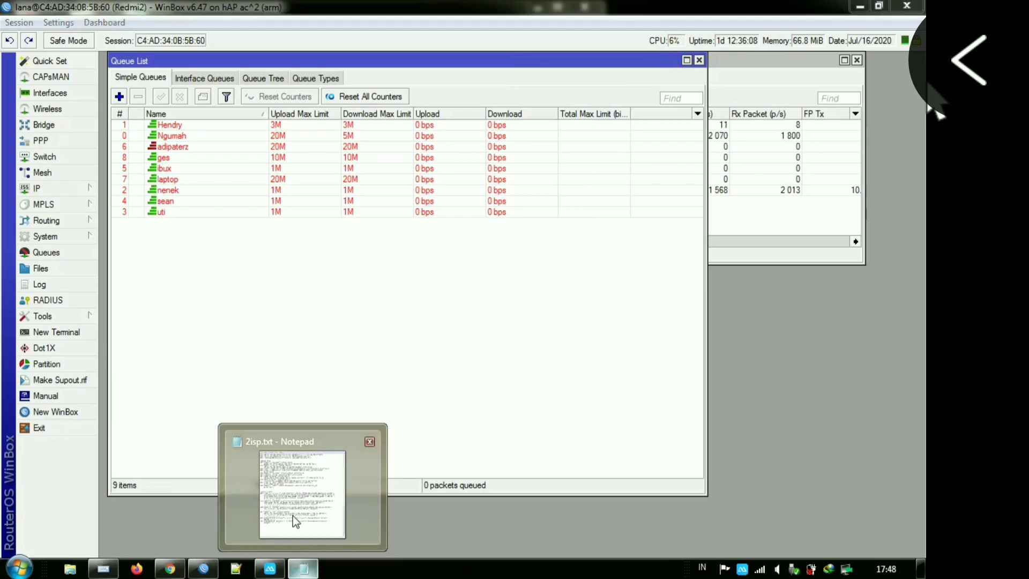
left_click(293, 515)
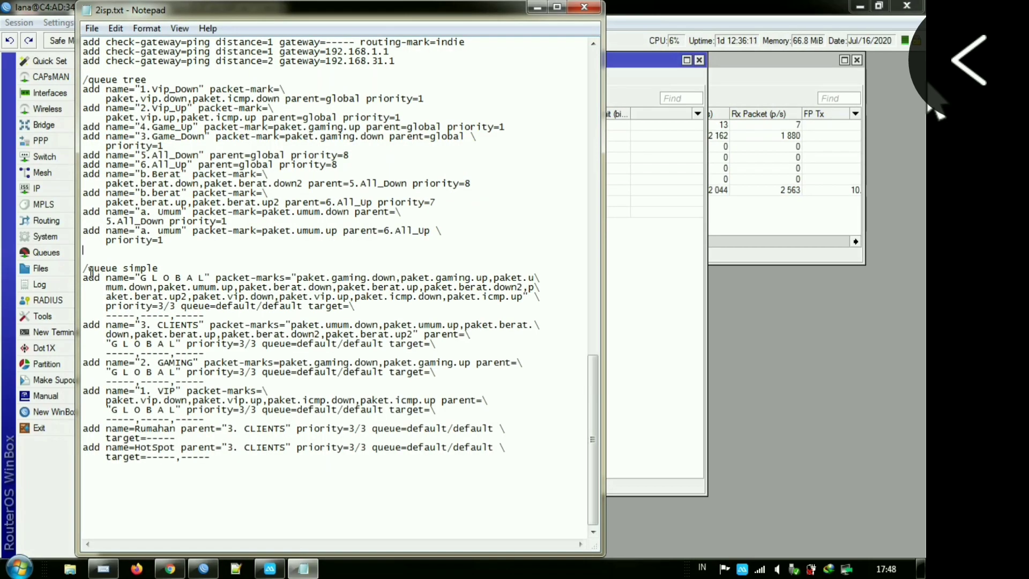
left_click_drag(84, 268, 86, 469)
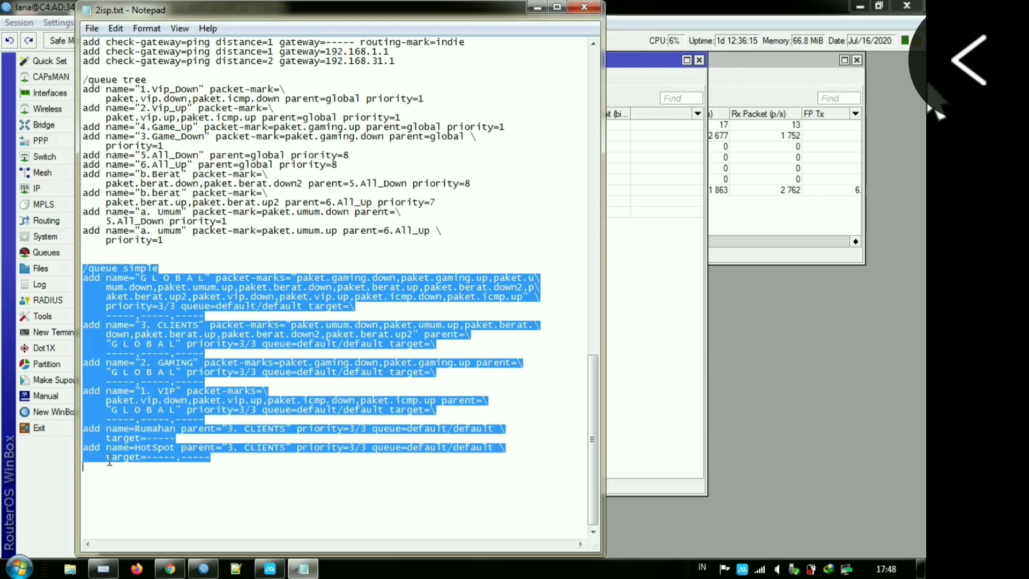
left_click(210, 318)
left_click_drag(107, 316, 236, 313)
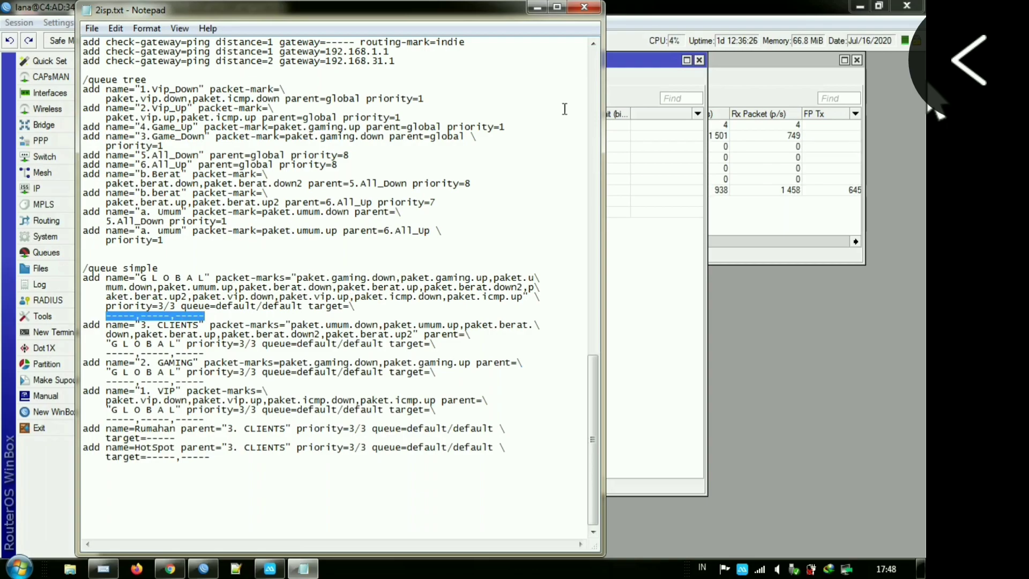
- Copy the address 30.30.30.0/24 from the /ip firewall address-list section at the start of 2isp.txt
left_click(592, 43)
left_click(593, 44)
left_click(592, 44)
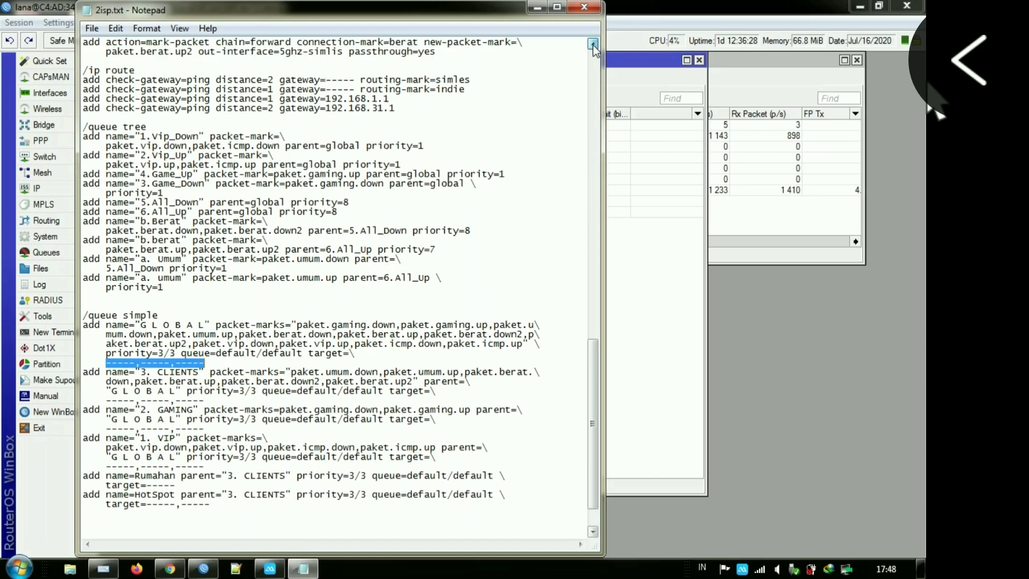
left_click(593, 44)
left_click(592, 44)
left_click(592, 52)
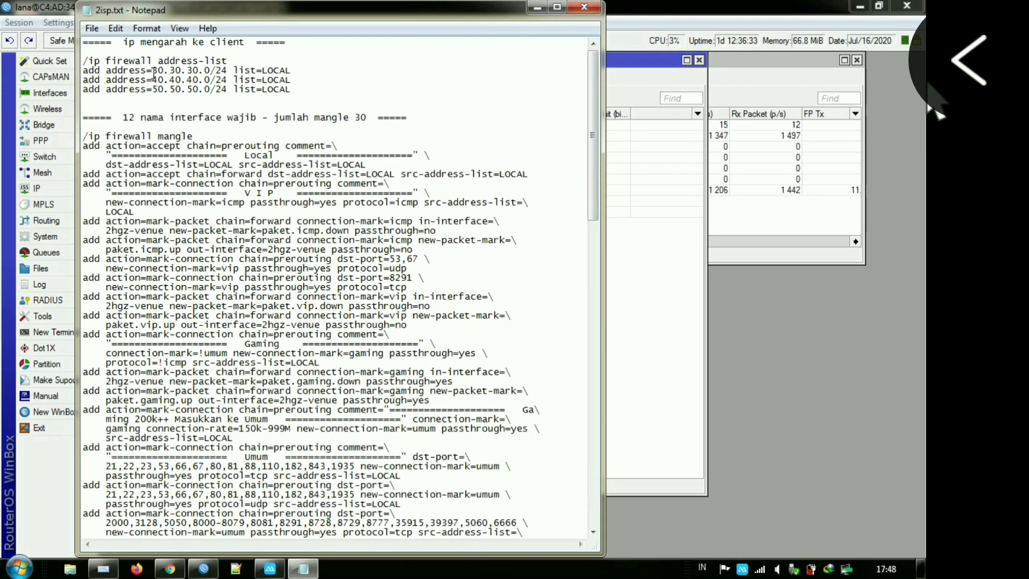
left_click_drag(152, 71, 227, 71)
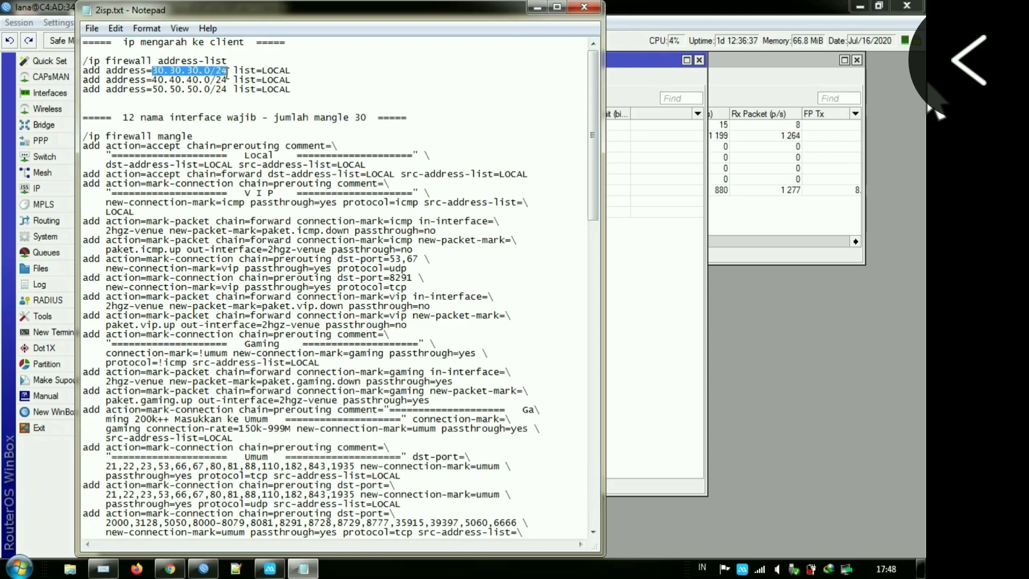
right_click(197, 71)
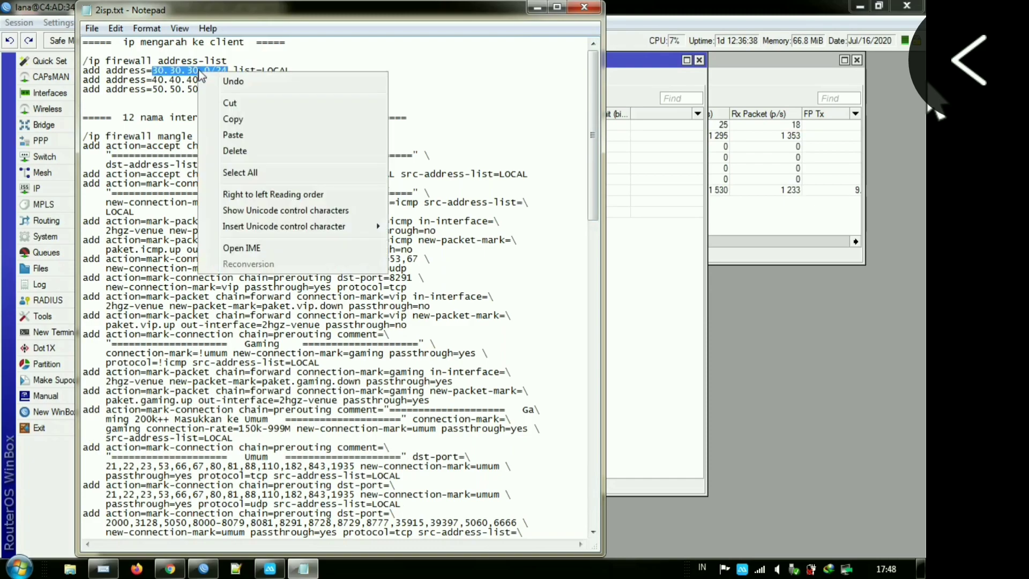
left_click(218, 120)
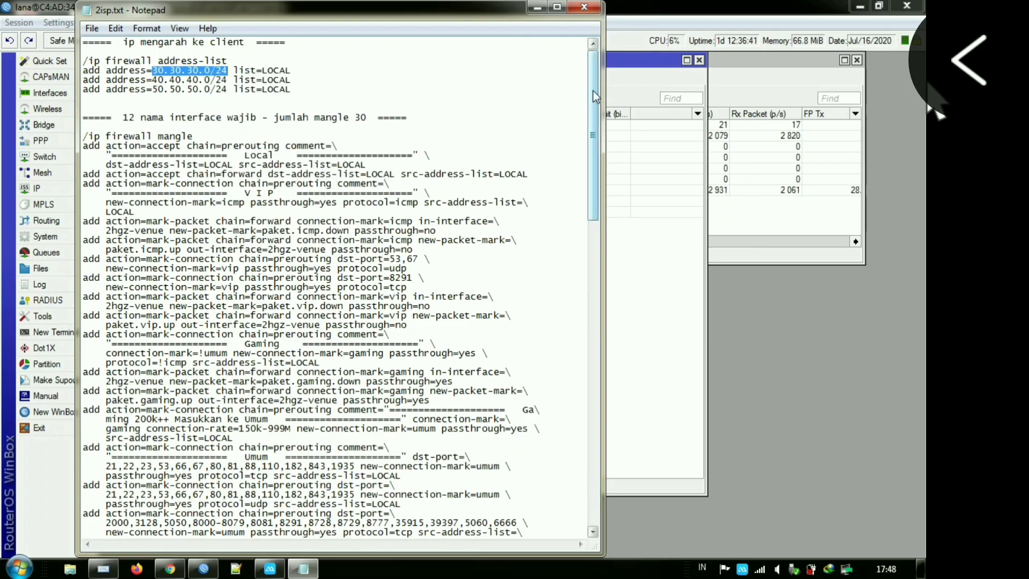
- Replace the first target placeholder of the G L O B A L simple queue entry with the copied address 30.30.30.0/24
left_click_drag(593, 96, 594, 318)
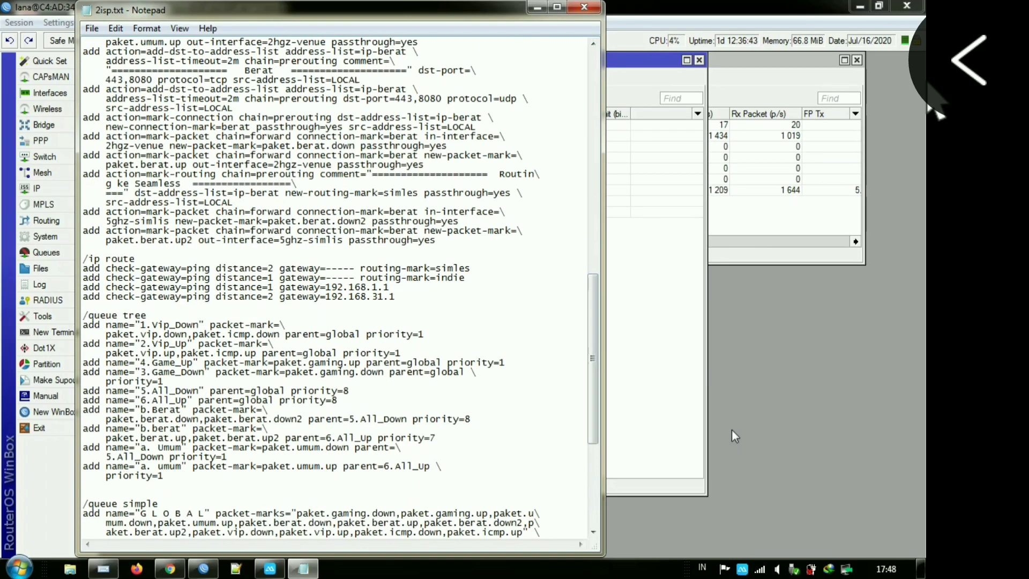
left_click(595, 512)
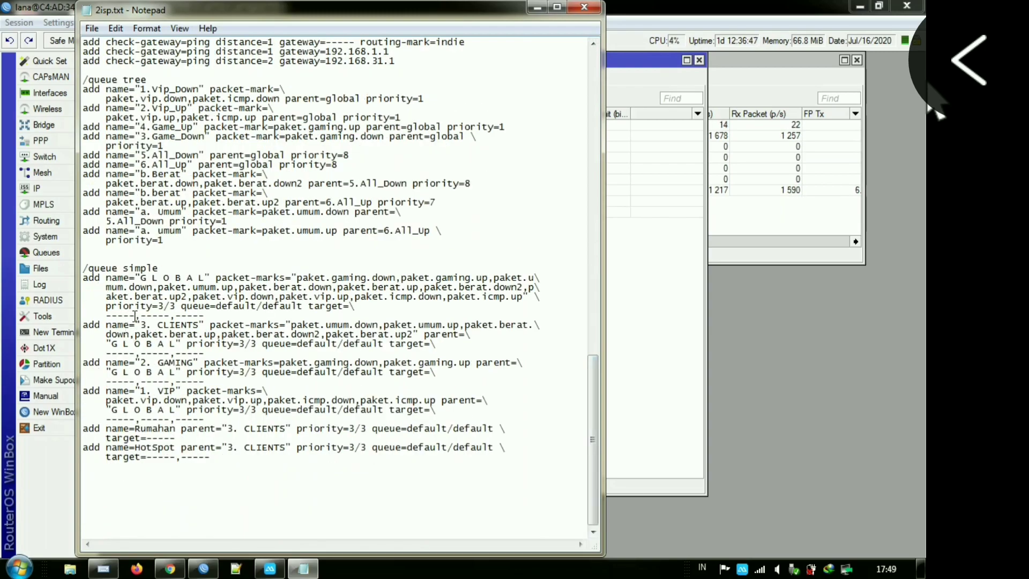
left_click_drag(135, 317, 107, 316)
right_click(106, 316)
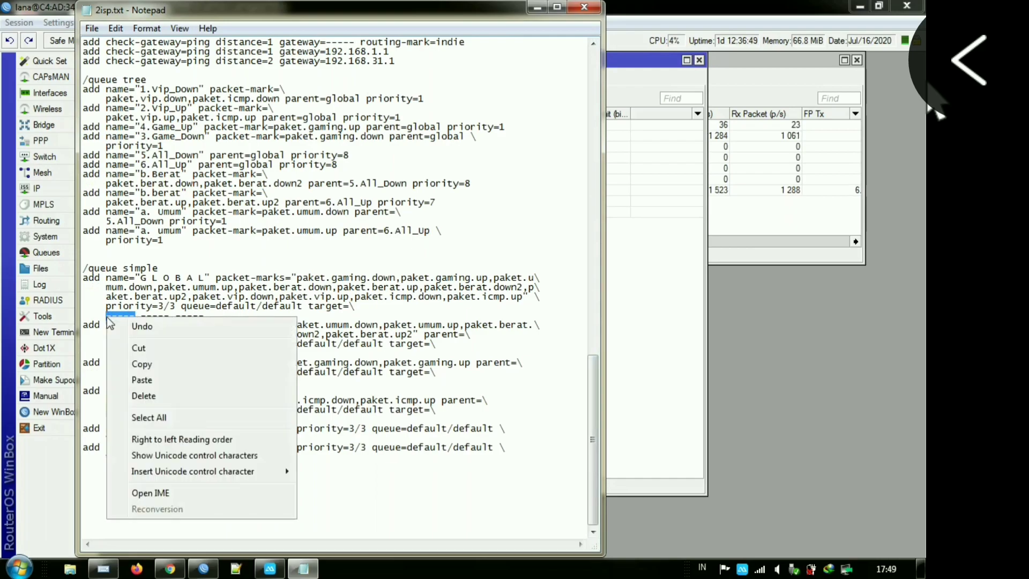
left_click(139, 380)
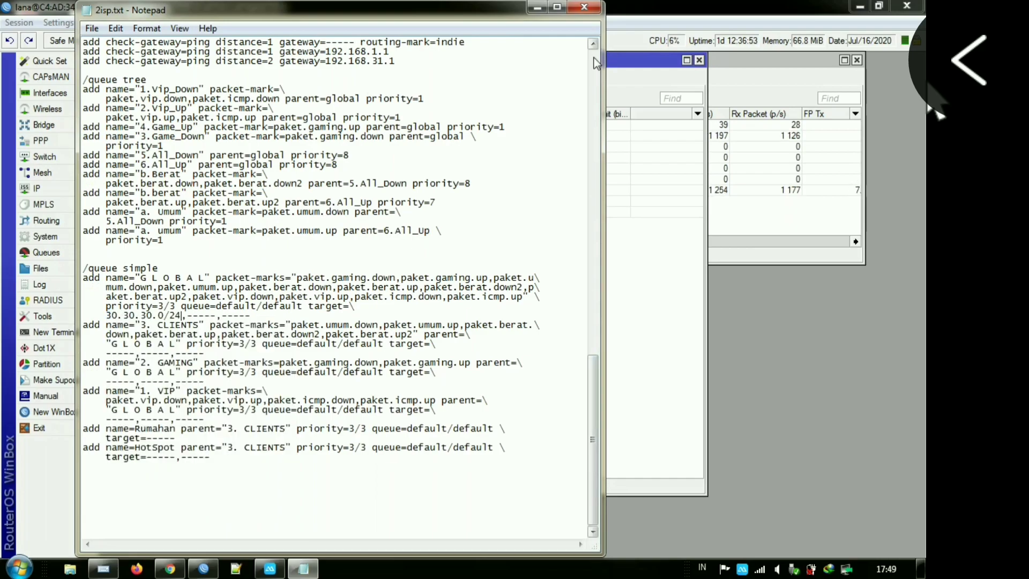
- Copy the second local address, 40.40.40.0/24, from the /ip firewall address-list section at the start of 2isp.txt
left_click(593, 61)
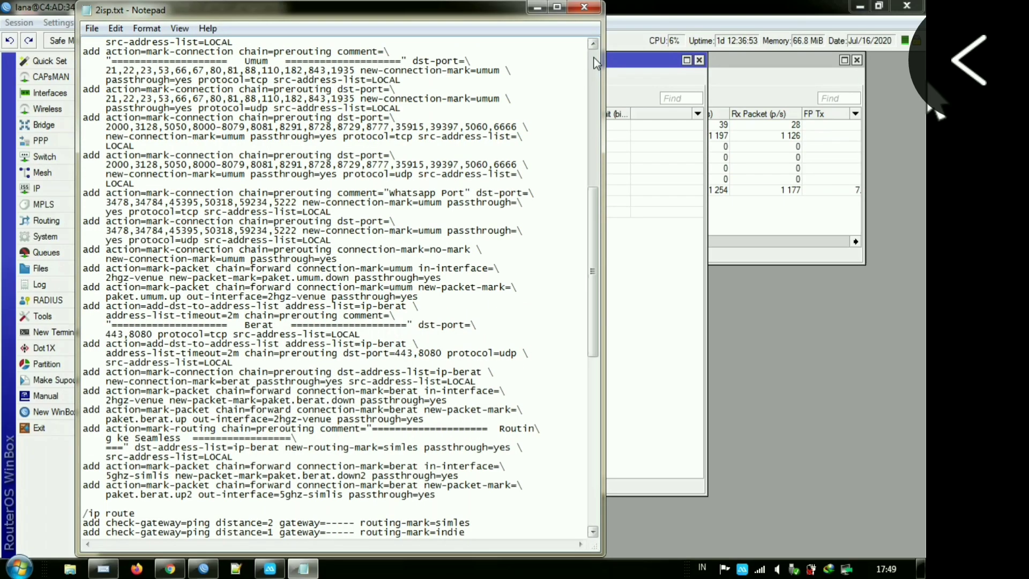
left_click(593, 61)
left_click_drag(228, 79, 152, 80)
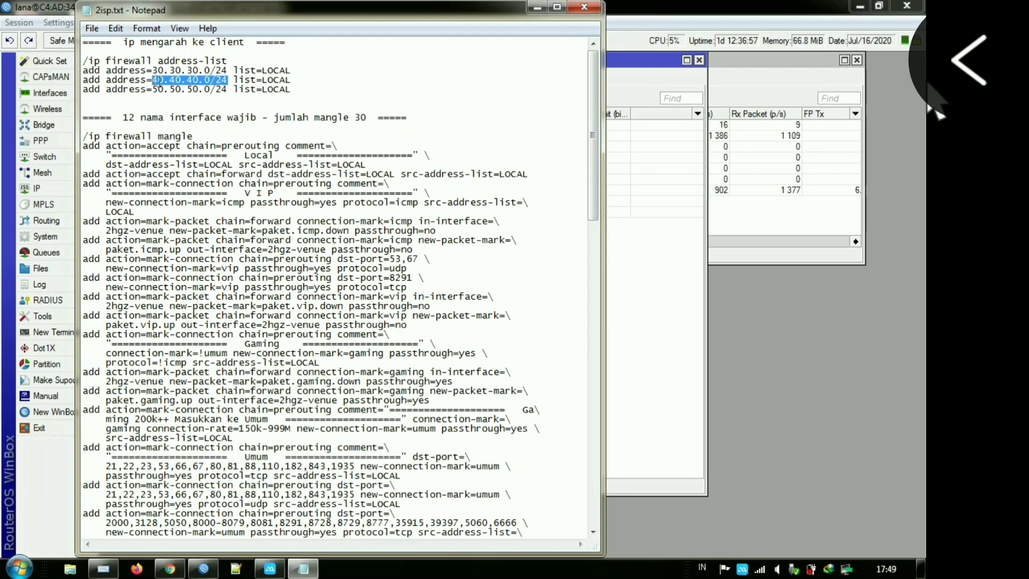
right_click(157, 81)
left_click(182, 130)
- Replace the second target placeholder of the G L O B A L simple queue entry with the copied 40.40.40.0/24
left_click(594, 513)
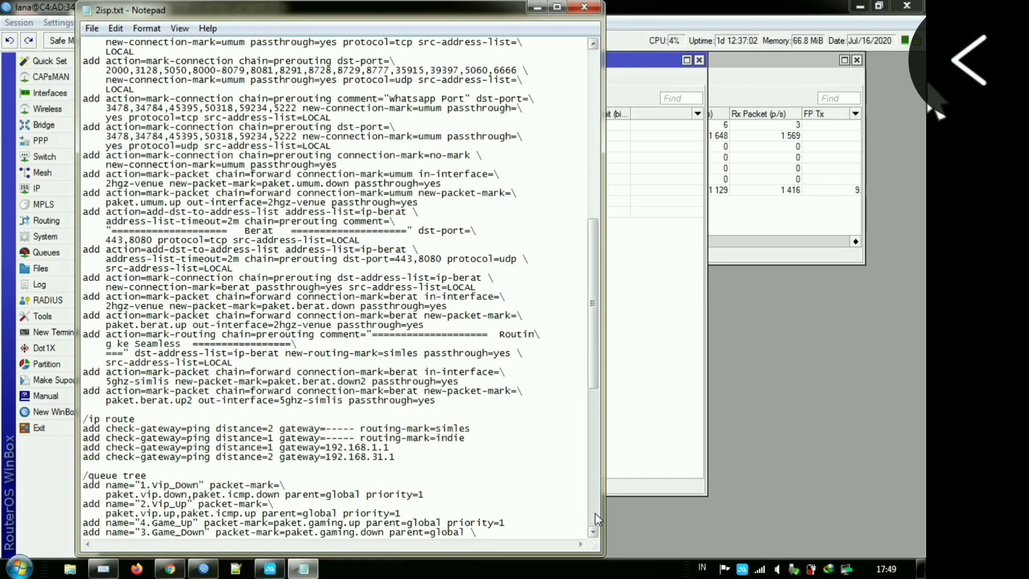
left_click(594, 513)
left_click_drag(216, 315, 187, 315)
right_click(188, 315)
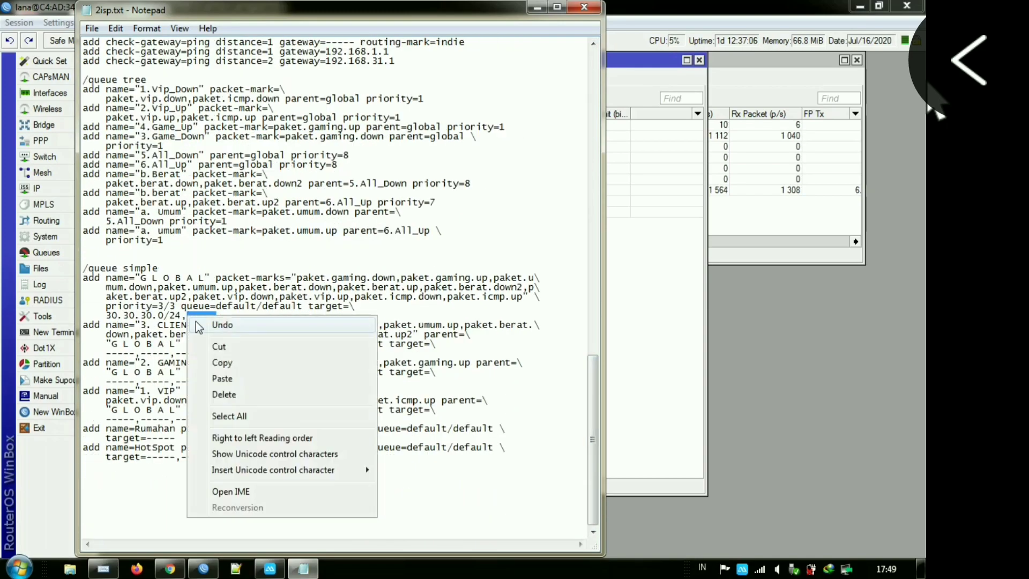
left_click(218, 377)
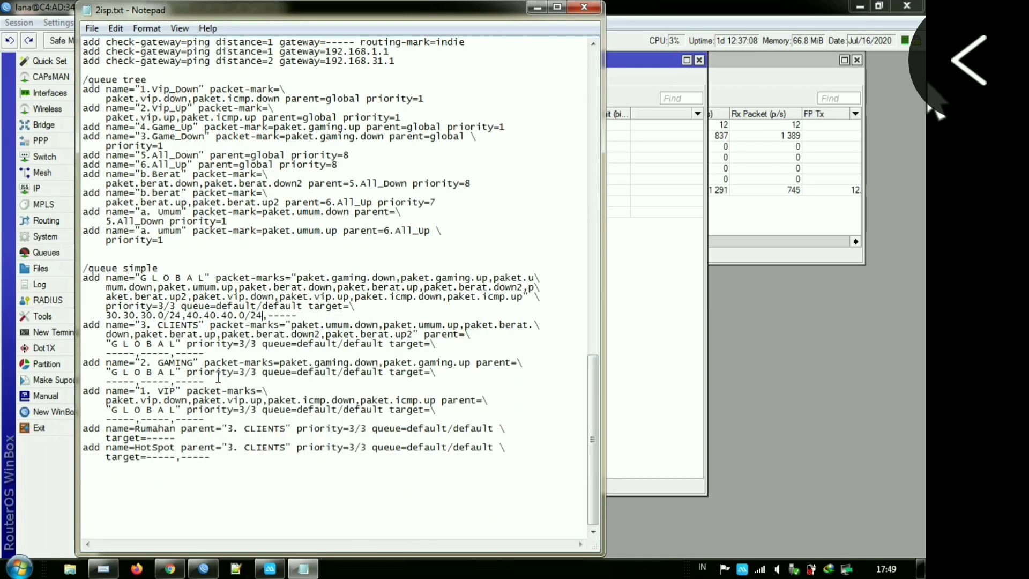
- Copy the third local address, 50.50.50.0/24, from the /ip firewall address-list section
left_click(593, 63)
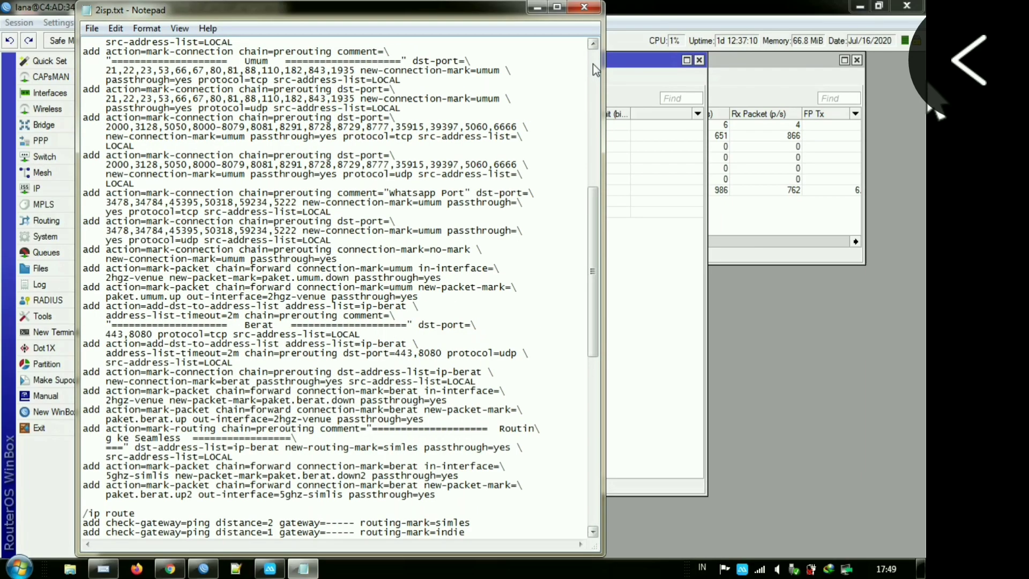
left_click(593, 63)
left_click_drag(227, 89, 153, 88)
right_click(153, 84)
left_click(273, 119)
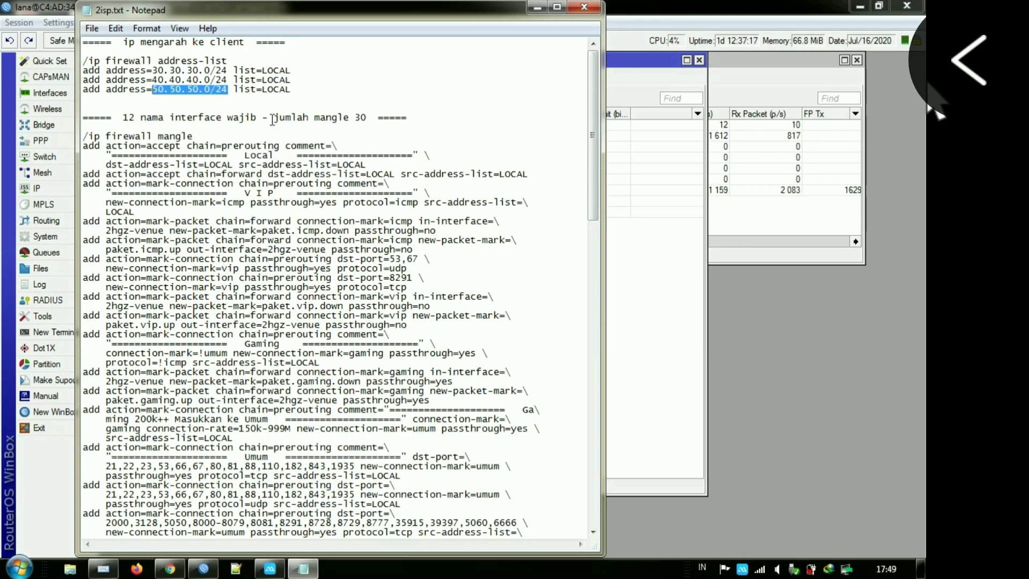
- Replace the last target placeholder of the G L O B A L simple queue entry with the copied 50.50.50.0/24
left_click(592, 520)
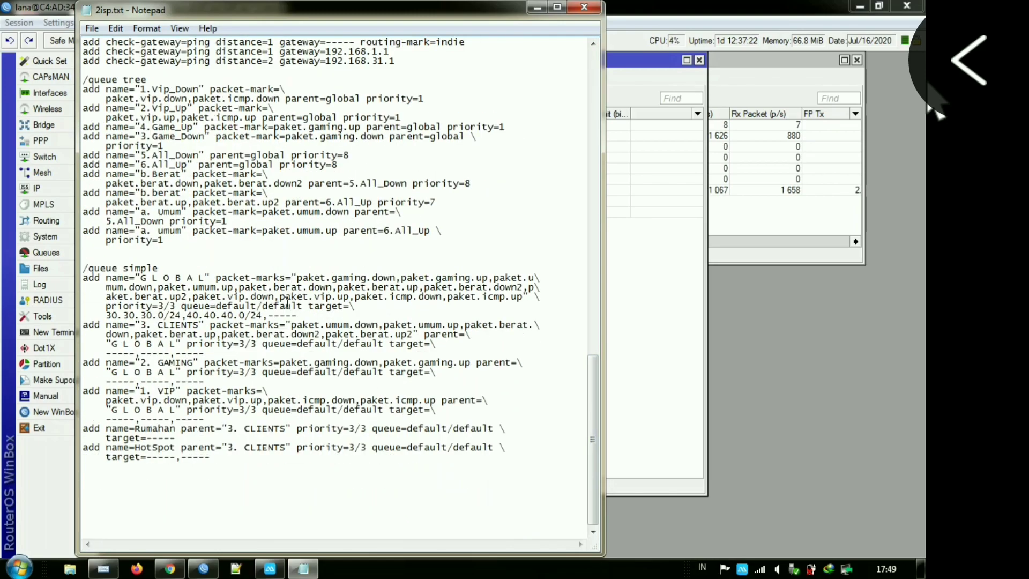
left_click_drag(297, 316, 268, 316)
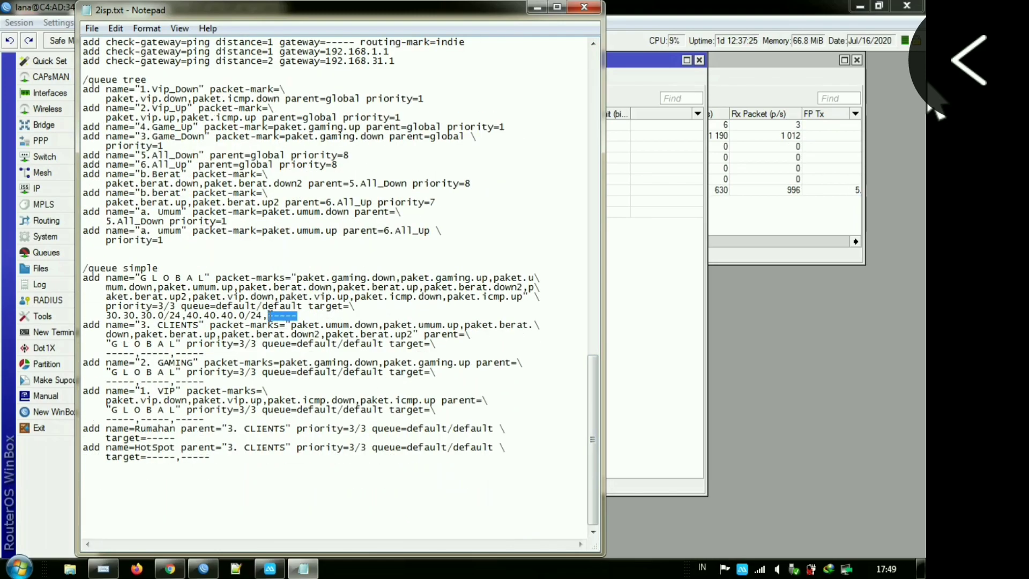
right_click(268, 316)
left_click(293, 379)
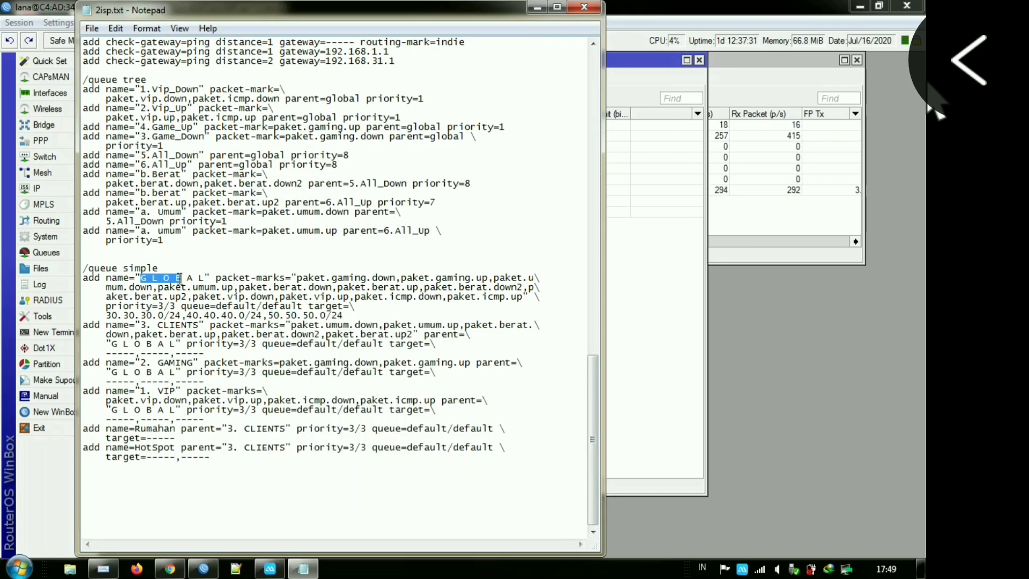
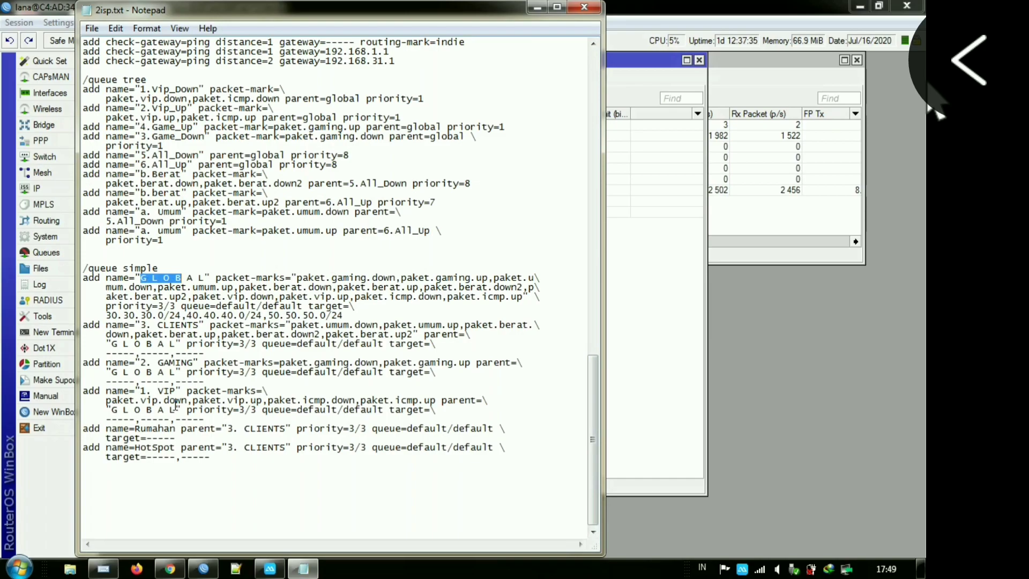
- Copy the full G L O B A L target list 30.30.30.0/24,40.40.40.0/24,50.50.50.0/24 over the target placeholders of the 3. CLIENTS entry
left_click_drag(105, 315, 348, 315)
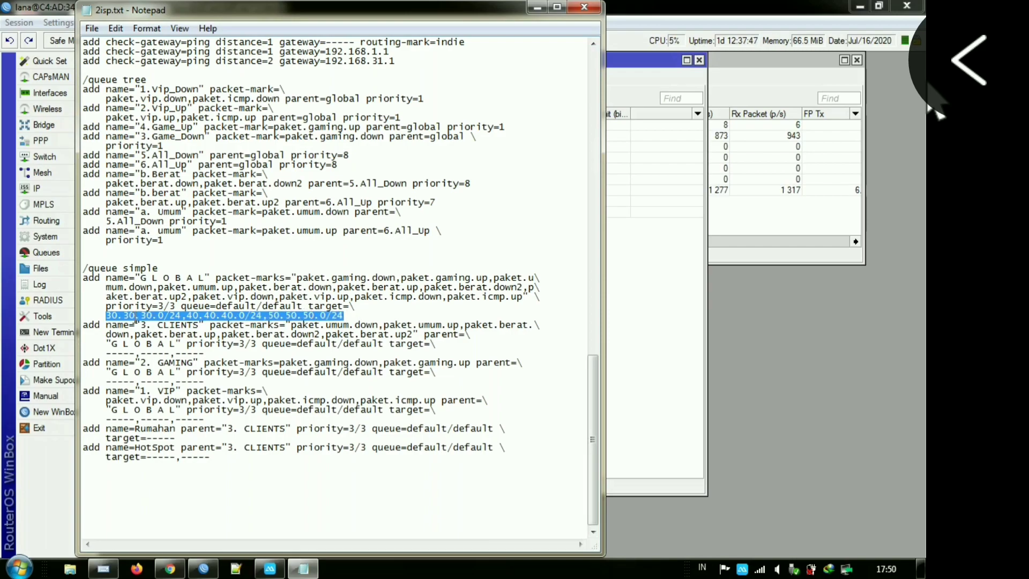
right_click(132, 315)
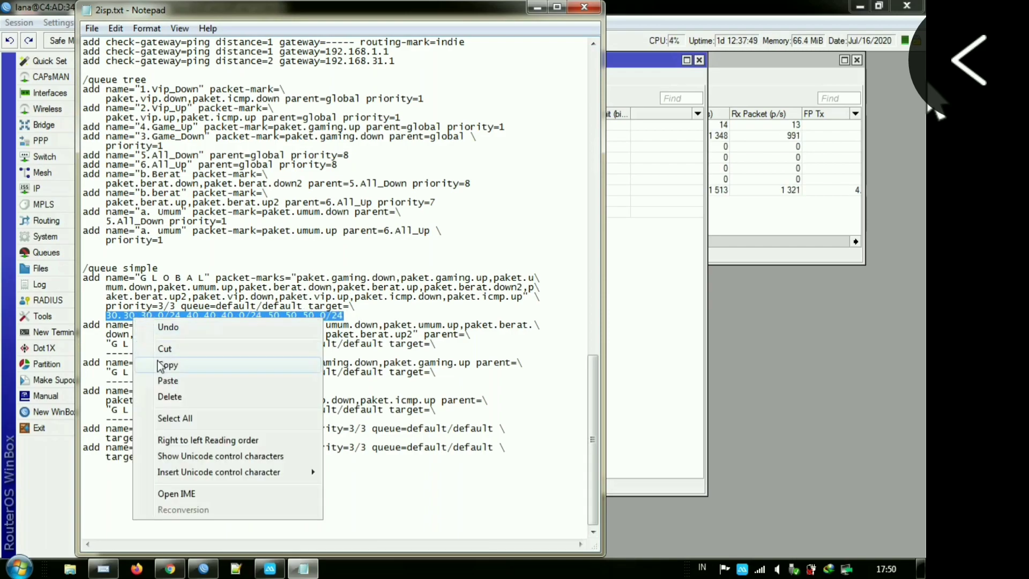
left_click(159, 360)
left_click_drag(105, 353, 216, 354)
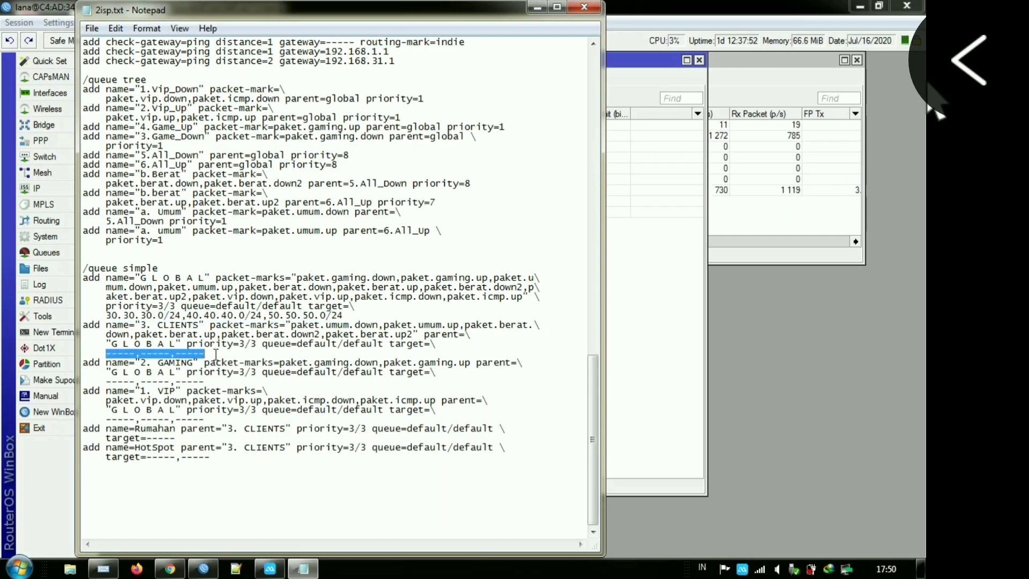
right_click(159, 349)
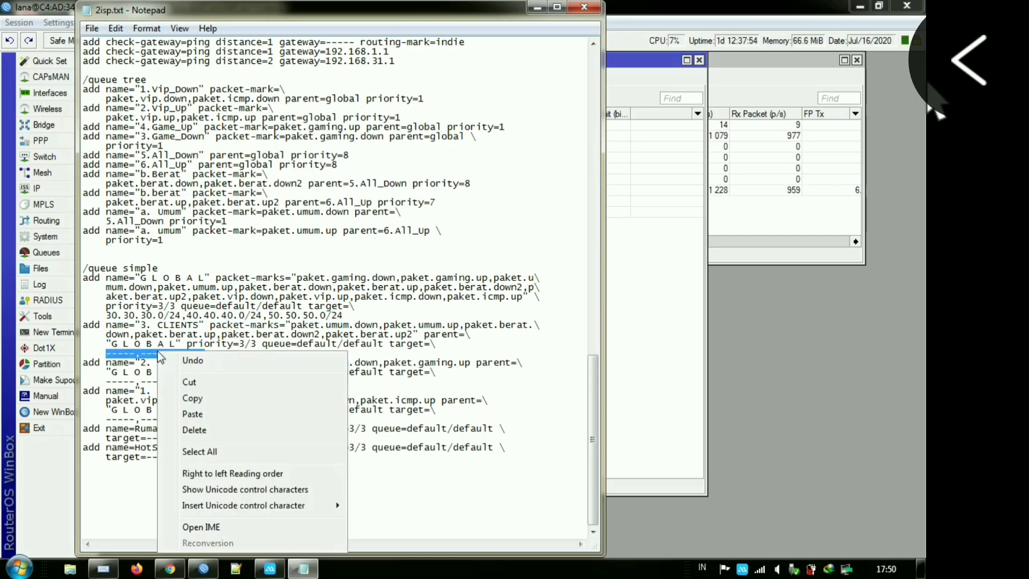
left_click(191, 414)
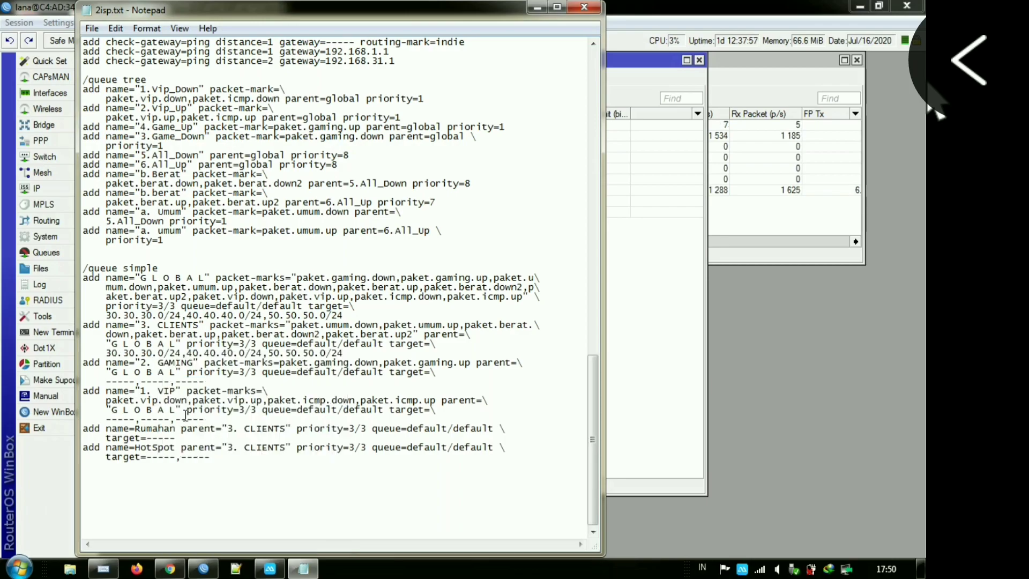
- Replace the target placeholders of the 2. GAMING entry with the copied list 30.30.30.0/24,40.40.40.0/24,50.50.50.0/24
double_click(143, 362)
left_click_drag(143, 363, 184, 364)
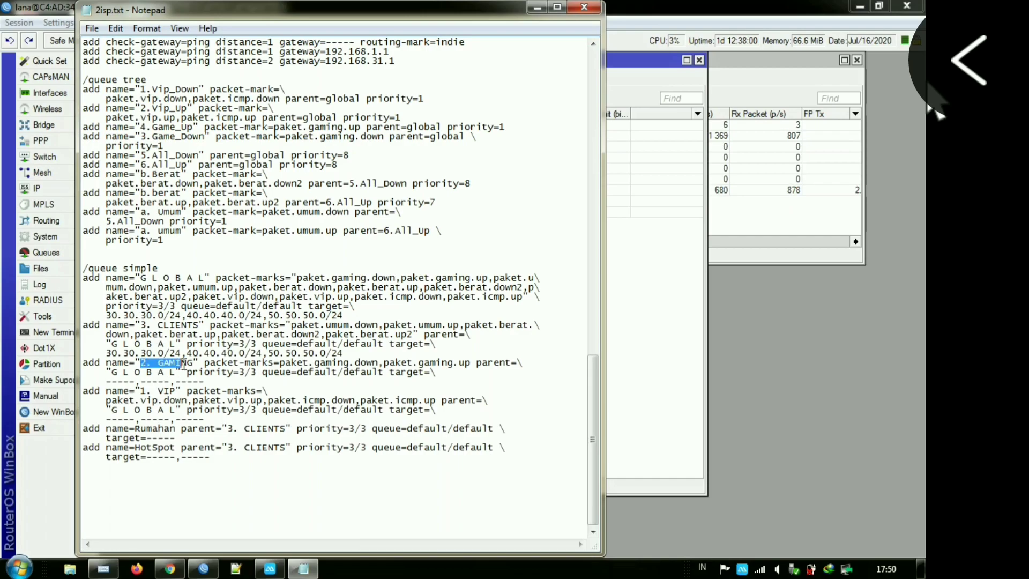
mouse_move(183, 364)
left_mouse_down()
mouse_move(223, 364)
mouse_move(194, 364)
left_mouse_up()
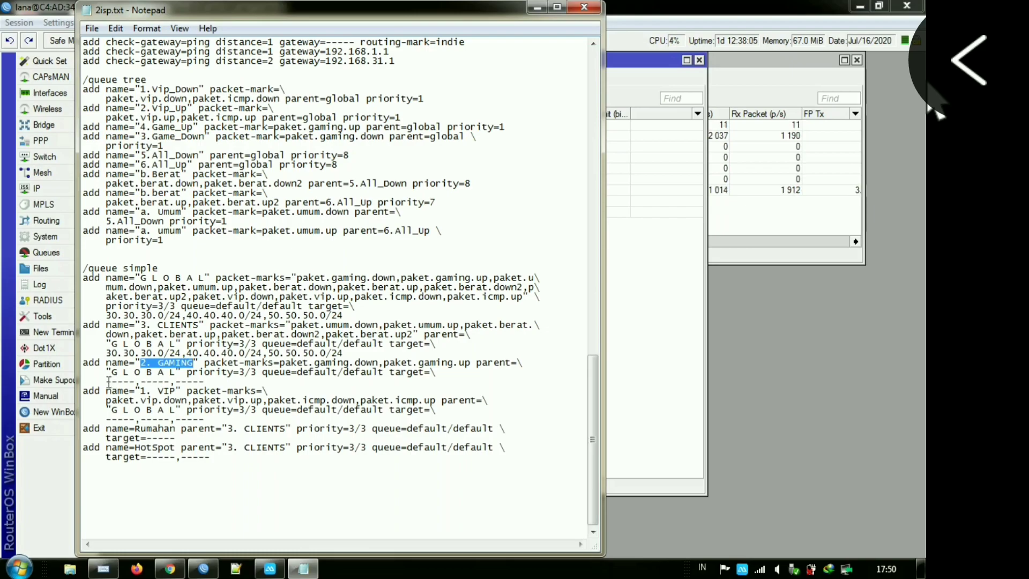
left_click_drag(107, 381, 228, 381)
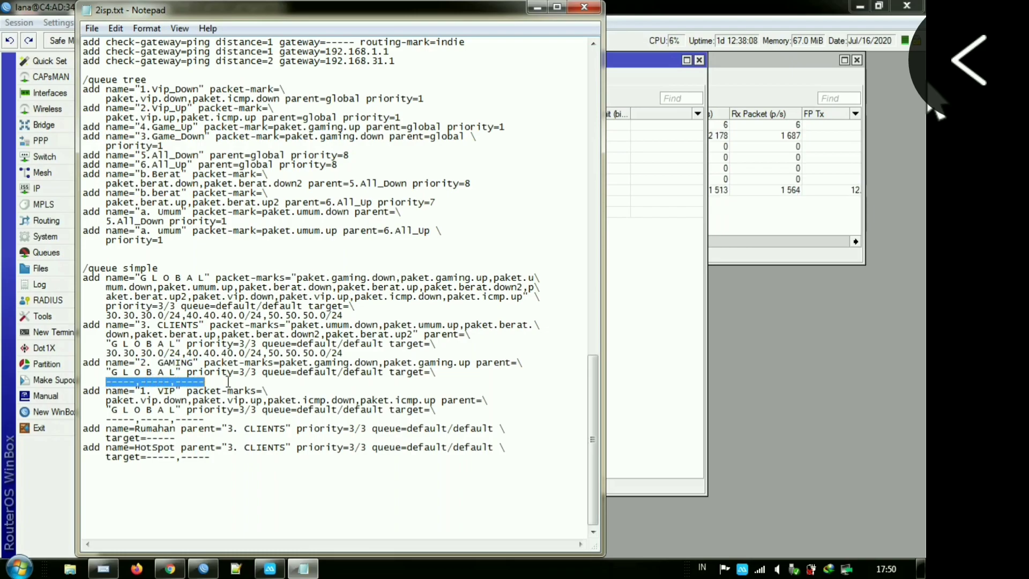
right_click(143, 382)
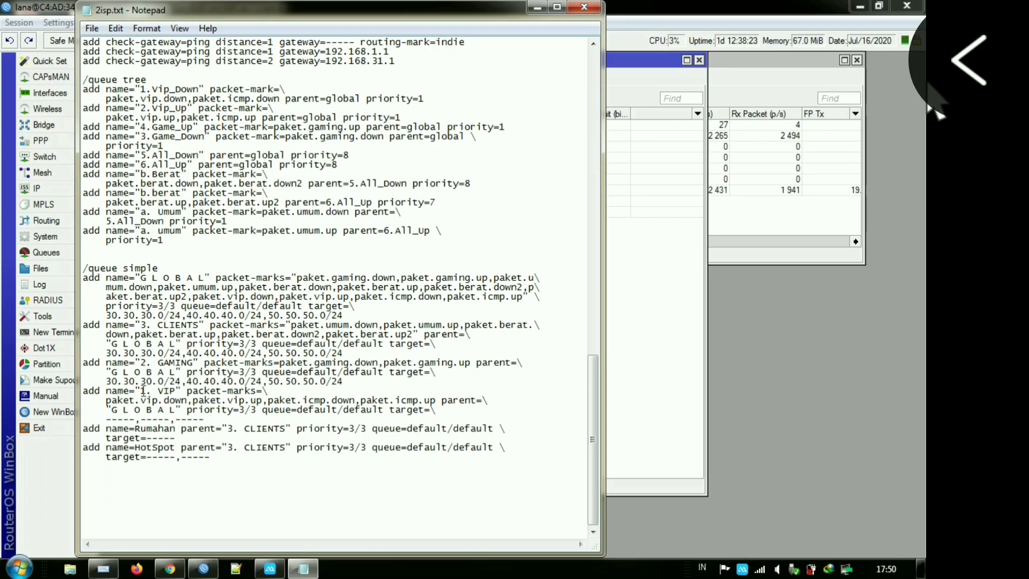
- Replace the target placeholders of the 1. VIP entry with the copied list 30.30.30.0/24,40.40.40.0/24,50.50.50.0/24
left_click_drag(141, 390, 173, 392)
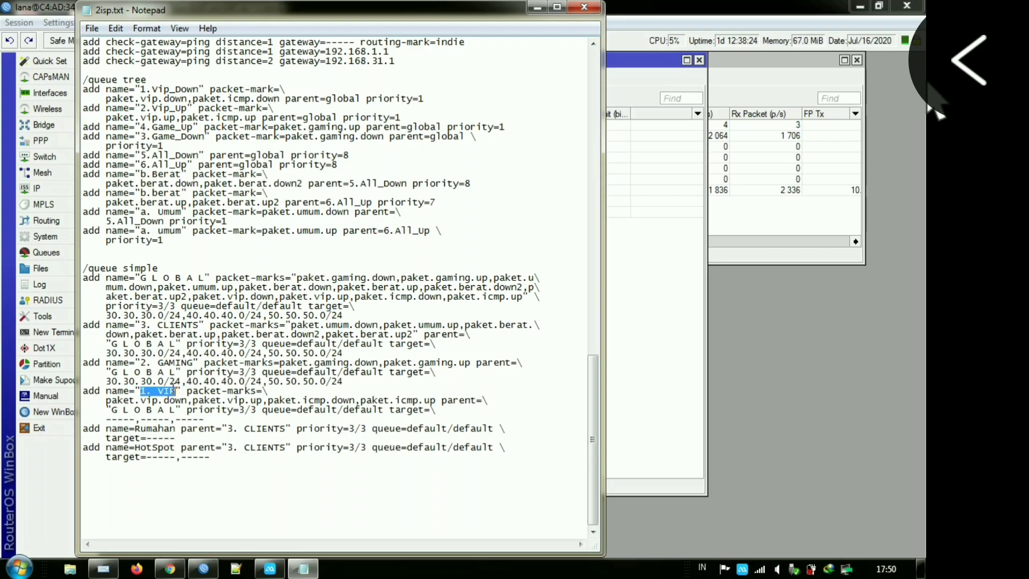
key("ctrl+End")
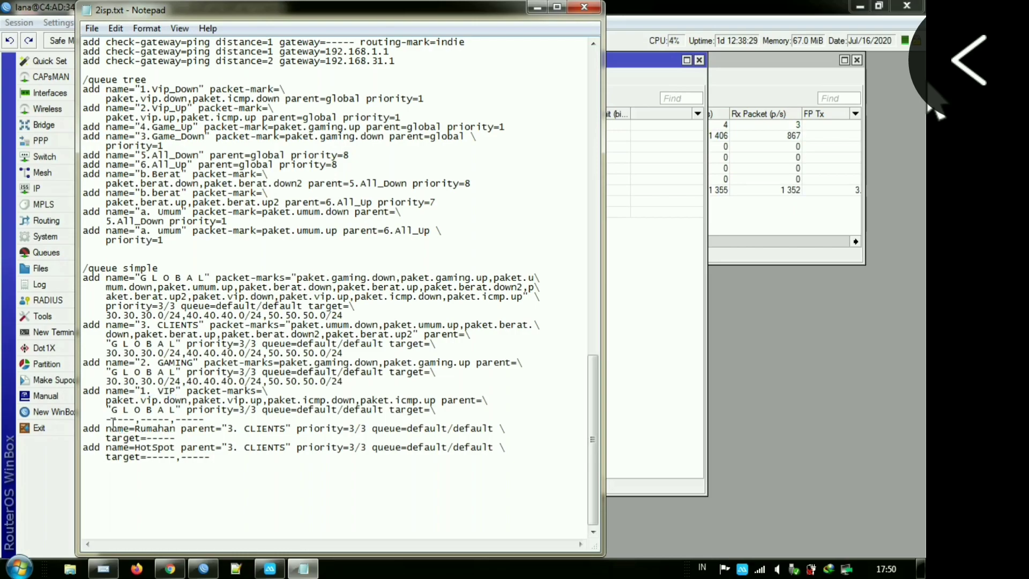
left_click_drag(107, 419, 230, 419)
right_click(150, 419)
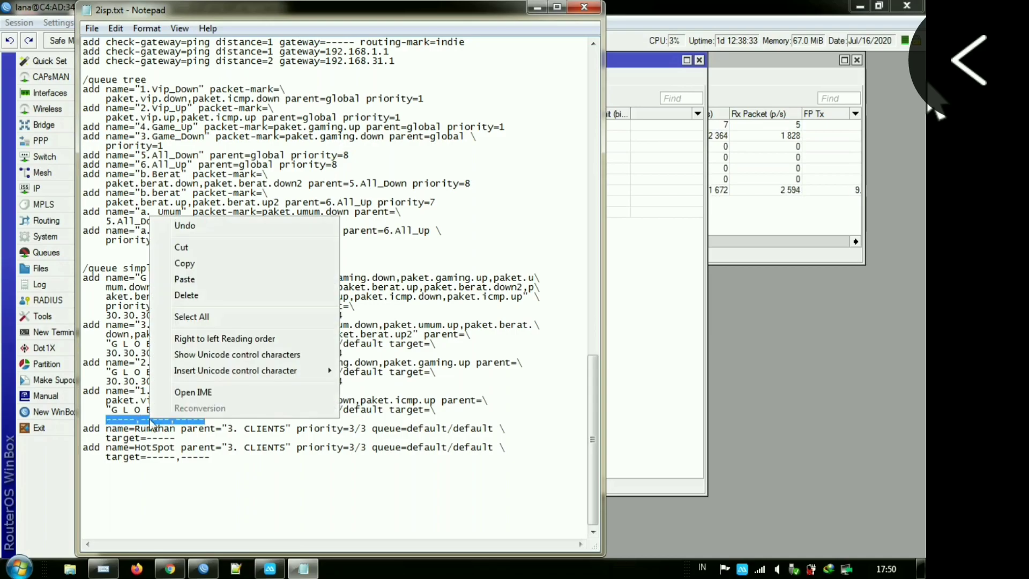
left_click(184, 279)
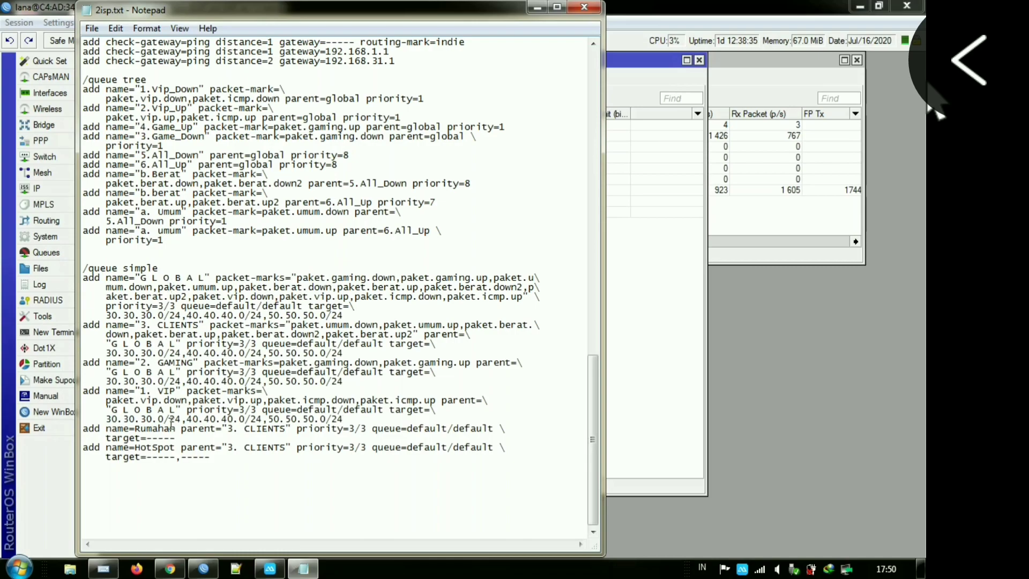
- Examine the name and the single target placeholder of the Rumahan simple queue entry
left_click(195, 503)
left_click_drag(135, 428, 175, 431)
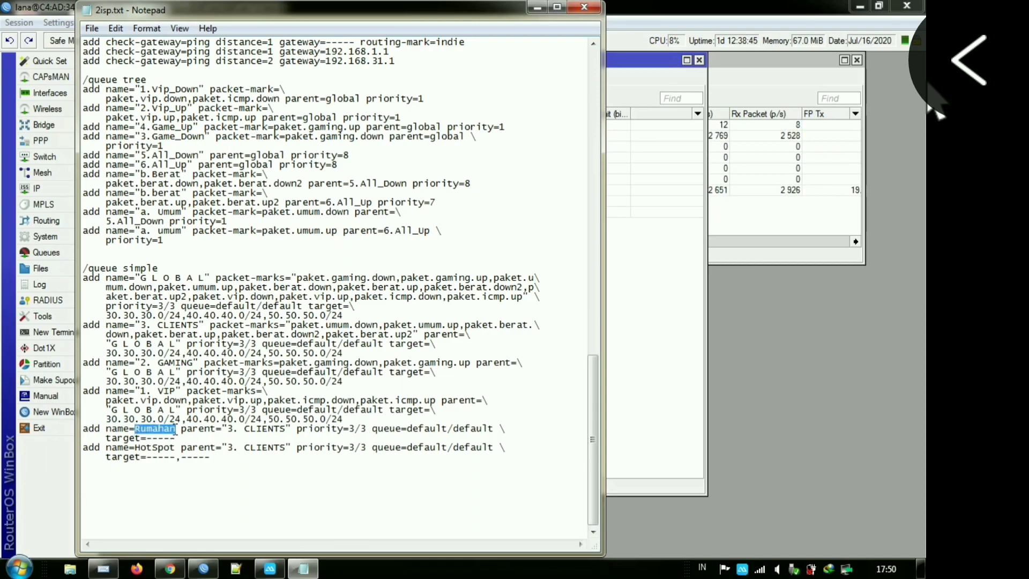
left_click(165, 499)
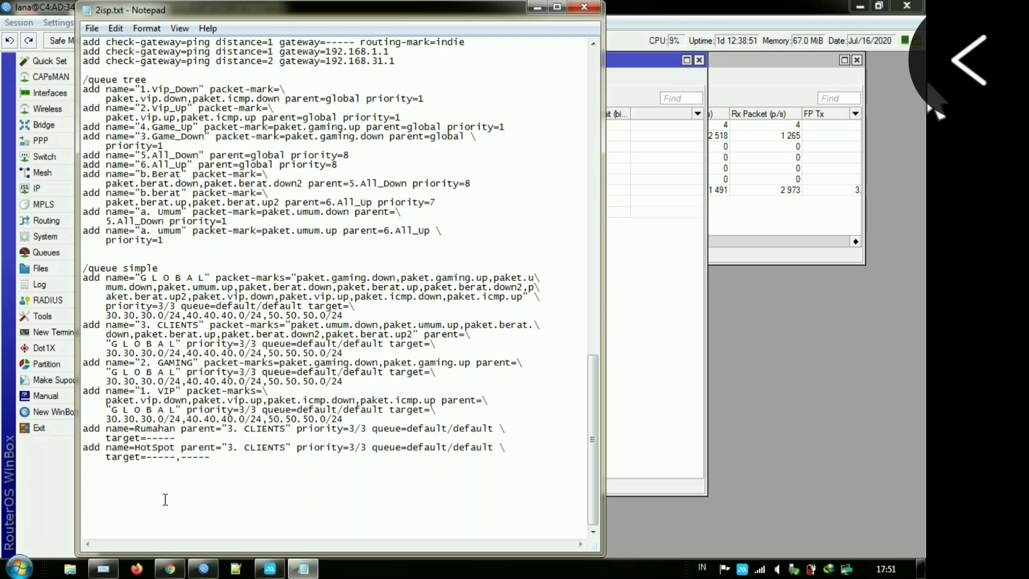
left_click_drag(146, 438, 177, 438)
left_click(175, 475)
- Switch to WinBox and check the interfaces of 40.40.40.1/24, 50.50.50.1/24 and 30.30.30.1/24 in the IP address list
left_click(623, 238)
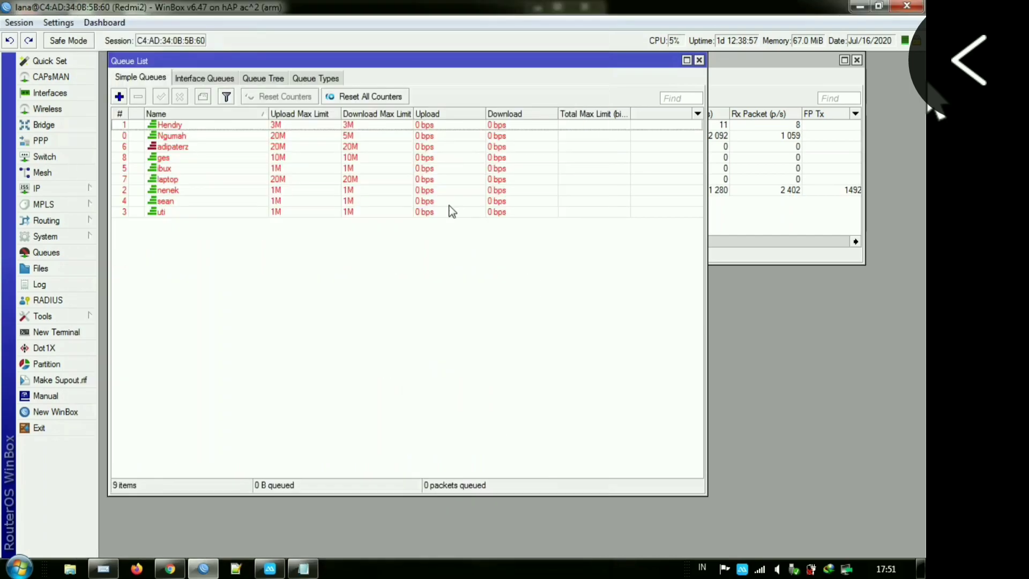
left_click(53, 187)
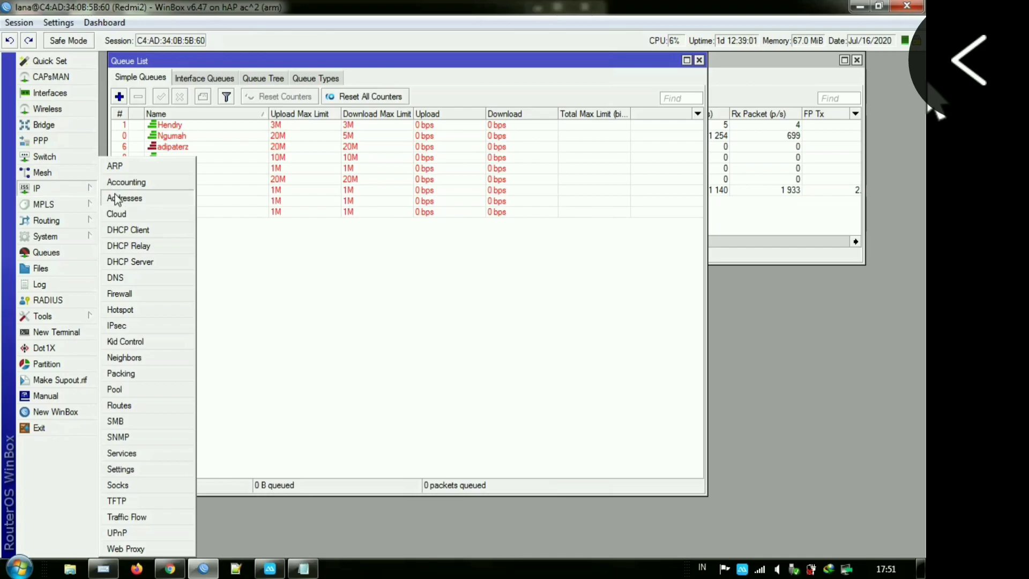
left_click(115, 195)
left_click(261, 158)
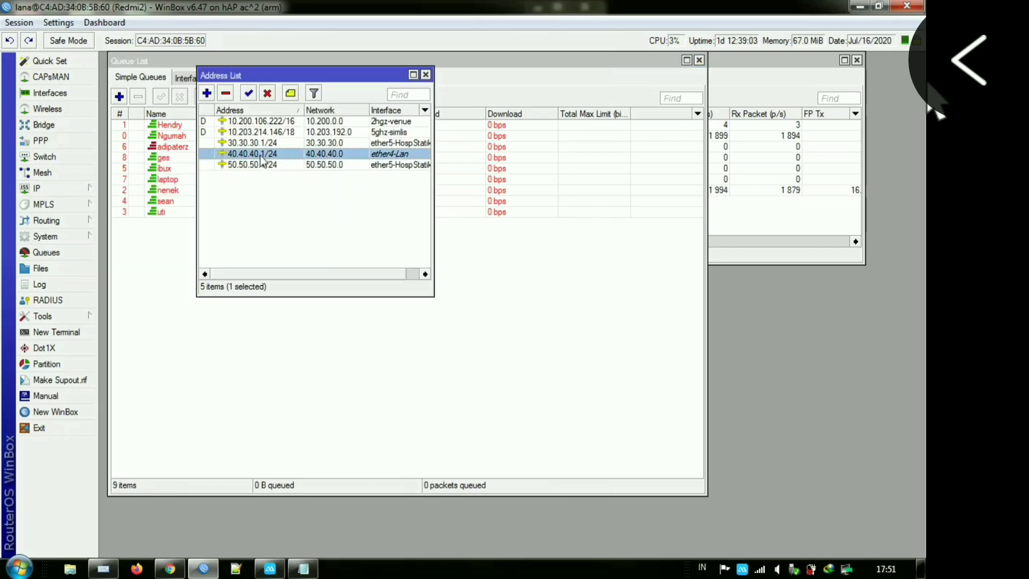
left_click(263, 167)
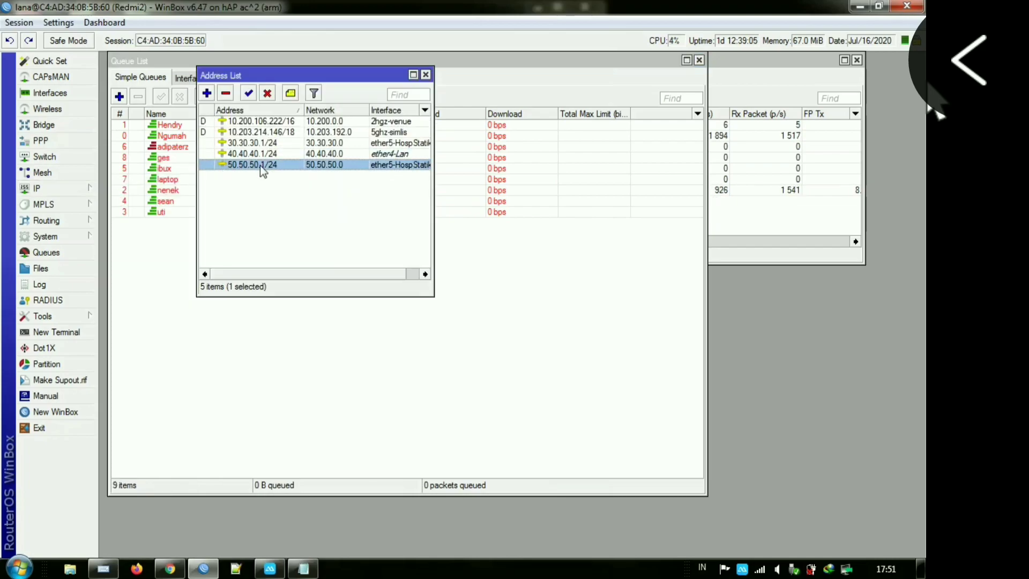
left_click(254, 143)
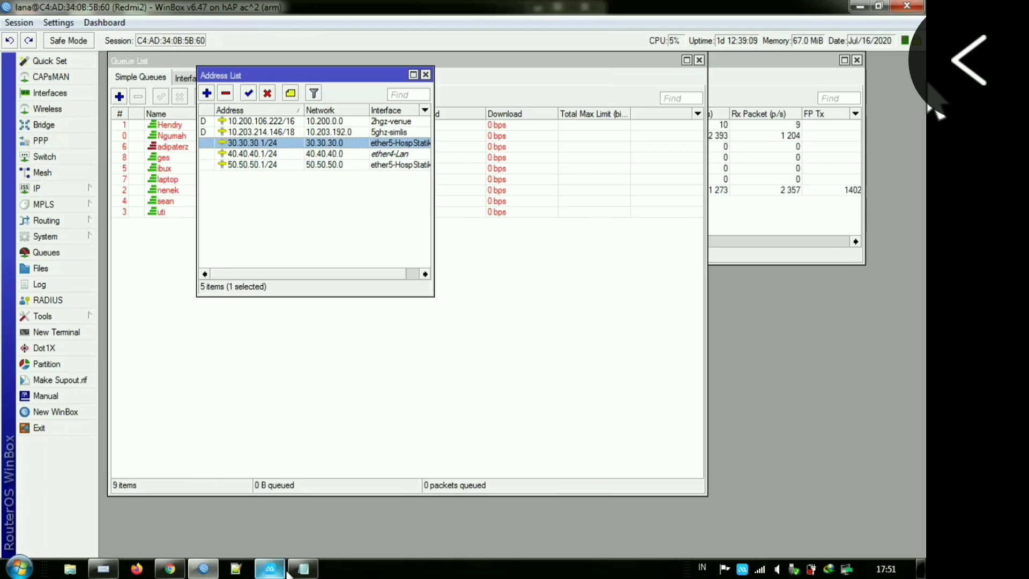
- Switch to the 2isp.txt script and replace the Rumahan entry's target placeholder with 50.50.50.0/24 copied from the 1. VIP entry
mouse_move(300, 566)
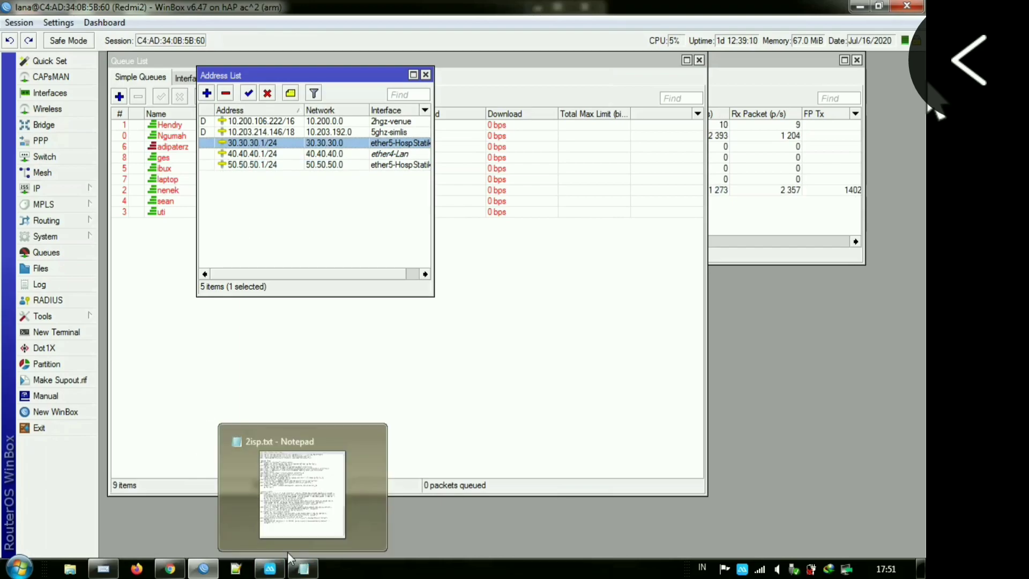
left_click(277, 515)
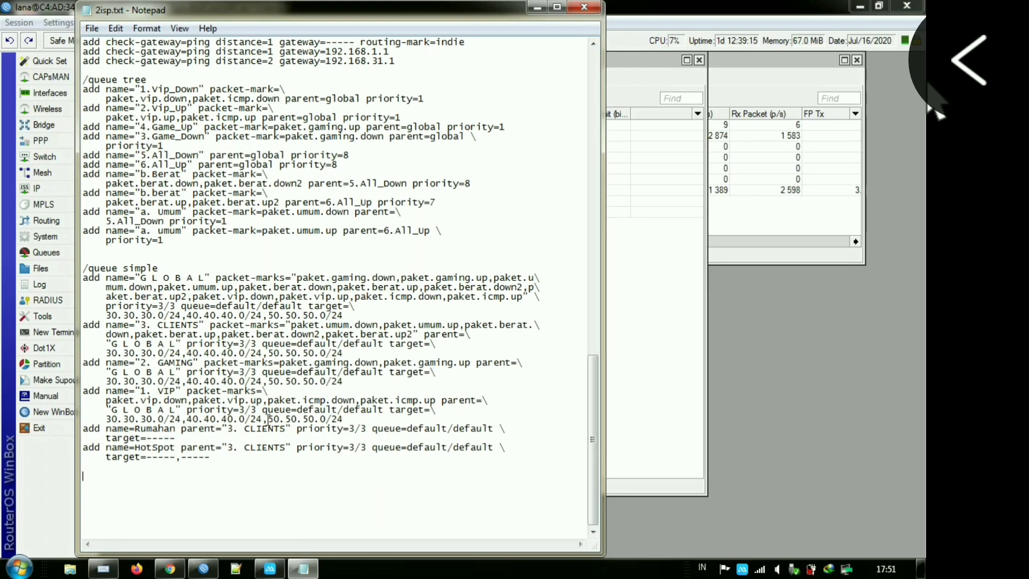
left_click_drag(269, 418, 419, 421)
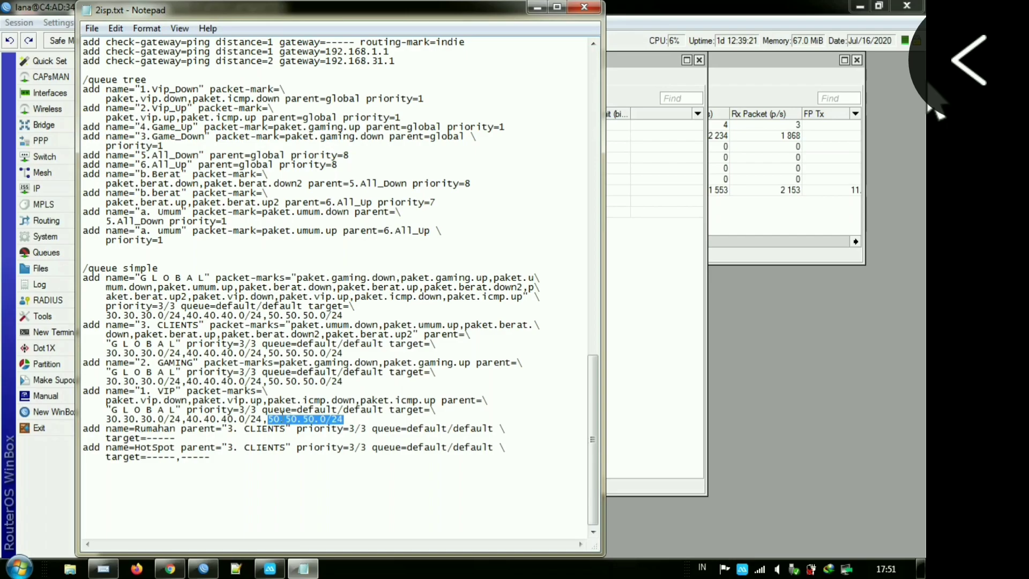
right_click(278, 419)
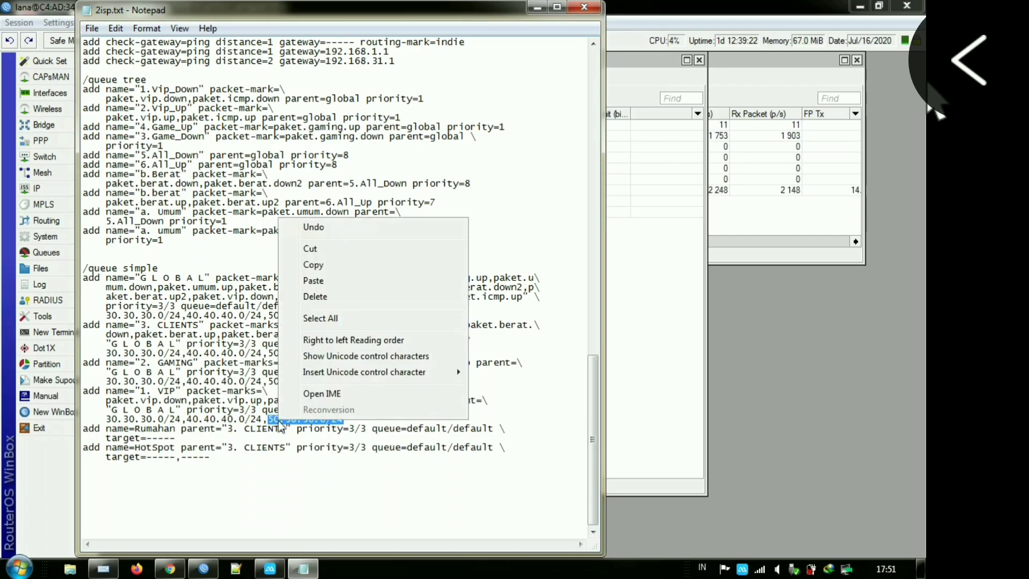
left_click(314, 265)
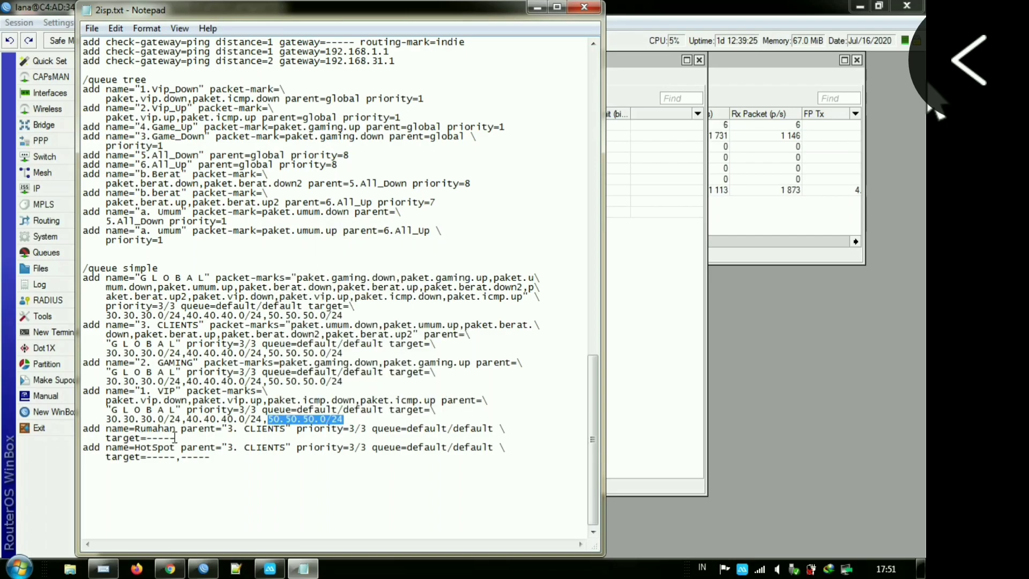
left_click_drag(174, 438, 146, 438)
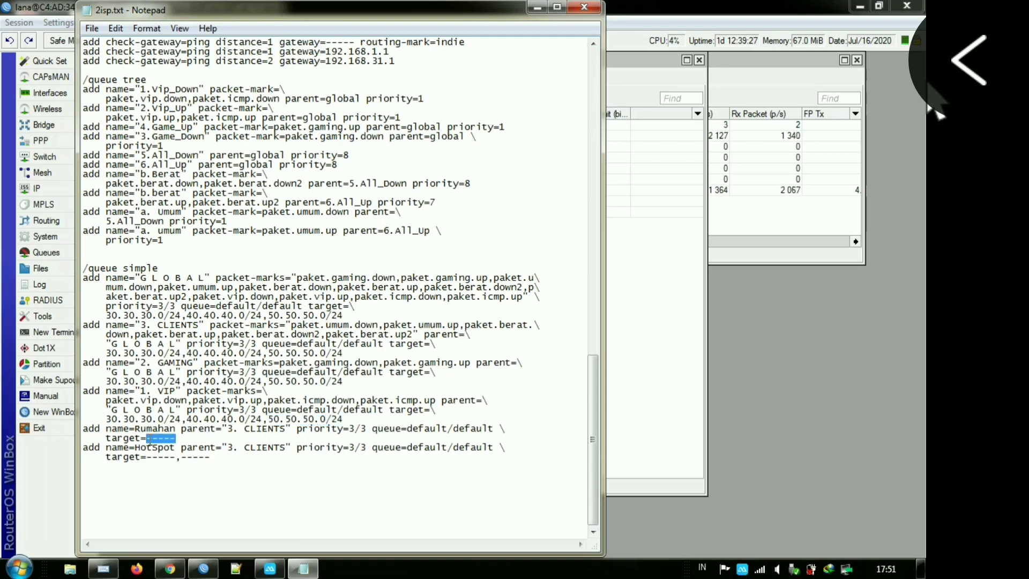
right_click(149, 440)
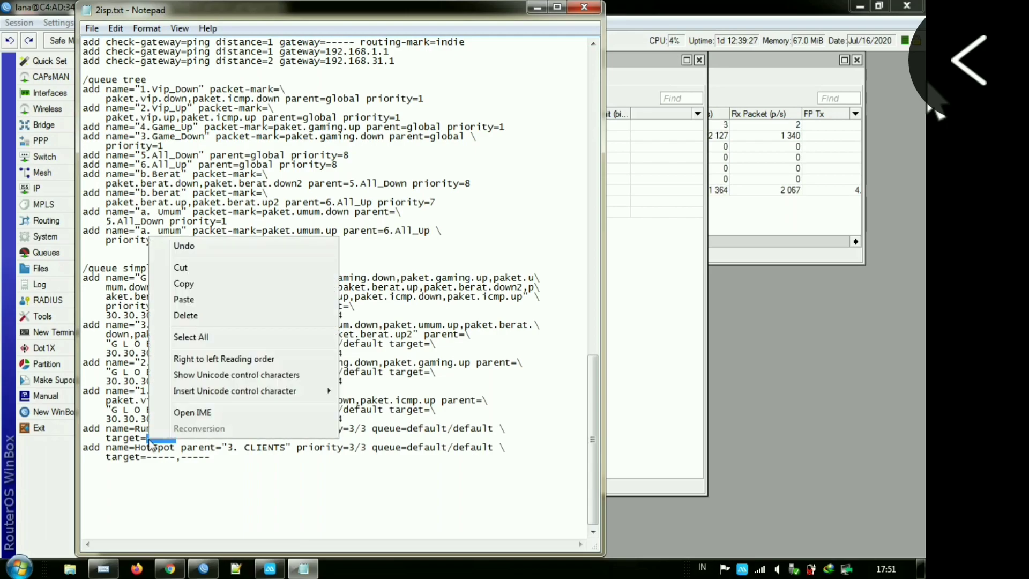
left_click(183, 300)
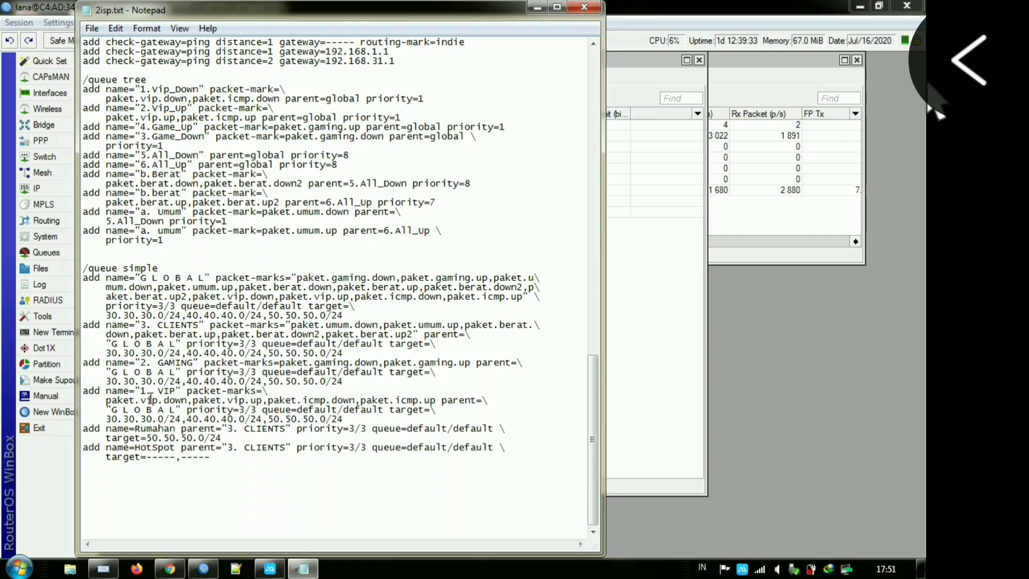
- Replace the first target placeholder of the HotSpot entry with 30.30.30.0/24 copied from the 1. VIP entry
left_click_drag(107, 419, 177, 418)
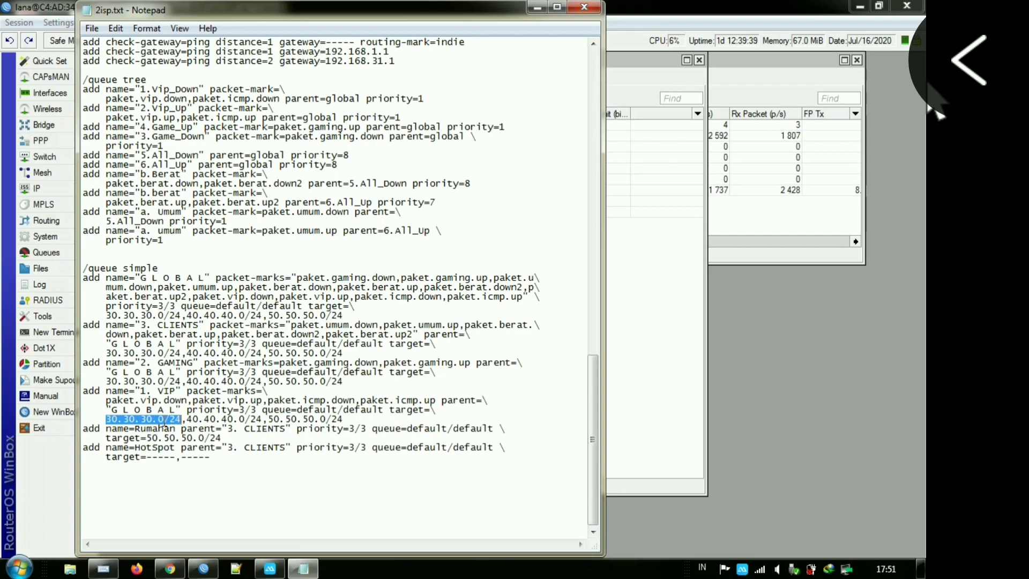
right_click(163, 421)
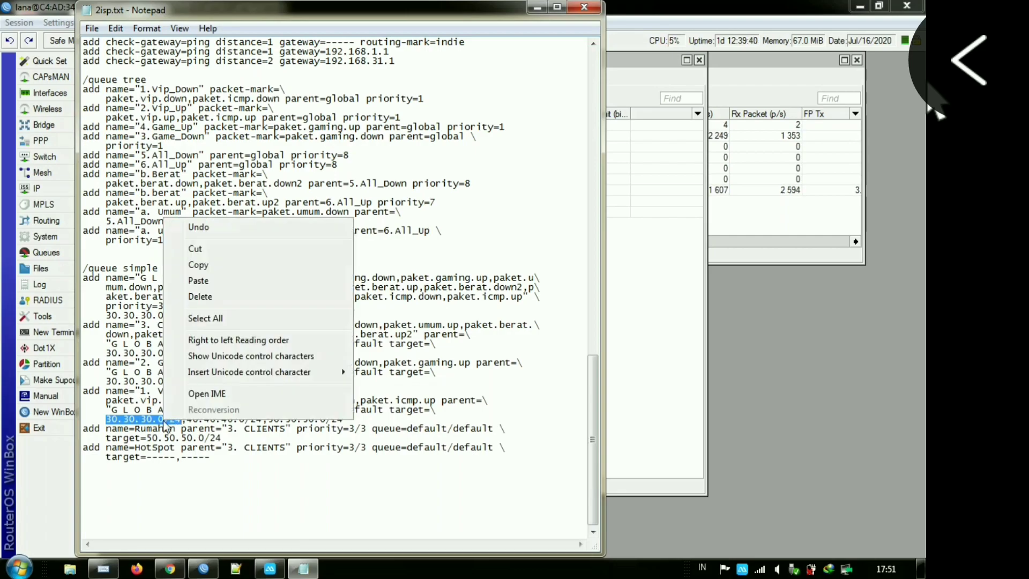
left_click(213, 265)
left_click_drag(176, 457, 150, 461)
right_click(150, 461)
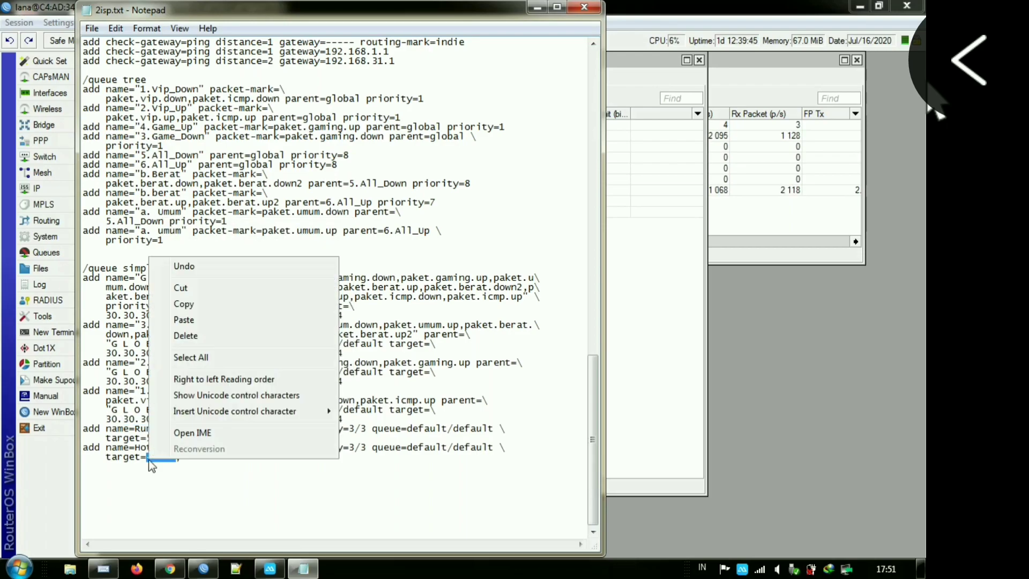
left_click(183, 320)
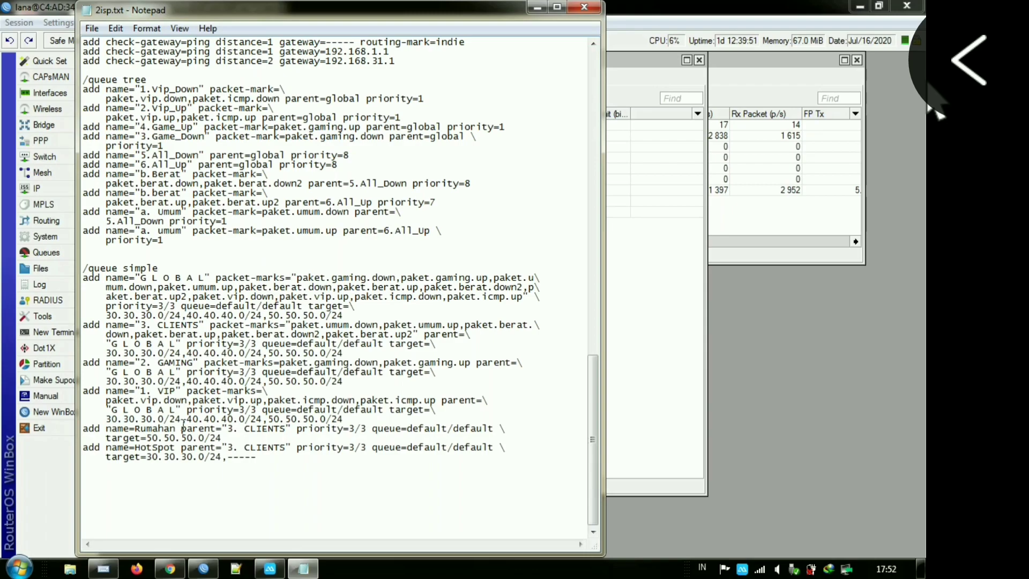
- Remove the comma and the remaining placeholder from the end of the HotSpot entry's target
left_click_drag(187, 420, 256, 419)
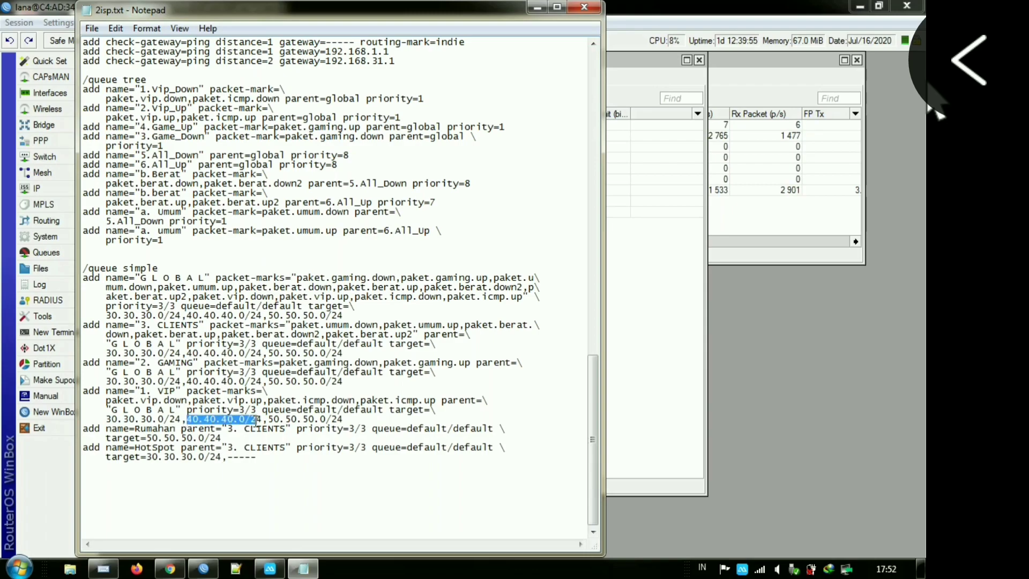
left_click(220, 488)
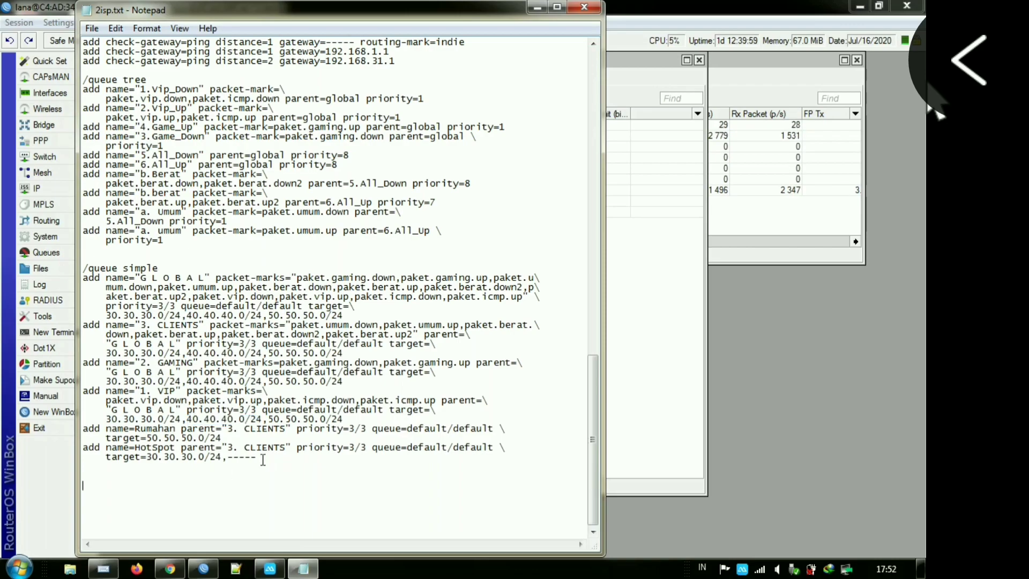
left_click(221, 464)
left_click_drag(221, 463, 223, 457)
right_click(223, 457)
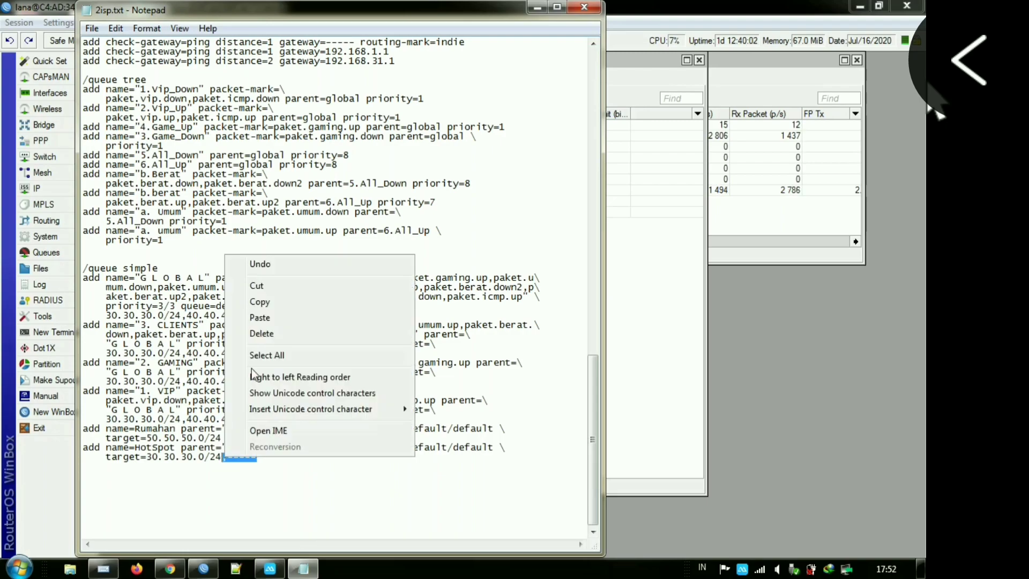
left_click(259, 285)
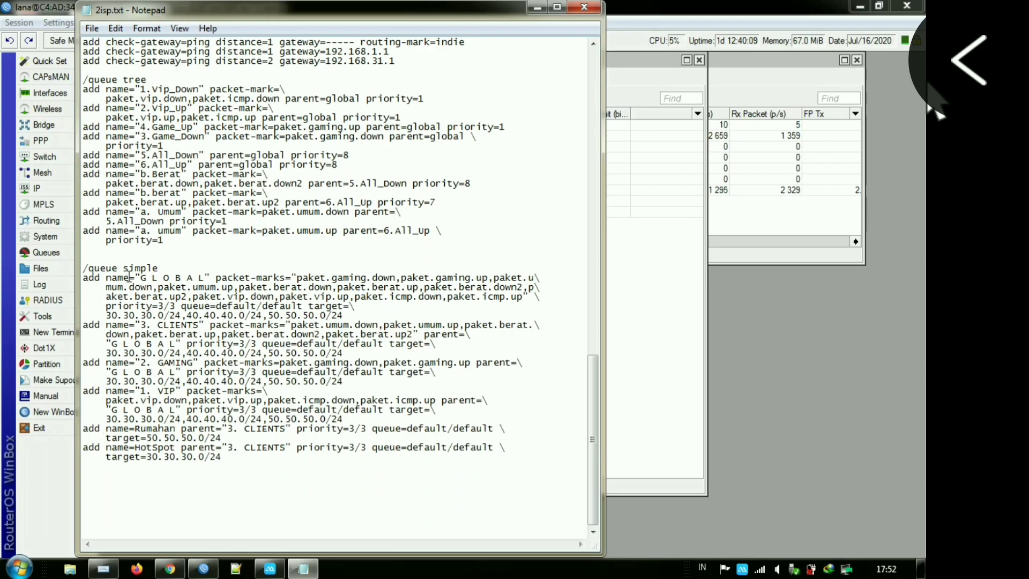
- Check the G L O B A L target list and the names and targets of the Rumahan and HotSpot entries
left_click_drag(107, 315, 189, 316)
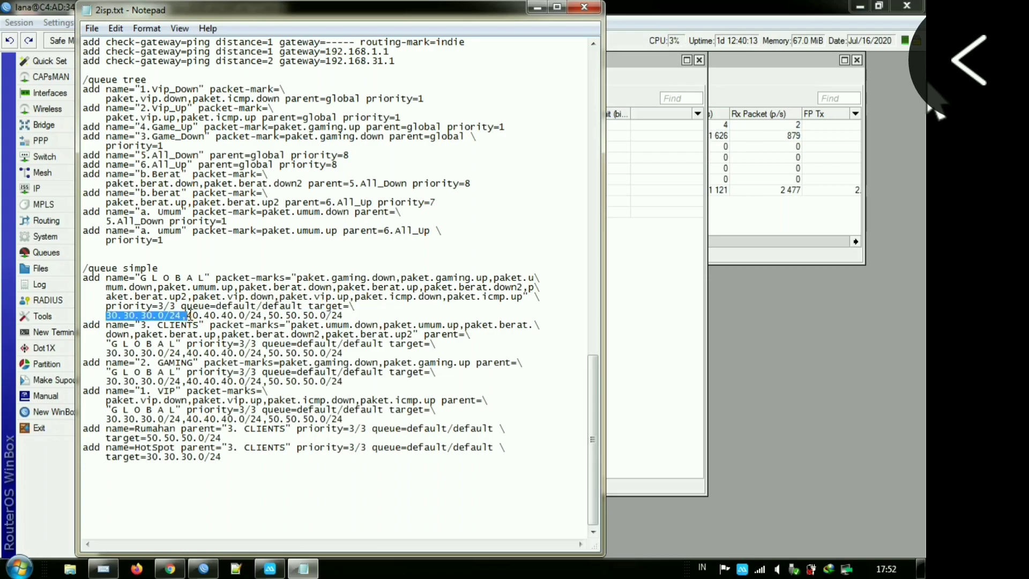
left_click(177, 490)
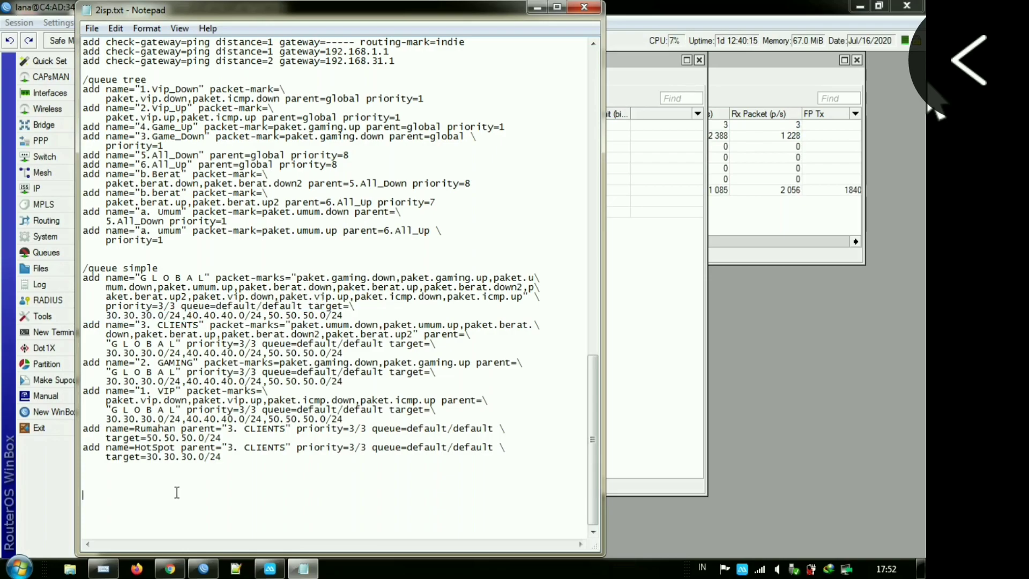
left_click_drag(135, 429, 178, 447)
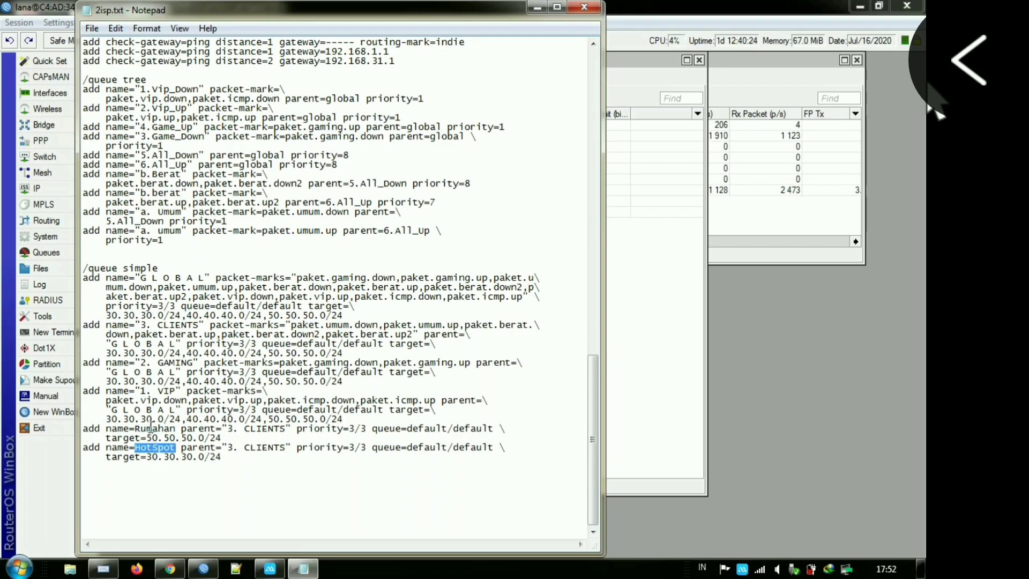
left_click_drag(147, 438, 221, 438)
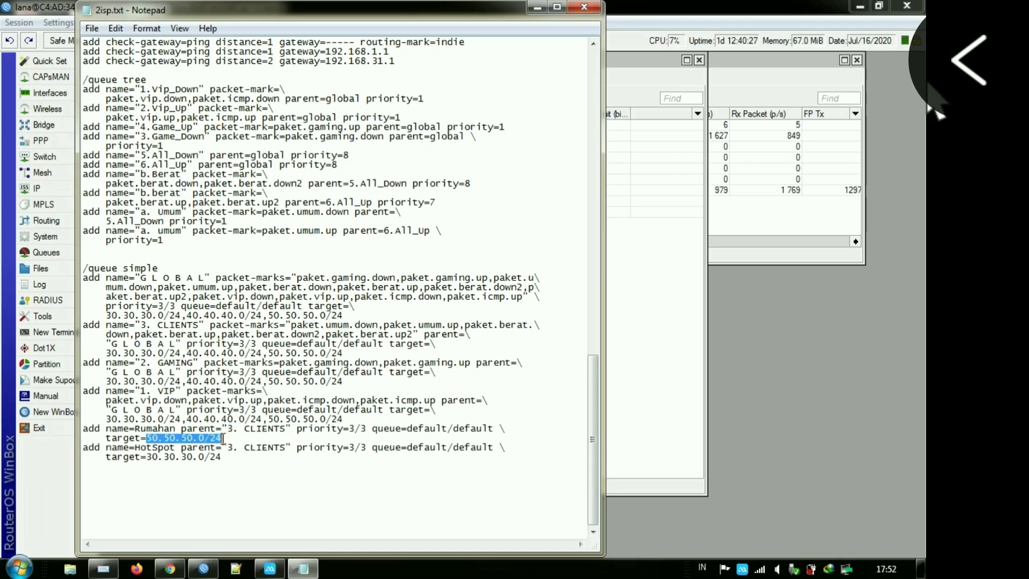
left_click_drag(135, 448, 175, 448)
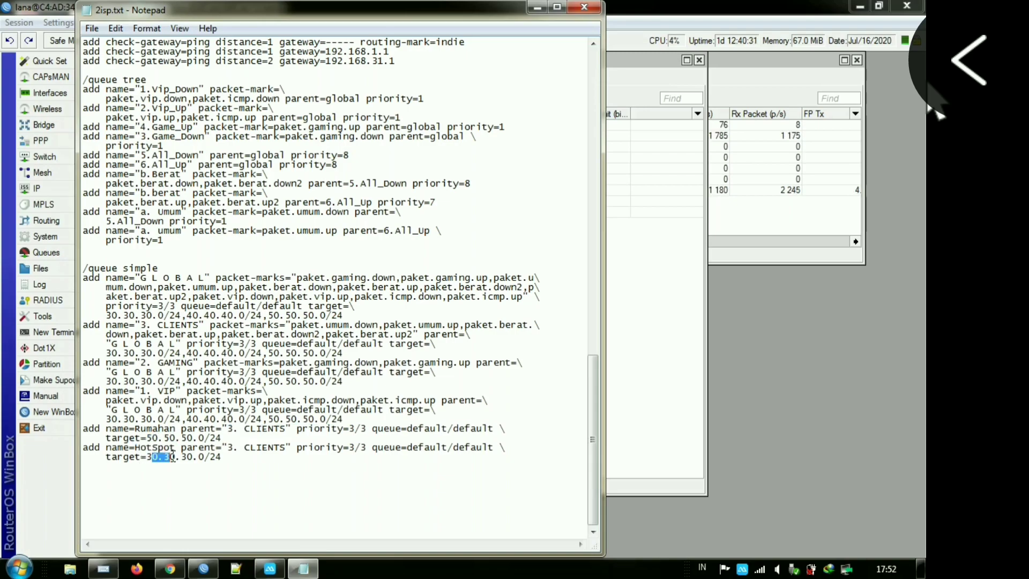
- Copy the whole /queue simple section, from its heading through the HotSpot entry's target
left_click_drag(83, 268, 84, 485)
left_click(83, 485)
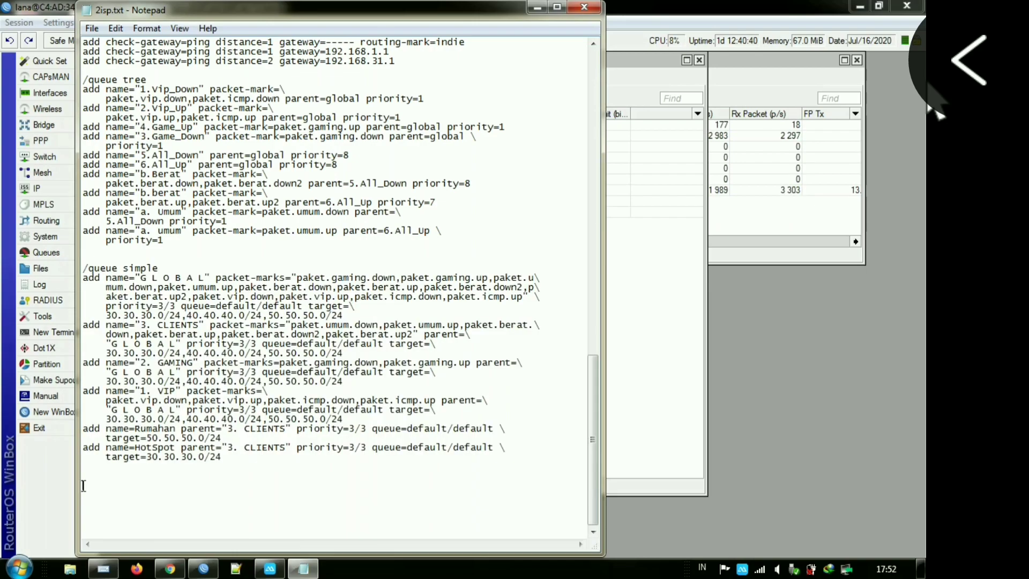
left_click_drag(83, 268, 83, 476)
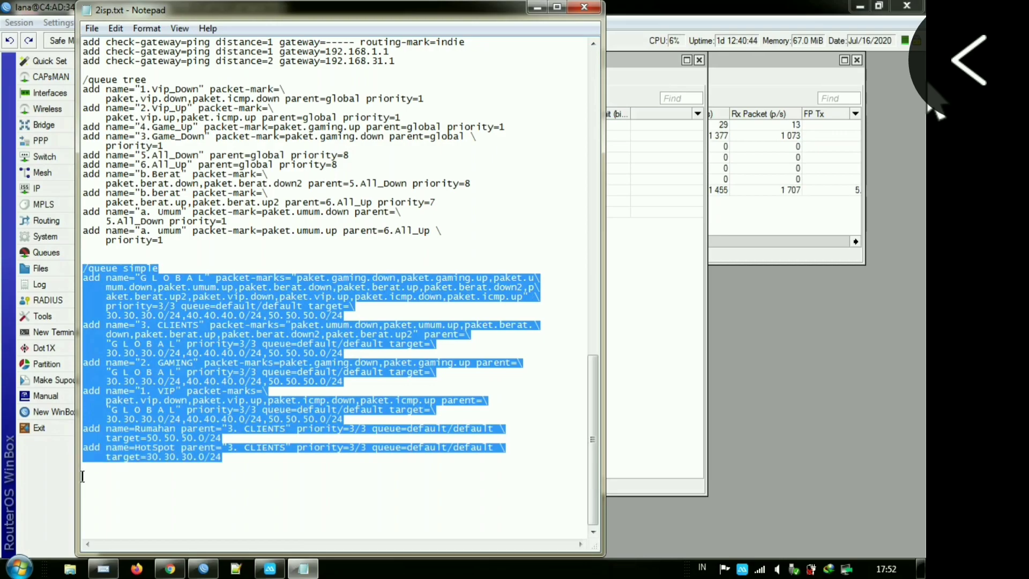
right_click(154, 336)
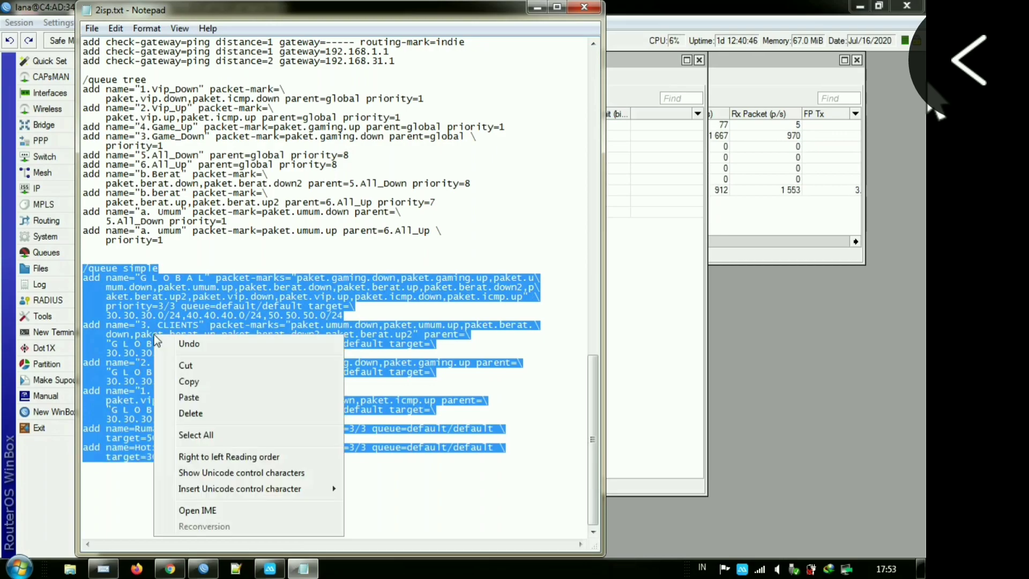
left_click(173, 380)
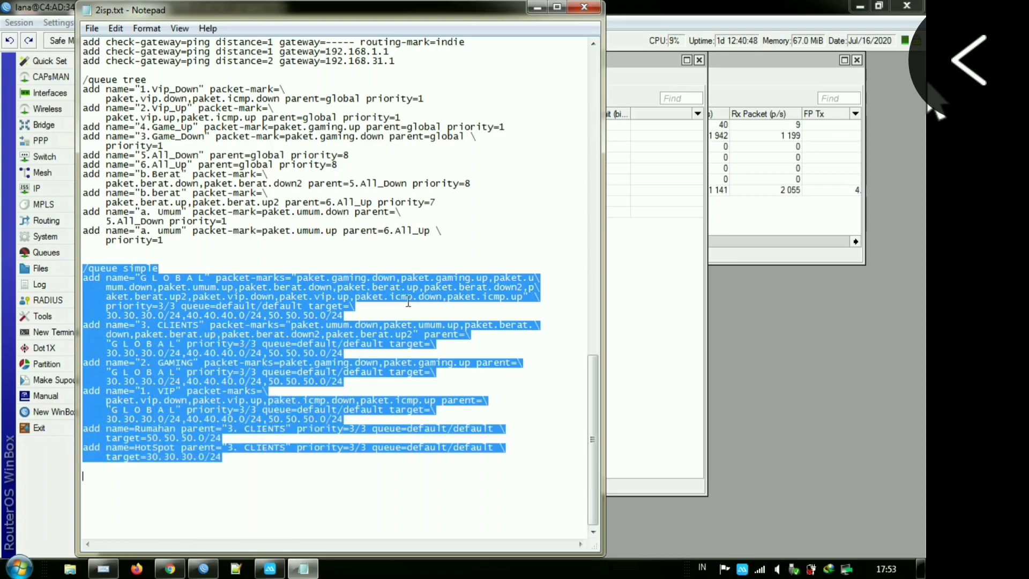
- Switch to WinBox, run the copied /queue simple commands in a new terminal below the existing queues, and close the terminal
left_click(621, 269)
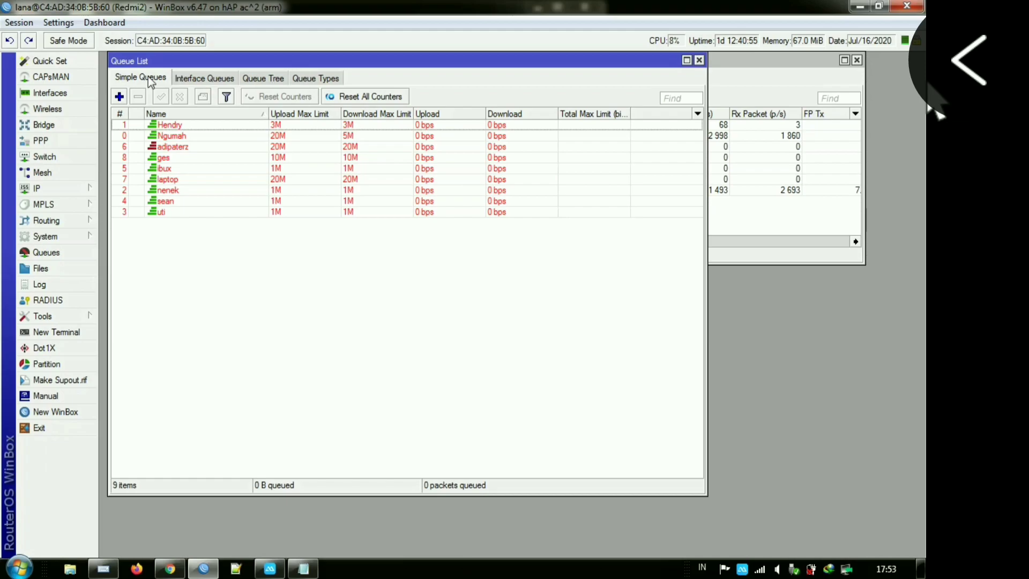
left_click(53, 330)
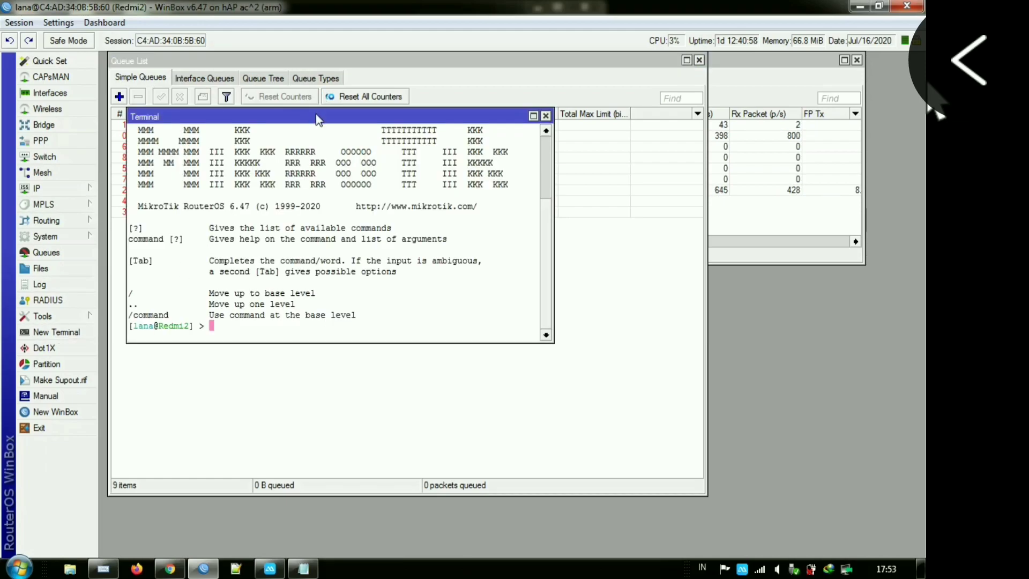
left_click_drag(316, 115, 301, 249)
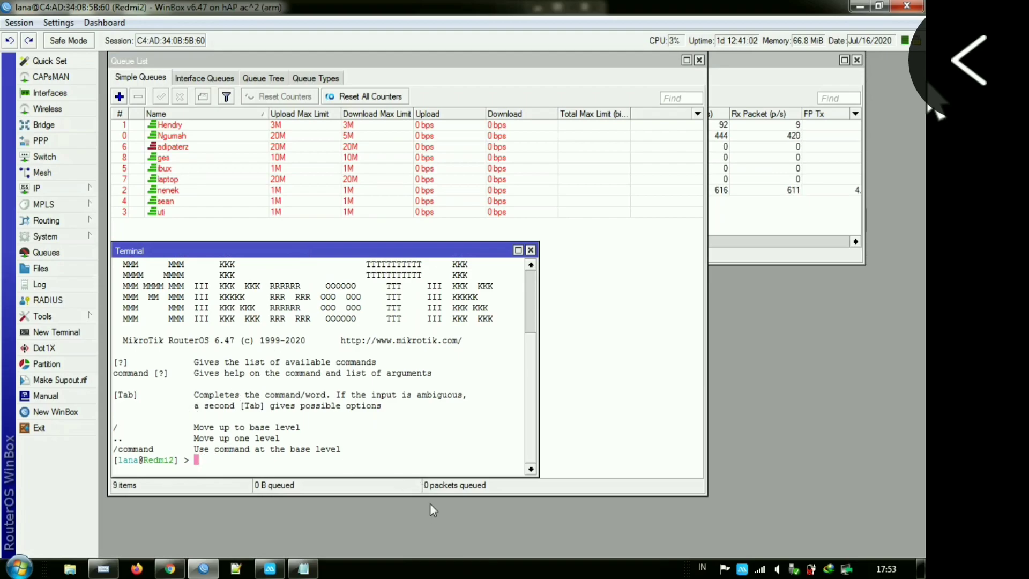
right_click(209, 460)
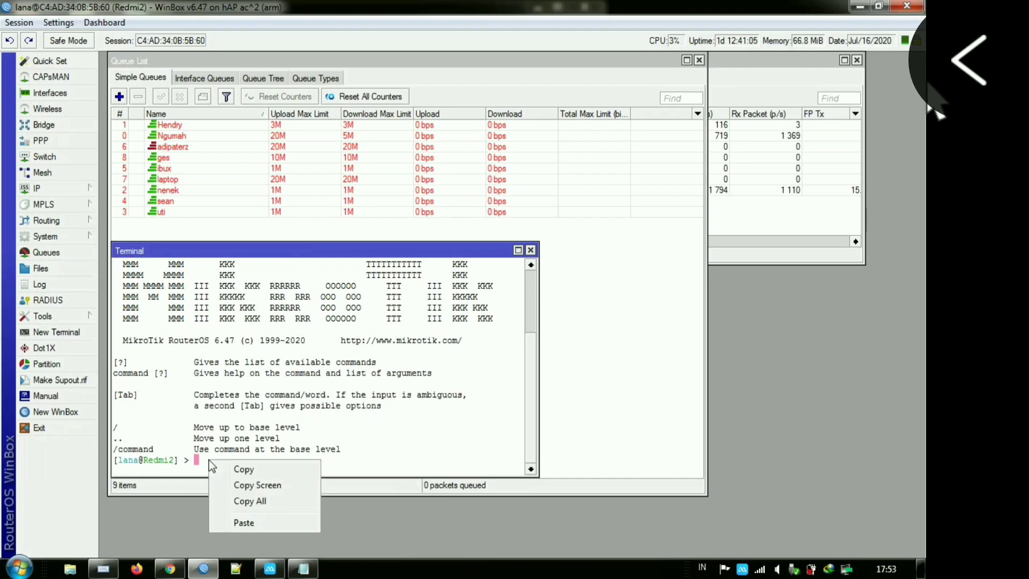
left_click(242, 523)
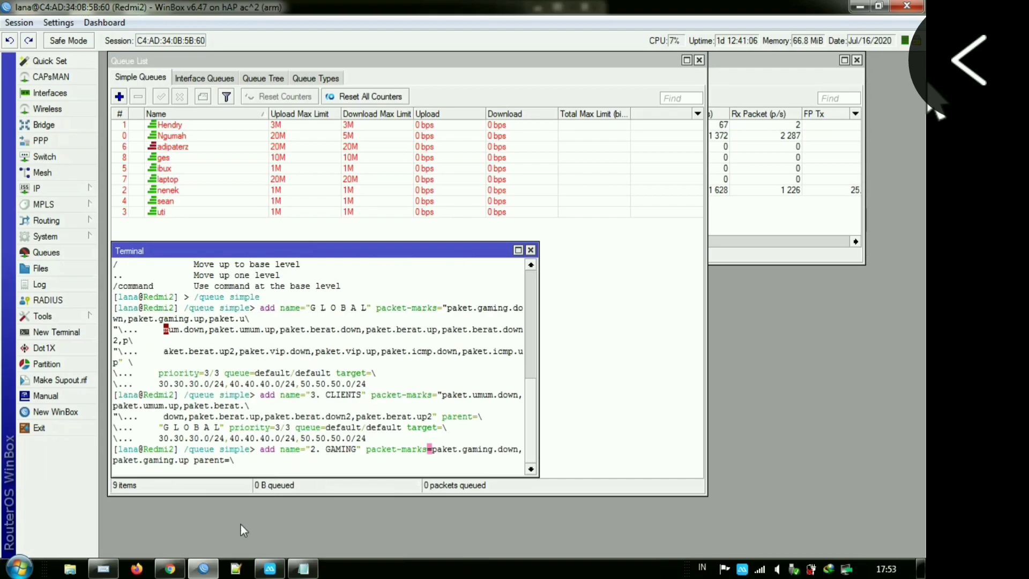
left_click(531, 251)
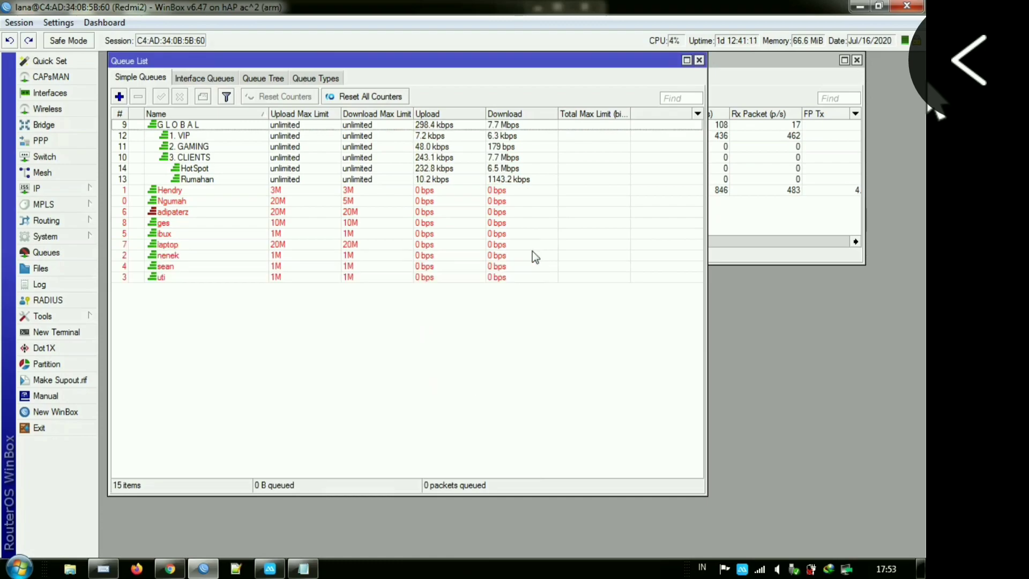
- Examine the G L O B A L, 1. VIP, 2. GAMING, 3. CLIENTS, HotSpot and Rumahan entries in the simple queue hierarchy
left_click(196, 178)
left_click(169, 124)
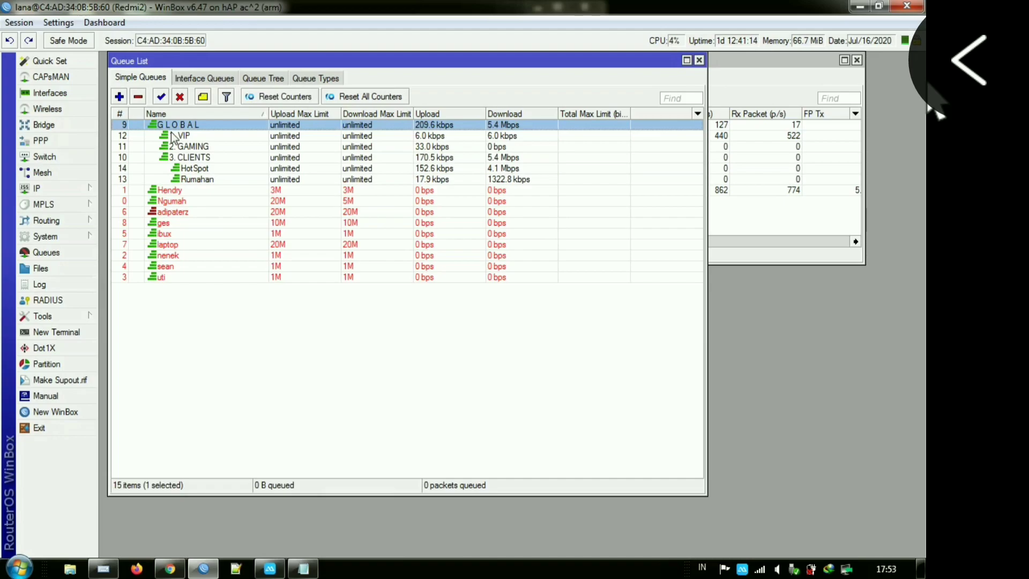
left_click(171, 132)
left_click(178, 145)
left_click(181, 157)
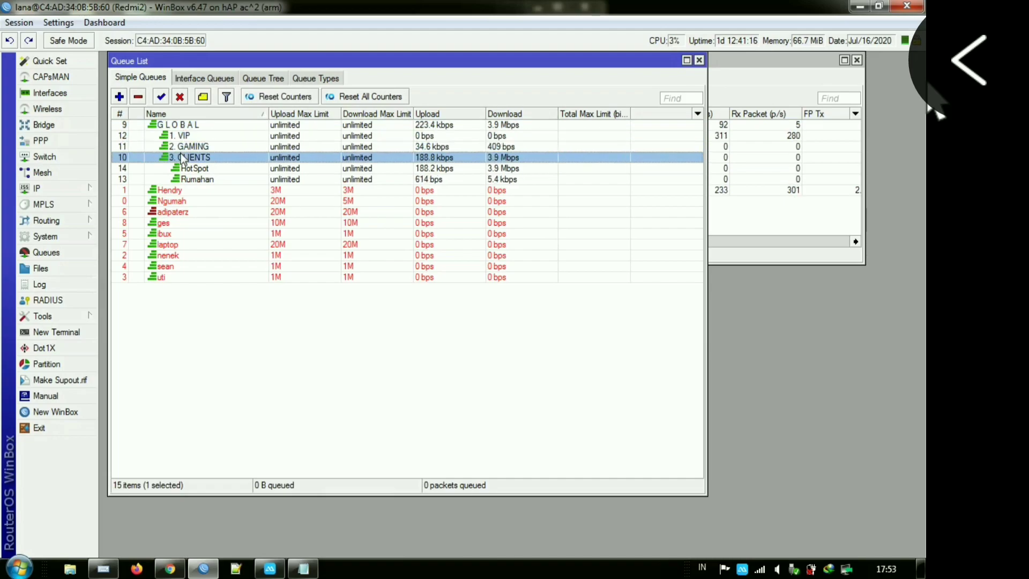
left_click(185, 169)
left_click(184, 179)
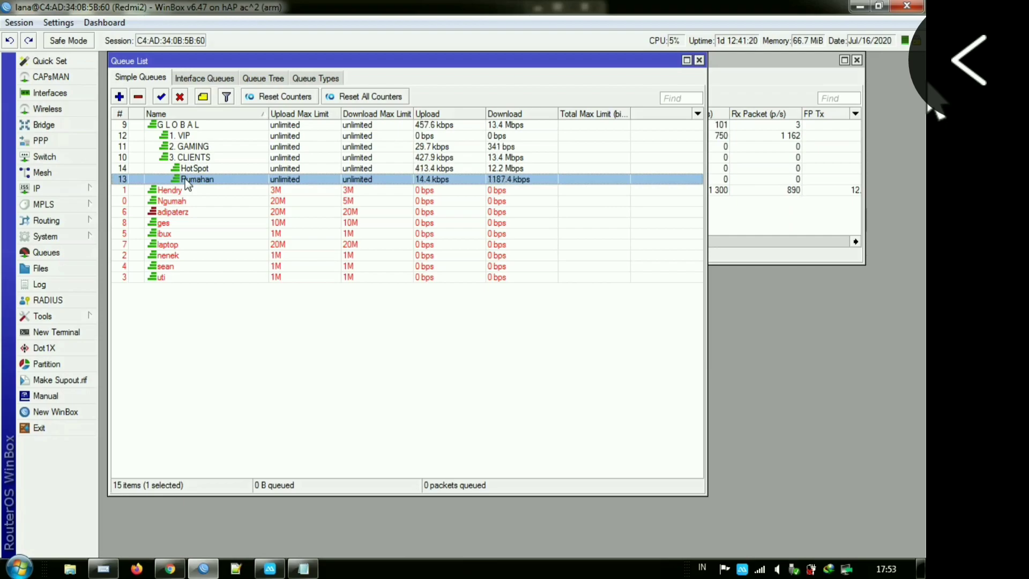
left_click(192, 369)
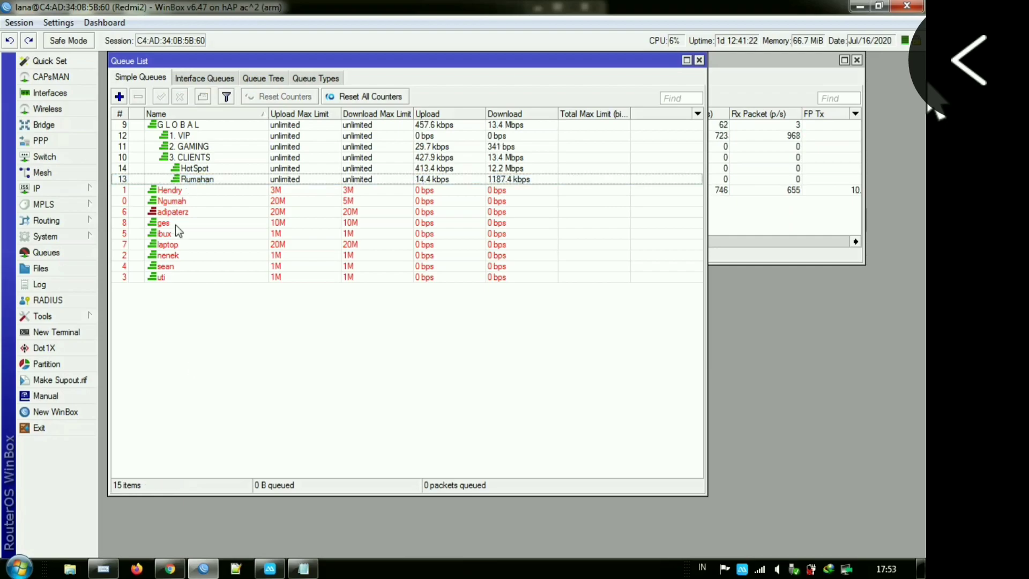
- Sort the simple queues by number and move G L O B A L, 1. VIP, 2. GAMING, 3. CLIENTS, Rumahan and HotSpot, in that order, above the client queues
left_click(121, 115)
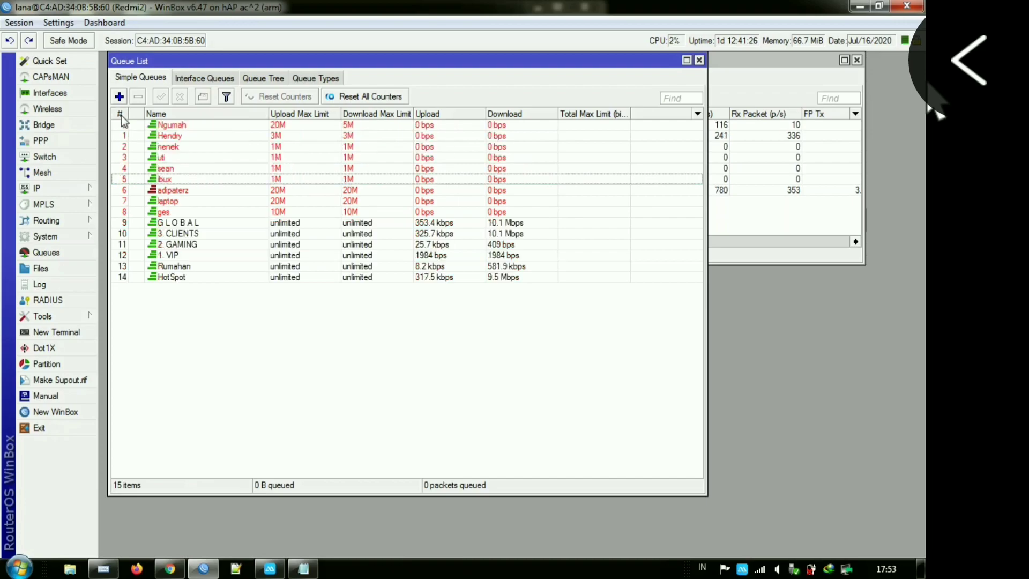
left_click(202, 221)
left_click_drag(208, 125, 208, 110)
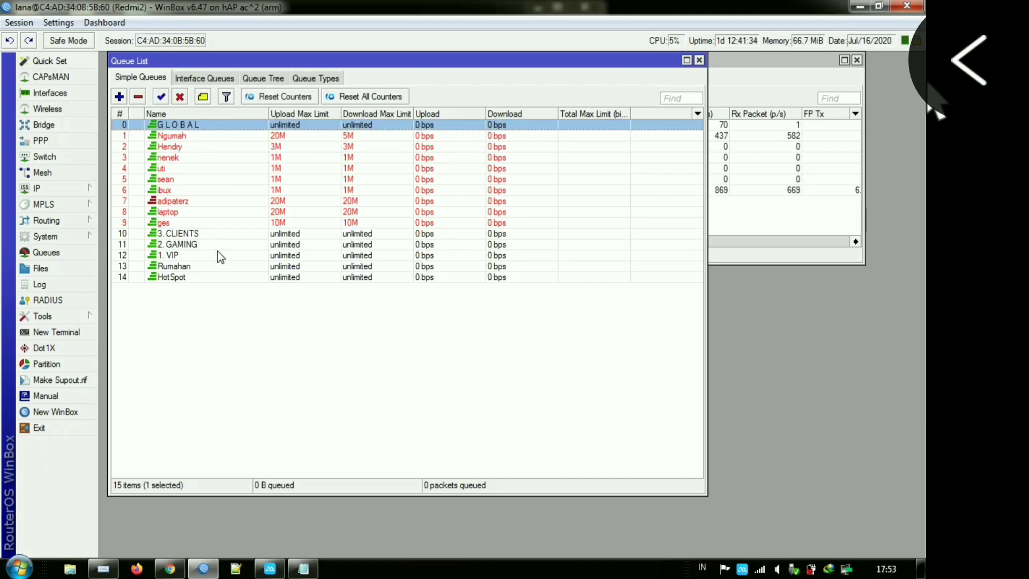
left_click_drag(227, 256, 226, 132)
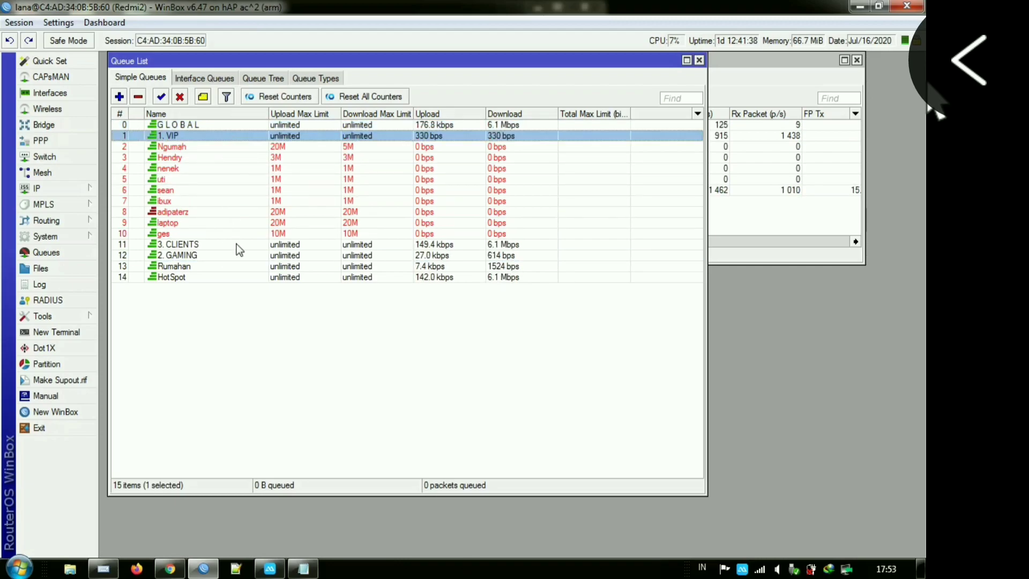
left_click_drag(233, 256, 229, 142)
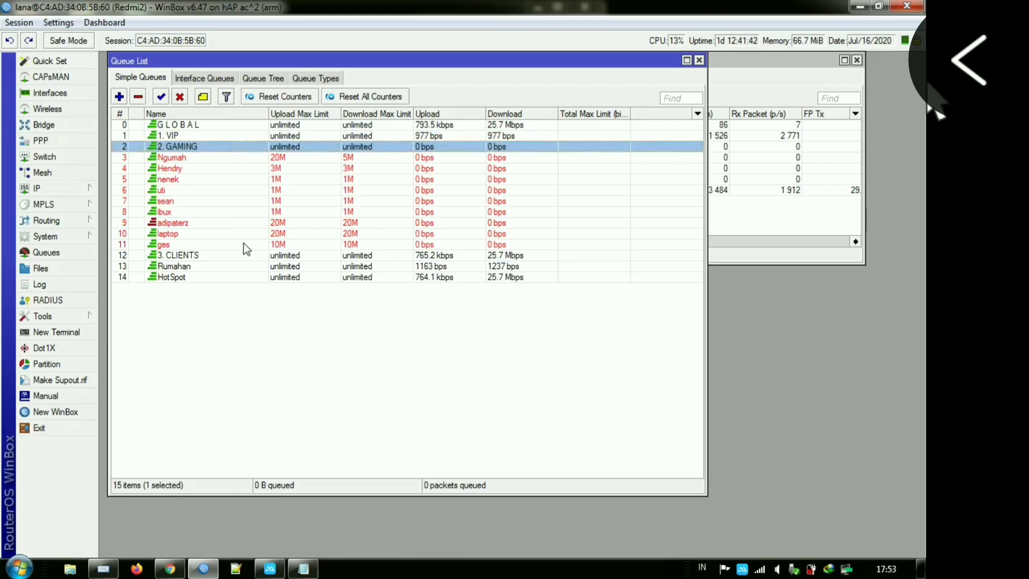
mouse_move(235, 183)
left_mouse_down()
mouse_move(236, 146)
mouse_move(230, 164)
left_mouse_up()
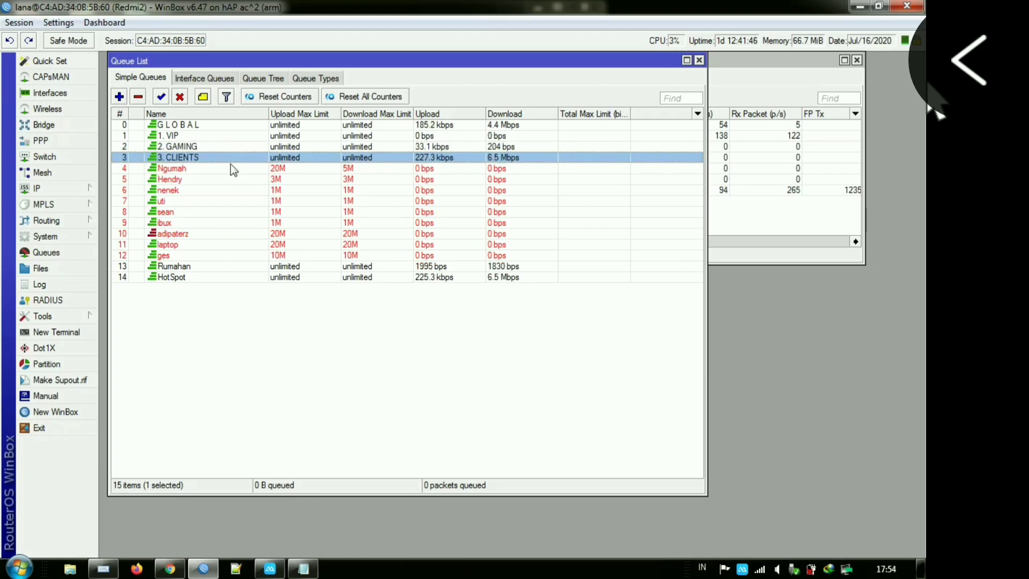
left_click_drag(244, 268, 239, 175)
left_click_drag(252, 280, 246, 173)
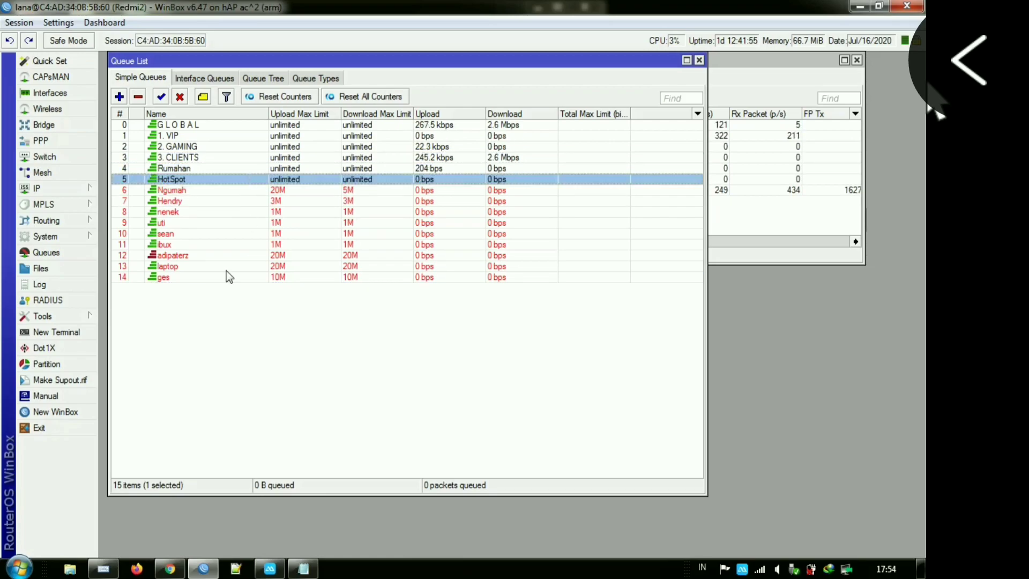
left_click(220, 337)
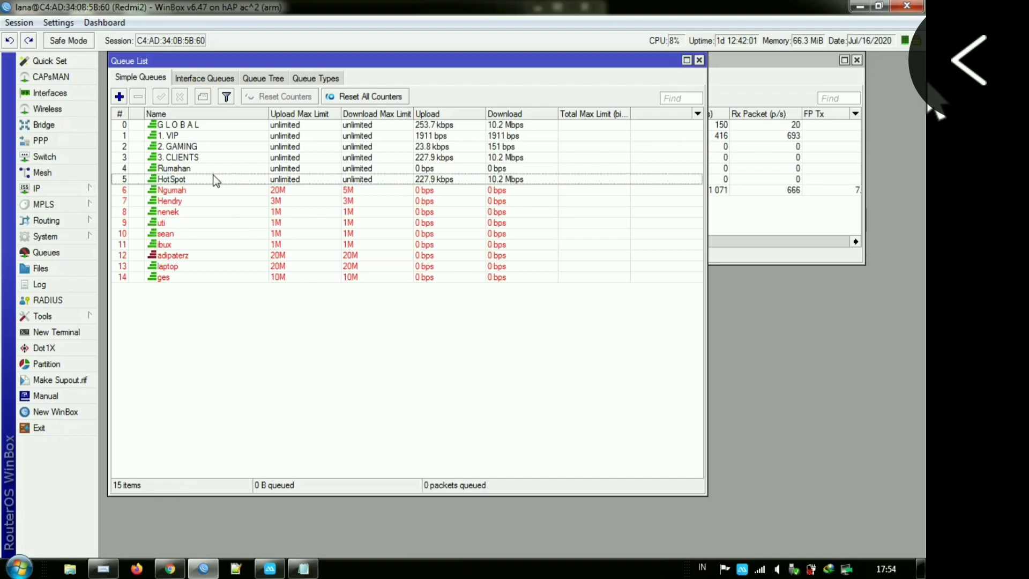
- Review the order of the simple queues from G L O B A L through HotSpot and the client entries that follow them
left_click(183, 125)
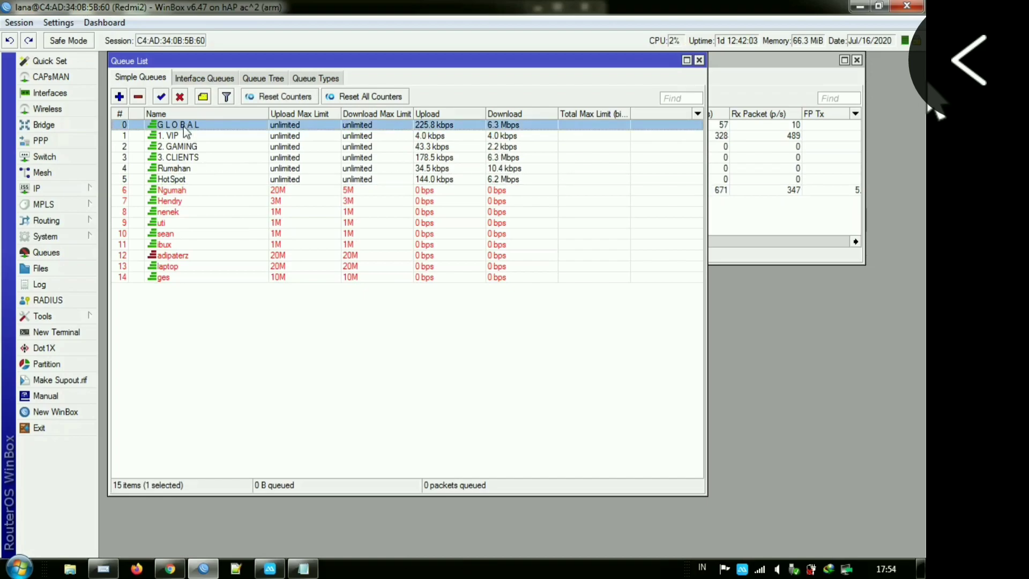
left_click(179, 135)
left_click(177, 152)
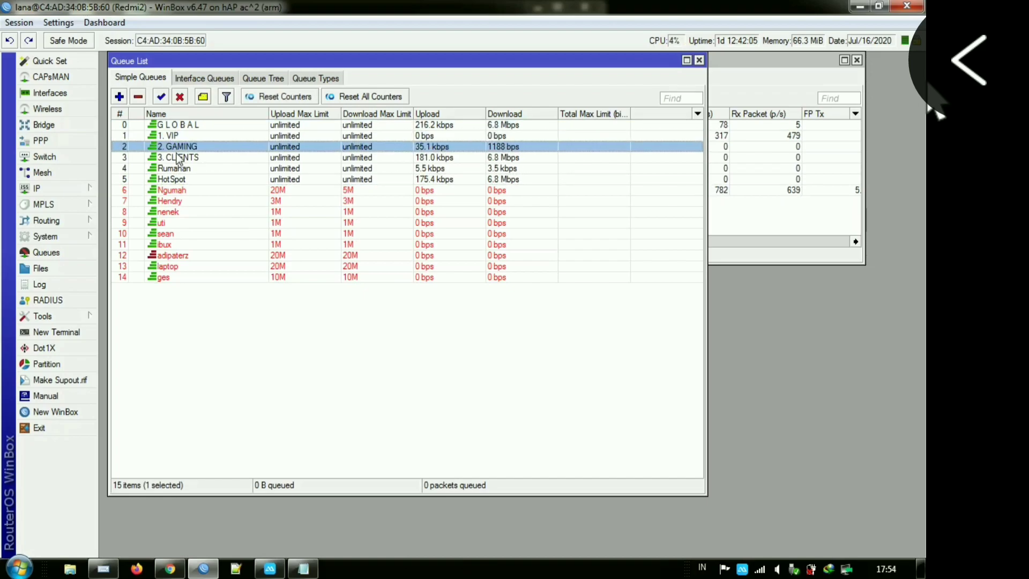
left_click(175, 159)
left_click(171, 170)
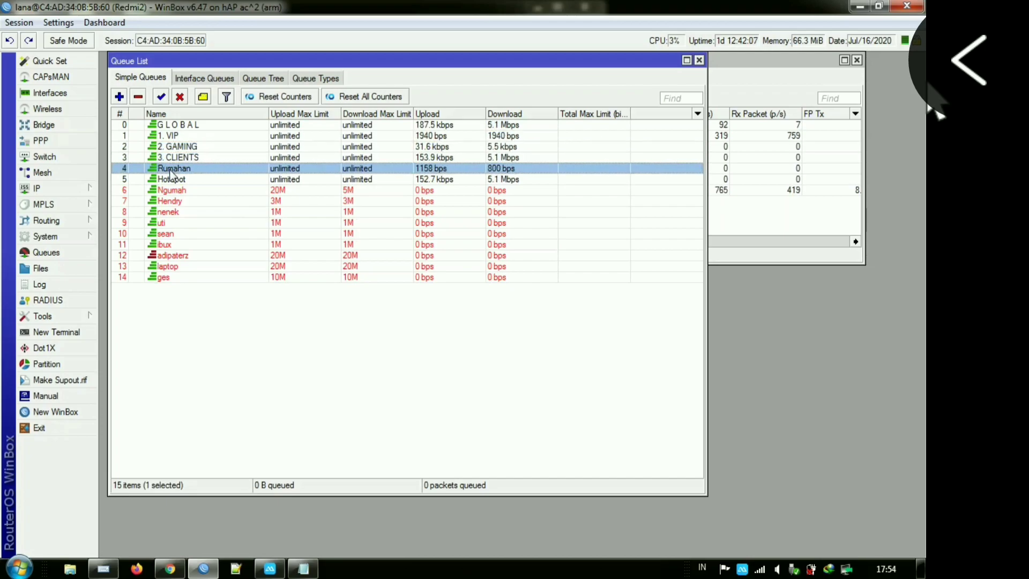
left_click(171, 180)
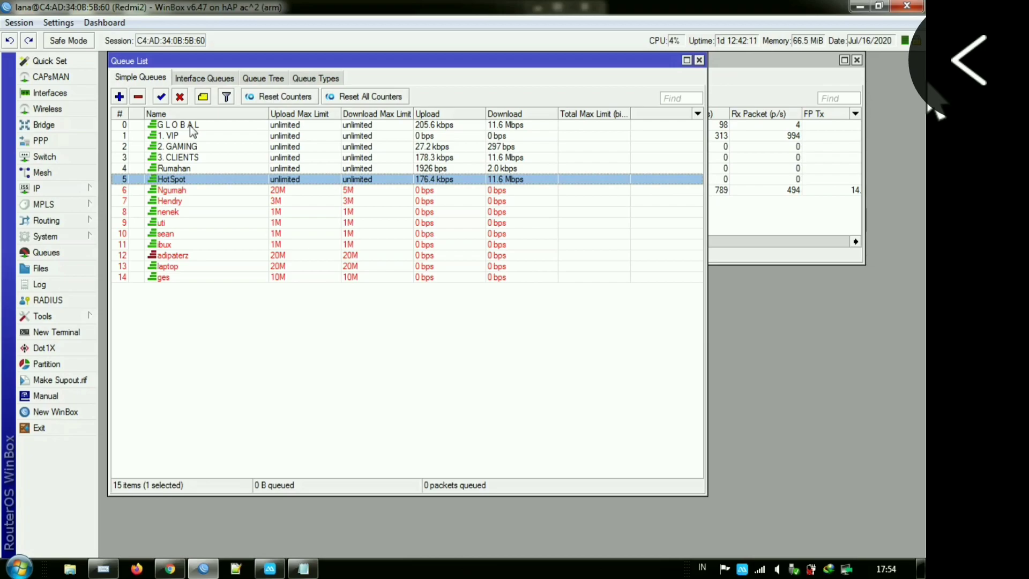
left_click(202, 318)
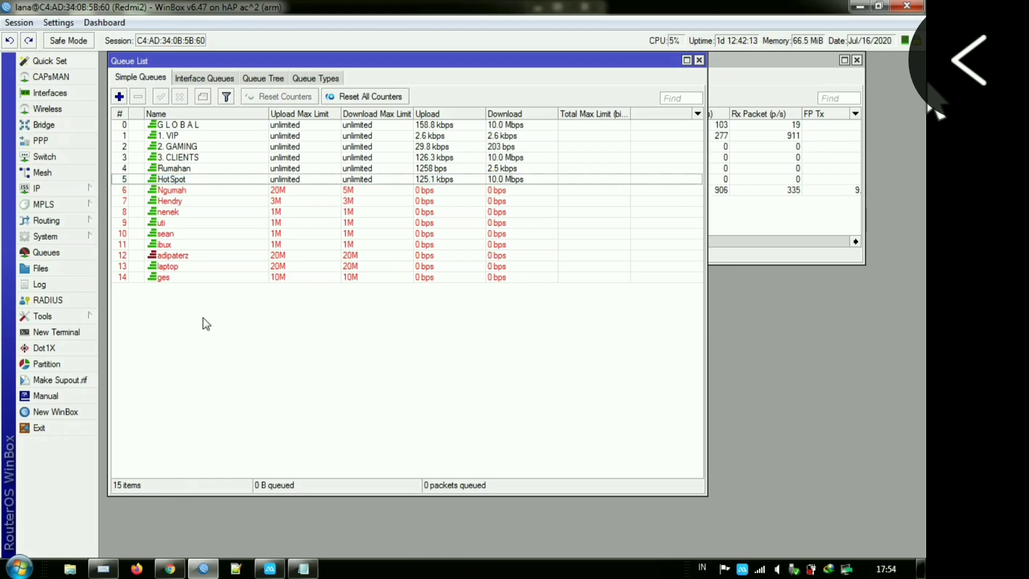
left_click(181, 192)
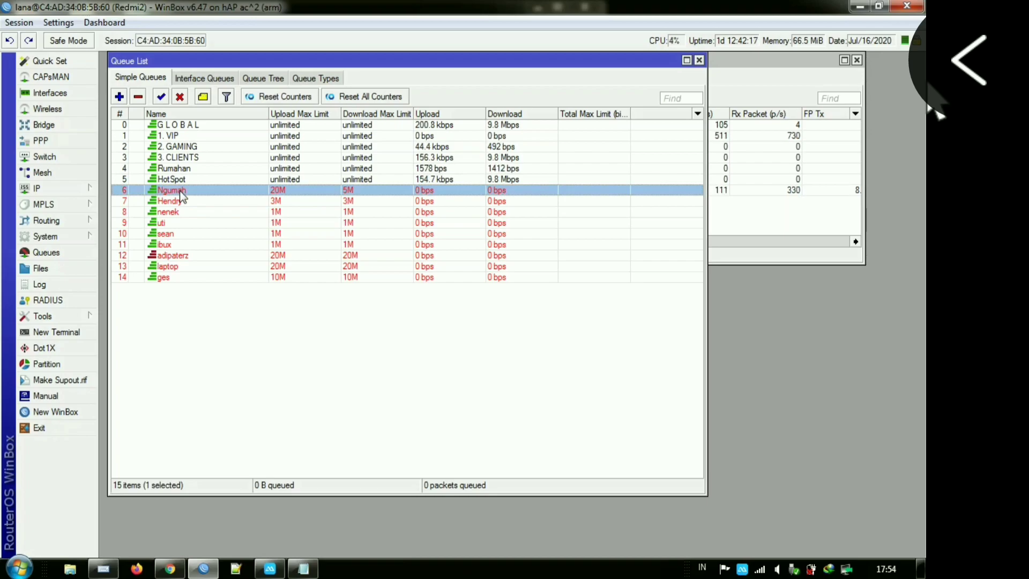
left_click(184, 169)
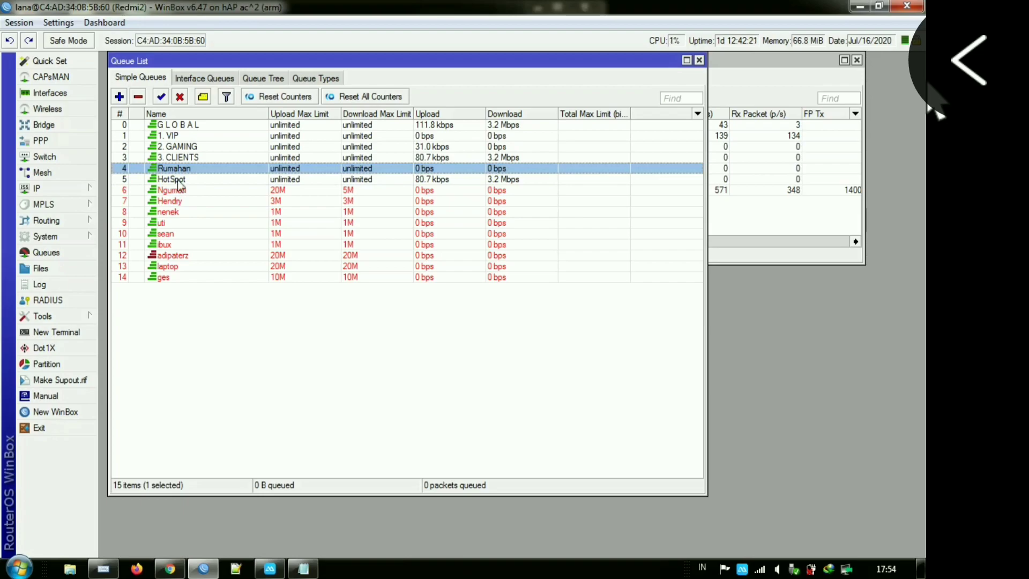
left_click(180, 181)
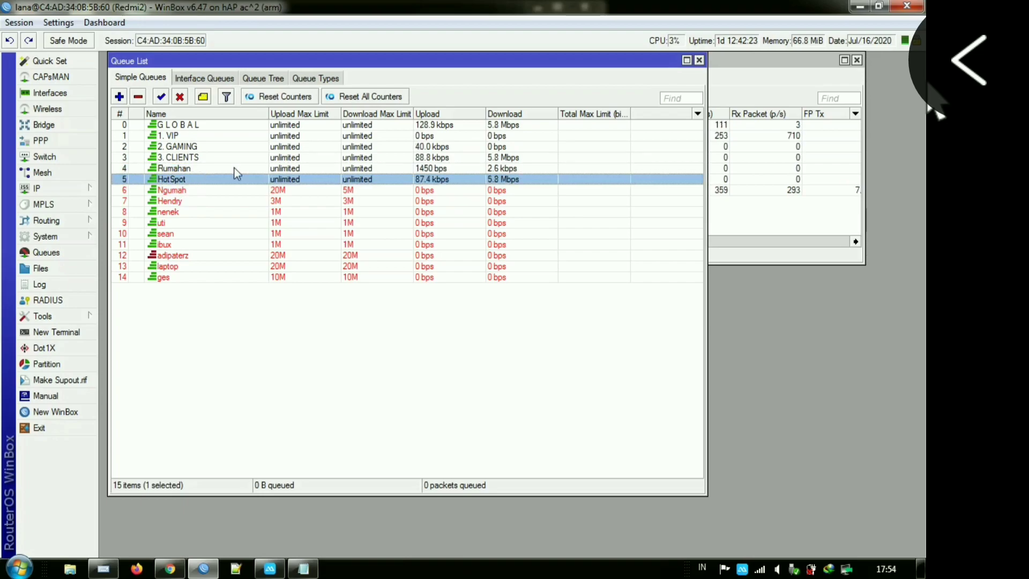
left_click(224, 373)
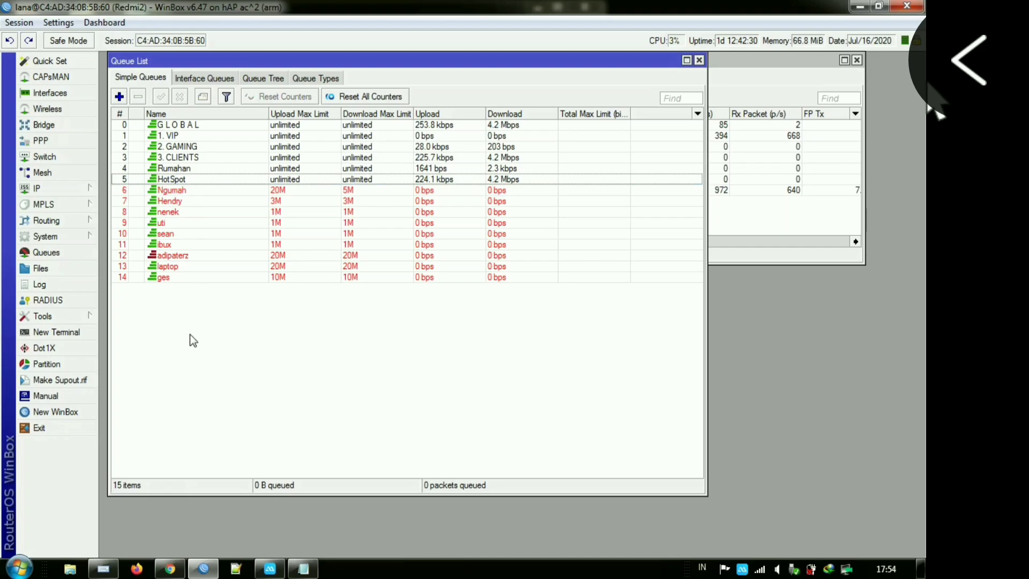
- Sort the simple queues by name in ascending order and check HotSpot and Rumahan against the ungrouped client queues
left_click(176, 113)
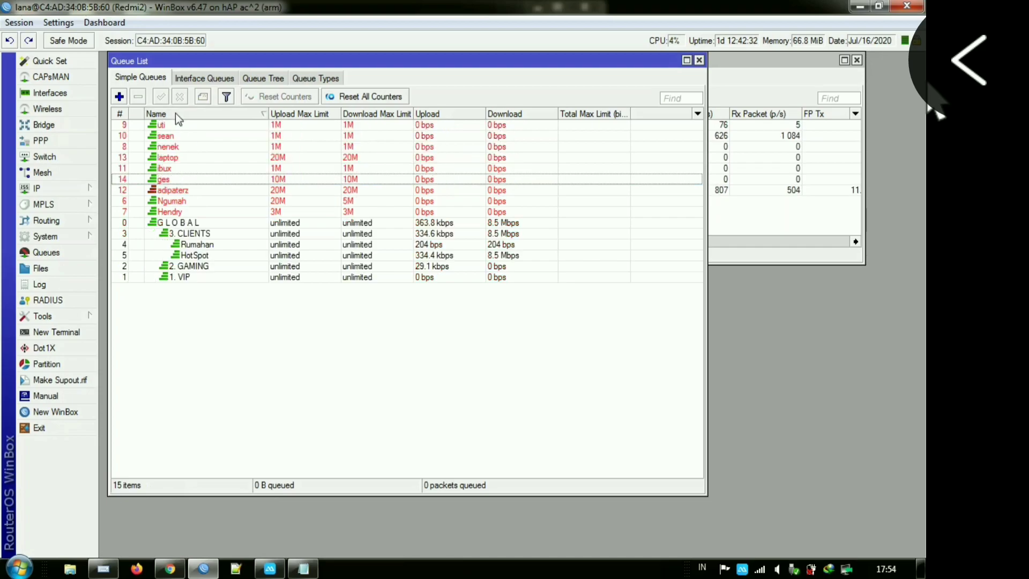
left_click(176, 114)
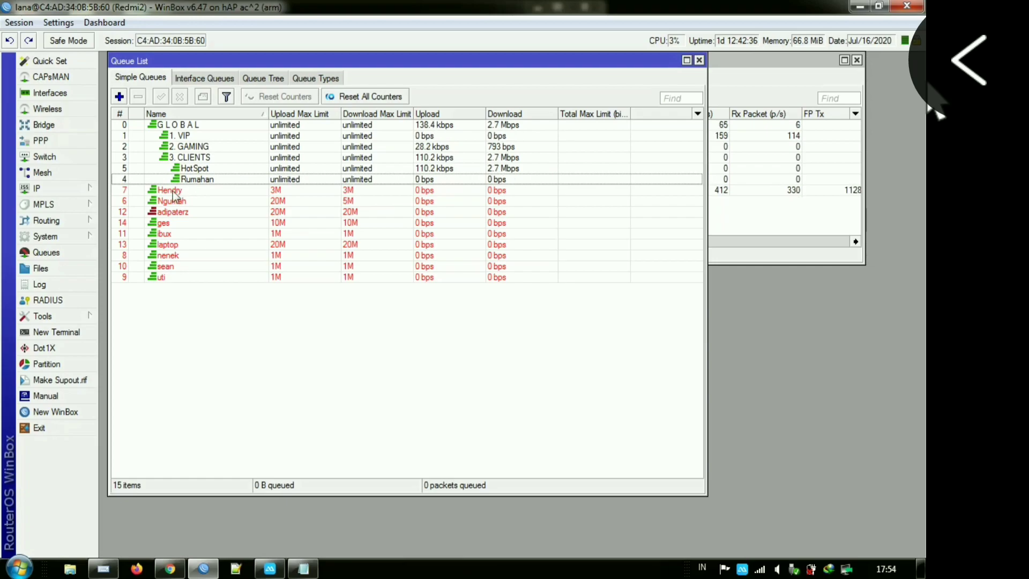
left_click(202, 170)
left_click(204, 180)
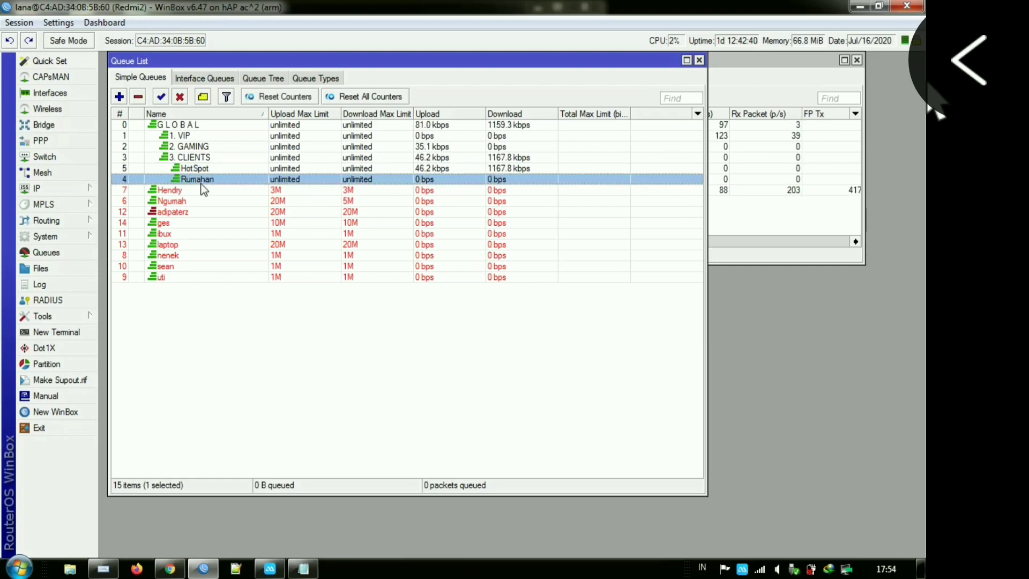
left_click(177, 238)
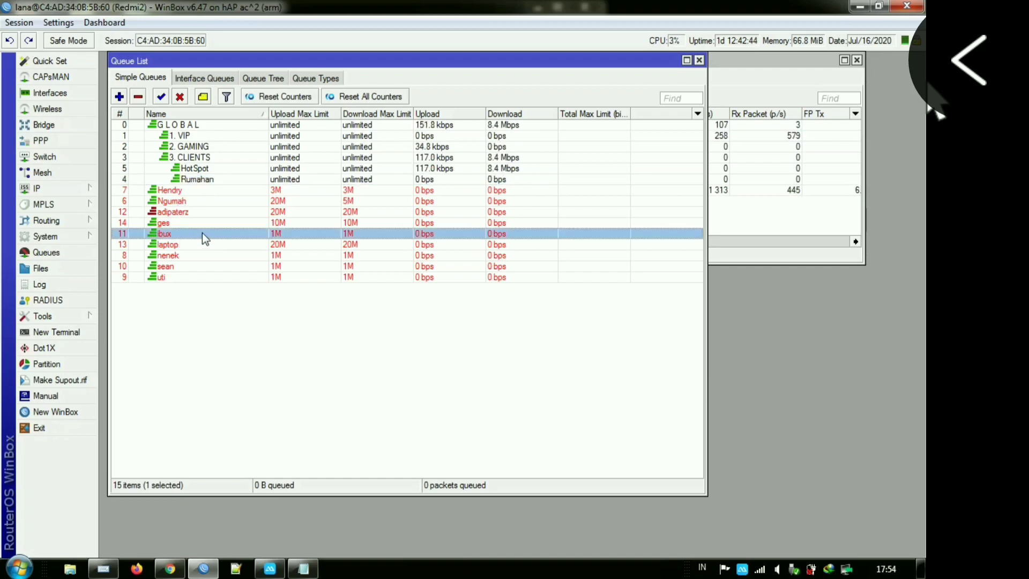
left_click(192, 180)
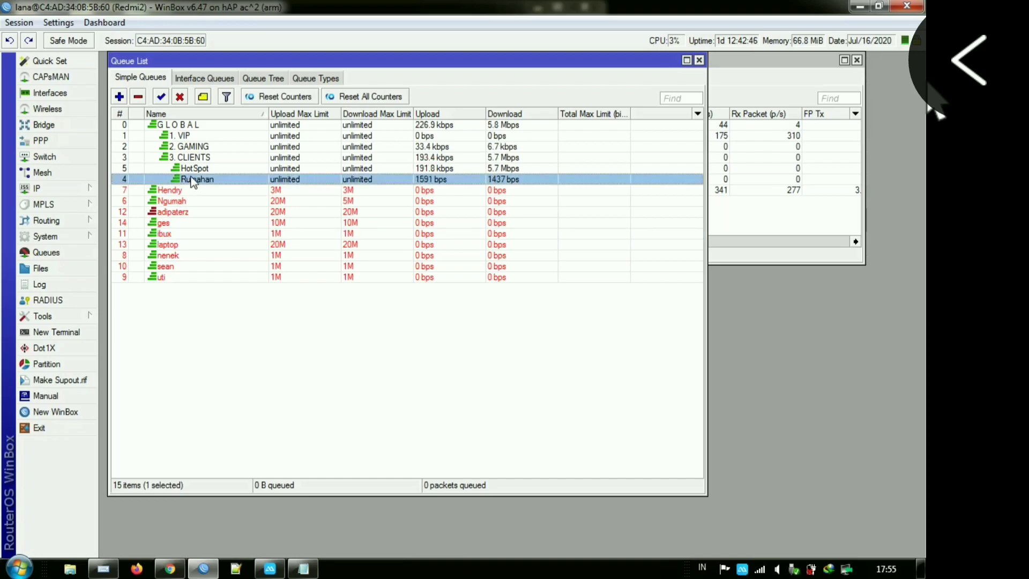
left_click(193, 169)
- Set the parent of the Ngumah simple queue to Rumahan and save it
double_click(166, 199)
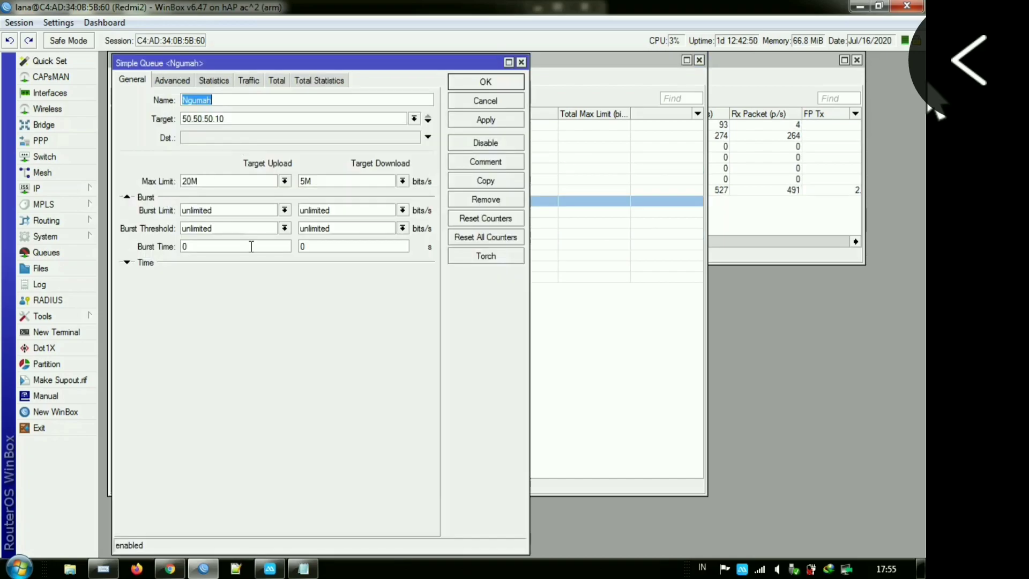
left_click(179, 81)
left_click(219, 220)
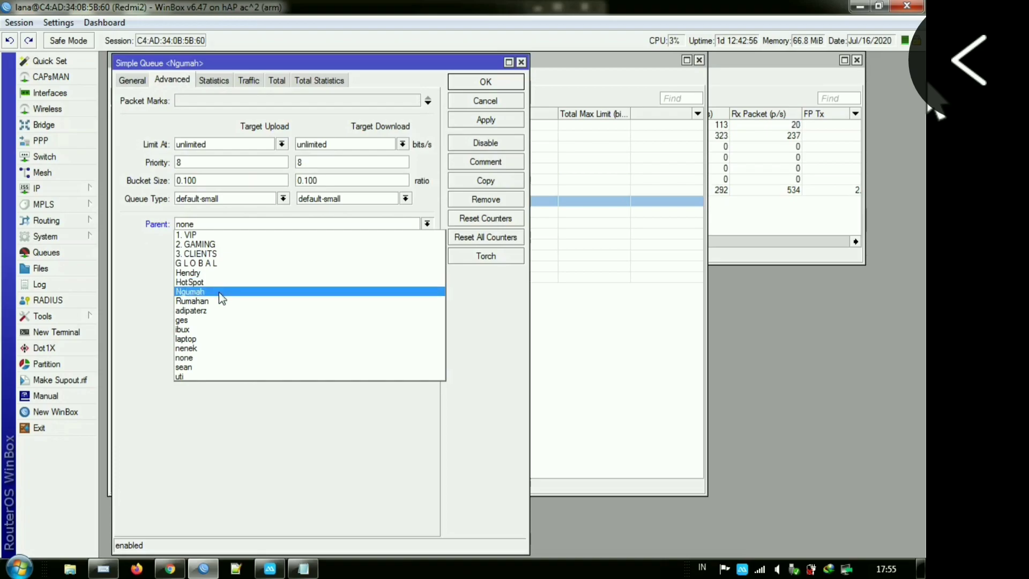
left_click(175, 302)
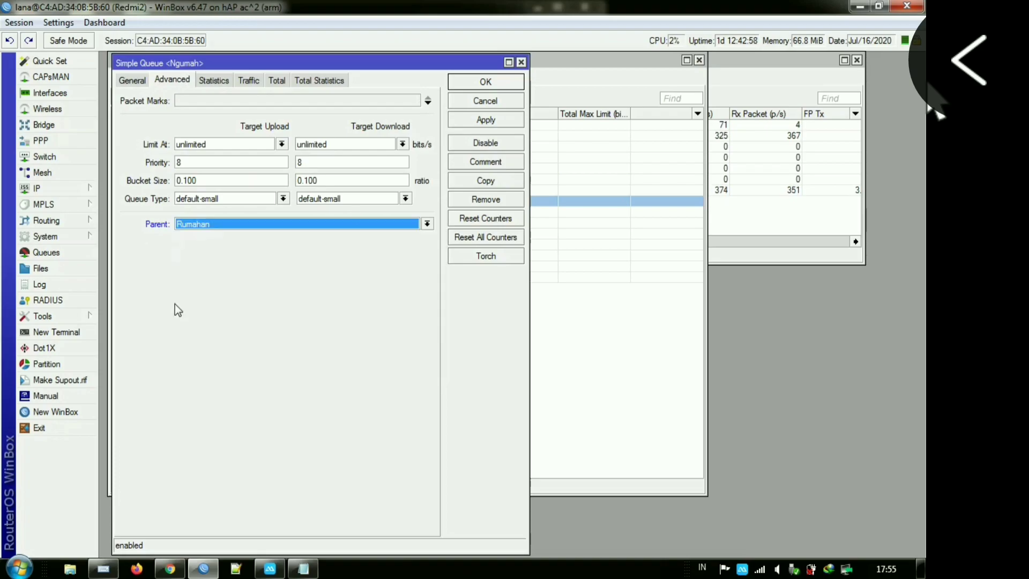
left_click(475, 85)
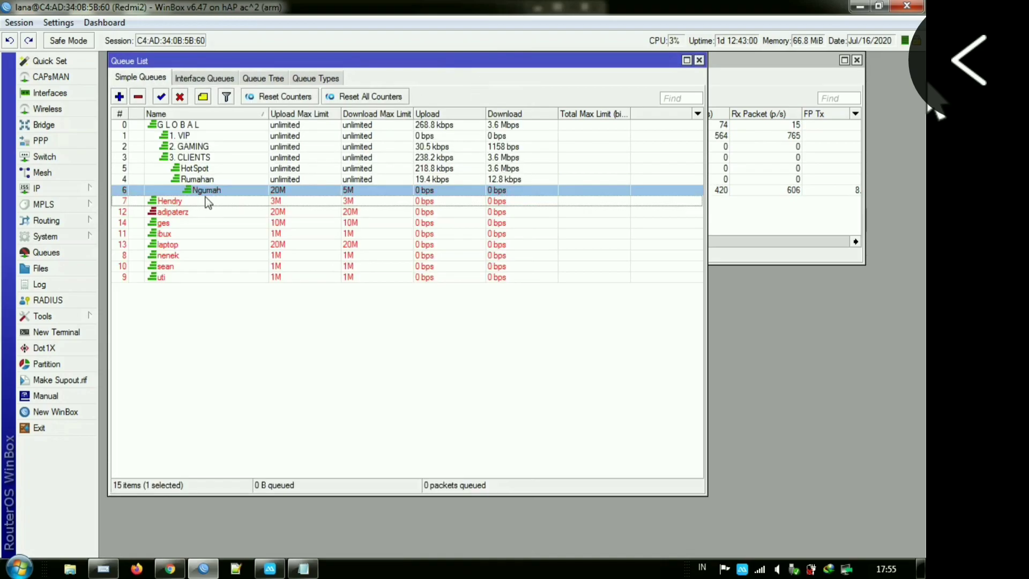
- Set the parent of client queue number 7, the 3M/3M entry, to Rumahan and check both entries grouped under Rumahan
double_click(185, 202)
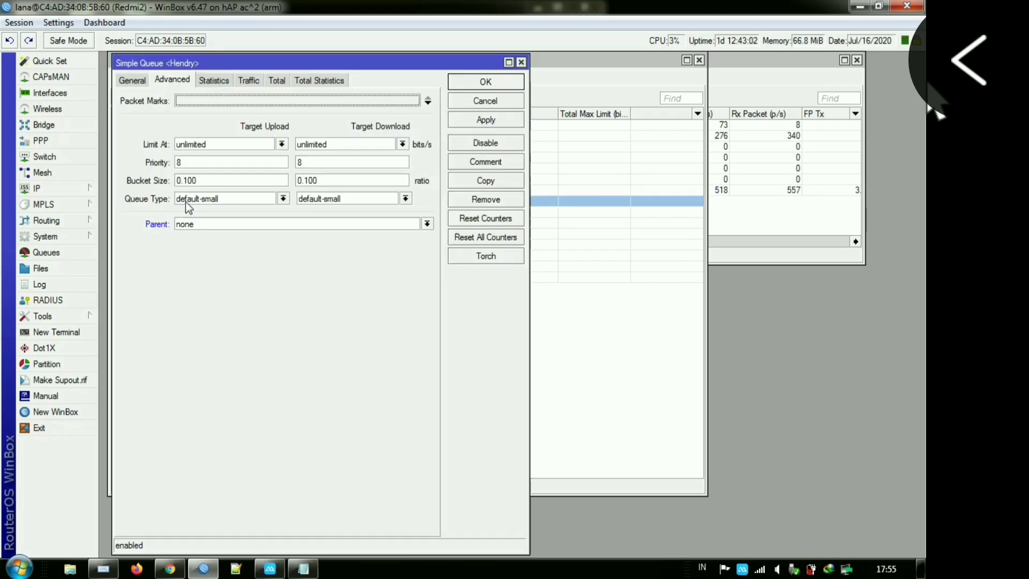
left_click(193, 225)
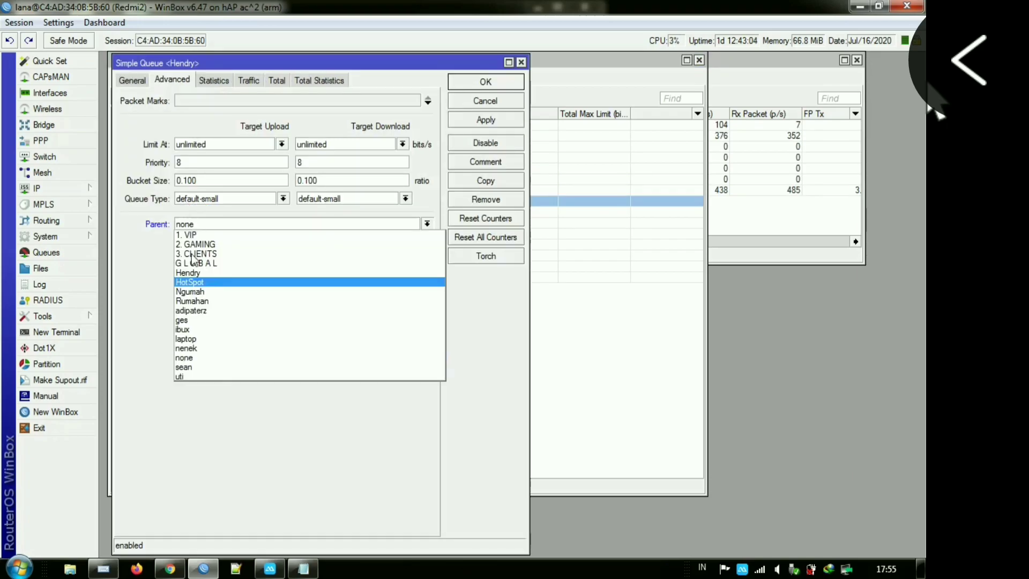
left_click(196, 303)
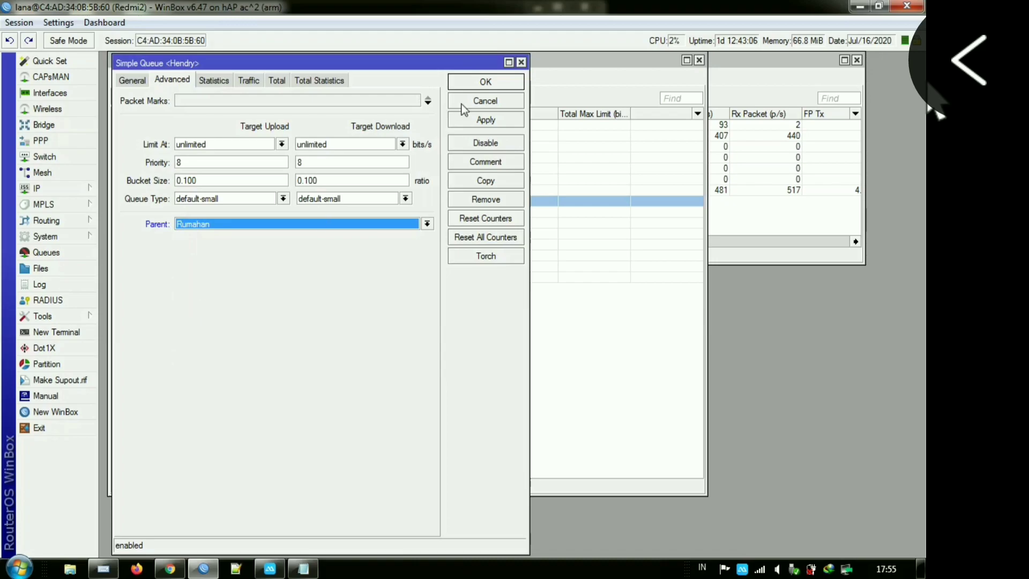
left_click(486, 83)
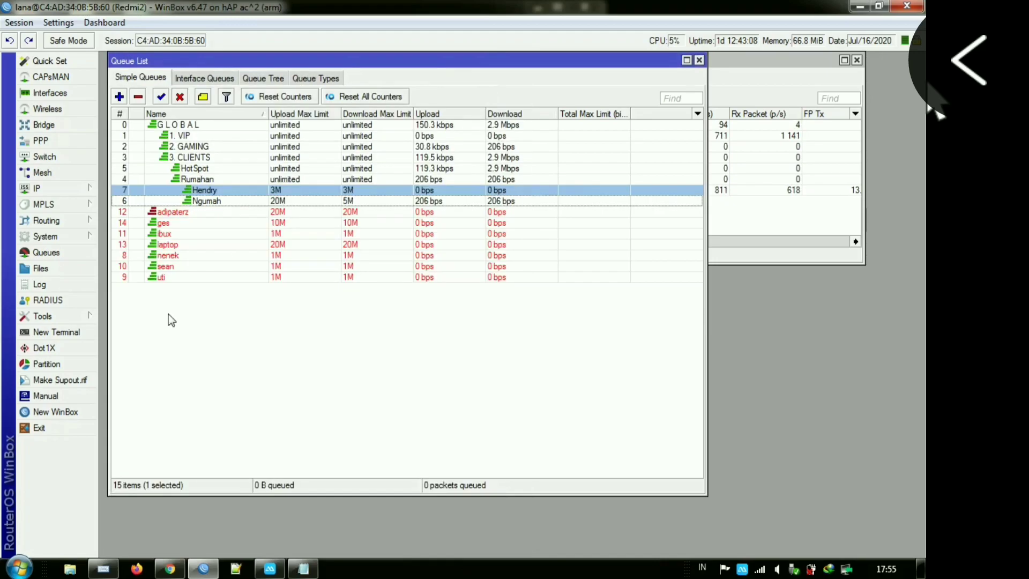
left_click(214, 300)
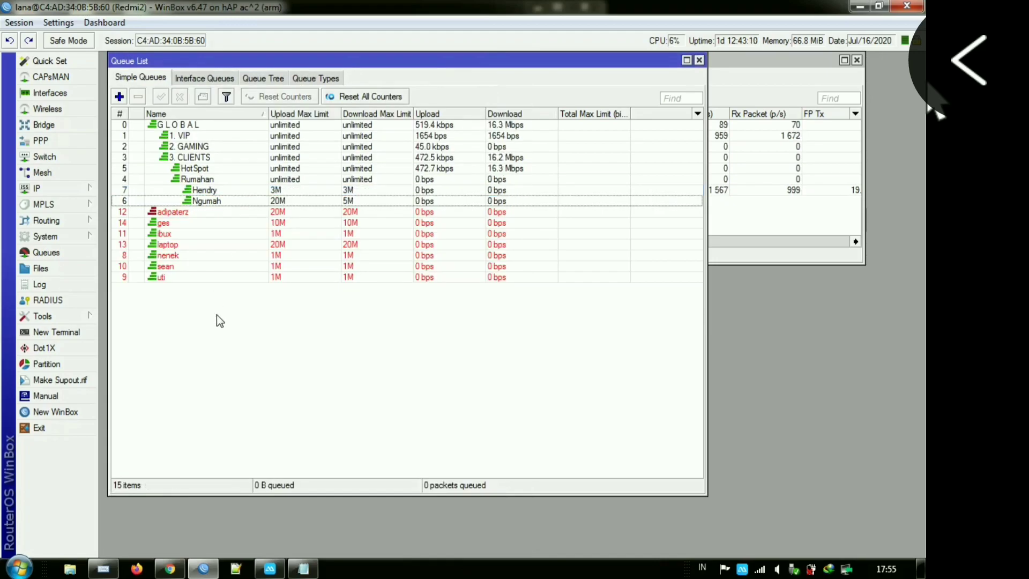
left_click(216, 191)
left_click(198, 202)
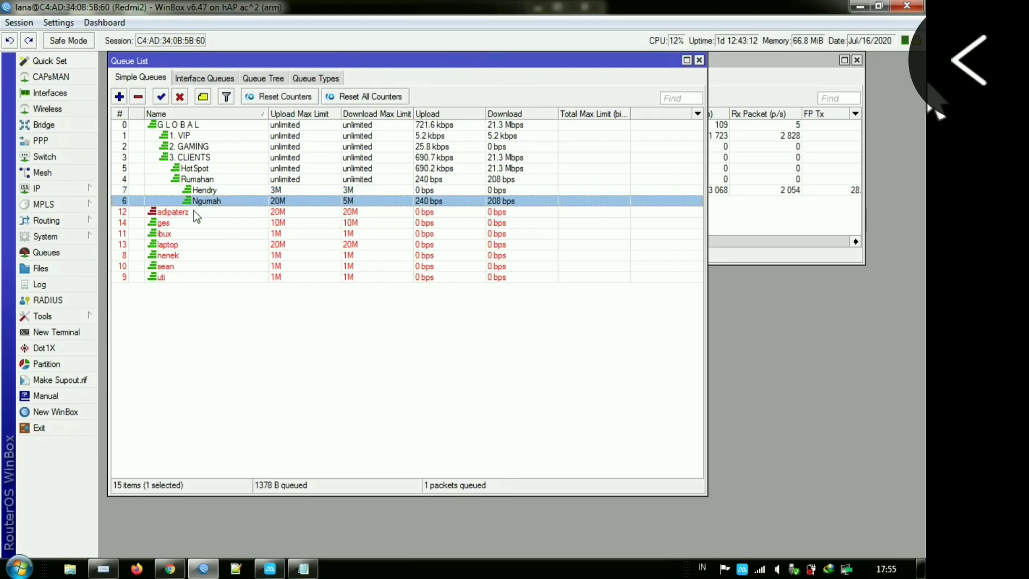
- Set the parent of client queue number 12, the first ungrouped 20M/20M entry, to HotSpot and save it
double_click(189, 211)
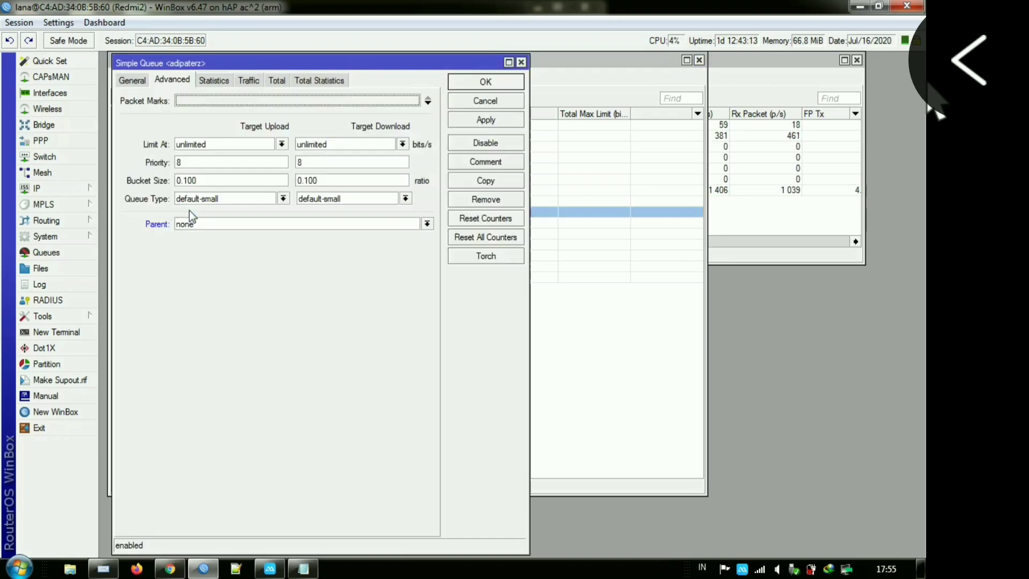
left_click(224, 225)
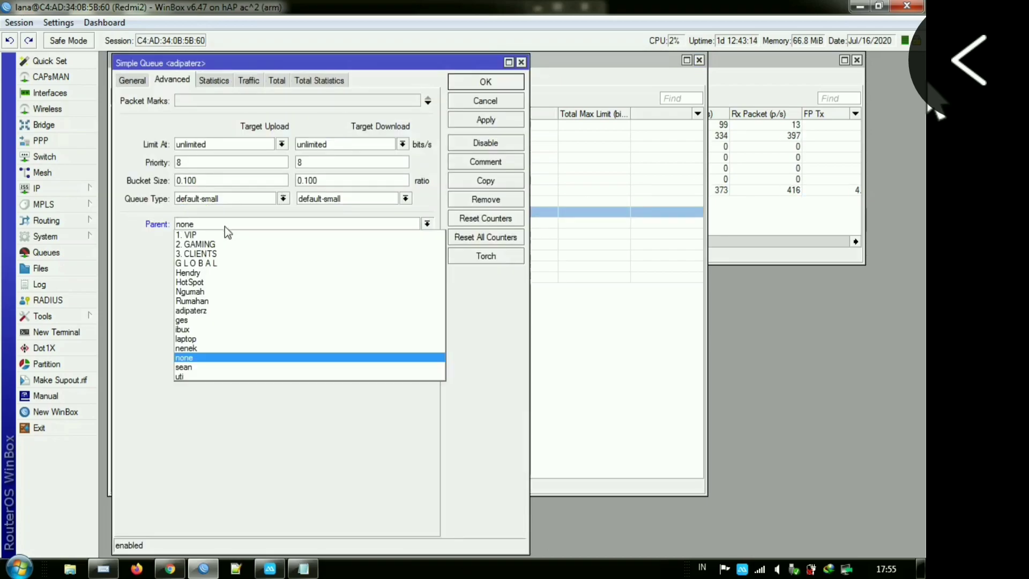
left_click(186, 283)
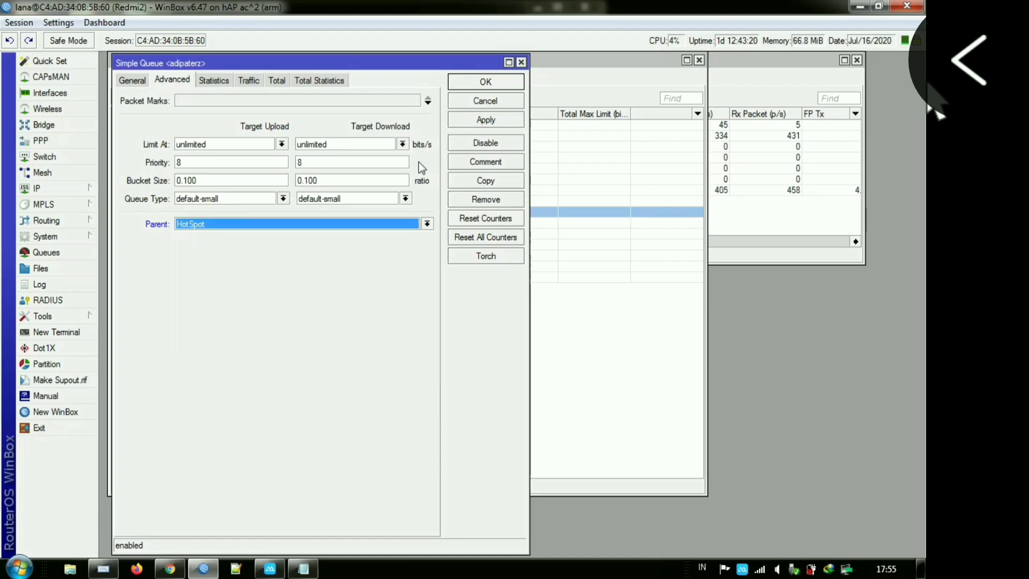
left_click(484, 83)
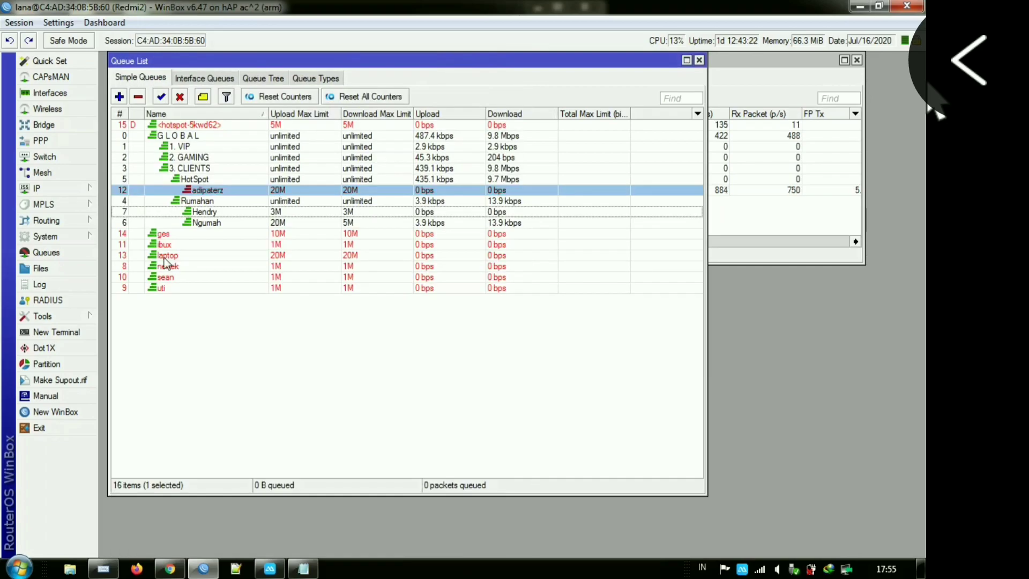
- Set the parent of client queue number 14, the 10M/10M entry, to HotSpot and save it
left_click(180, 235)
double_click(182, 236)
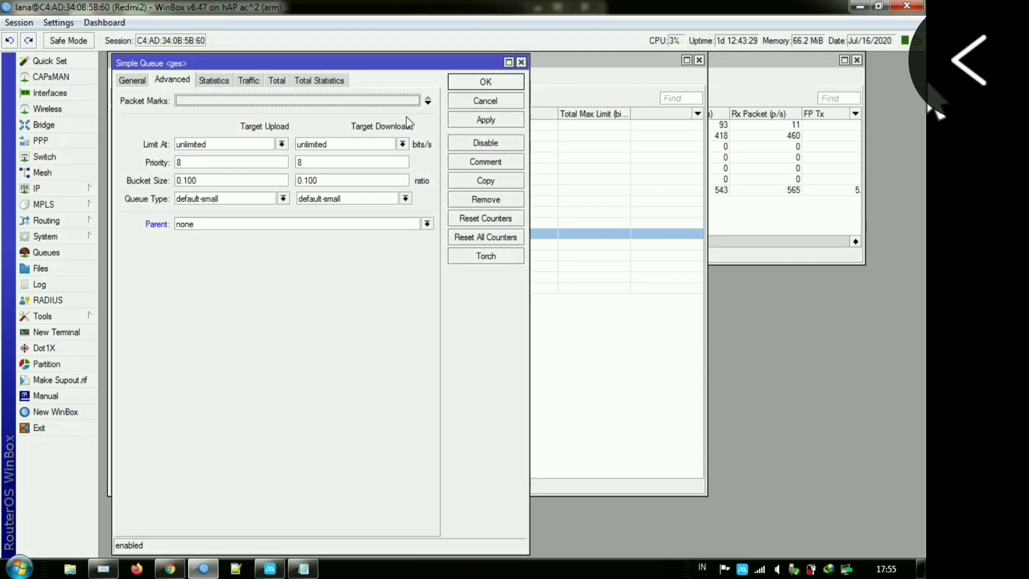
left_click(243, 223)
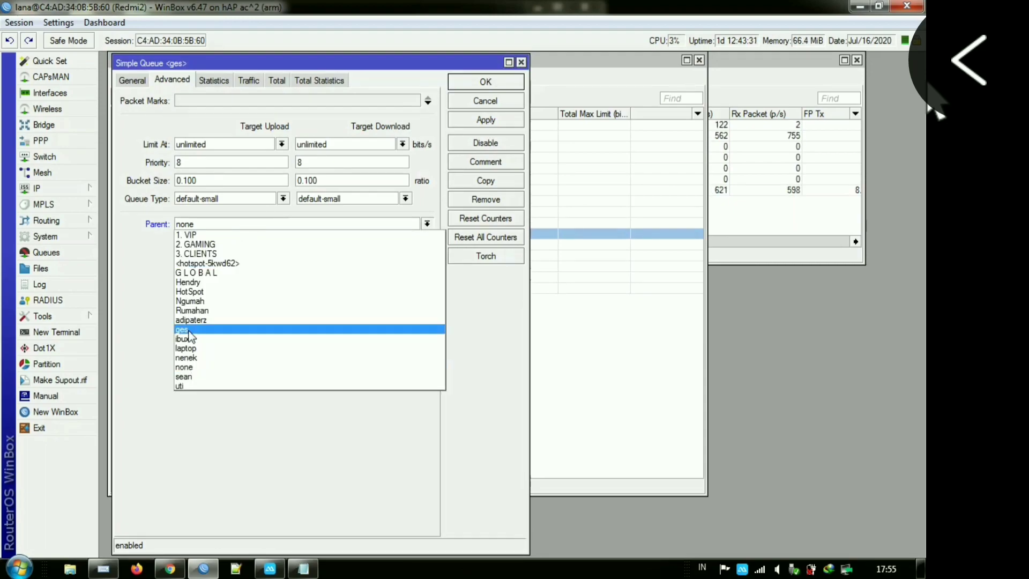
left_click(185, 291)
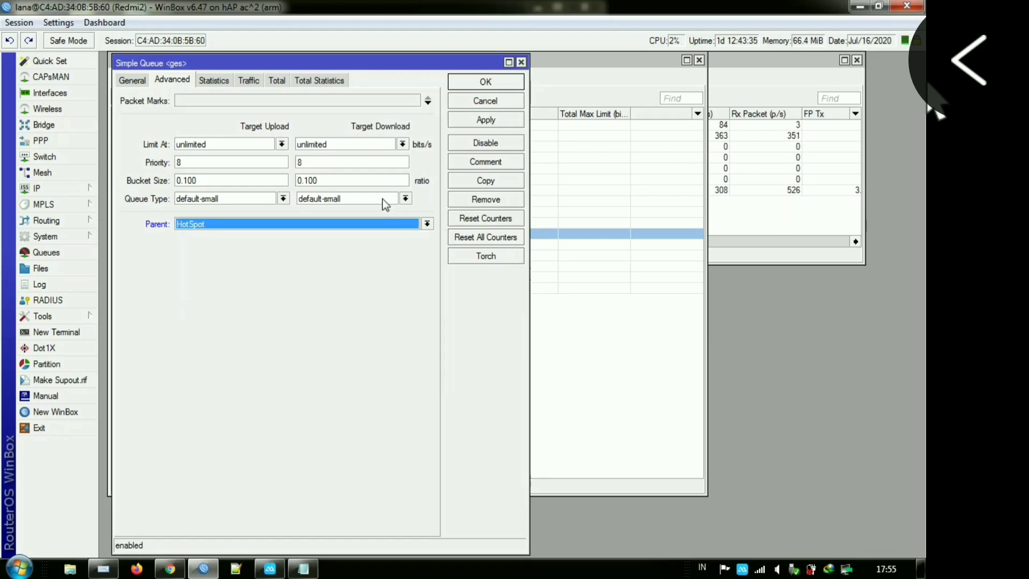
left_click(467, 88)
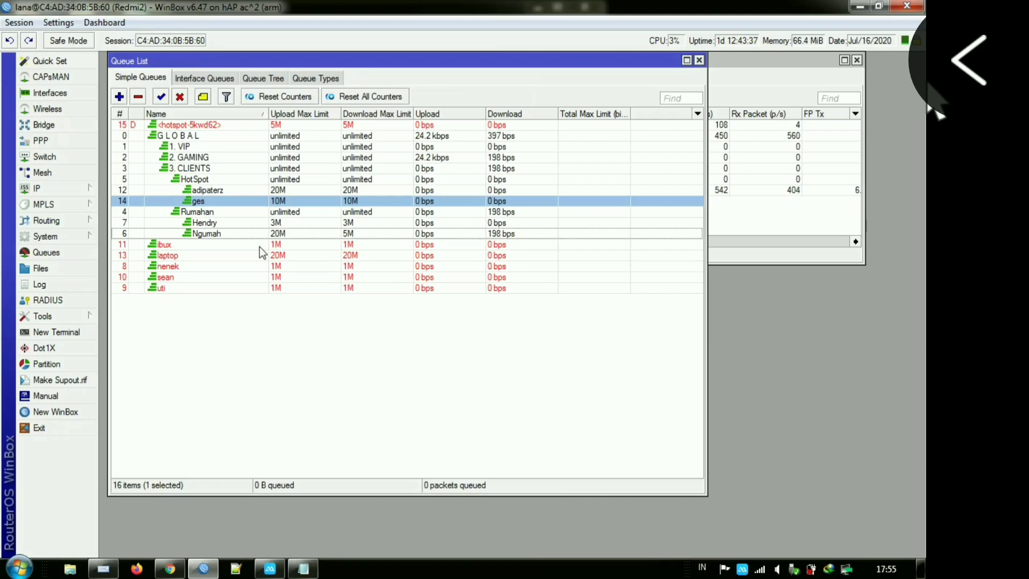
- Remove the dynamic hotspot user queue, number 15 with the 5M/5M limits, from the simple queues
left_click(201, 354)
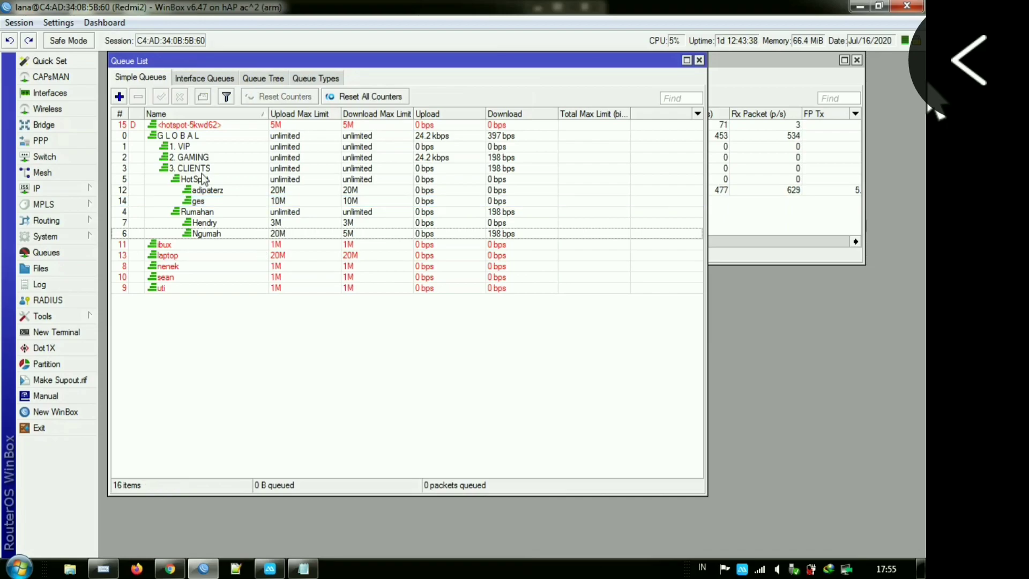
left_click(191, 126)
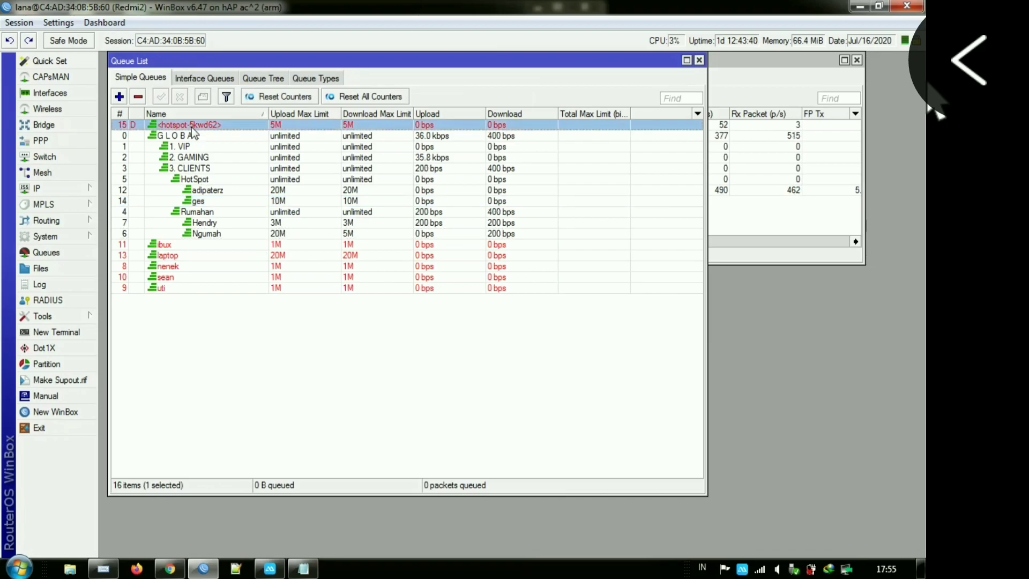
left_click(138, 97)
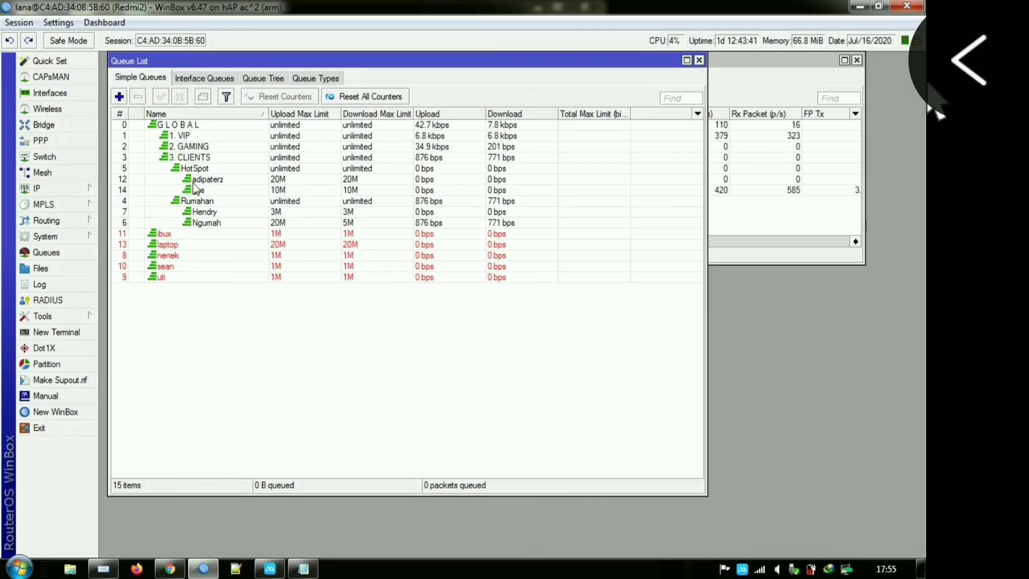
- Set the parent of client queue number 11, the first ungrouped 1M/1M entry, to HotSpot and save it
double_click(191, 234)
left_click(209, 224)
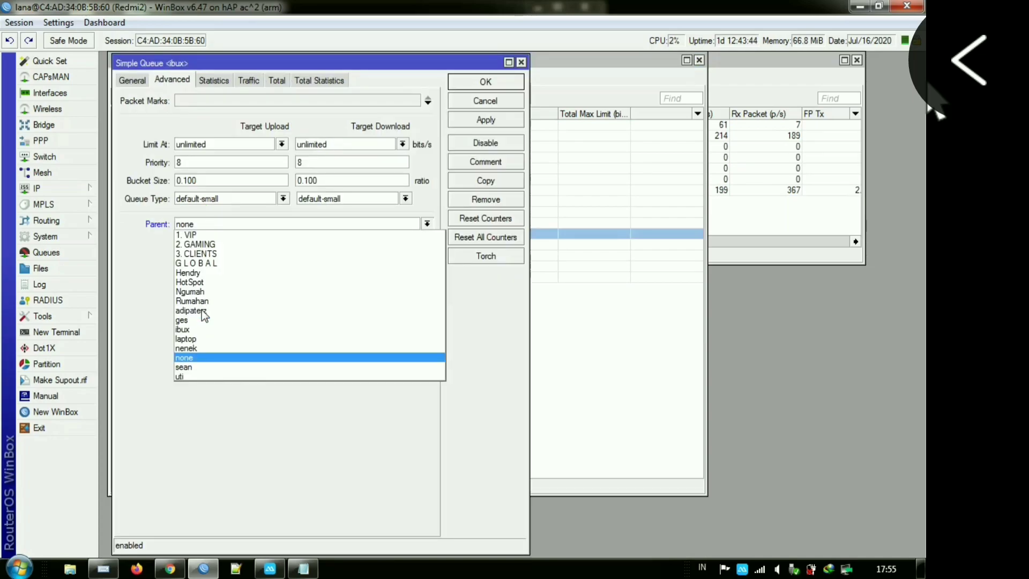
left_click(185, 283)
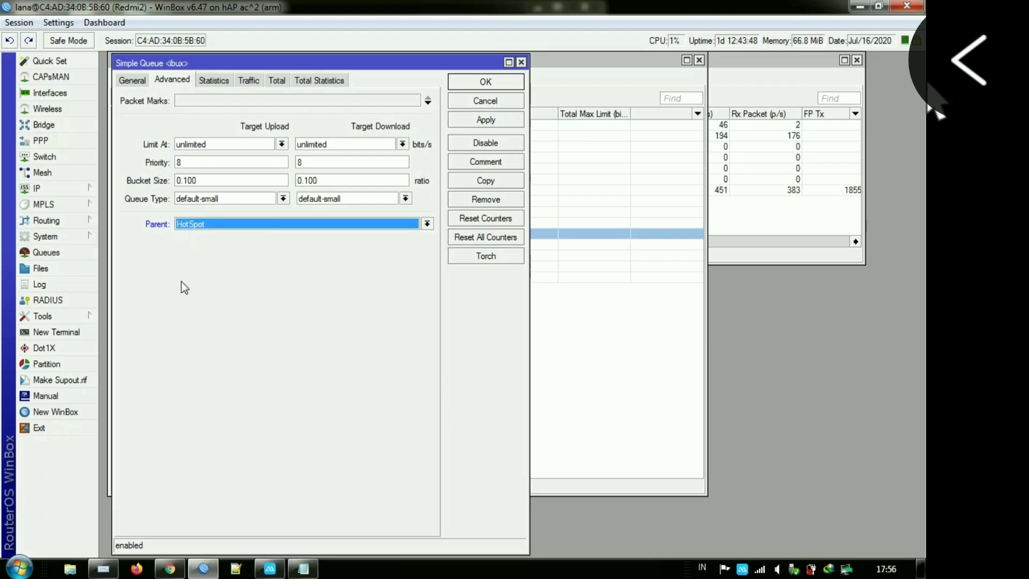
left_click(473, 83)
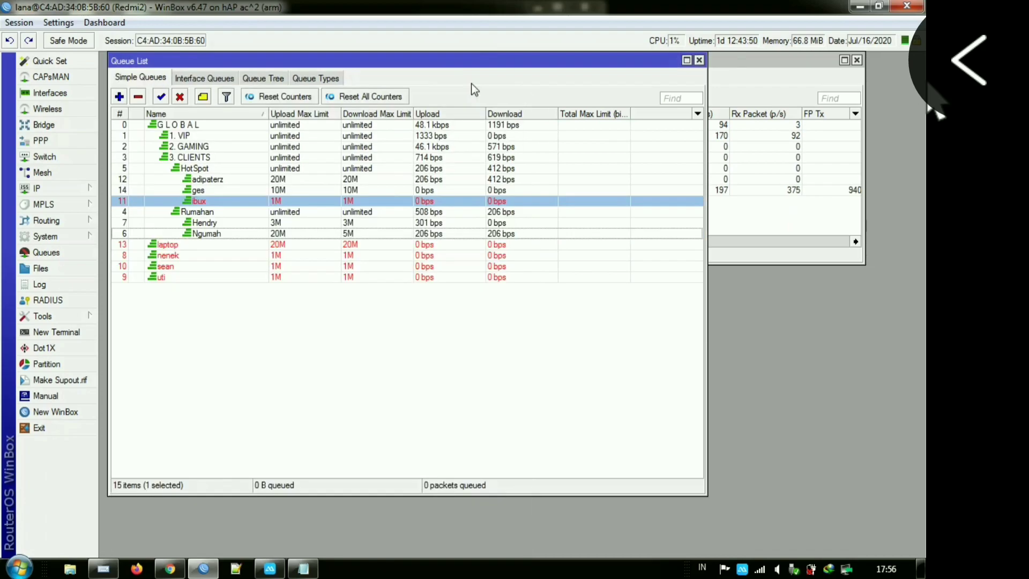
- Set the parent of the laptop simple queue to HotSpot and save it
double_click(189, 245)
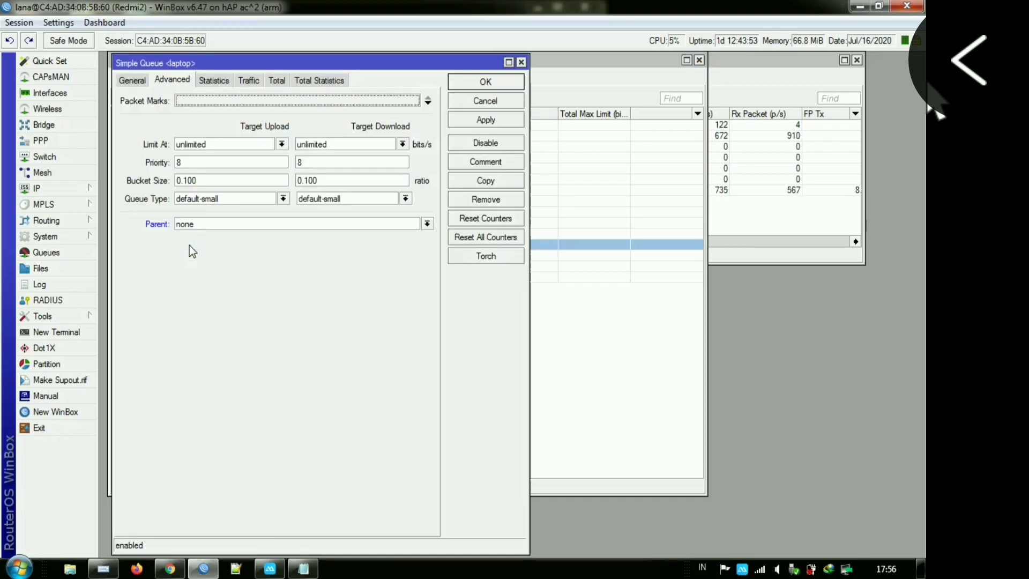
left_click(214, 223)
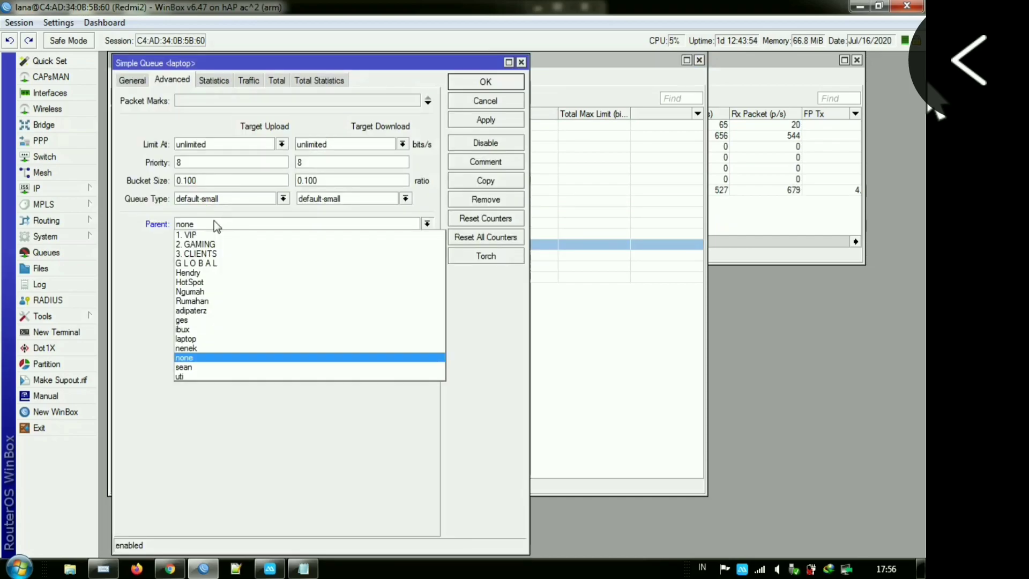
left_click(188, 282)
left_click(485, 81)
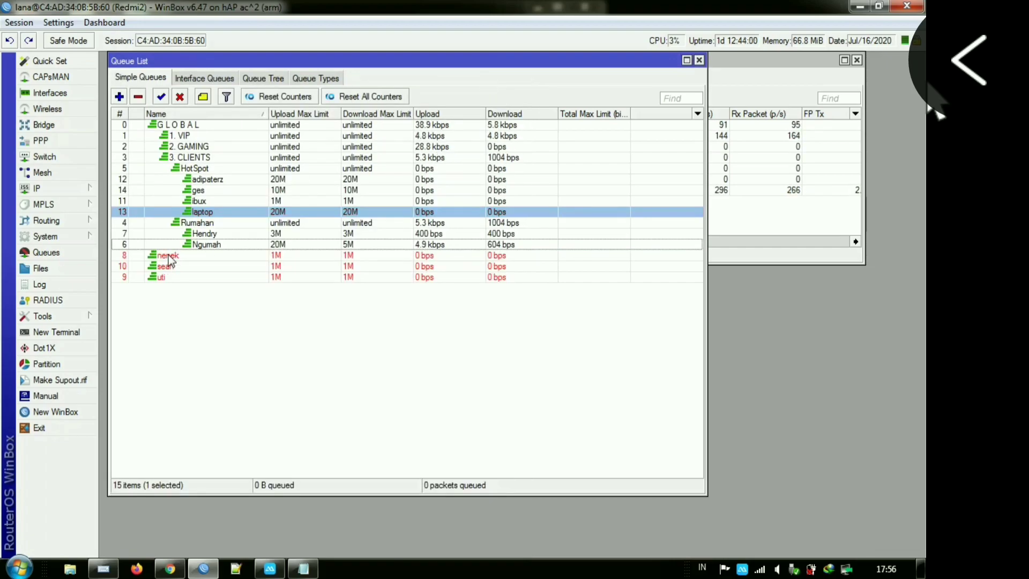
- Set the parent of client queue number 8, a 1M/1M entry, to HotSpot and save it
double_click(168, 256)
left_click(206, 224)
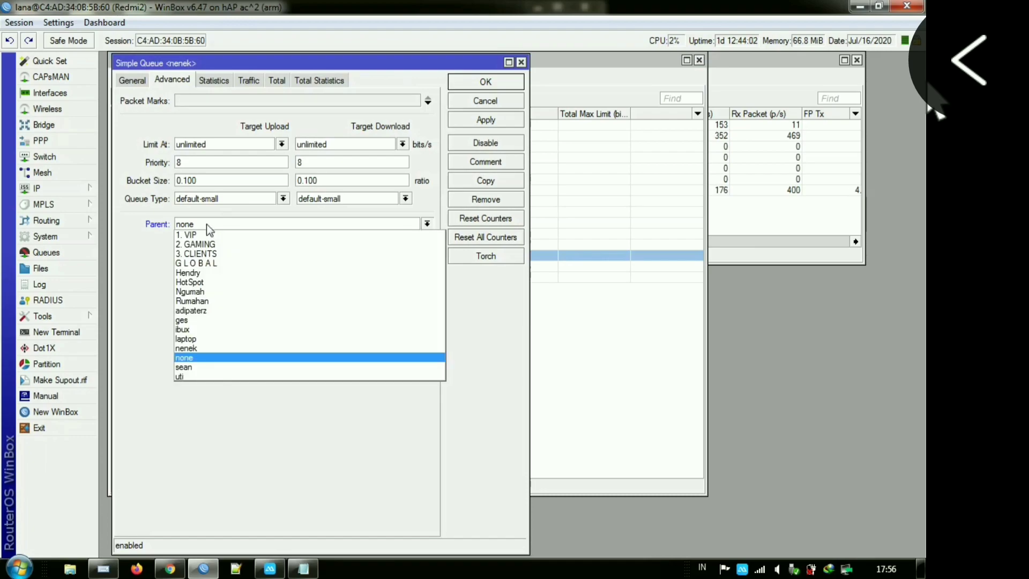
left_click(181, 284)
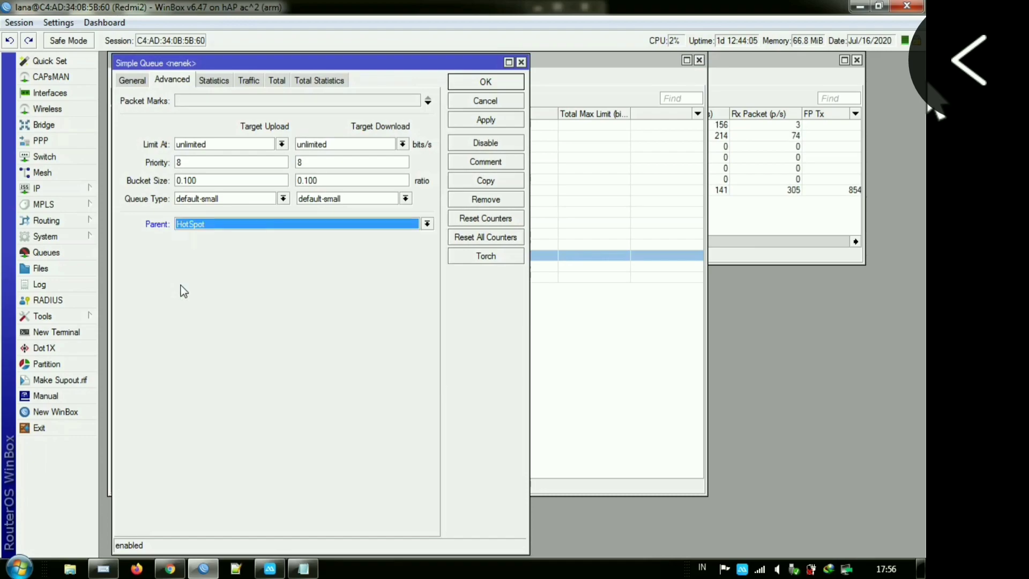
left_click(455, 86)
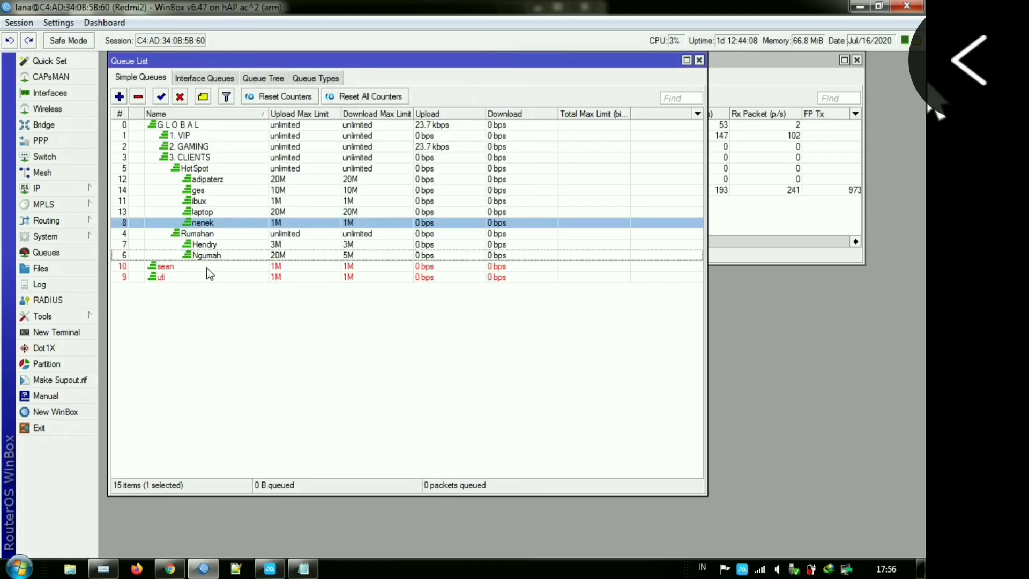
- Set the parent of client queue number 10, a 1M/1M entry, to HotSpot and save it
double_click(207, 268)
left_click(204, 221)
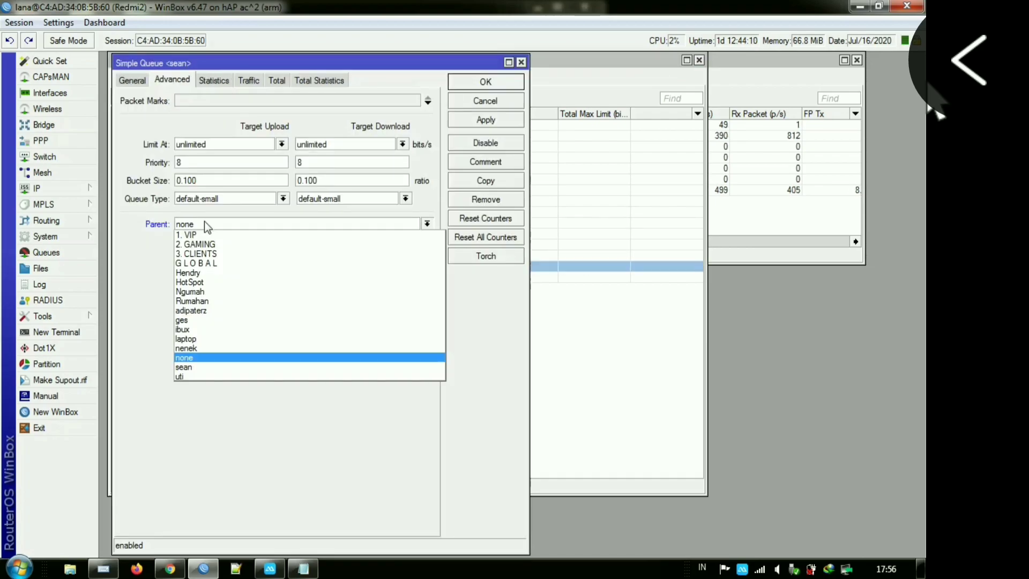
left_click(185, 283)
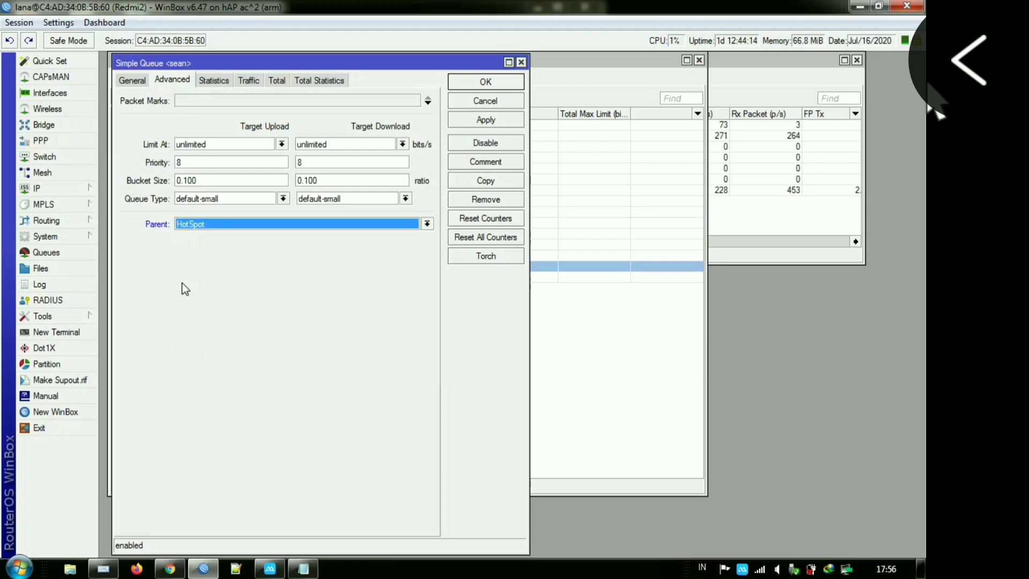
left_click(465, 86)
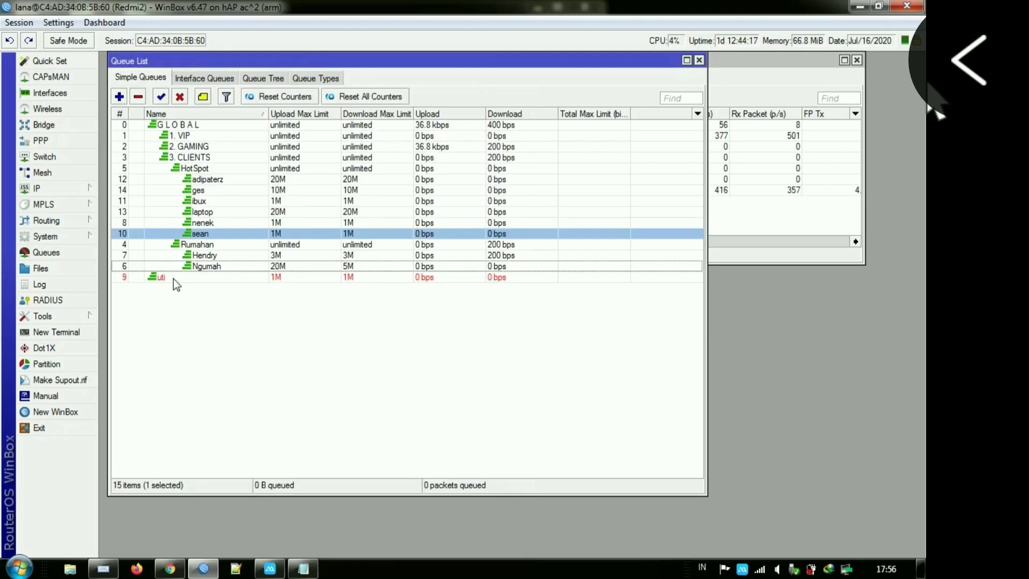
- Set the parent of client queue number 9, the last ungrouped 1M/1M entry, to HotSpot and save it
double_click(172, 278)
left_click(211, 226)
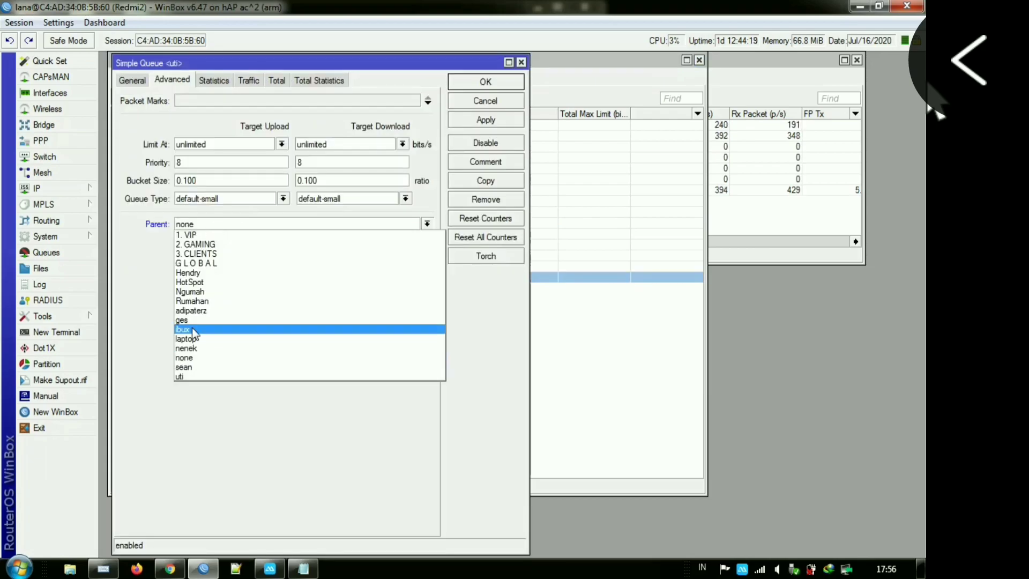
left_click(193, 280)
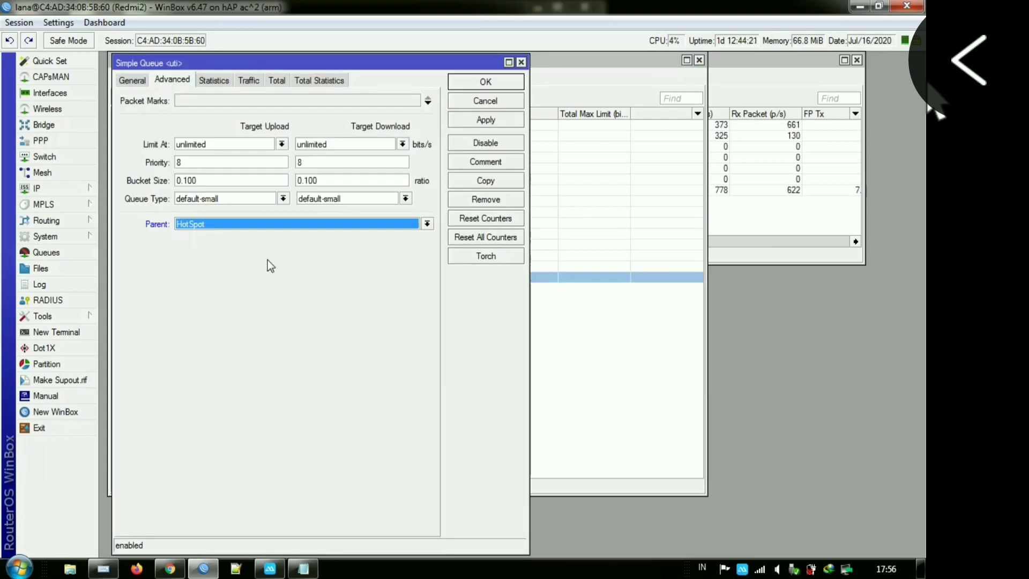
left_click(457, 86)
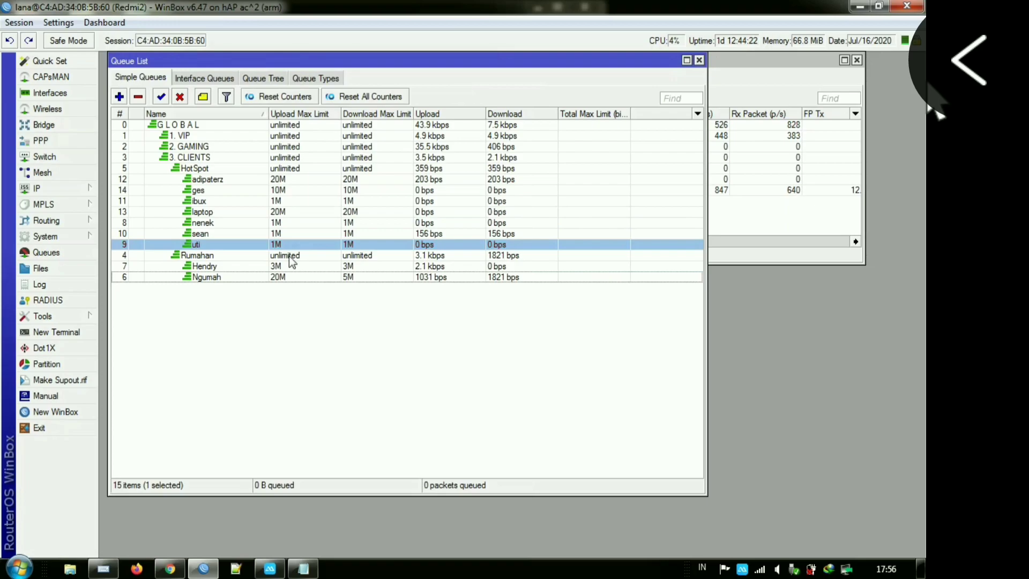
- Review the simple queue hierarchy under HotSpot and Rumahan, and check the traffic rates in the queue tree
left_click(208, 312)
left_click_drag(361, 60, 406, 60)
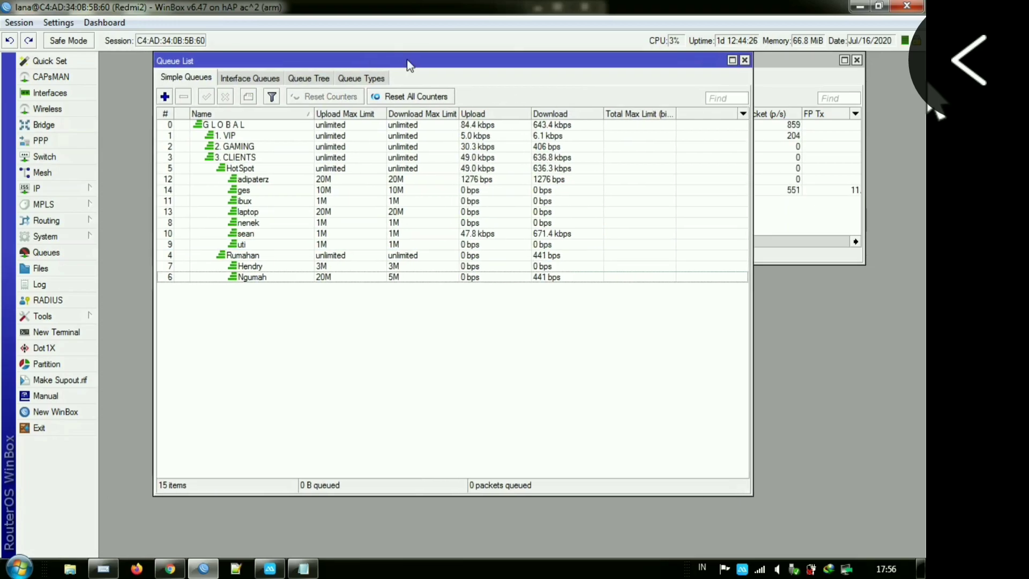
left_click(321, 80)
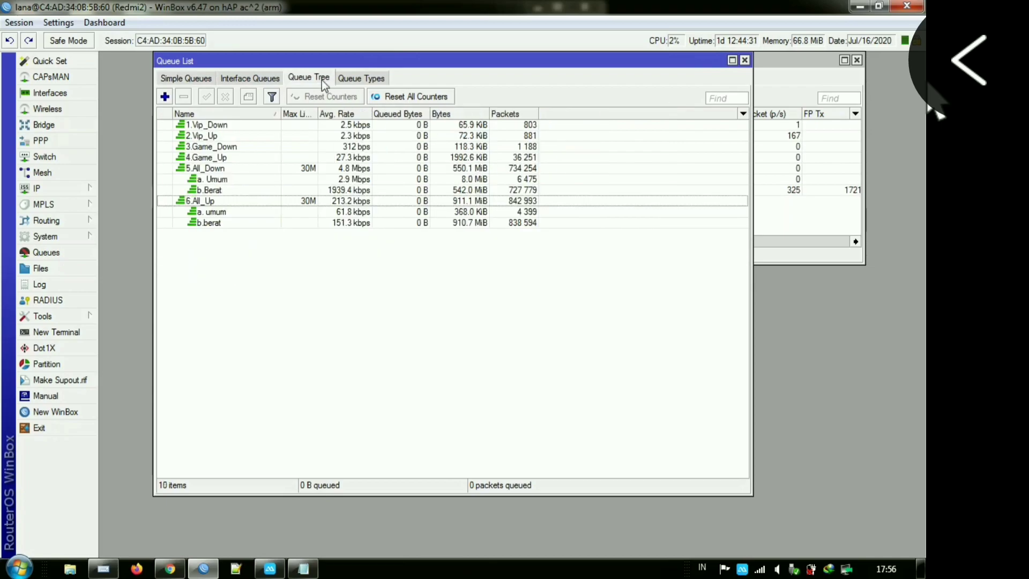
left_click(210, 82)
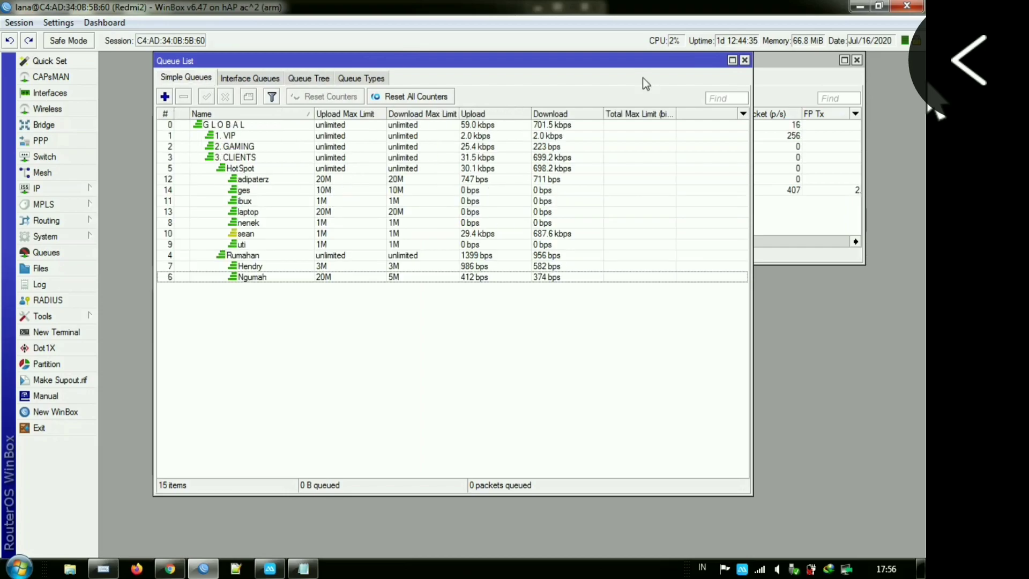
- Close the queue and address lists and open the hotspot user profiles
left_click(744, 61)
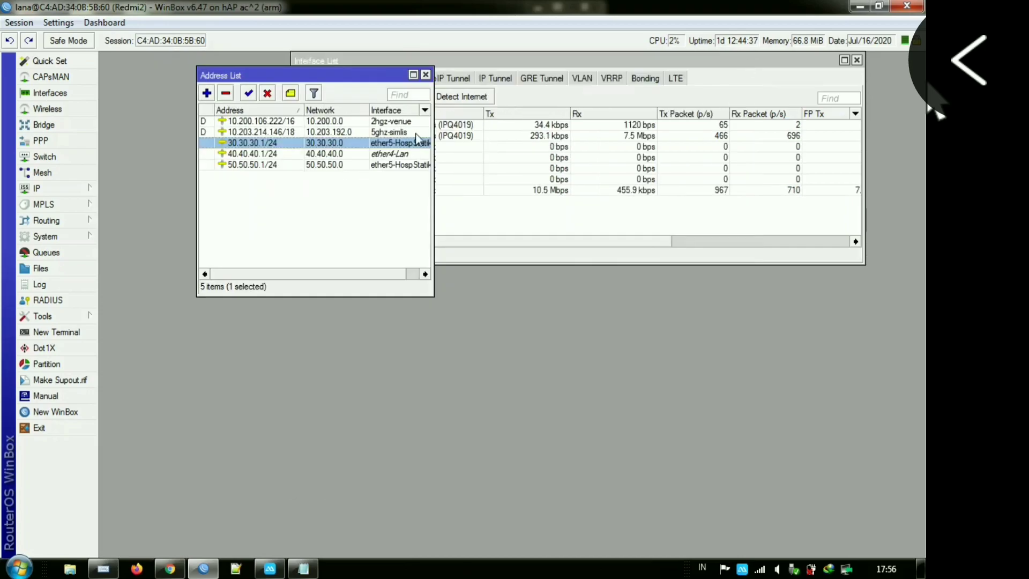
left_click(426, 75)
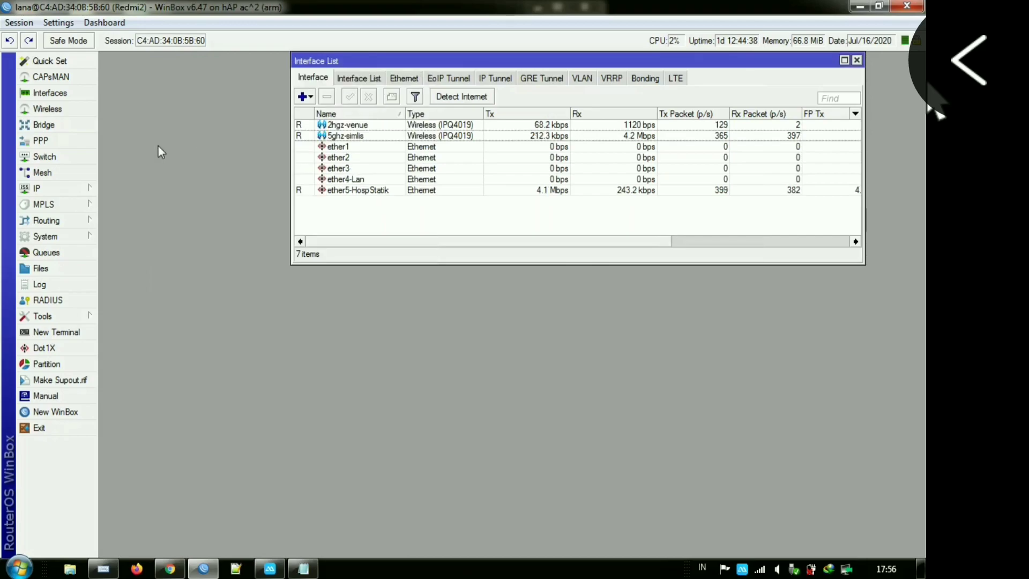
left_click(43, 189)
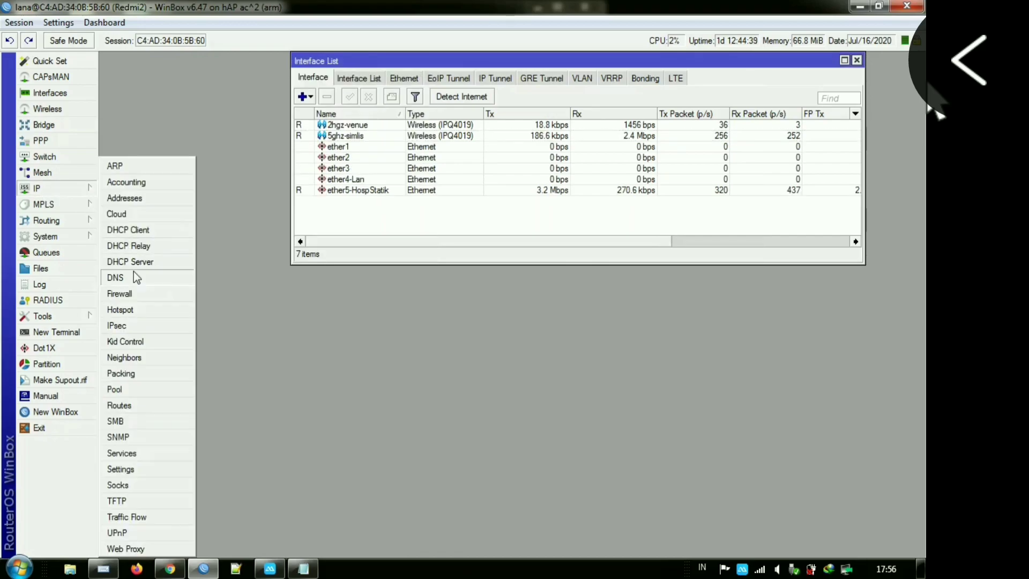
left_click(133, 306)
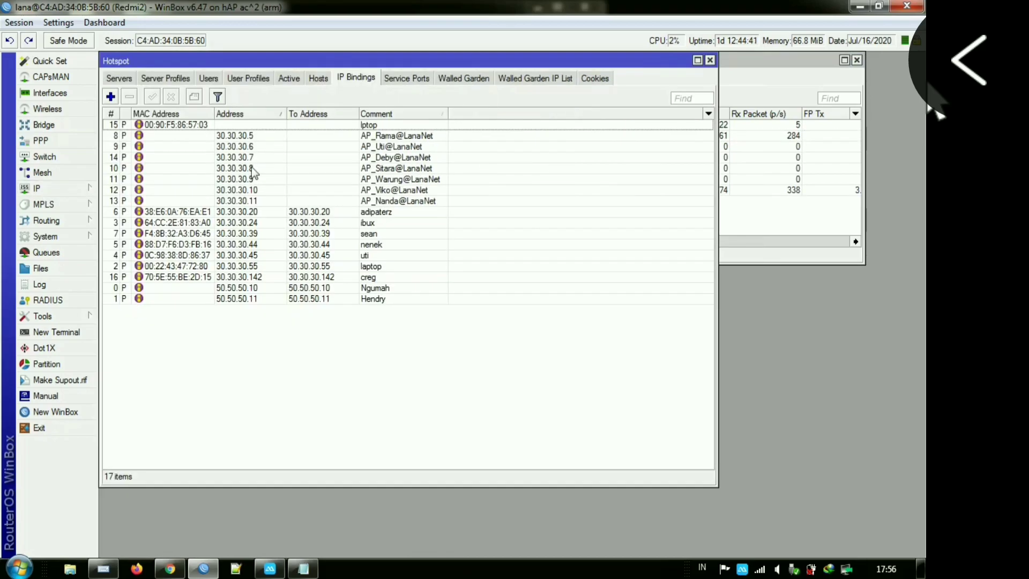
left_click(188, 80)
left_click(239, 82)
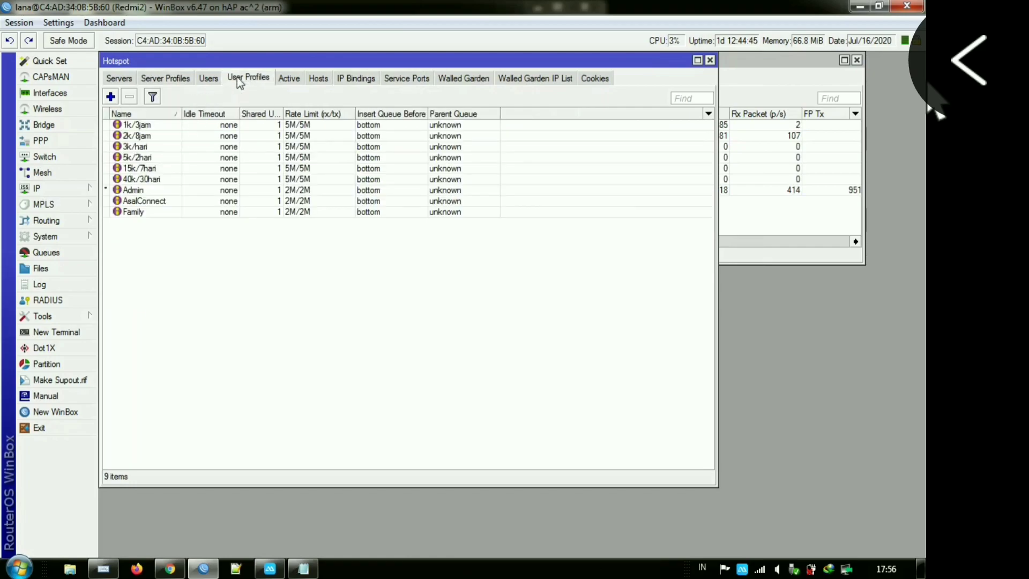
- Set the parent queue of the 1k/3jam hotspot user profile to HotSpot and save it
left_click(153, 125)
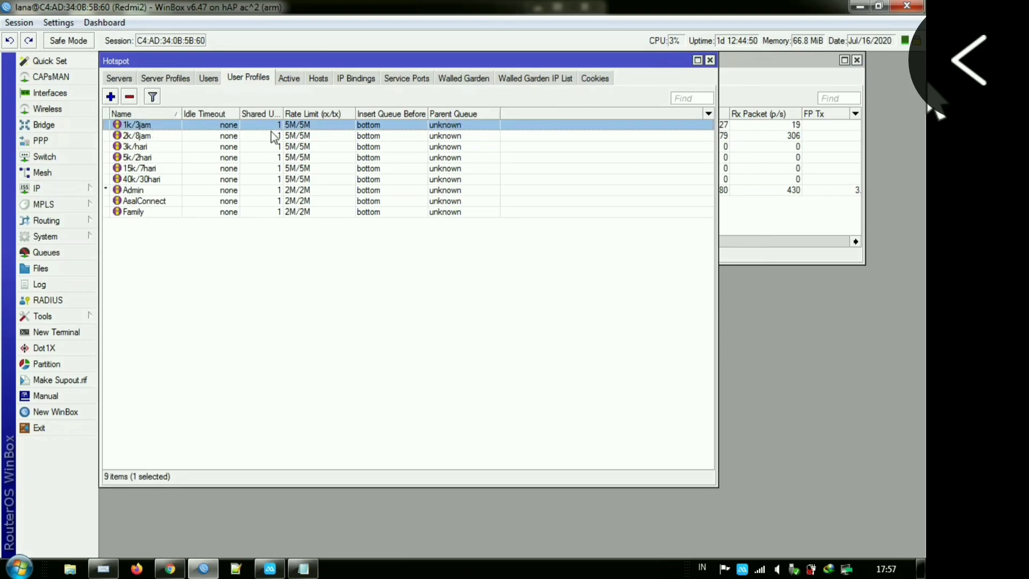
double_click(172, 126)
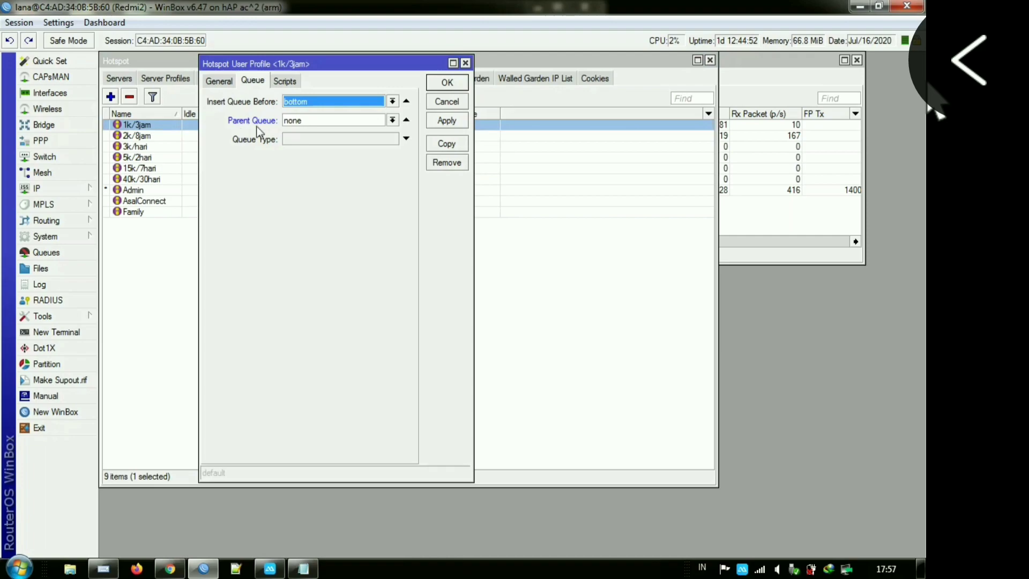
left_click(392, 121)
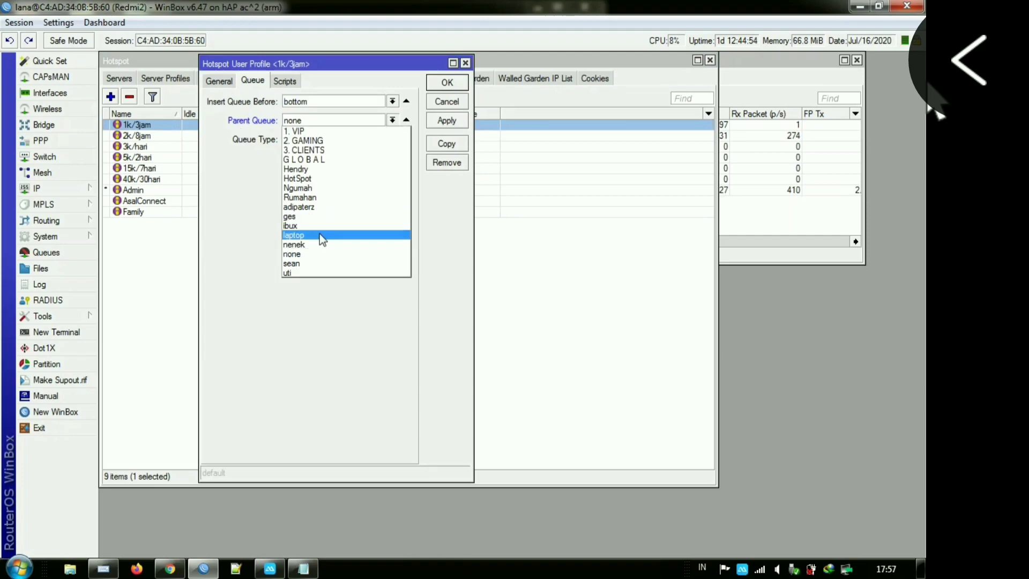
left_click(310, 179)
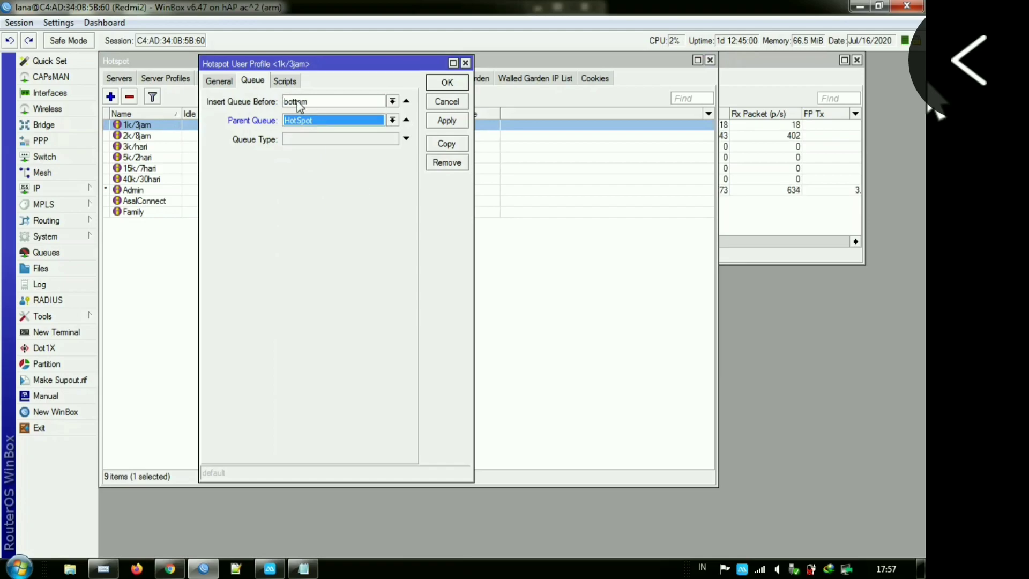
left_click(439, 83)
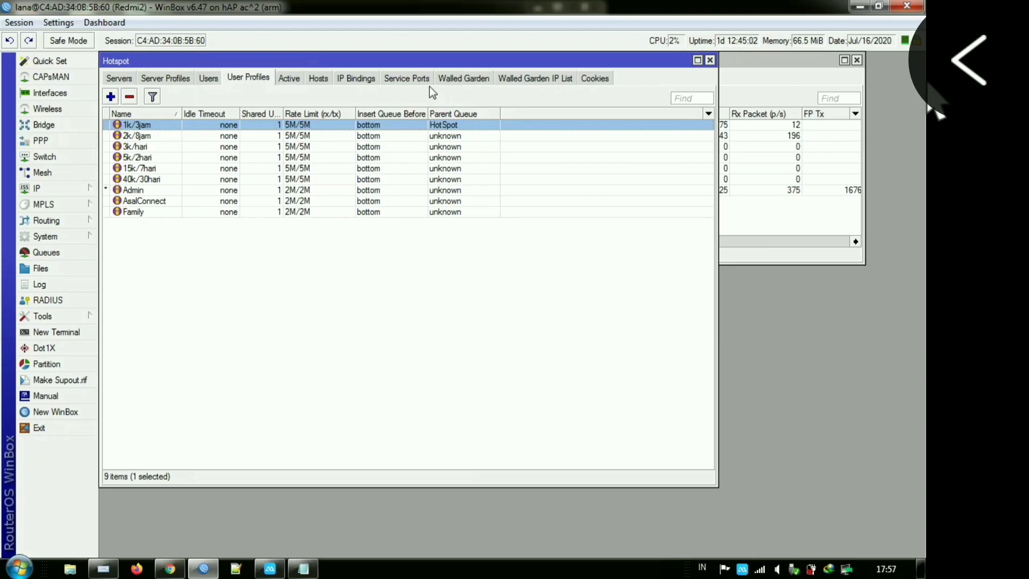
- Set the parent queue of the 2k/8jam hotspot user profile to HotSpot and save it
left_click(309, 138)
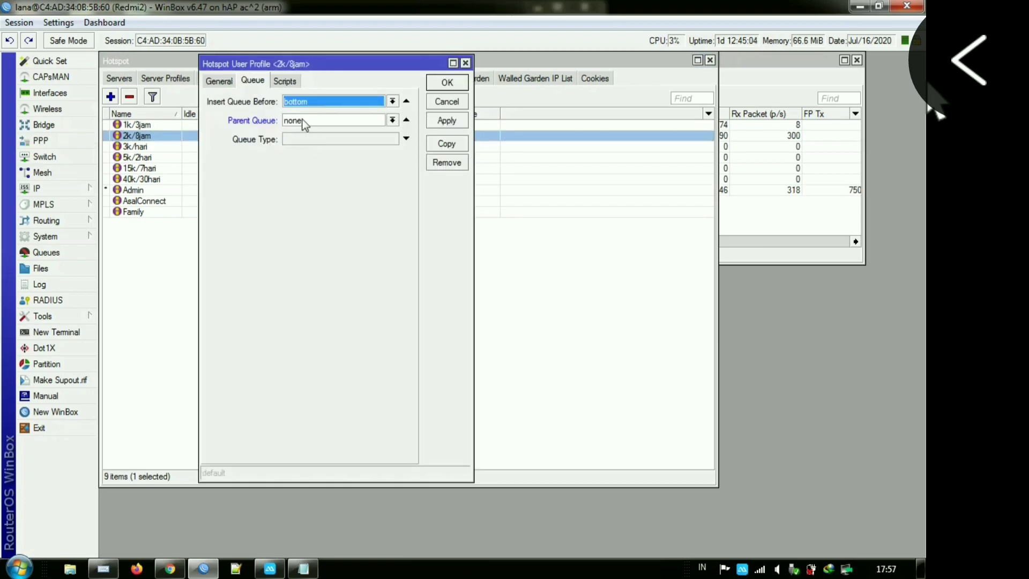
left_click(306, 122)
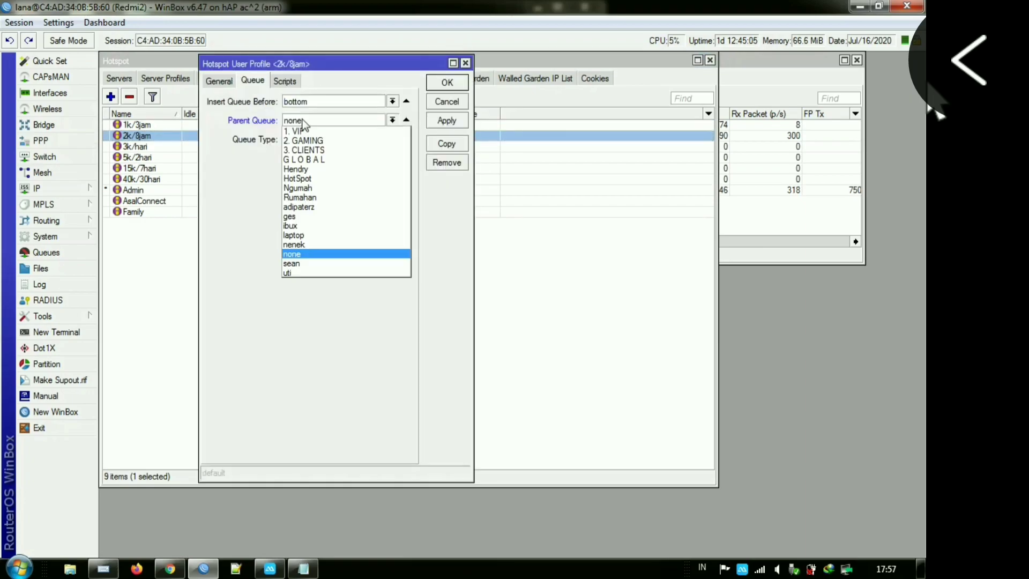
left_click(306, 180)
left_click(433, 85)
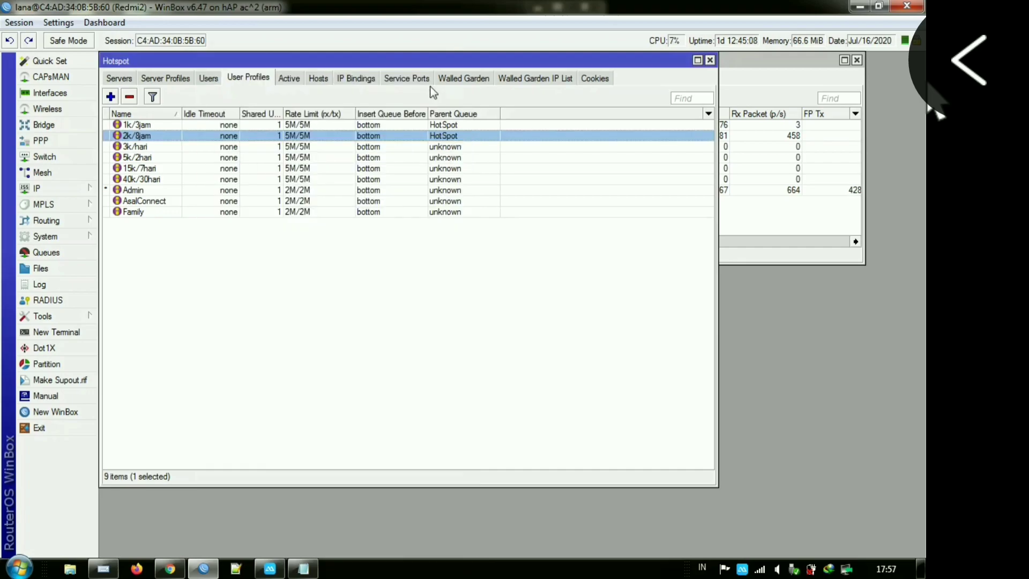
- Set the parent queue of the 3k/hari hotspot user profile to HotSpot and save it
double_click(214, 148)
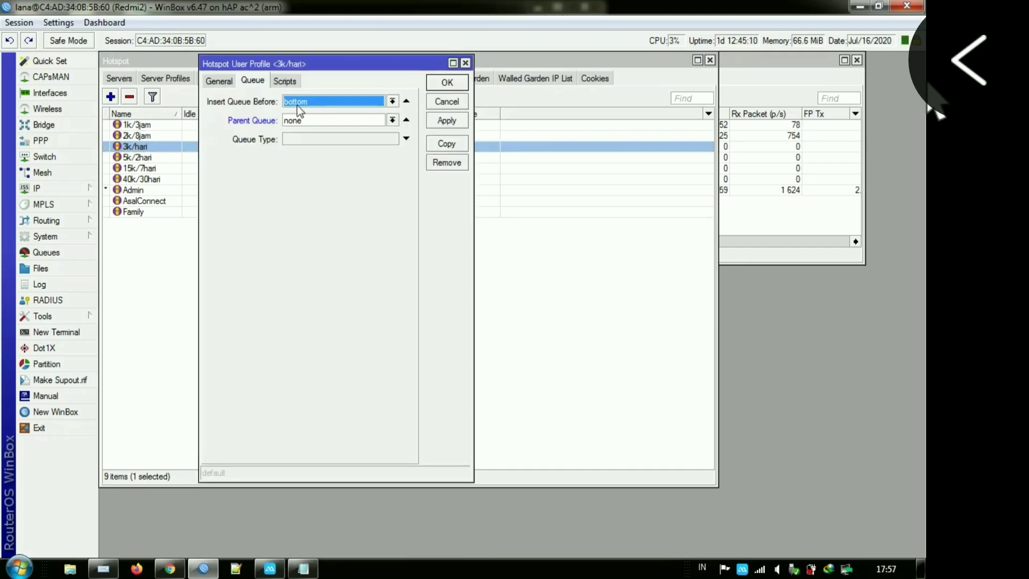
left_click(301, 122)
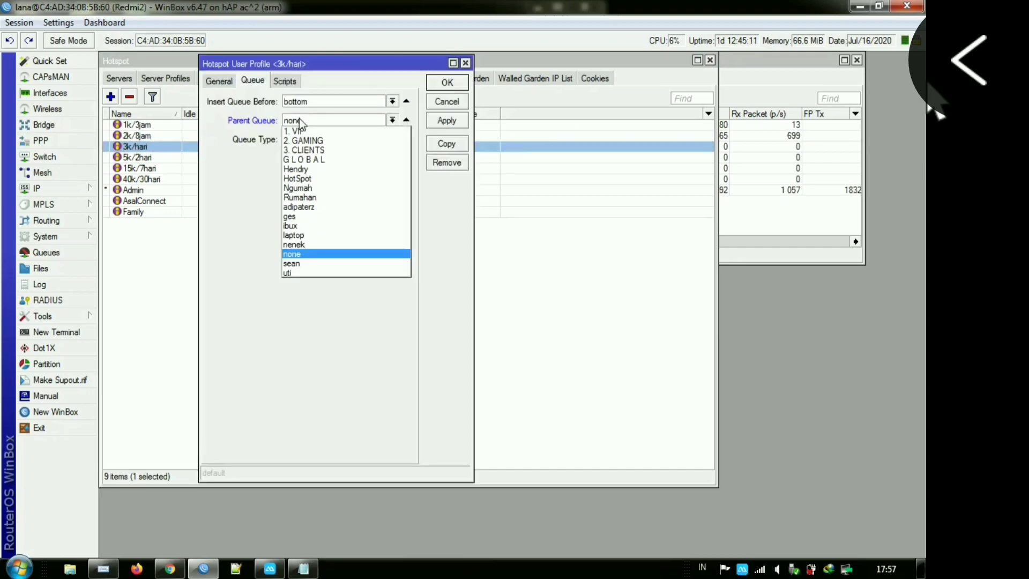
left_click(304, 179)
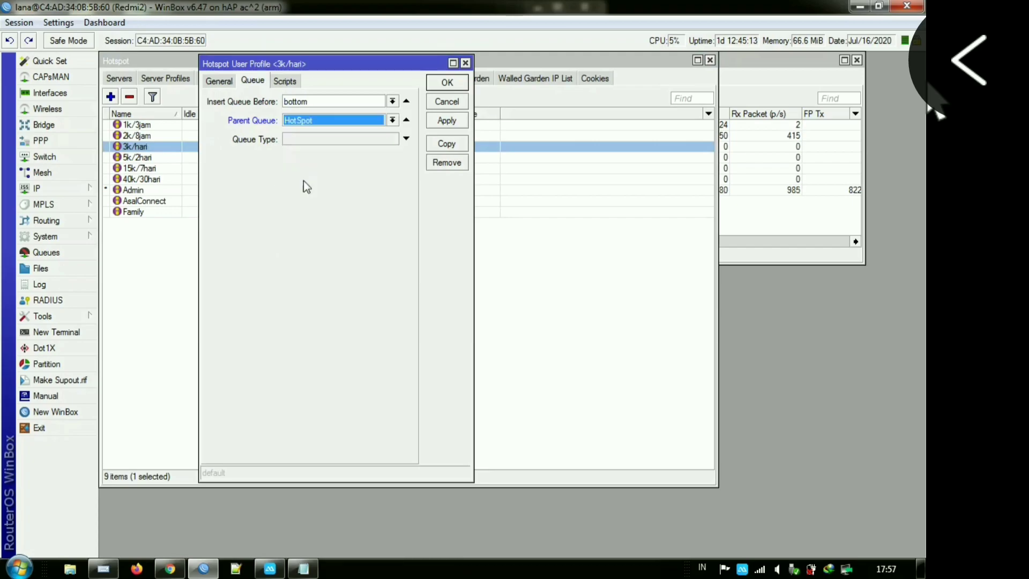
left_click(433, 88)
- Set the parent queue of the 5k/2hari hotspot user profile to HotSpot and save it
double_click(278, 159)
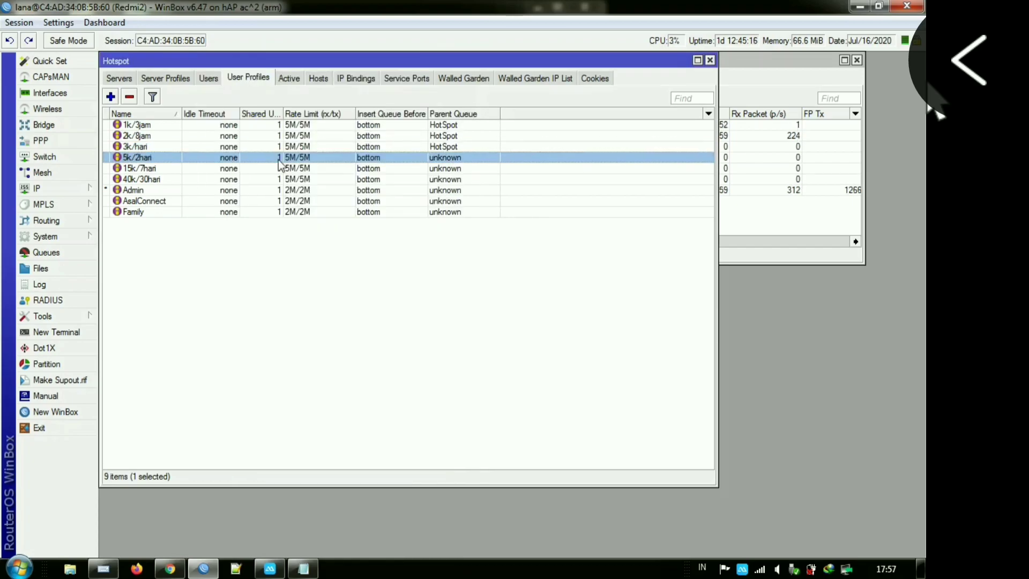
left_click(320, 121)
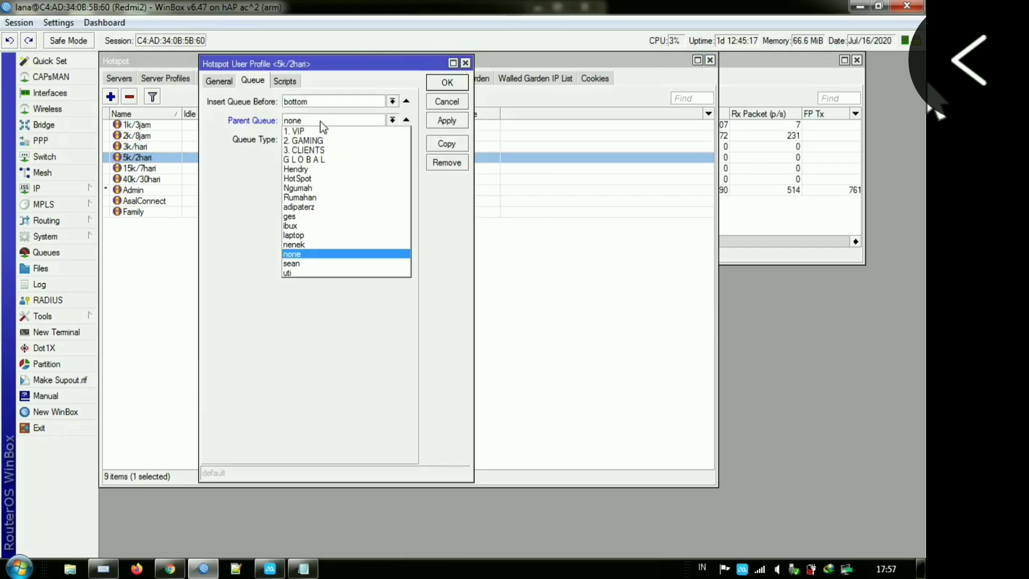
left_click(305, 178)
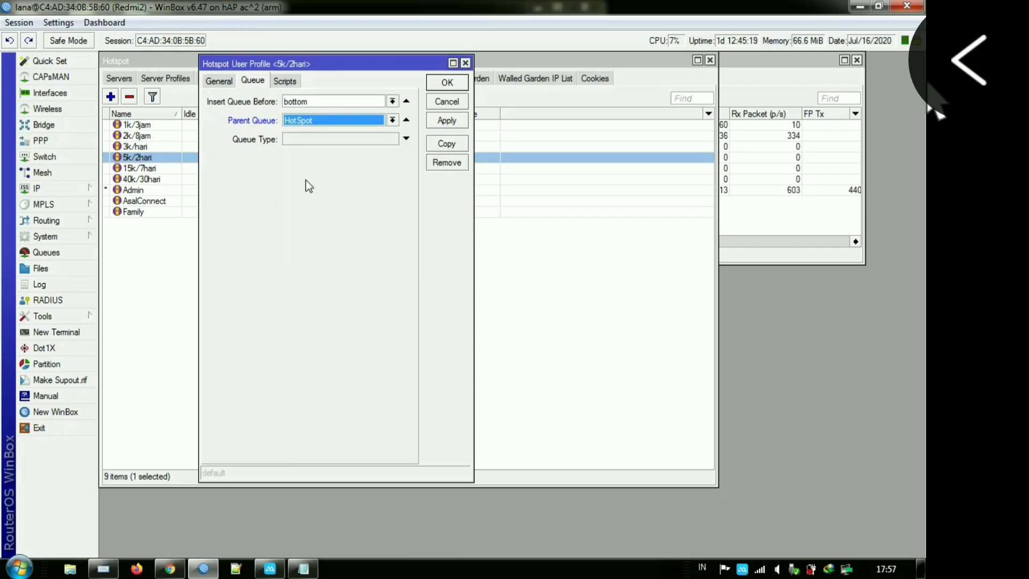
left_click(435, 87)
- Set the parent queue of the 15k/7hari hotspot user profile to HotSpot and save it
double_click(268, 167)
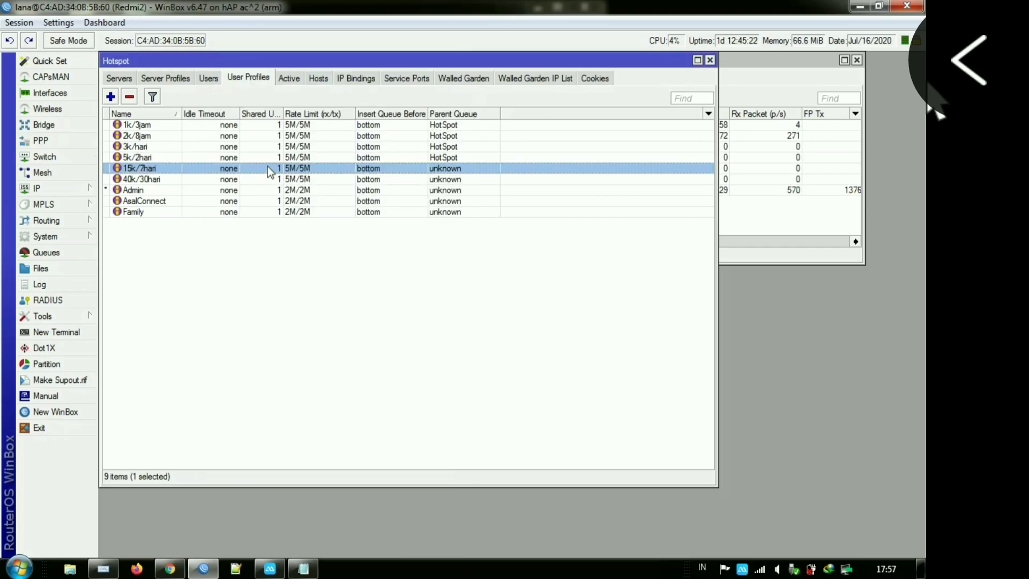
left_click(319, 123)
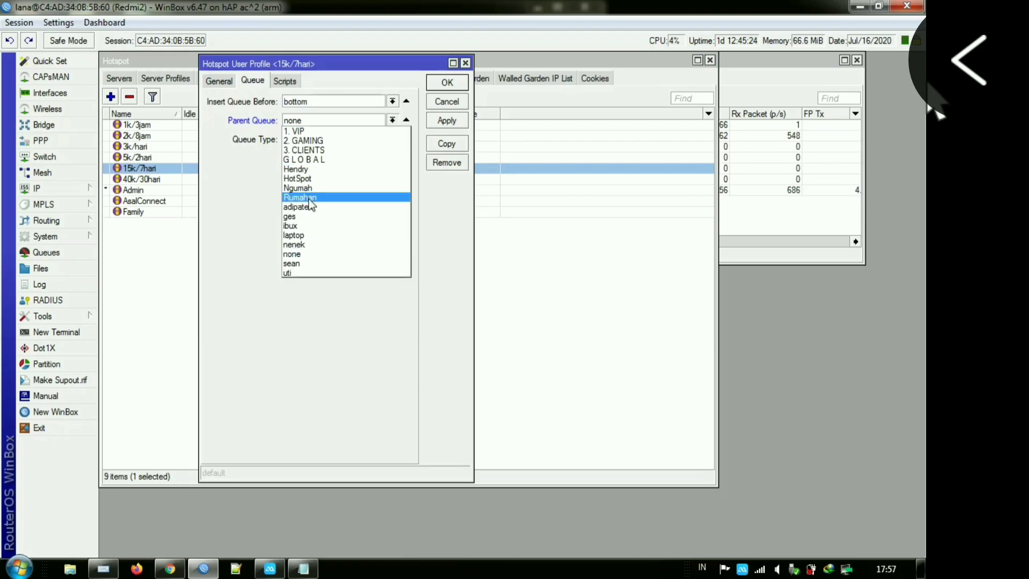
left_click(301, 179)
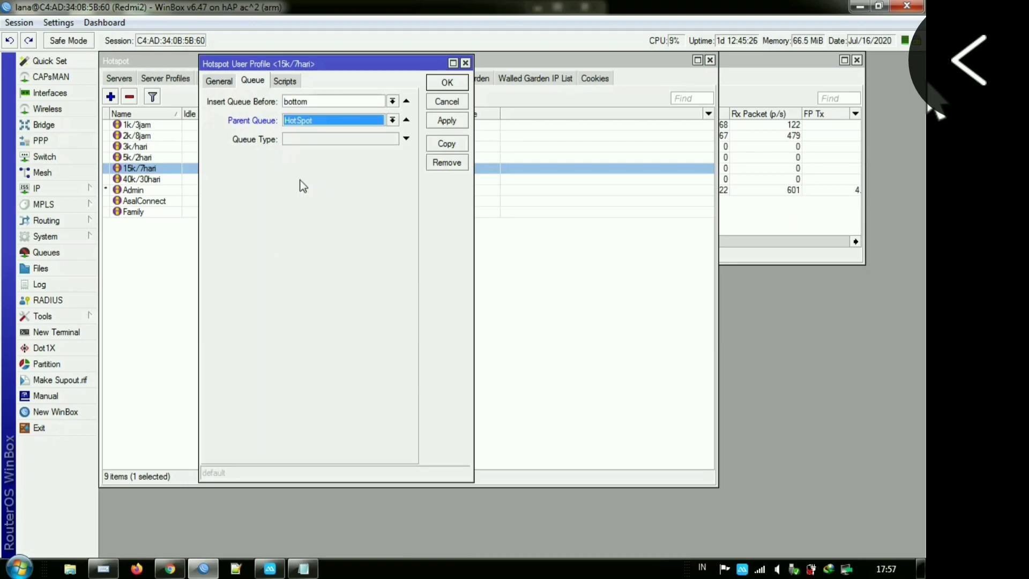
left_click(437, 84)
- Set the parent queue of the 40k/30hari hotspot user profile to HotSpot and save it
left_click(262, 180)
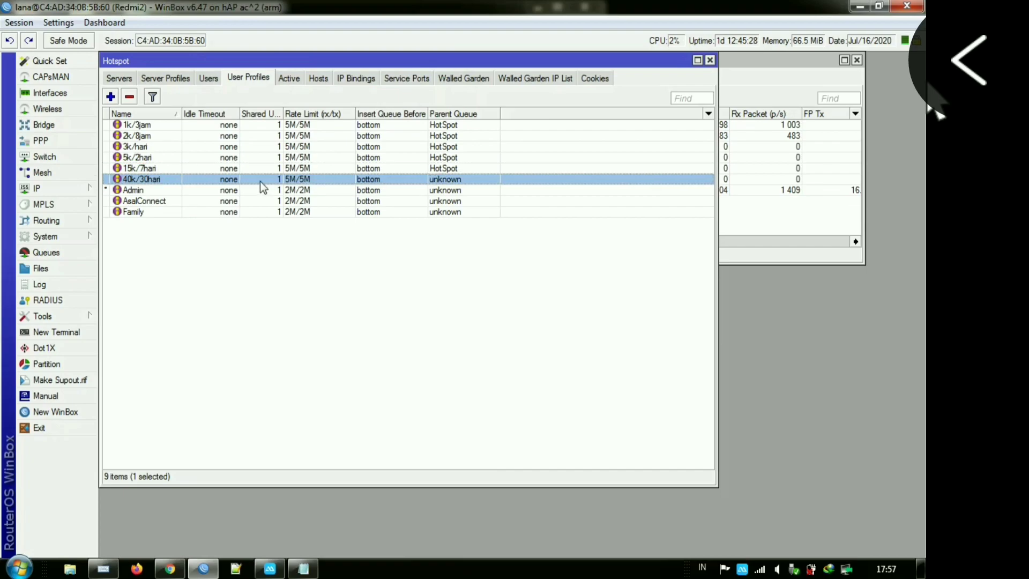
double_click(274, 182)
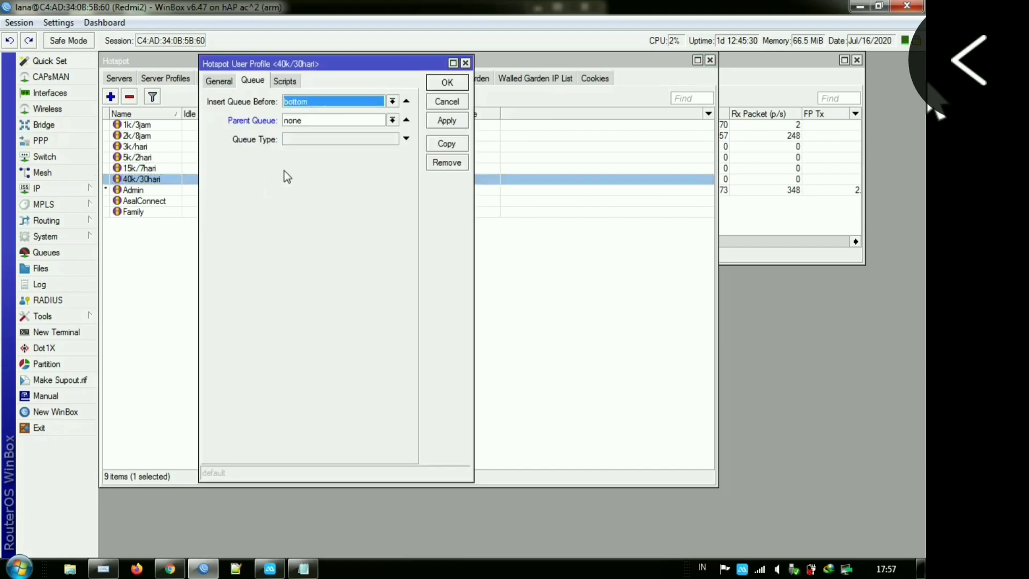
left_click(320, 120)
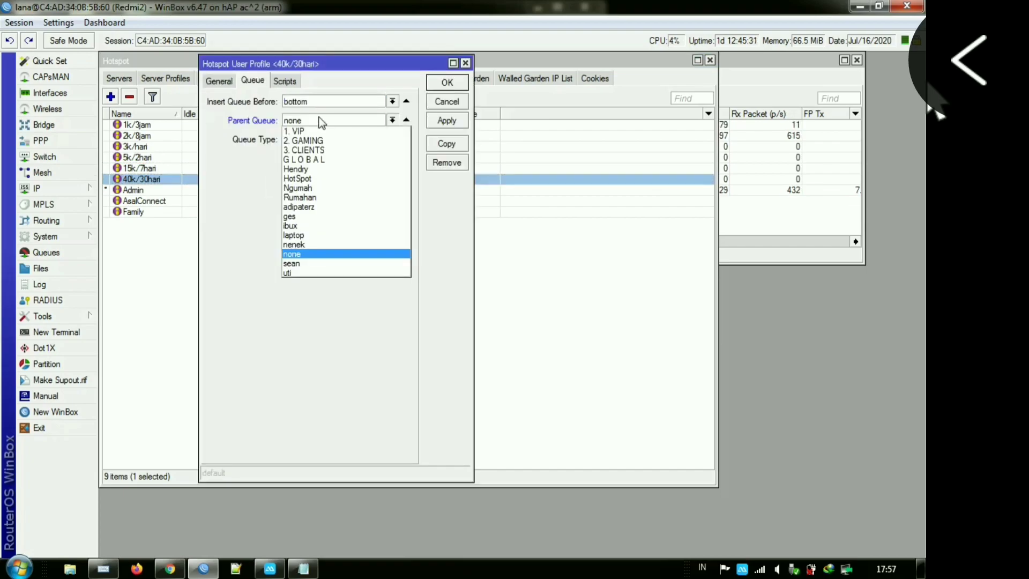
left_click(300, 180)
left_click(432, 87)
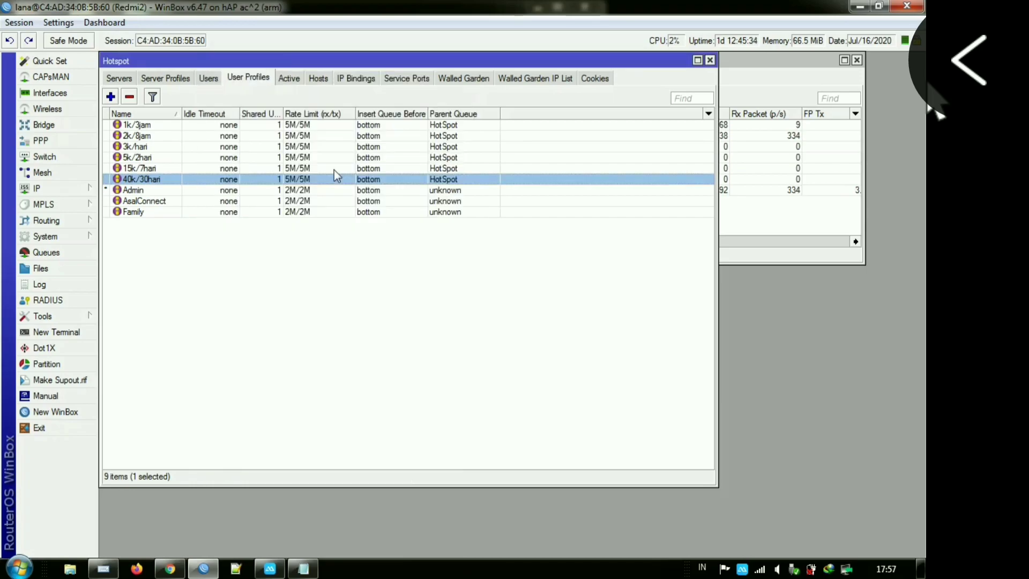
- Set the parent queue of the Admin hotspot user profile to HotSpot and save it
double_click(257, 191)
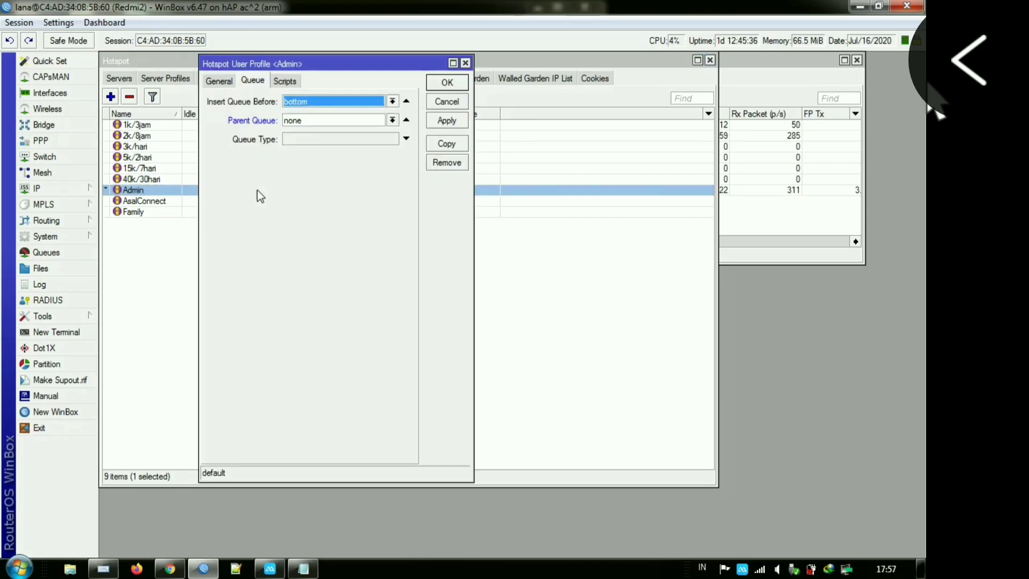
left_click(304, 121)
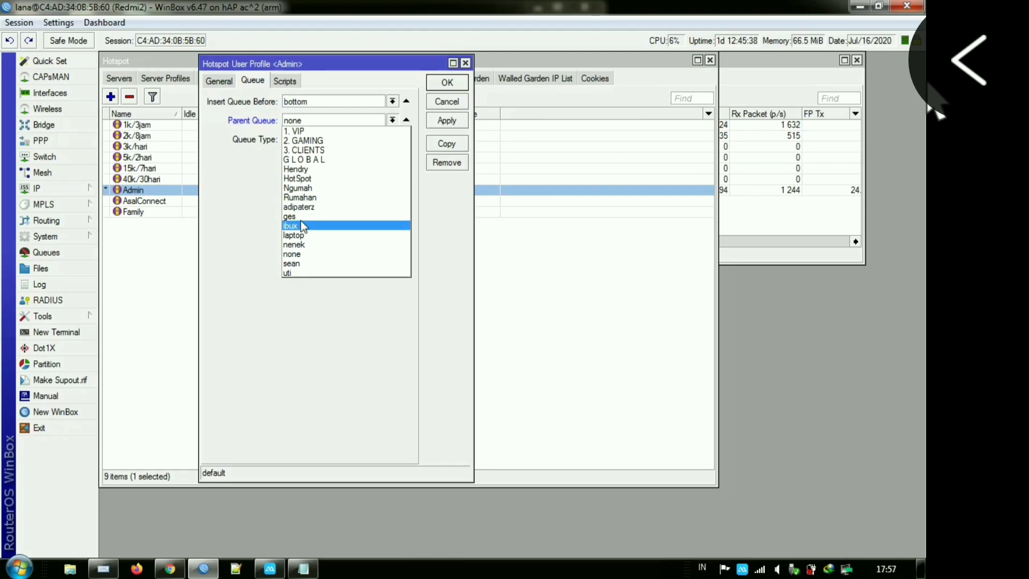
left_click(304, 179)
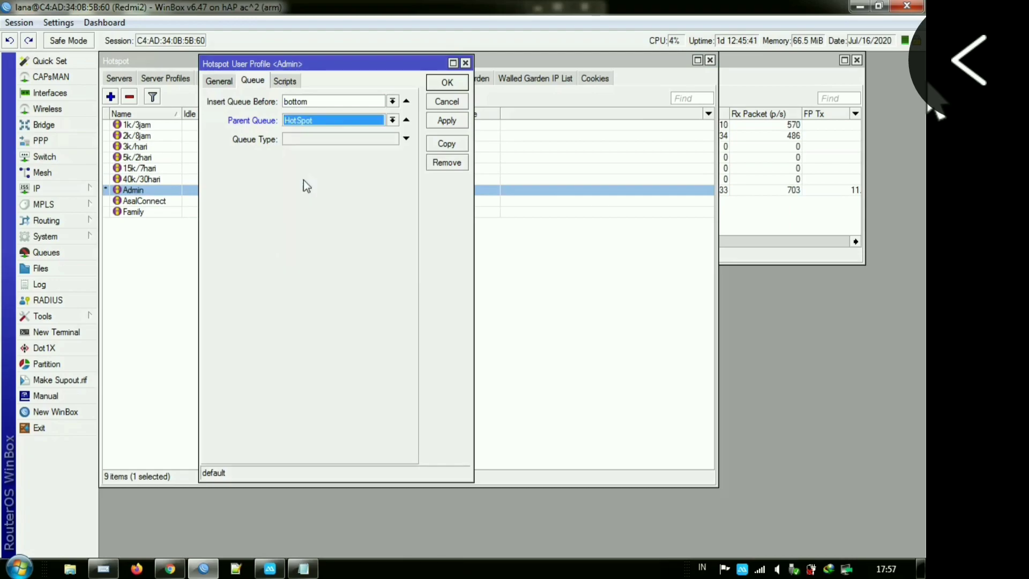
left_click(446, 82)
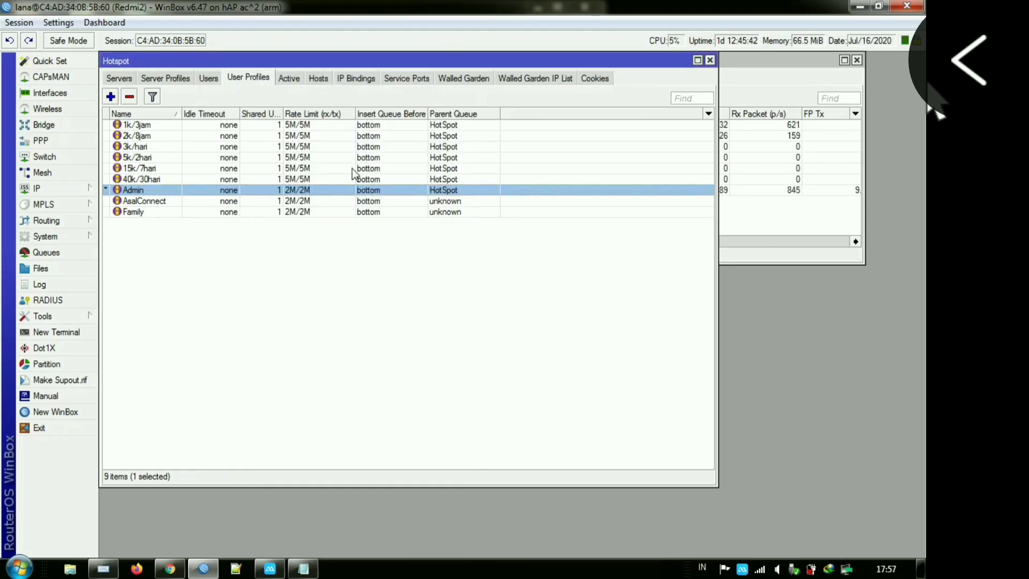
- Set the parent queue of the AsalConnect hotspot user profile to HotSpot and save it
double_click(296, 201)
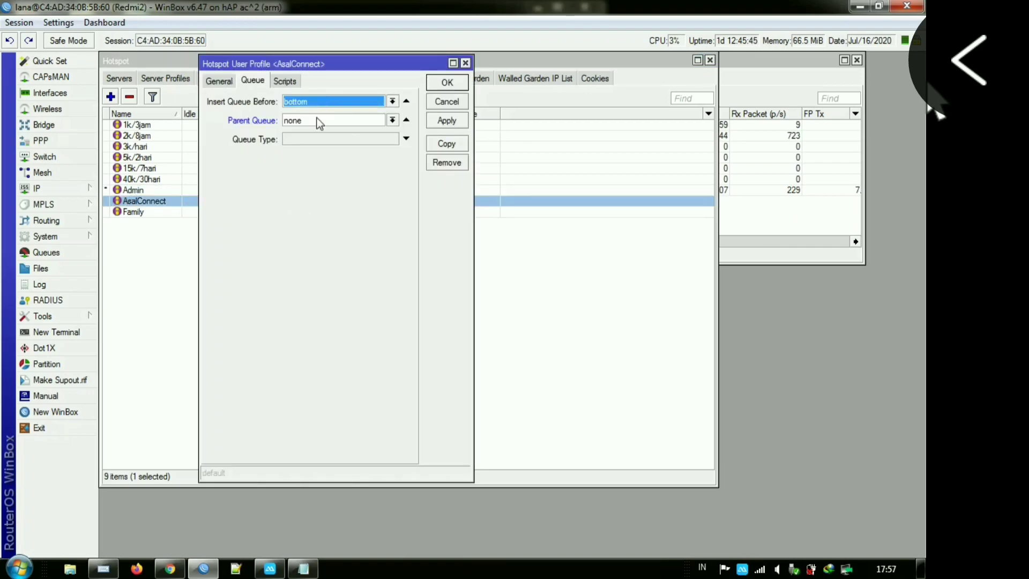
left_click(316, 120)
left_click(304, 179)
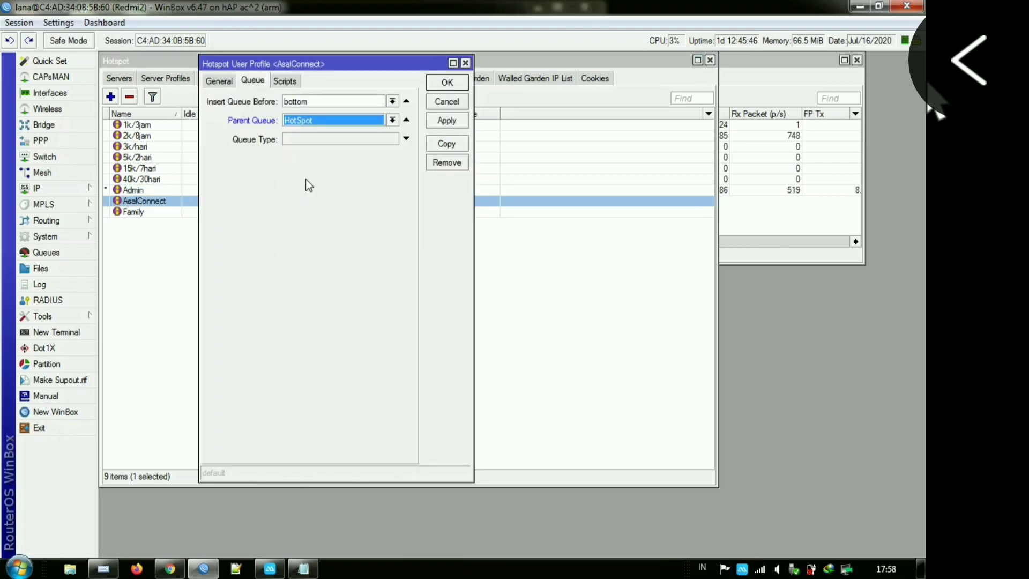
left_click(443, 87)
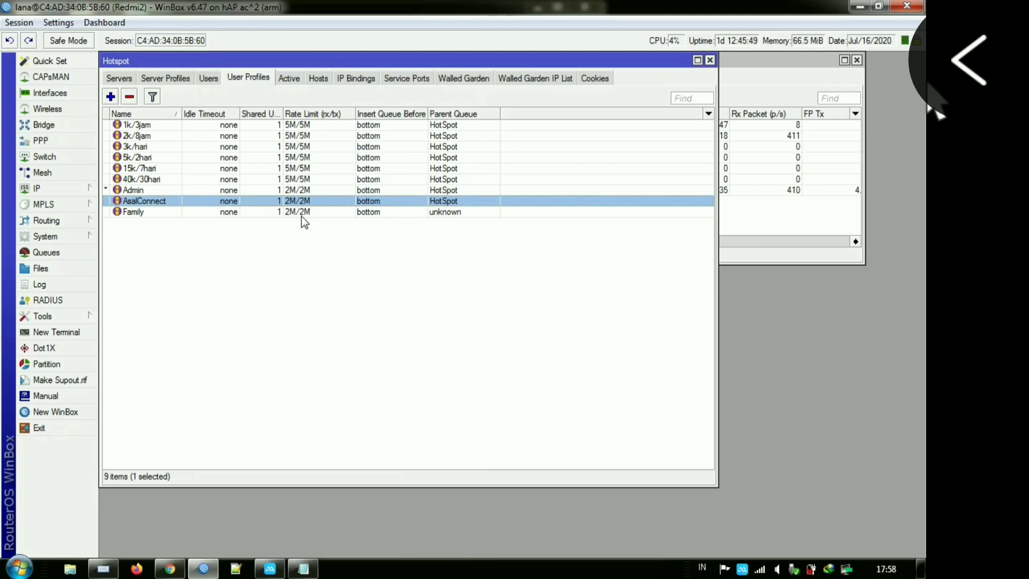
- Set the parent queue of the Family hotspot user profile to HotSpot and save it
double_click(301, 212)
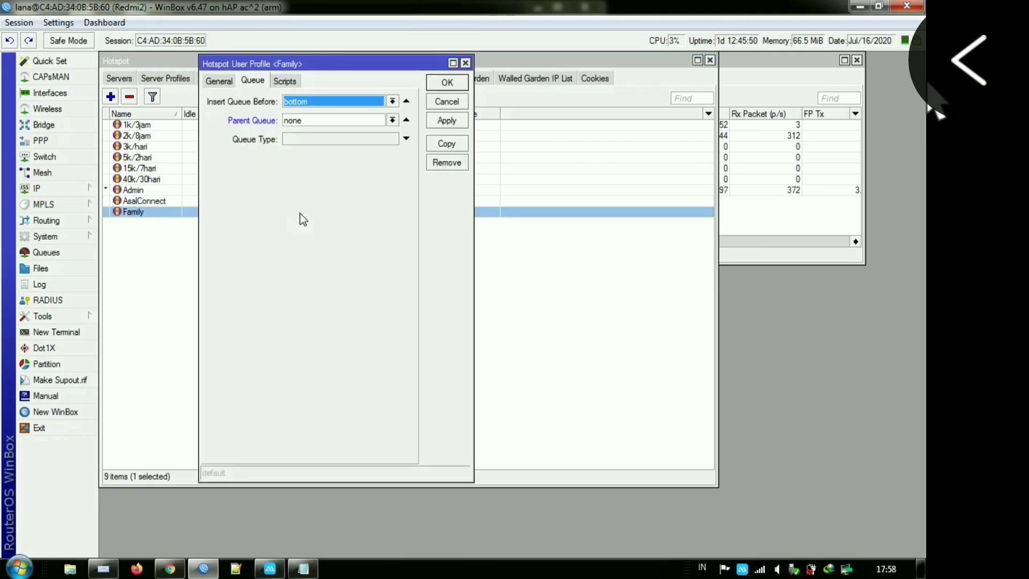
left_click(303, 122)
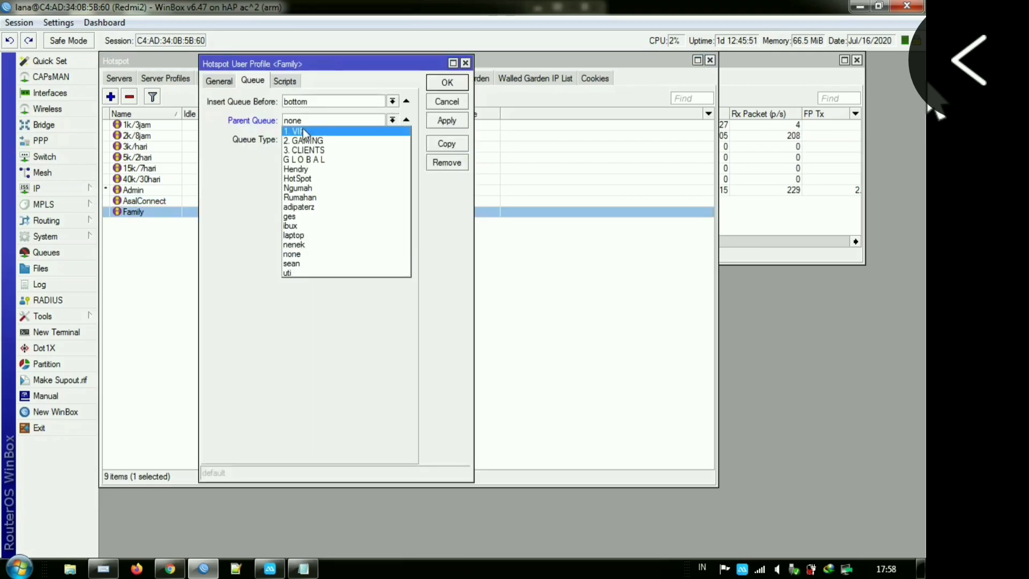
left_click(304, 179)
left_click(429, 85)
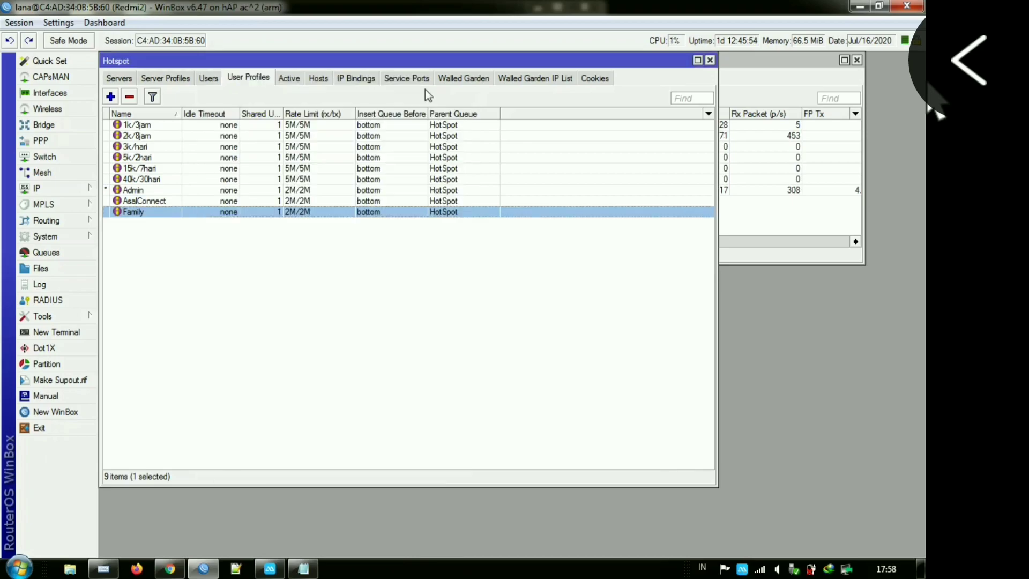
- Check the simple queue list for the queues under HotSpot, and return to the hotspot settings
left_click(324, 242)
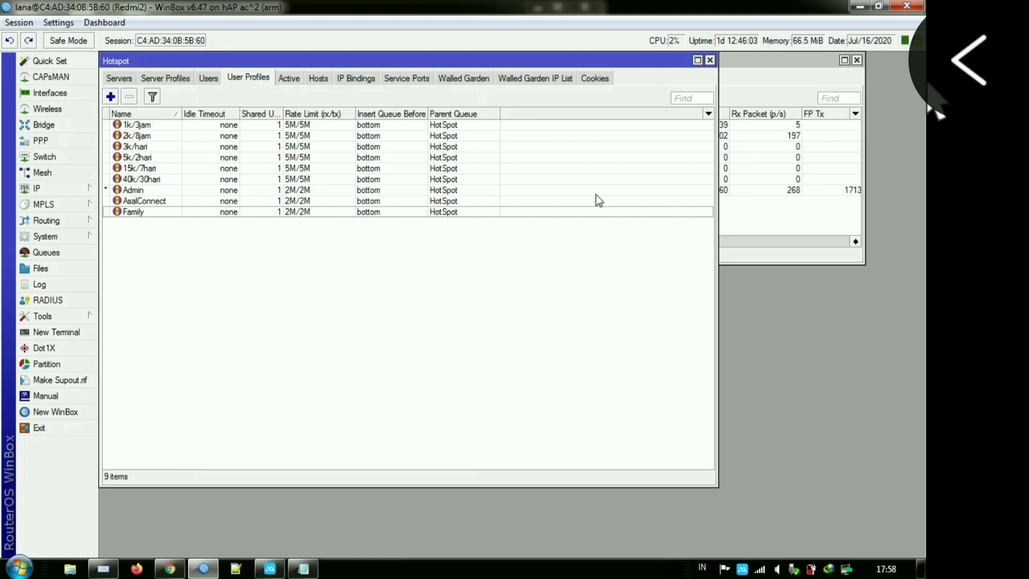
left_click(72, 249)
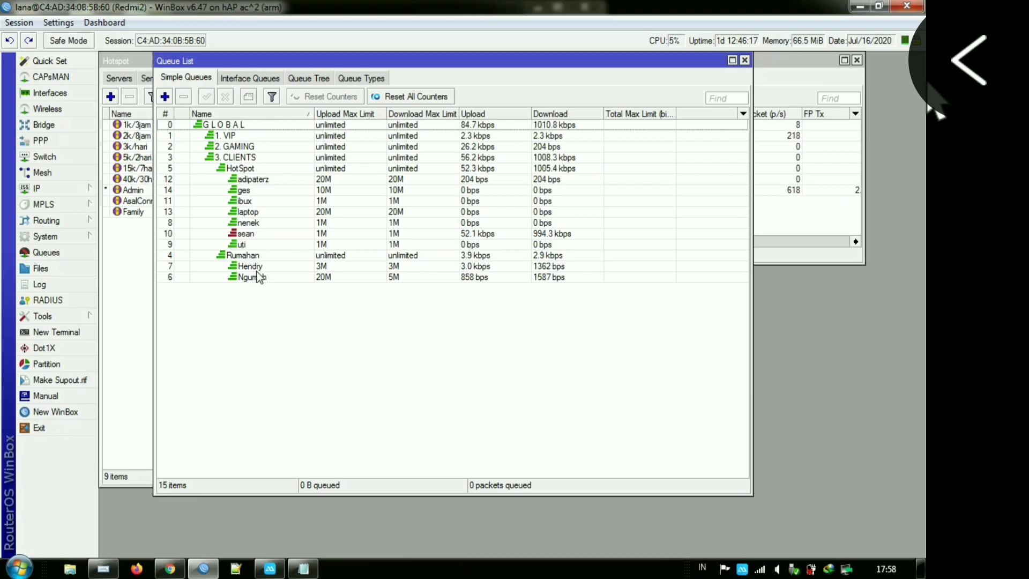
left_click(144, 320)
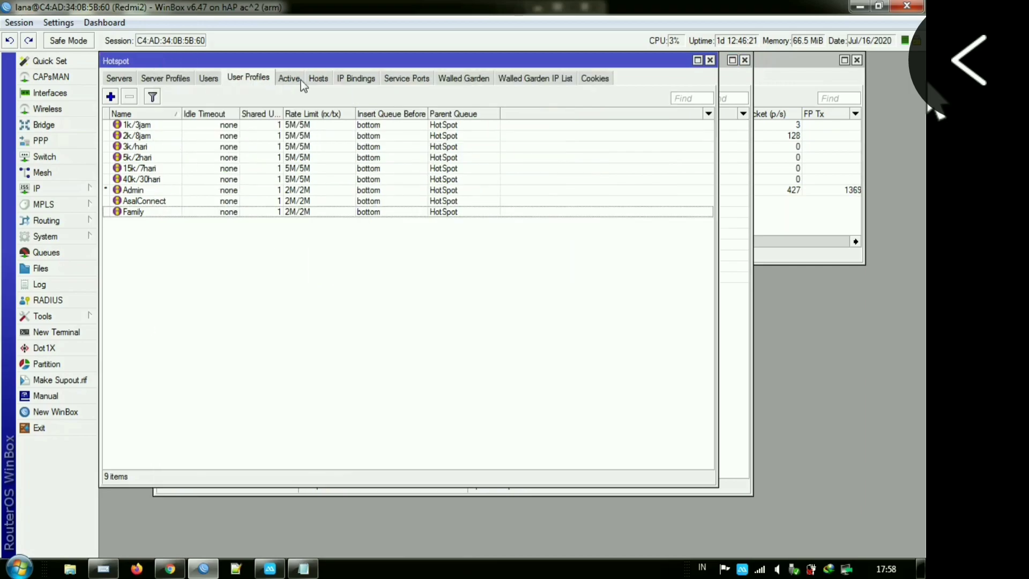
- Select all entries in the hotspot host list and remove them, keeping the simple queue list in view beside it
left_click(315, 79)
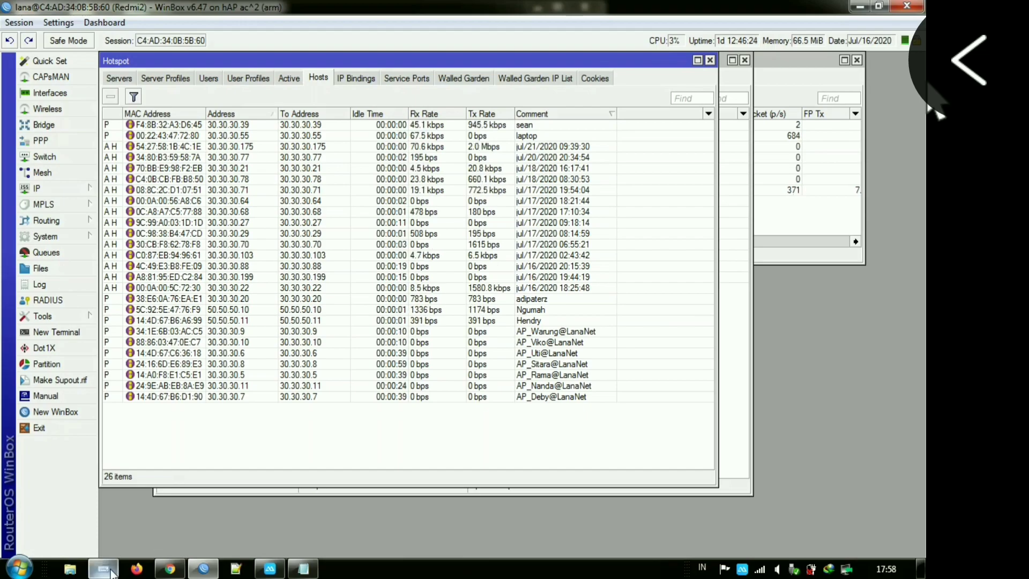
mouse_move(113, 572)
left_click(121, 510)
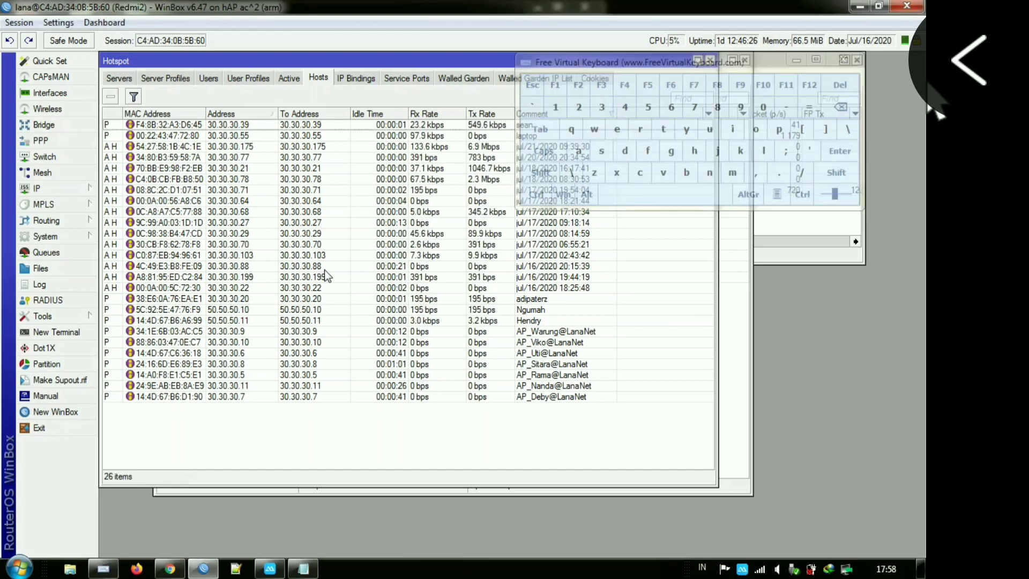
left_click(530, 194)
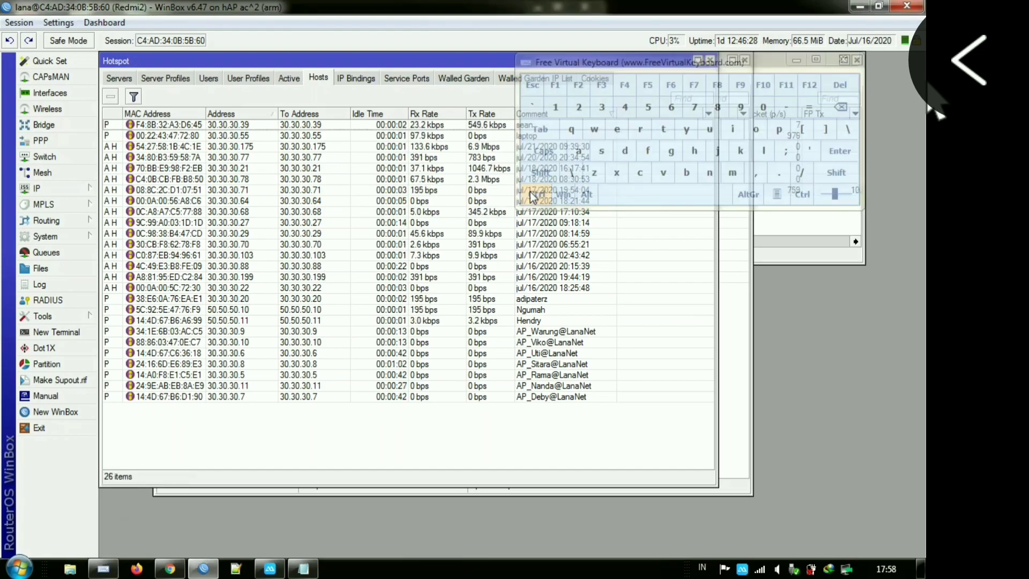
left_click(581, 155)
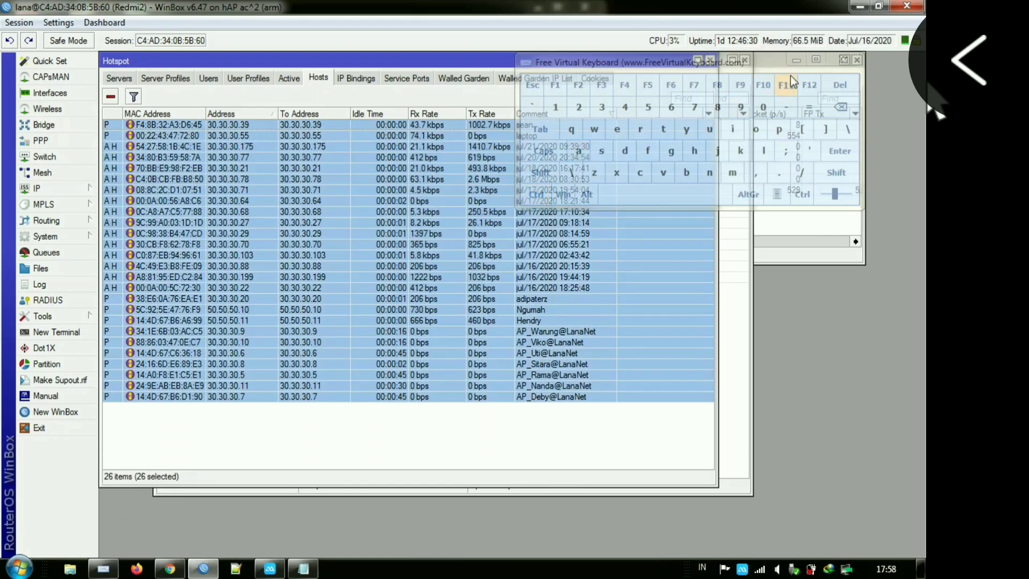
left_click(796, 61)
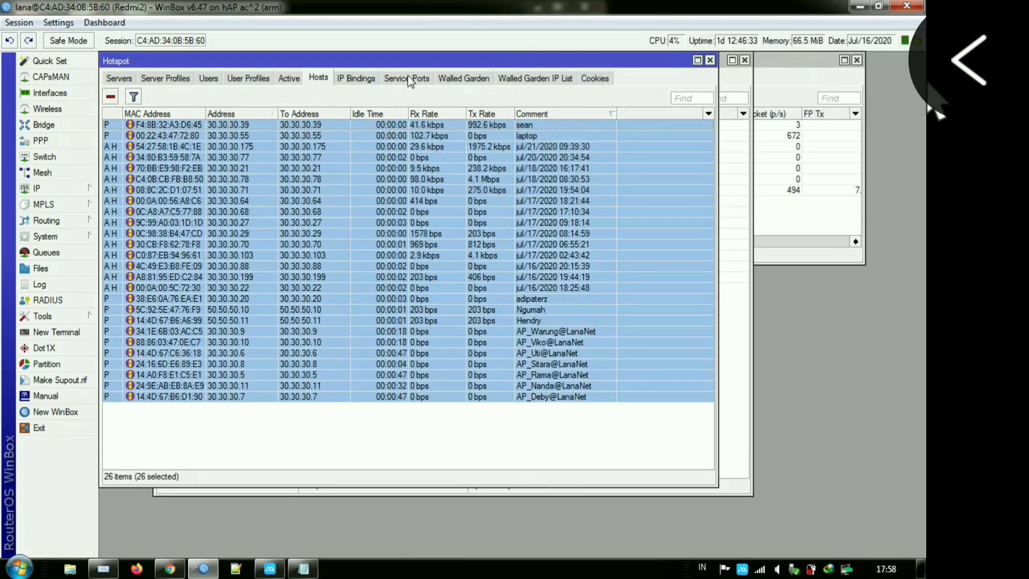
left_click_drag(419, 63, 580, 65)
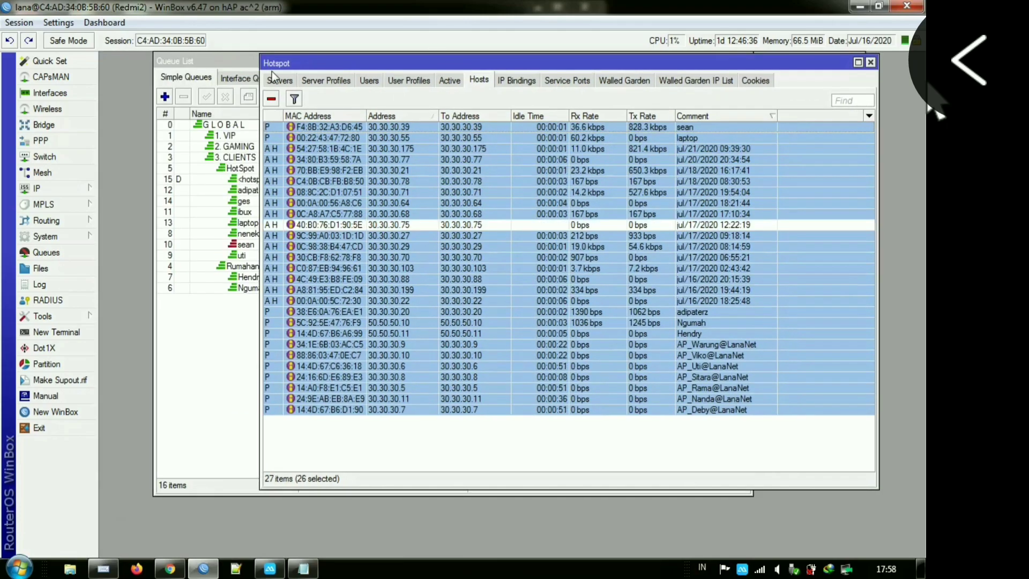
left_click_drag(245, 63, 201, 78)
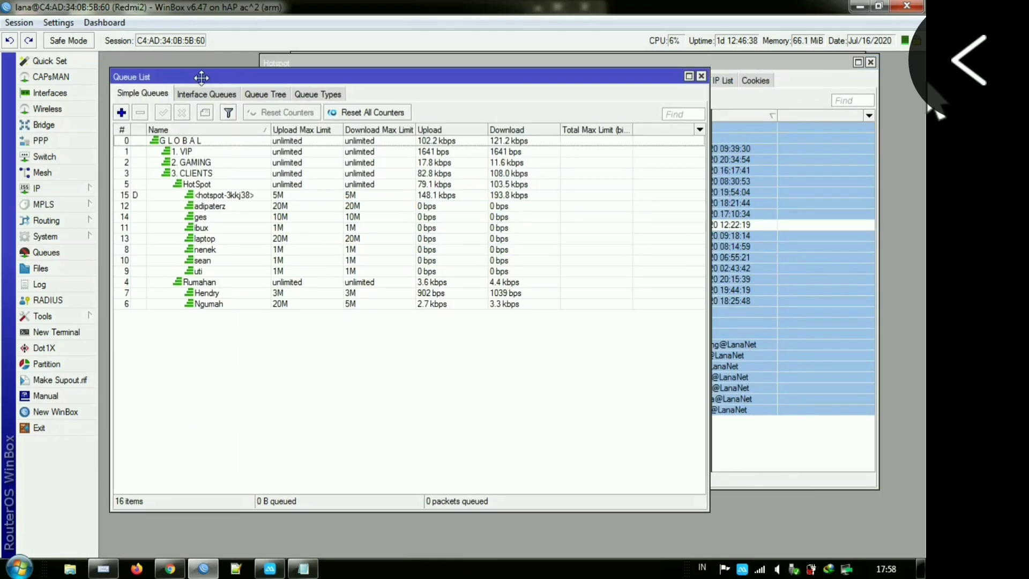
left_click(331, 61)
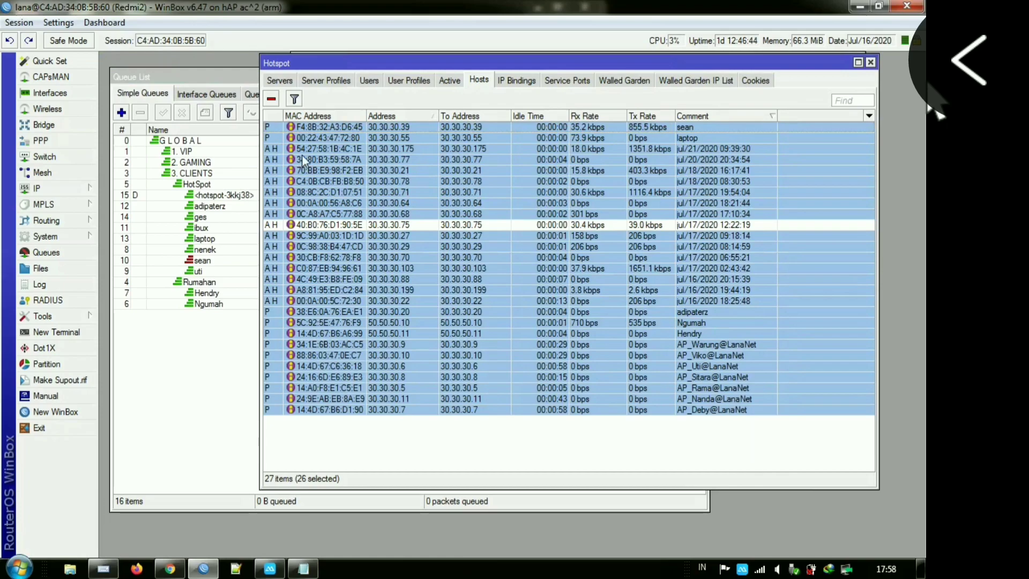
left_click(271, 100)
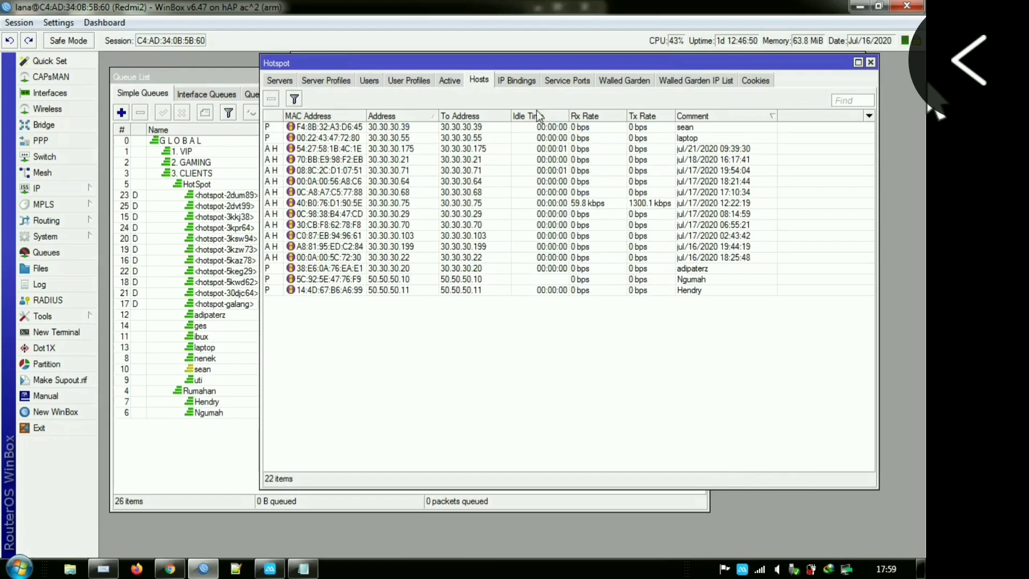
- Close the hotspot settings and examine the dynamic hotspot queues under the HotSpot parent in the simple queue list
left_click_drag(780, 72, 780, 83)
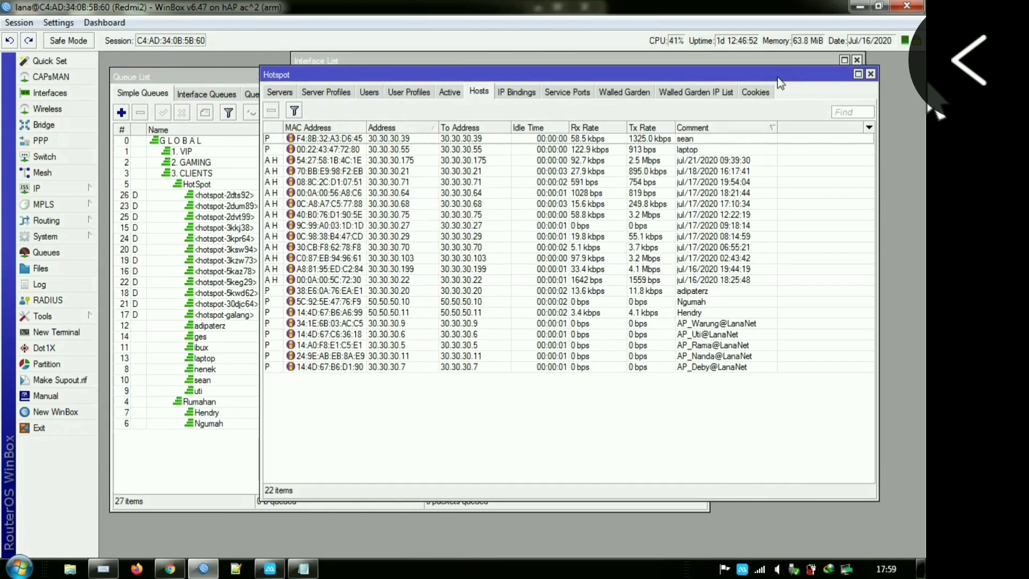
left_click(870, 75)
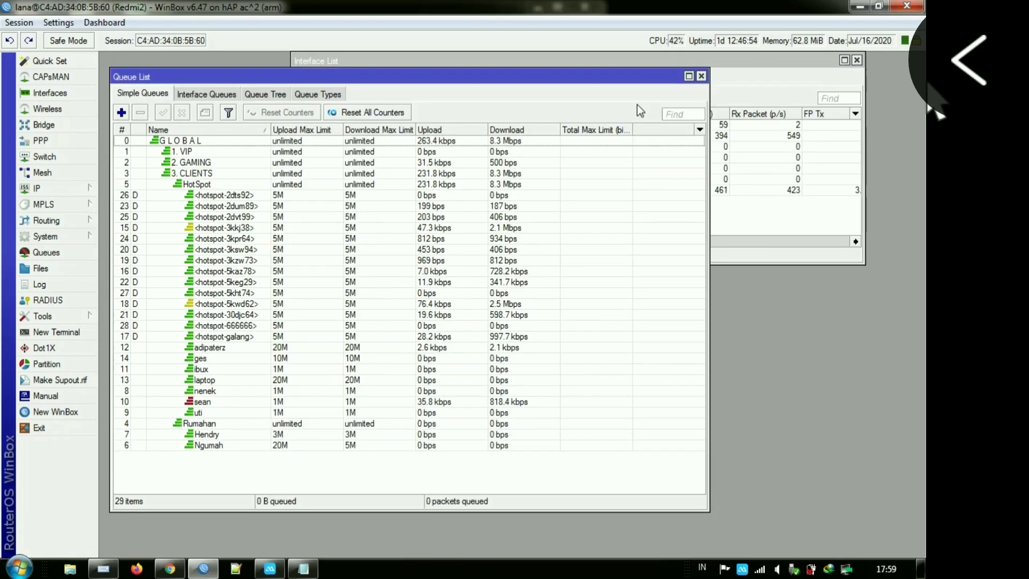
left_click_drag(471, 80, 535, 63)
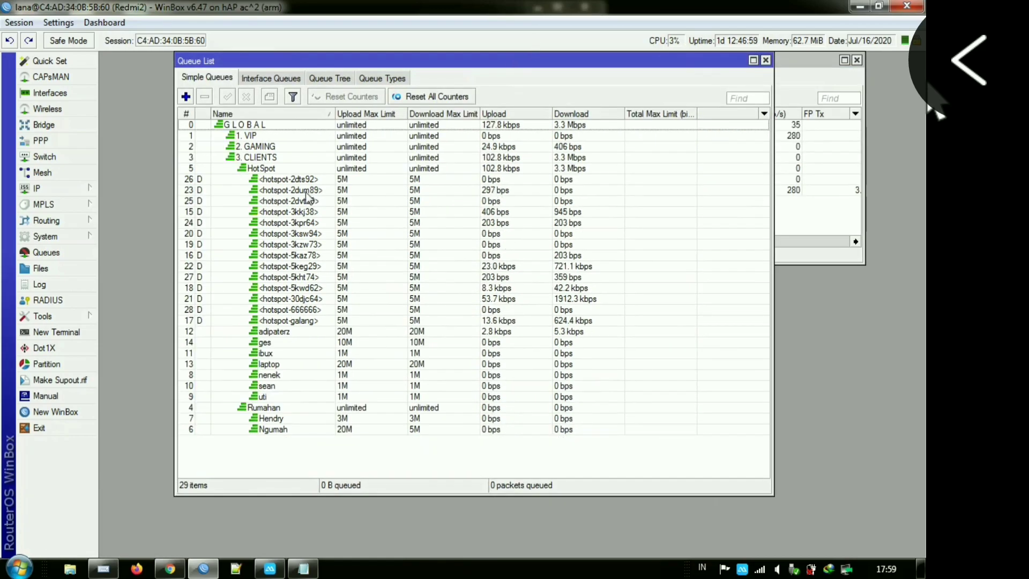
left_click(287, 182)
left_click(267, 171)
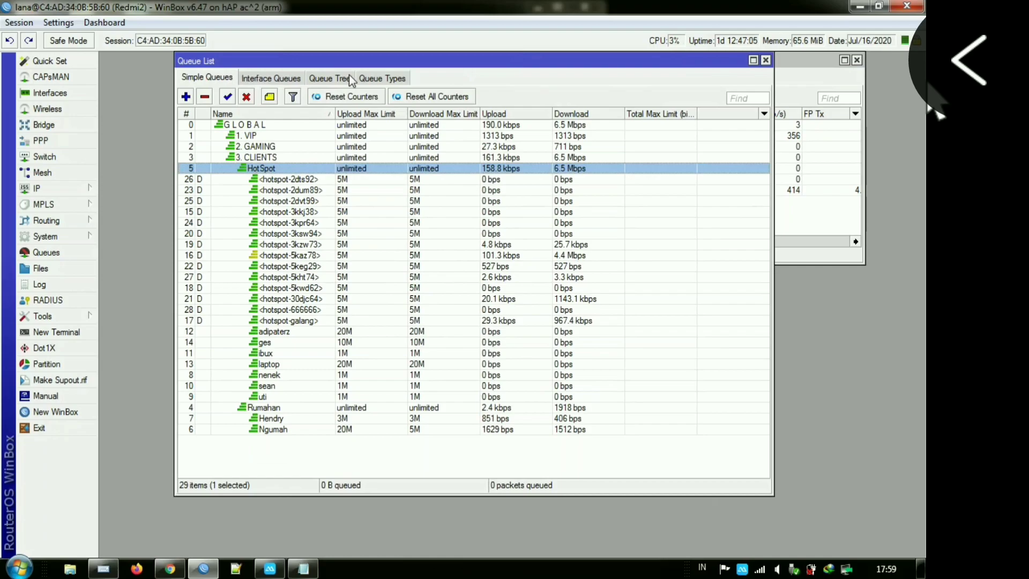
- Compare the Tx and Rx traffic of the 2hgz-venue and 5ghz-simlis interfaces, and close the interface list
left_click_drag(439, 60, 377, 70)
left_click(716, 73)
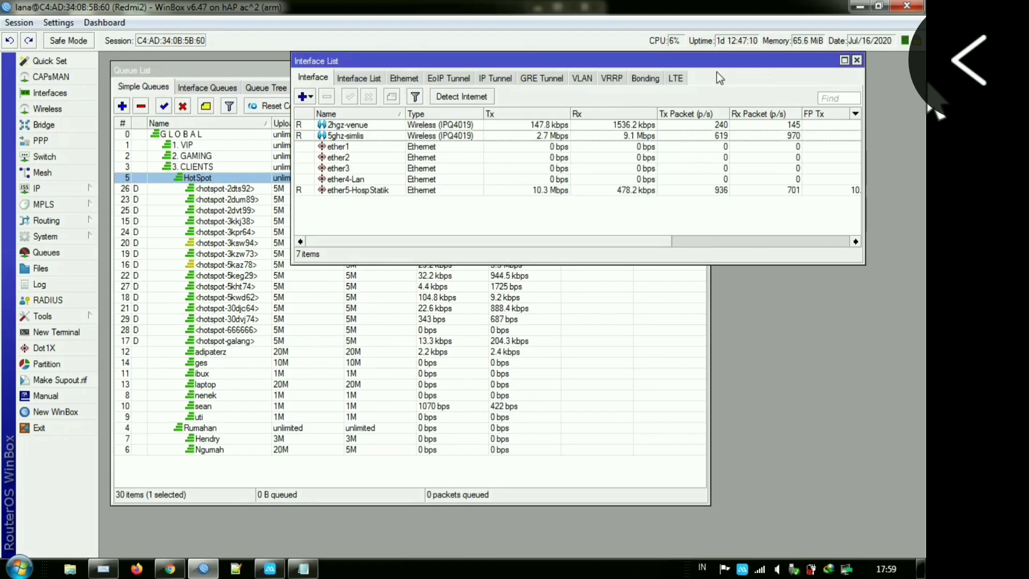
left_click(627, 126)
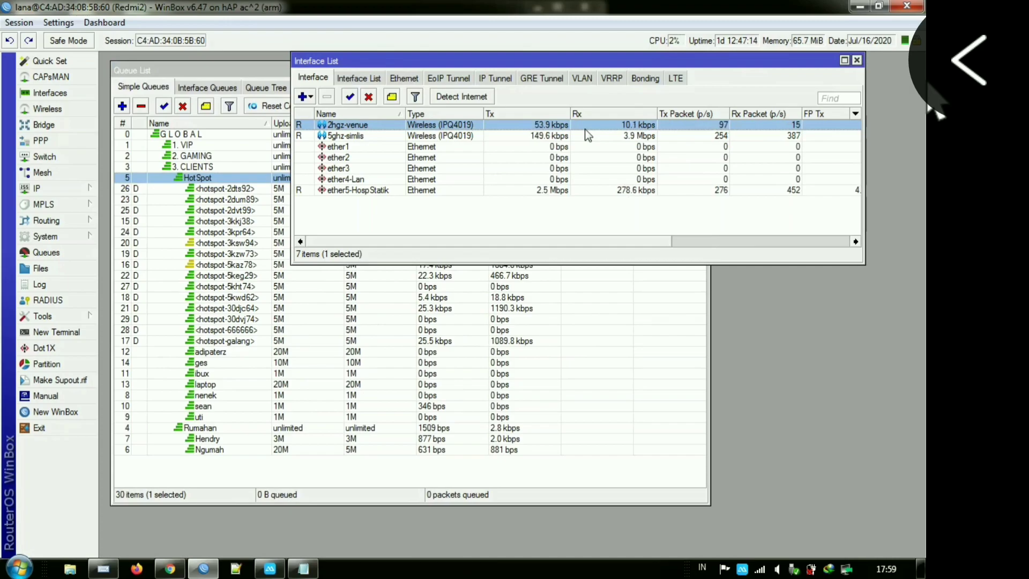
left_click(543, 138)
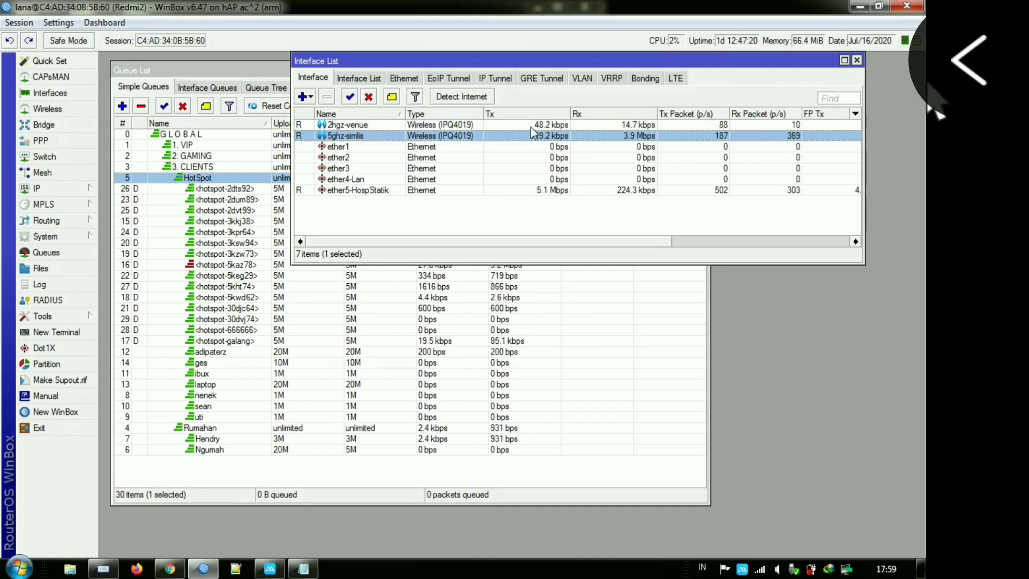
left_click(611, 124)
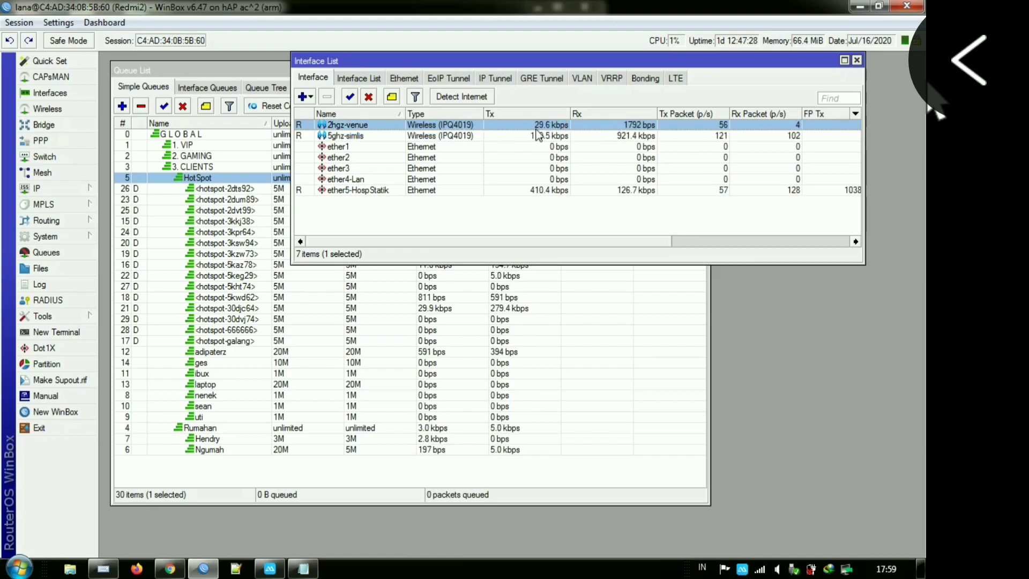
left_click(516, 226)
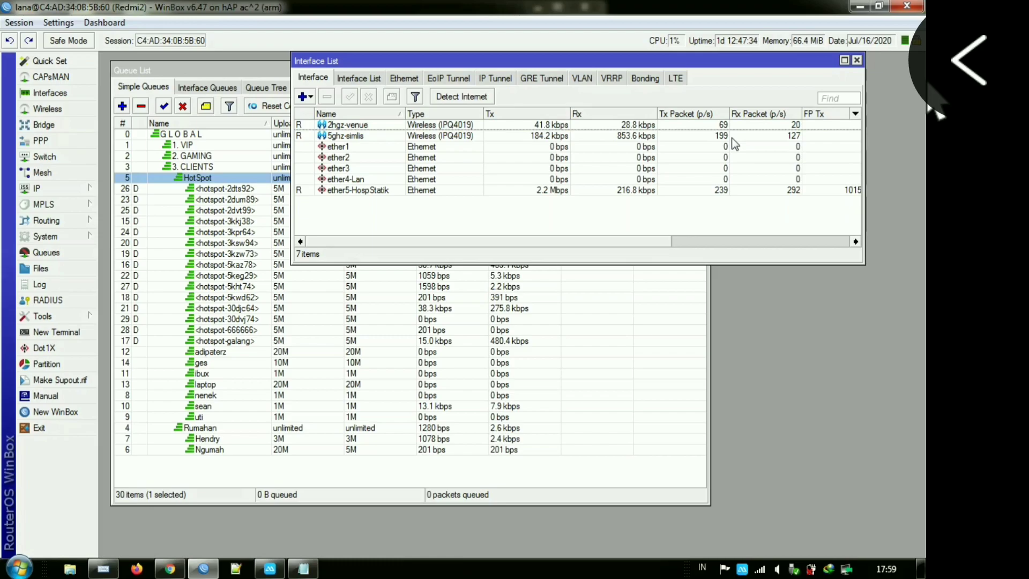
left_click_drag(823, 62, 802, 73)
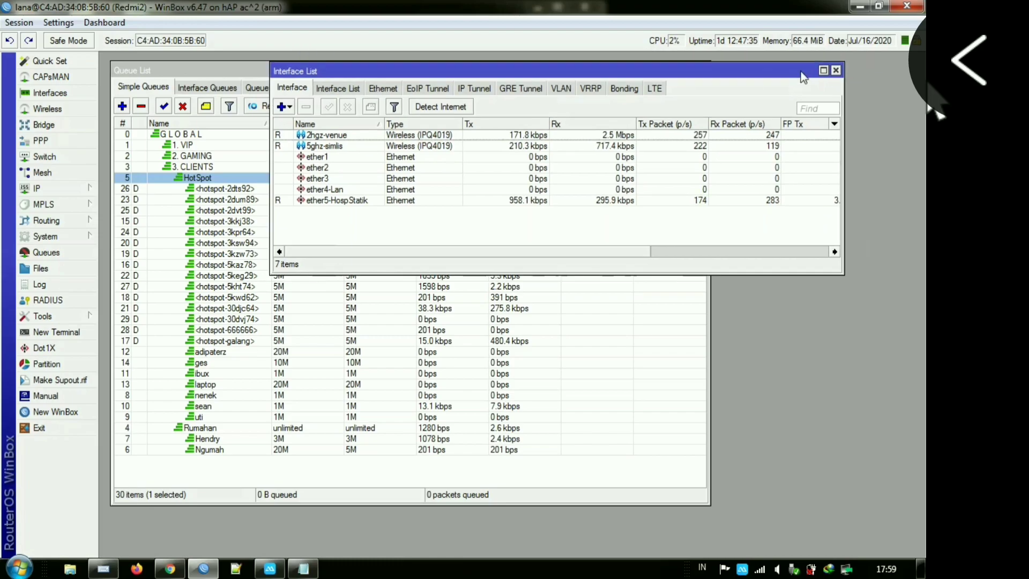
left_click(834, 71)
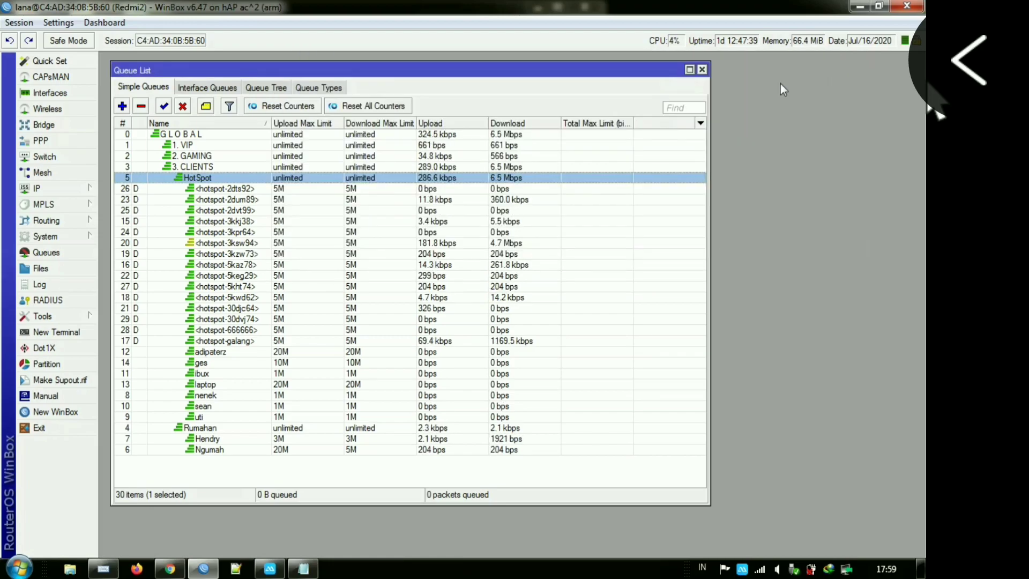